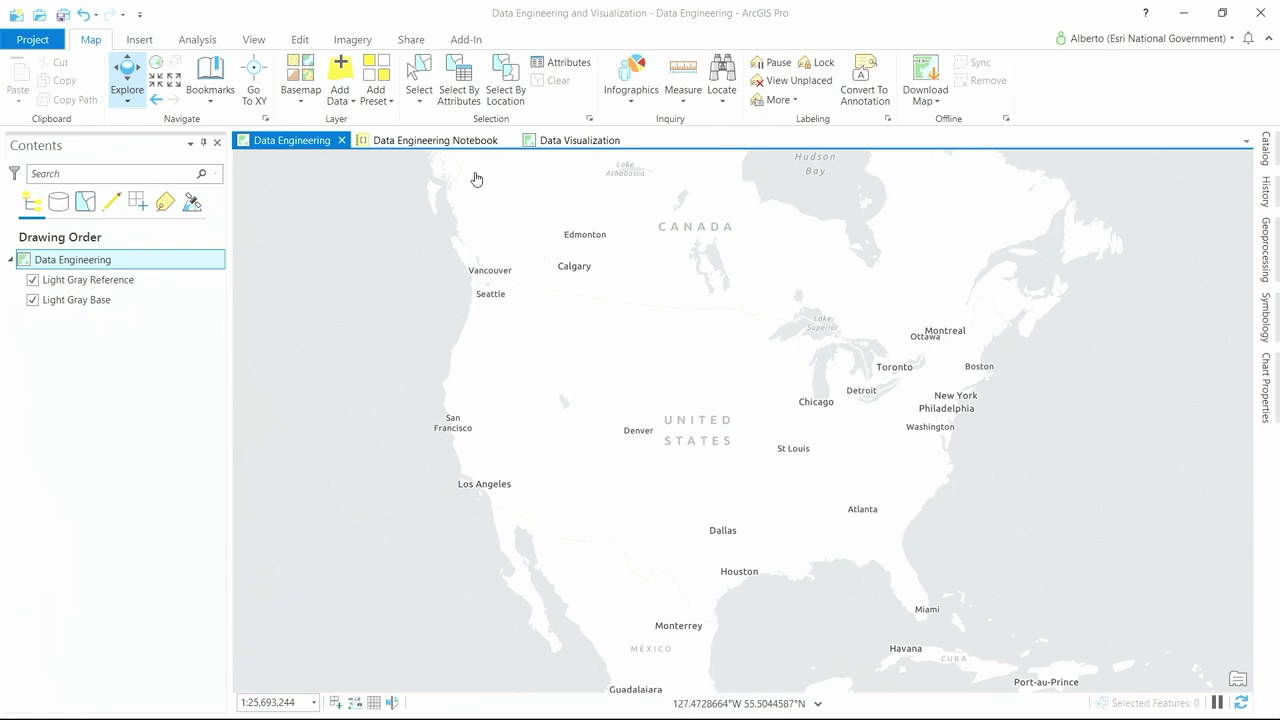
Open the Data Engineering Notebook and view the linked MIT election data source page, closing it when done
left_click(463, 141)
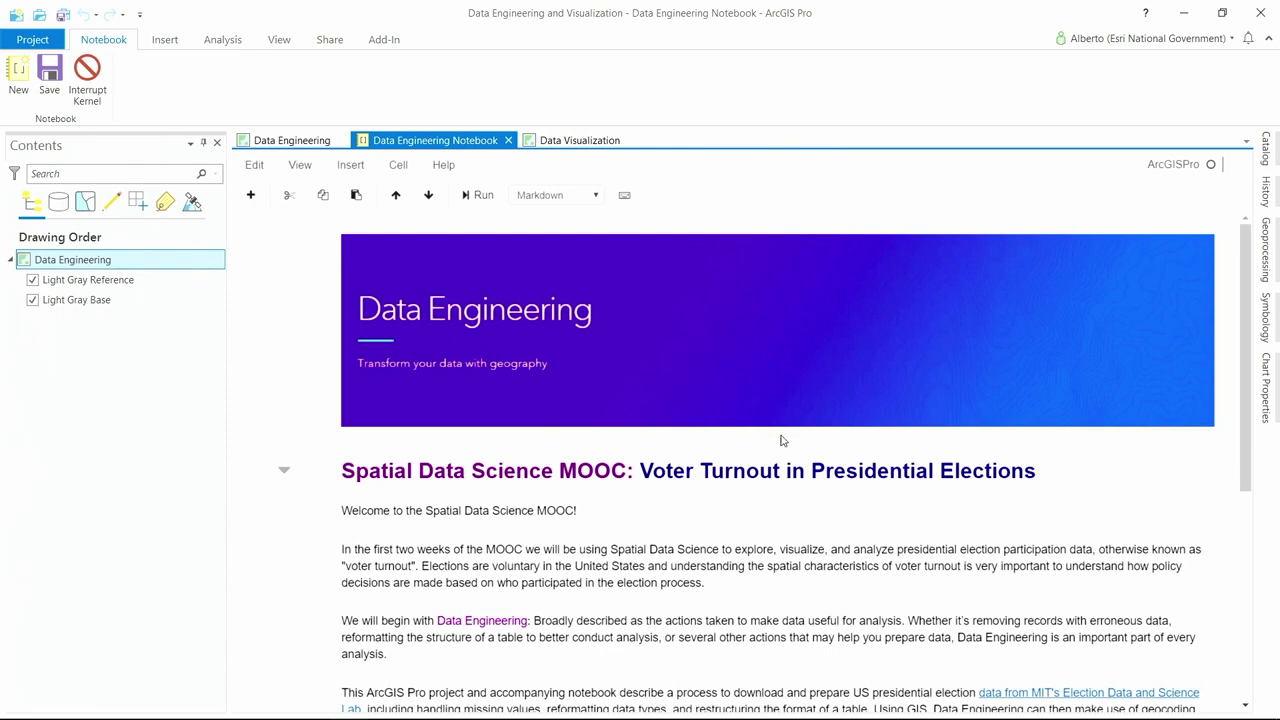
scroll(1247, 340, "down", 3)
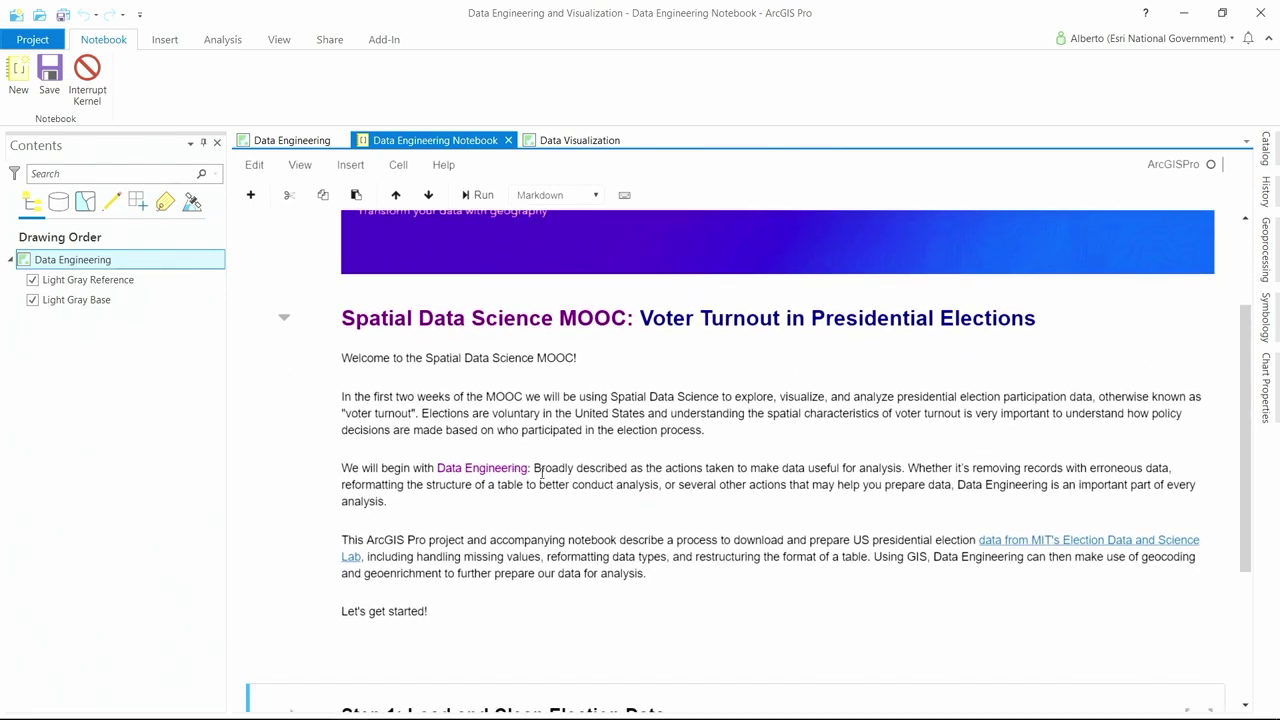
left_click(1046, 548)
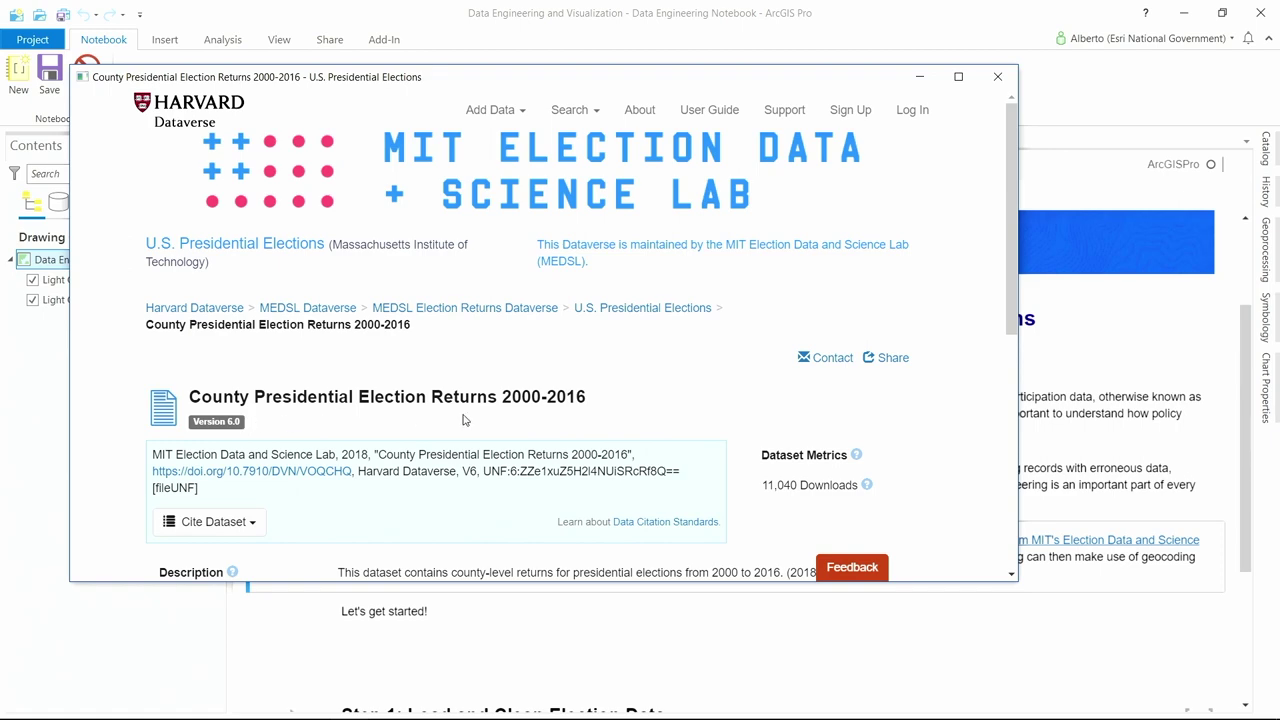
left_click(997, 76)
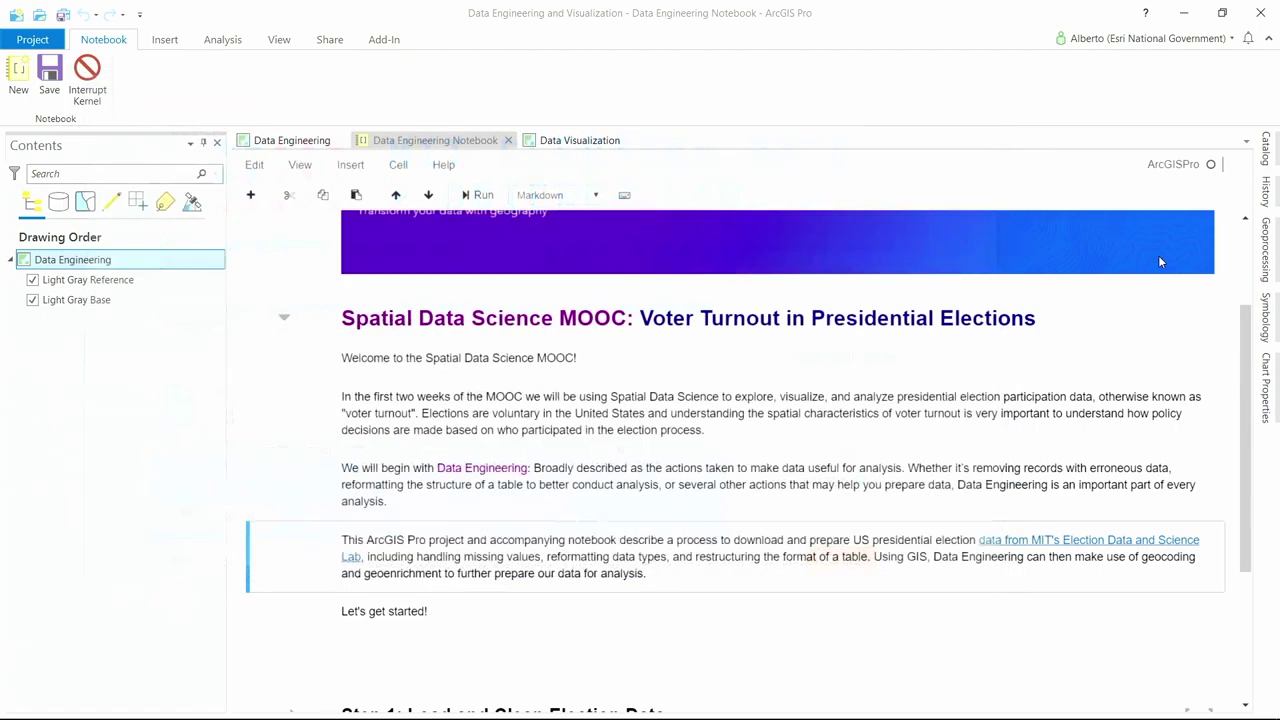
Expand the notebook section "Step 1: Load and Clean Election Data" and run the cell that imports the needed modules
left_click_drag(1247, 355, 1246, 497)
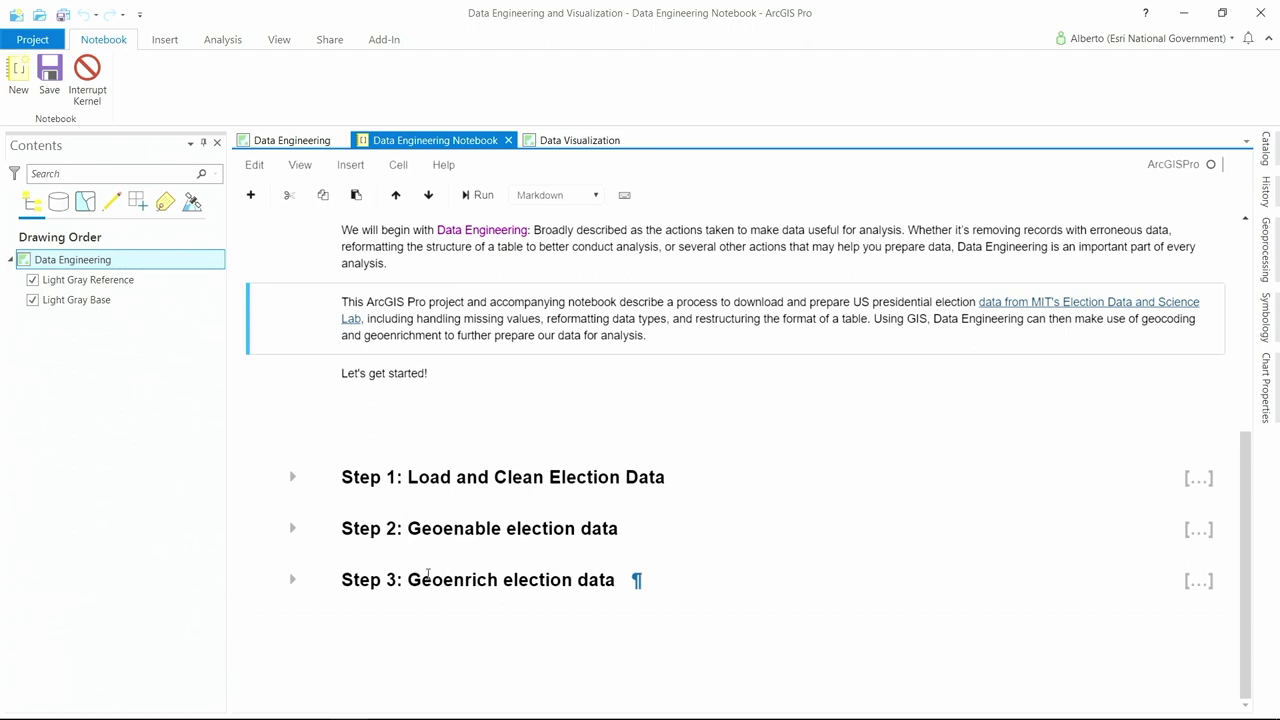
left_click(293, 478)
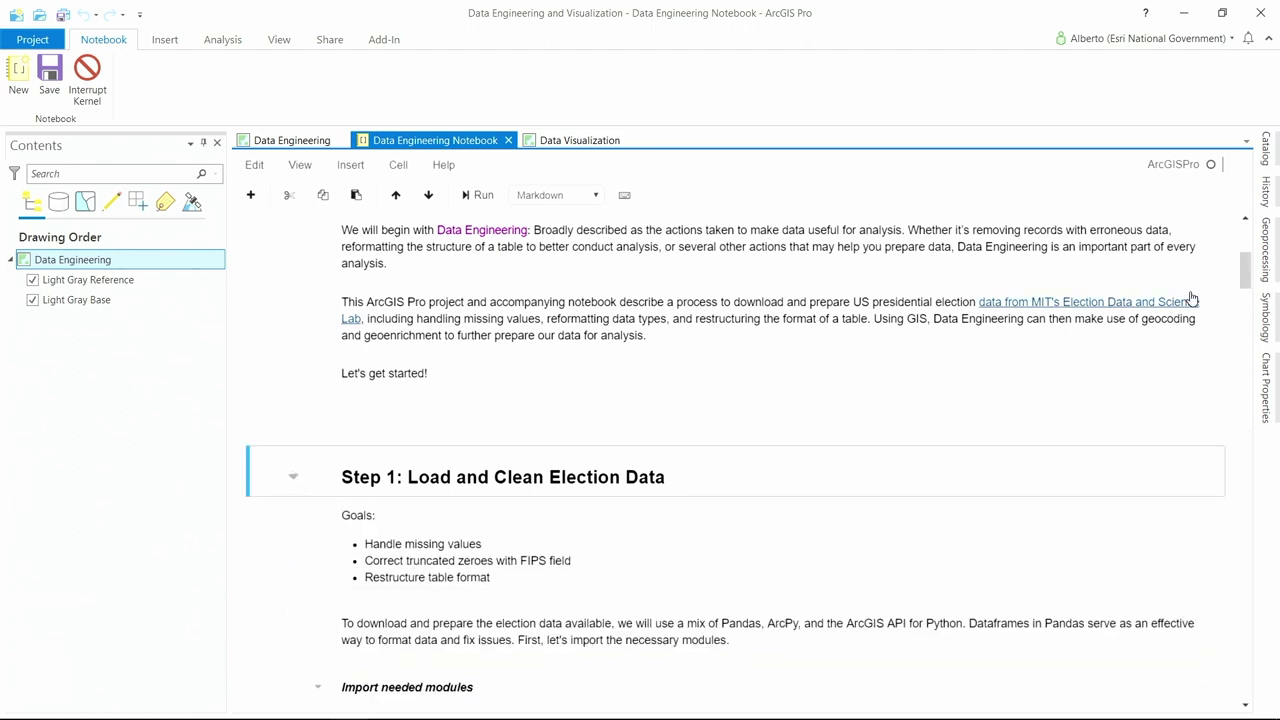
left_click_drag(1245, 272, 1246, 299)
left_click(1013, 387)
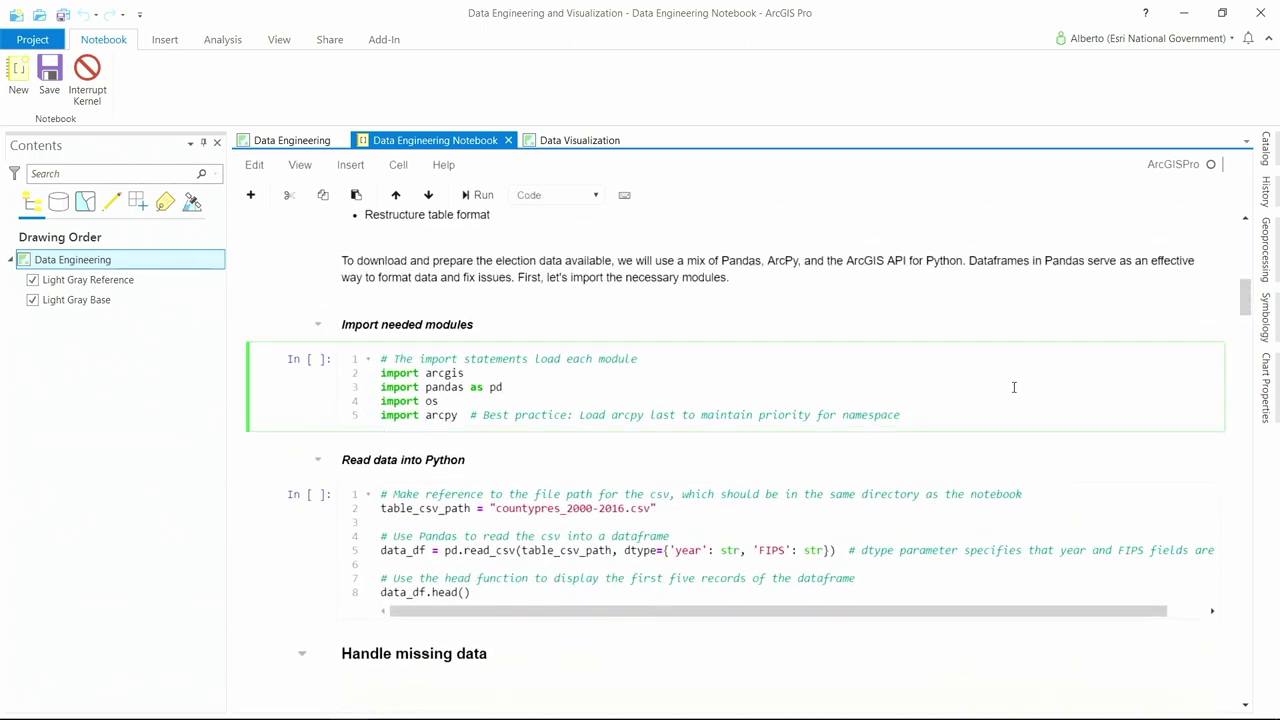
key("shift+Return")
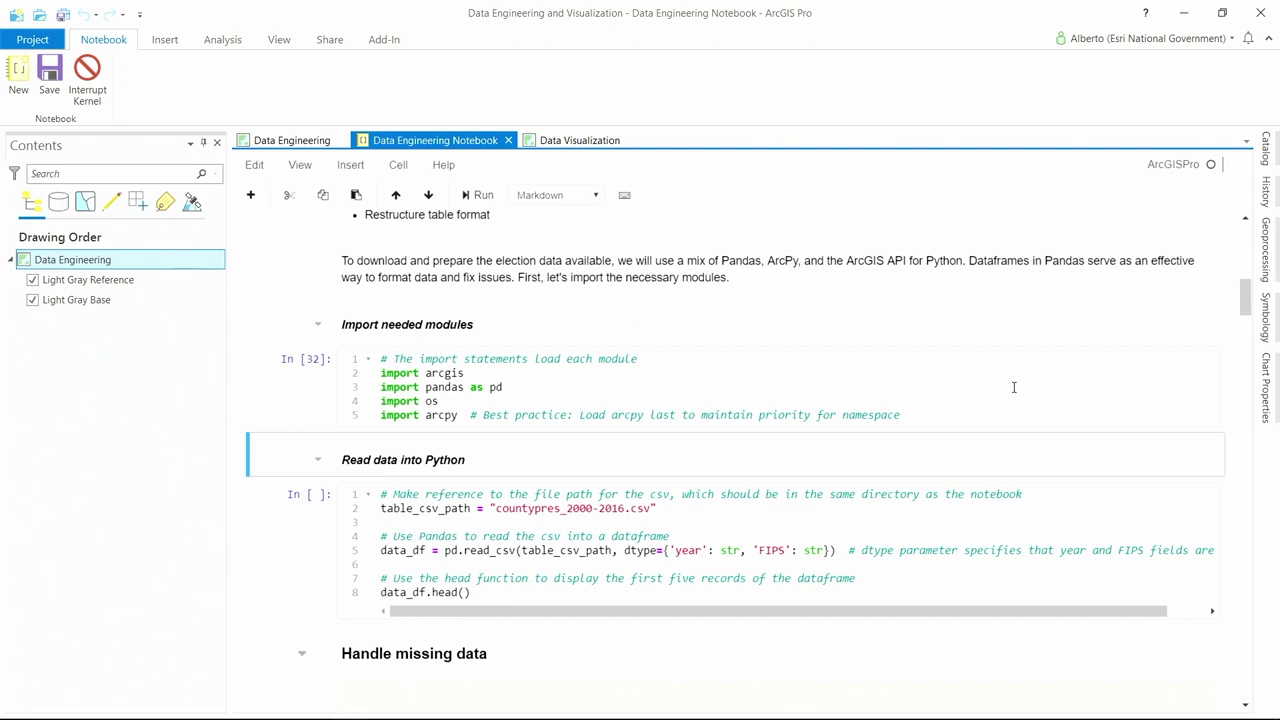
Run the cell that reads countypres_2000-2016.csv into a dataframe and bring its first records into view
key("shift+Return")
key("shift+Return")
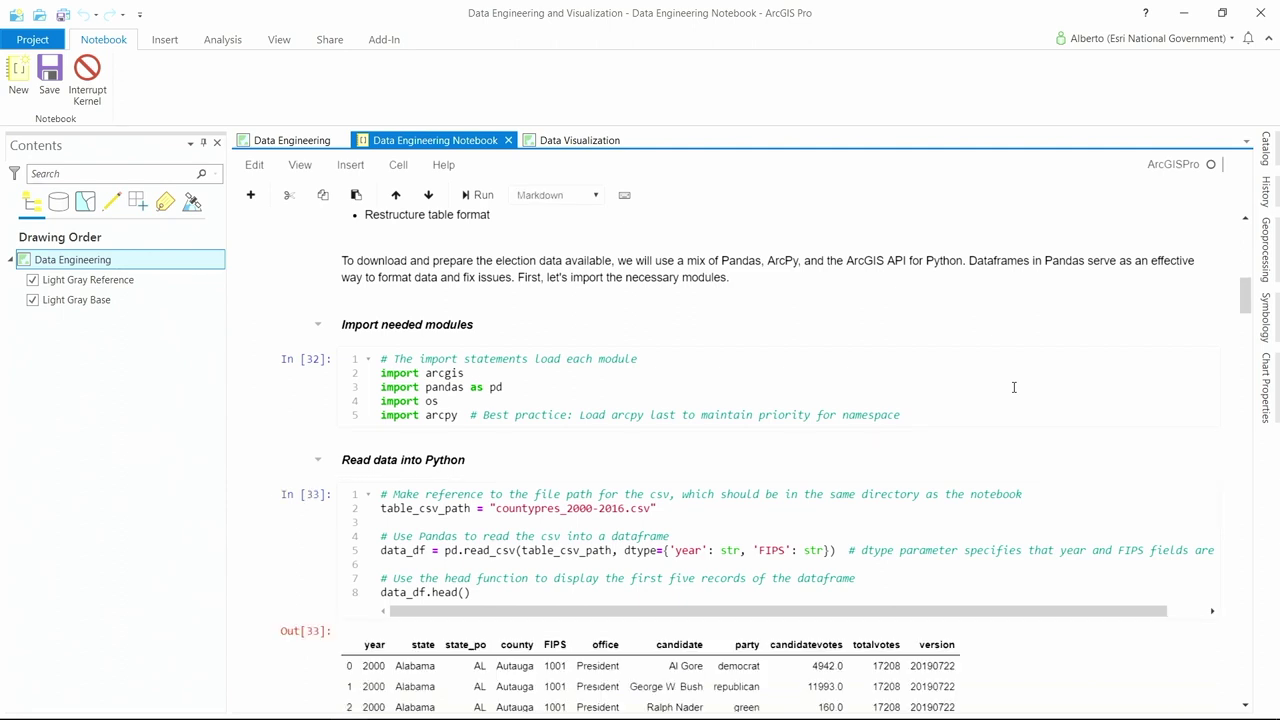
scroll(1249, 301, "down", 2)
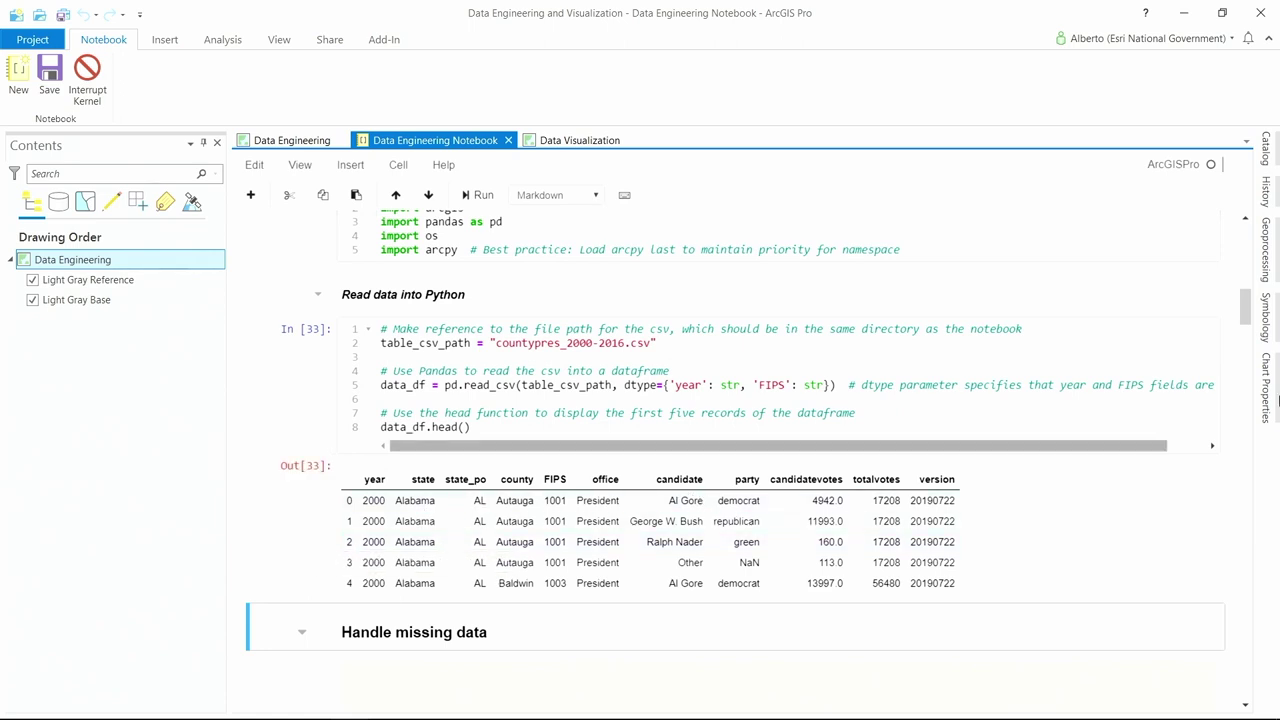
Run the null check on the FIPS field and the cell that creates a dataframe without null FIPS records
left_click_drag(1245, 322, 1246, 352)
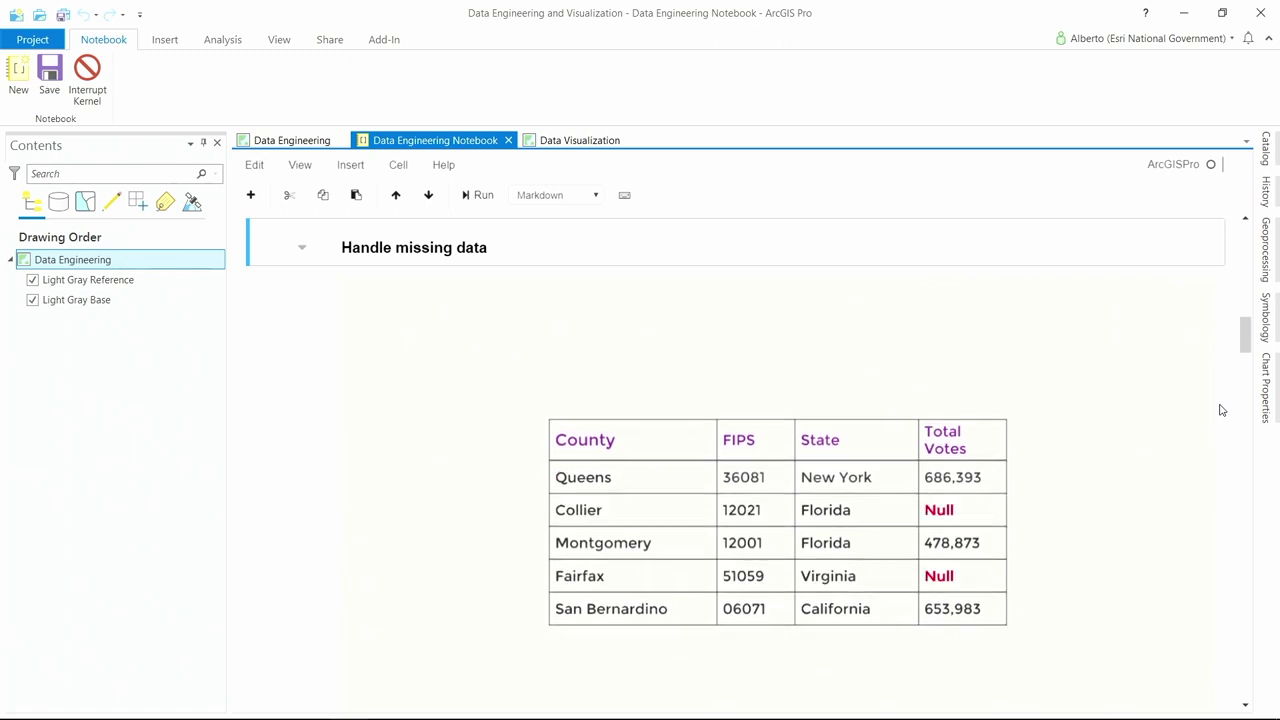
left_click_drag(1246, 345, 1244, 381)
left_click(983, 526)
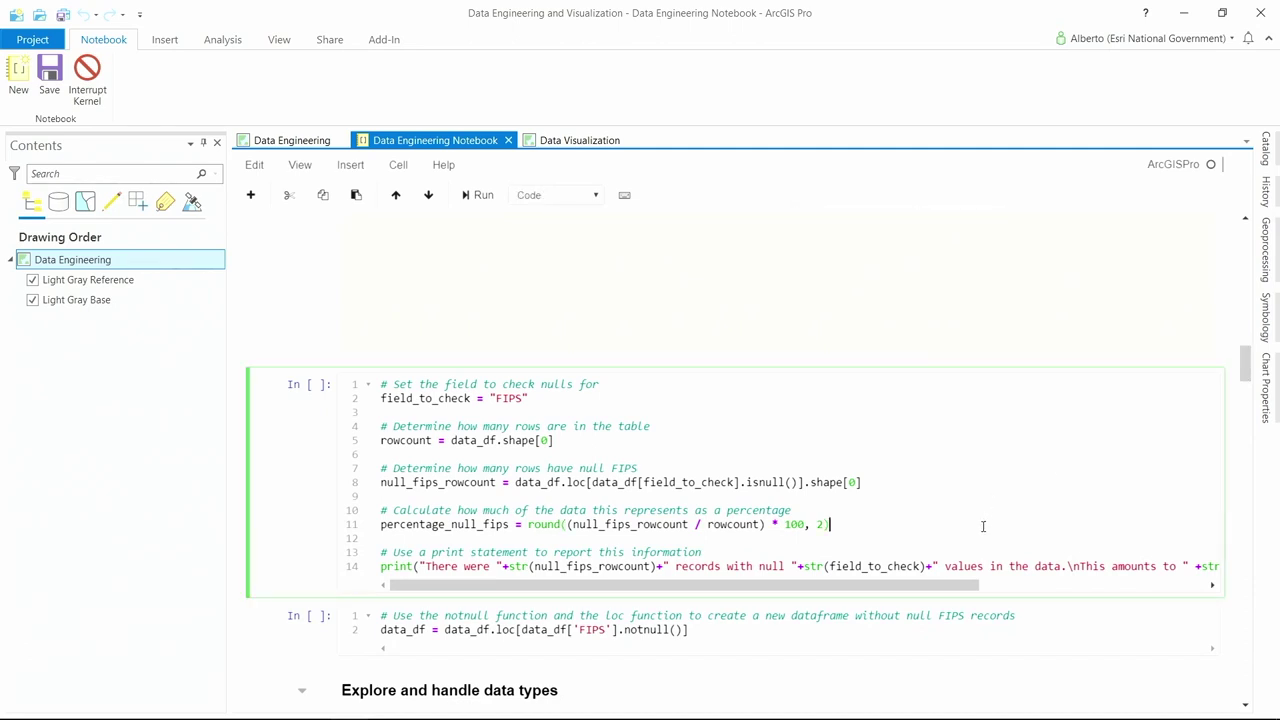
key("shift+Return")
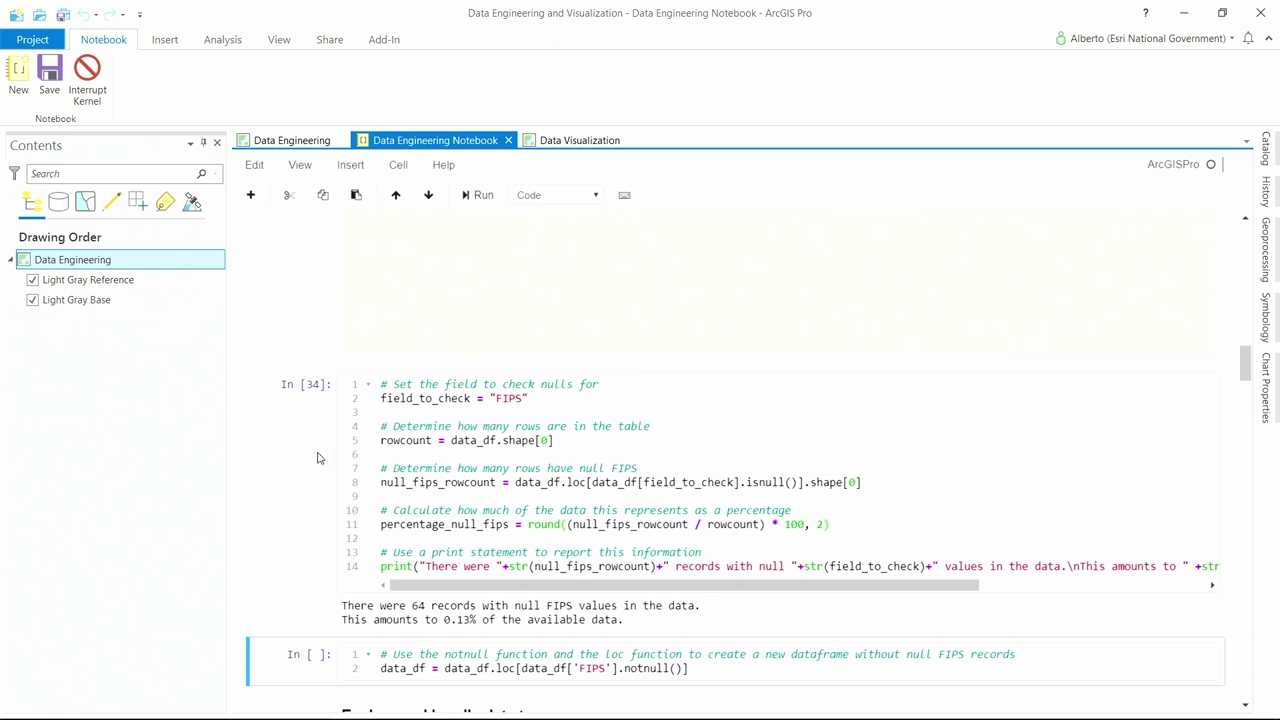
scroll(283, 502, "down", 1)
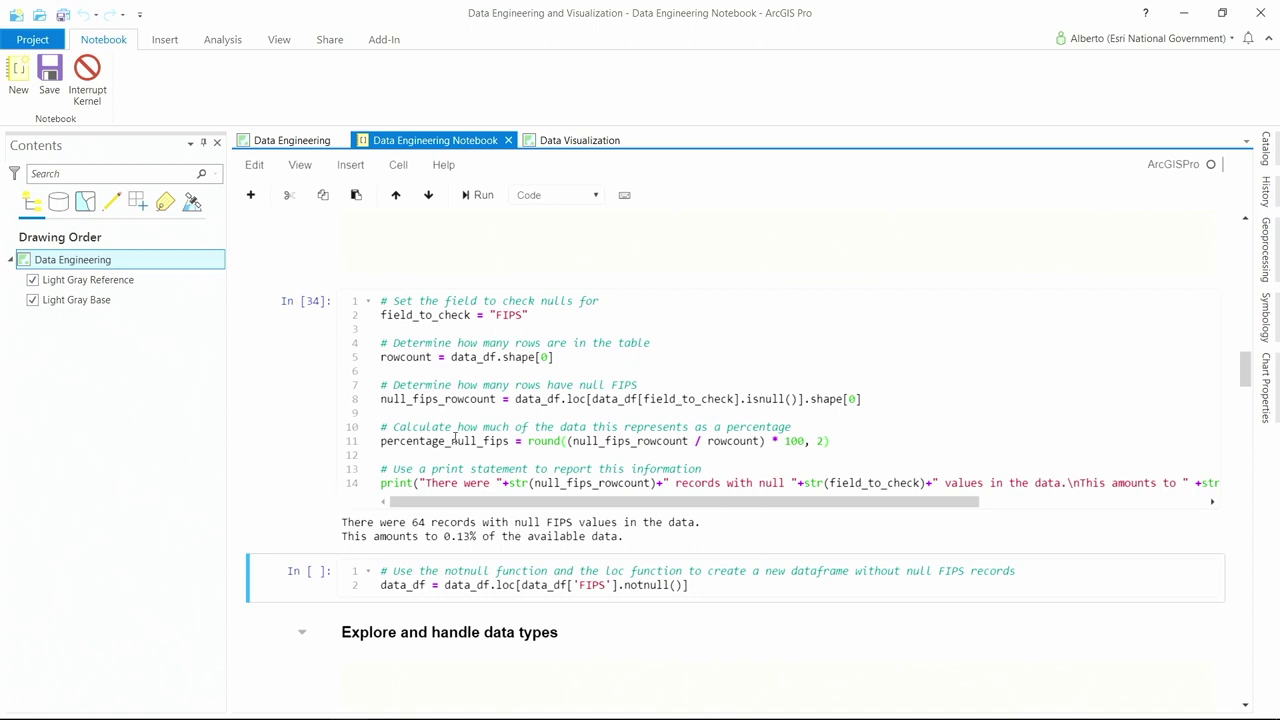
left_click(484, 585)
key("shift+Return")
Change field_to_check in the null check cell to "candidatevotes" and rerun the cell
double_click(509, 315)
type("candidate")
type("votes")
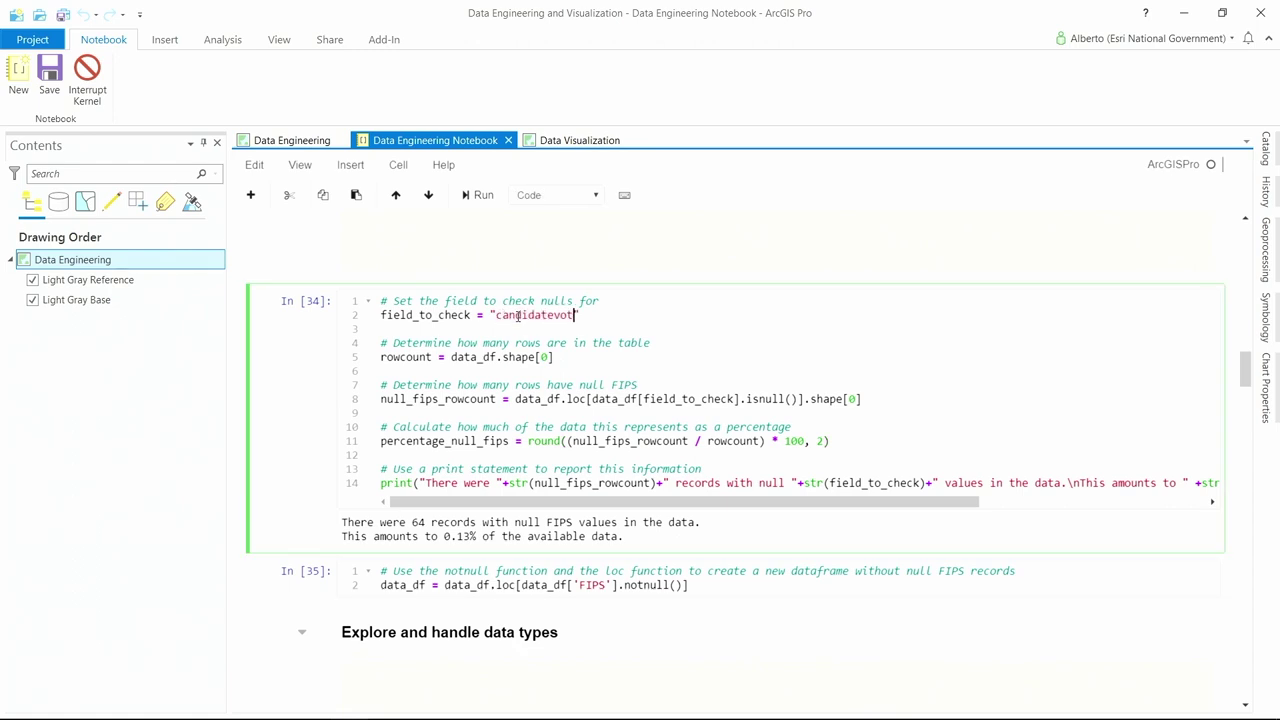
key("shift+Return")
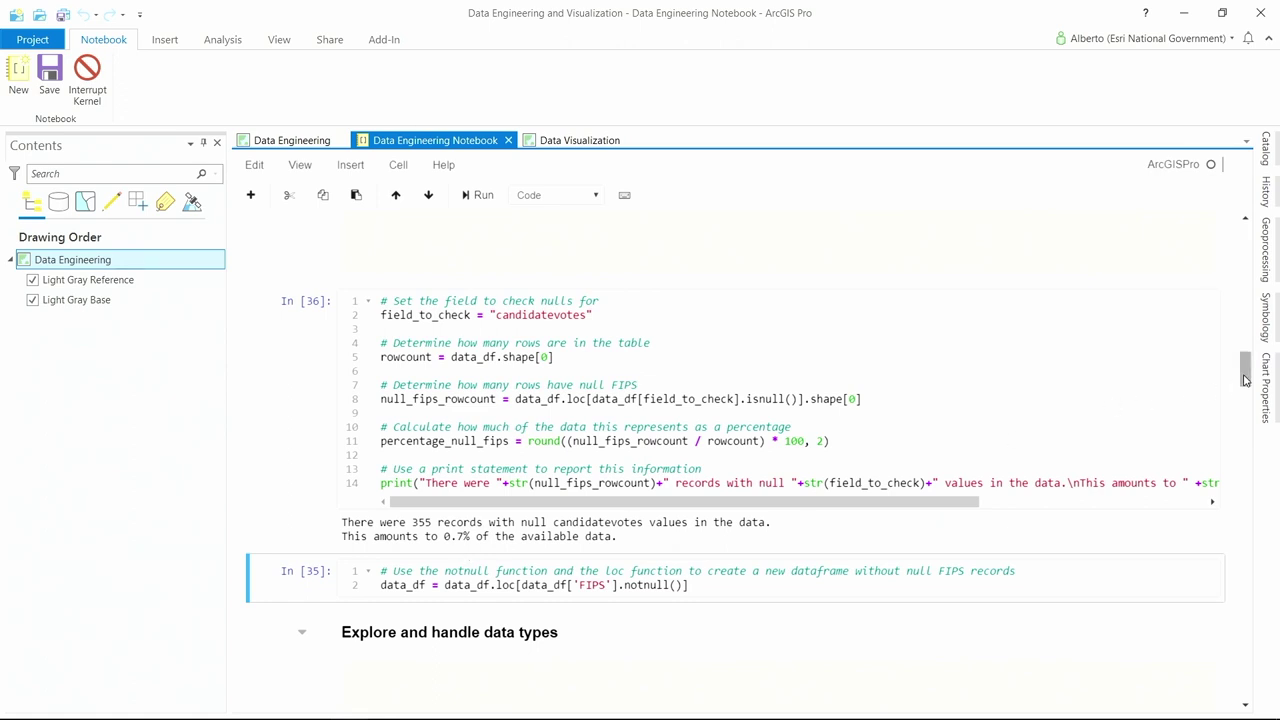
Under "Explore and handle data types", run the cells listing the first five records and counting four-character FIPS values
left_click_drag(1245, 378, 1246, 408)
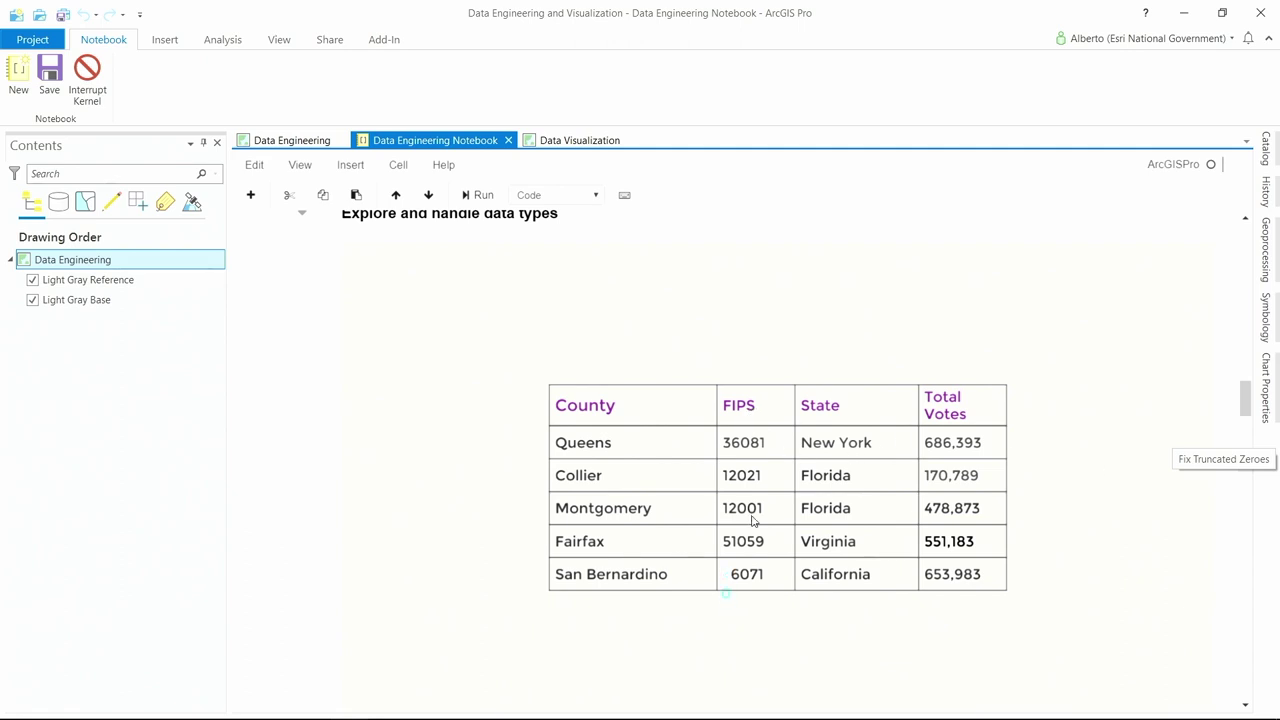
left_click_drag(1247, 405, 1247, 430)
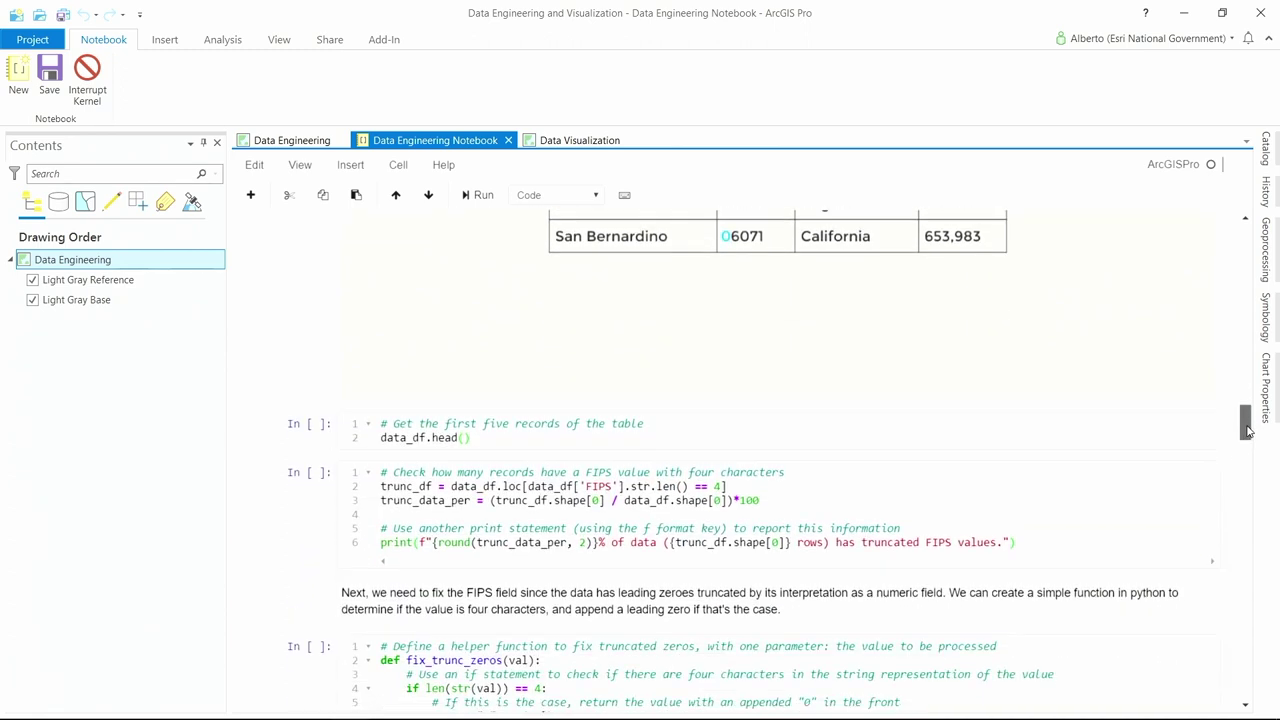
left_click(945, 430)
key("shift+Return")
key("shift+Return")
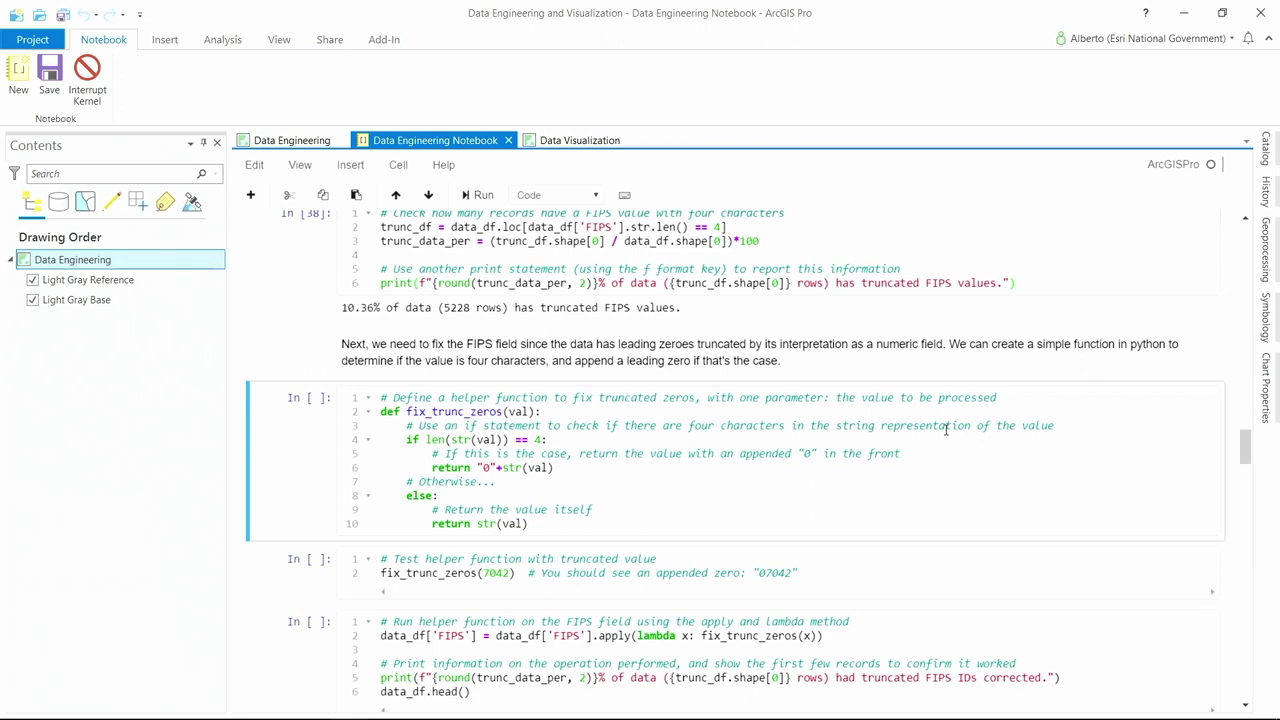
Define the fix_trunc_zeros helper function, test it with 7042, and apply it to the FIPS field
key("shift+Return")
key("shift+Return")
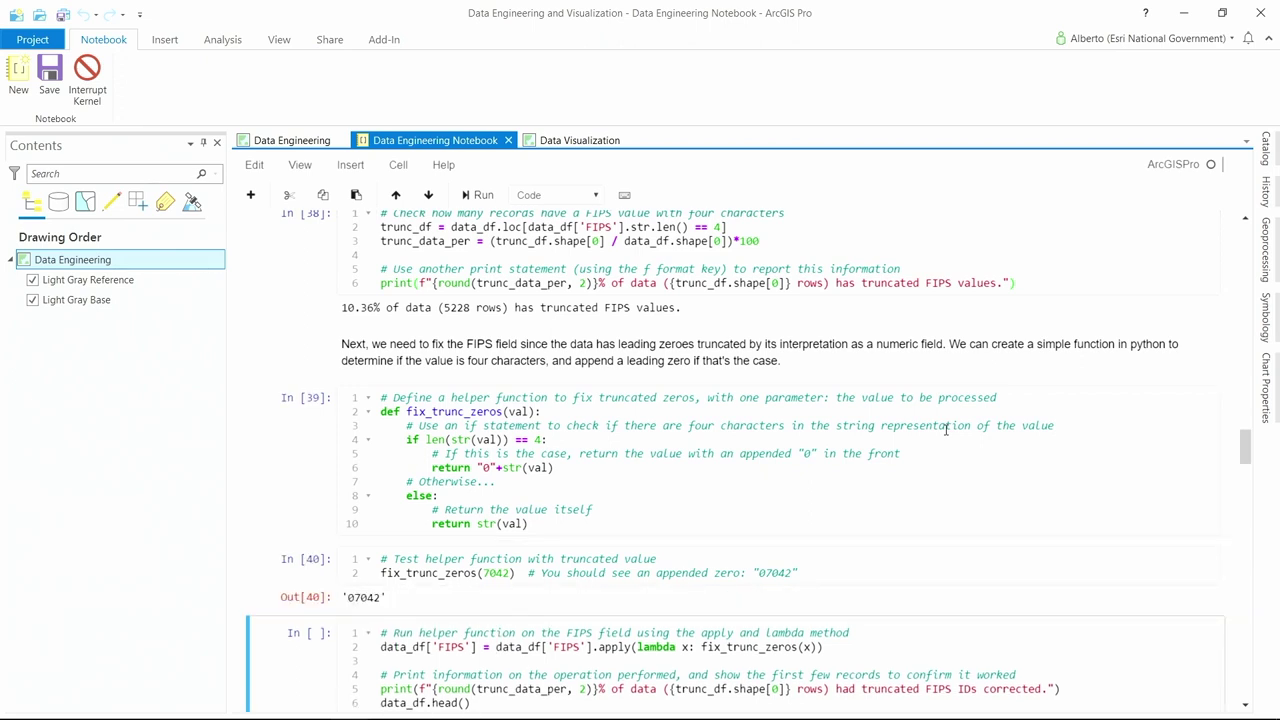
scroll(269, 566, "down", 2)
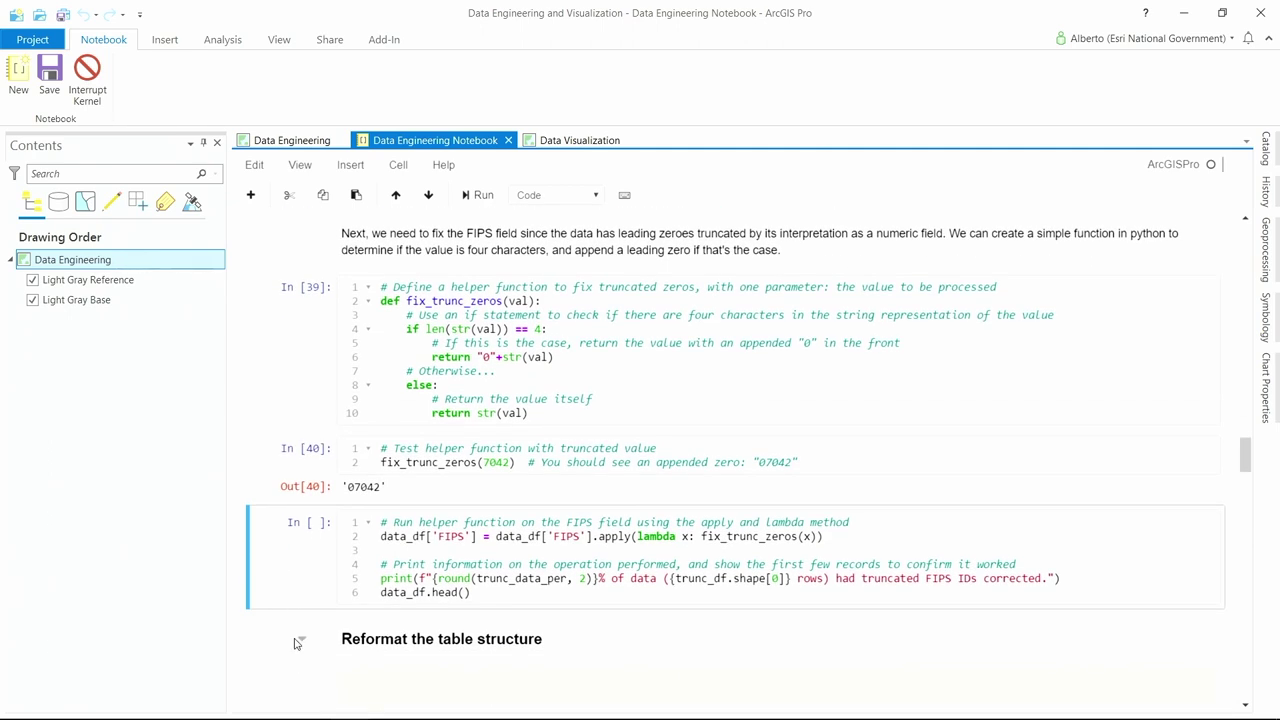
key("shift+Return")
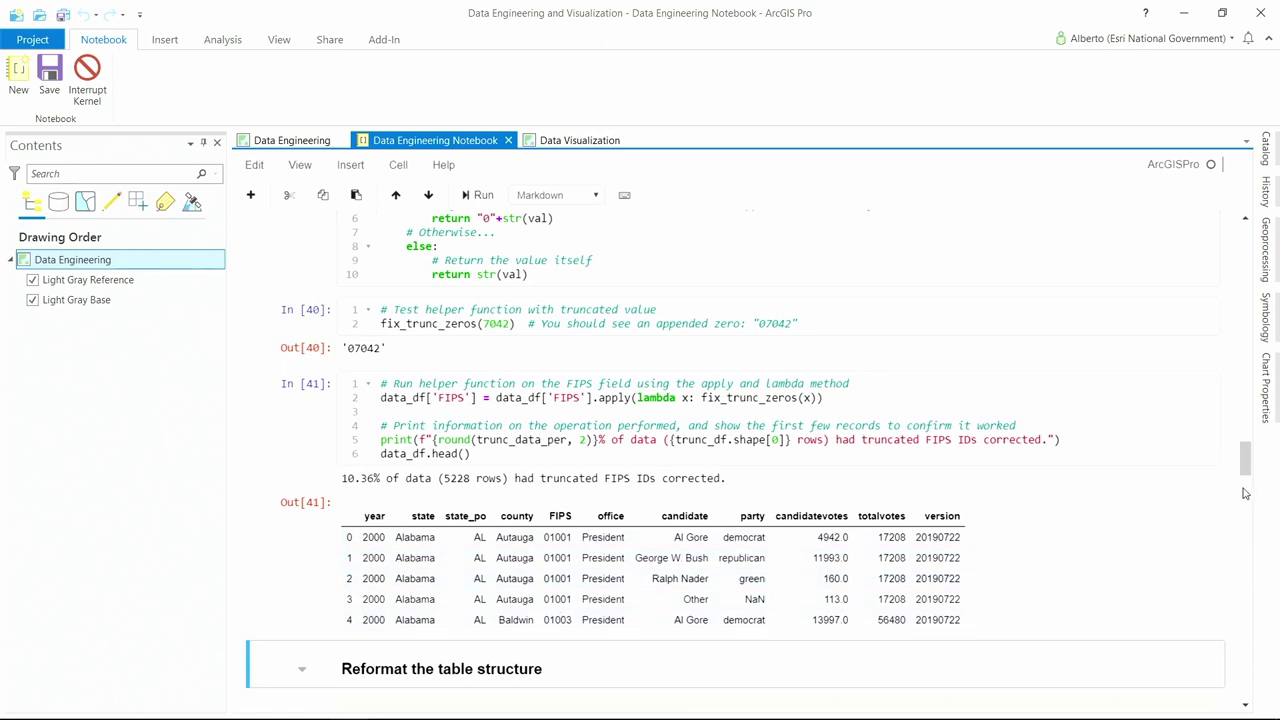
Under "Reformat the table structure", run the cell that pivots the dataframe and renames its columns, and show the output table
left_click_drag(1245, 472, 1245, 507)
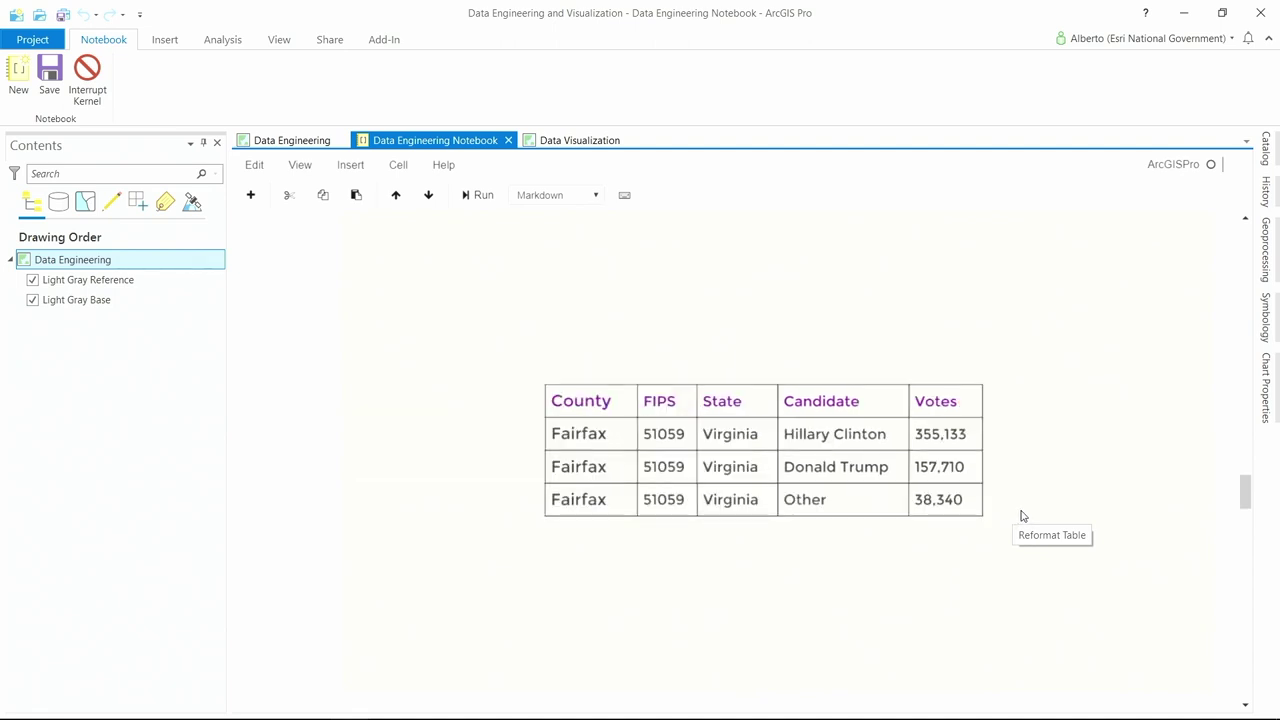
left_click_drag(1247, 494, 1245, 544)
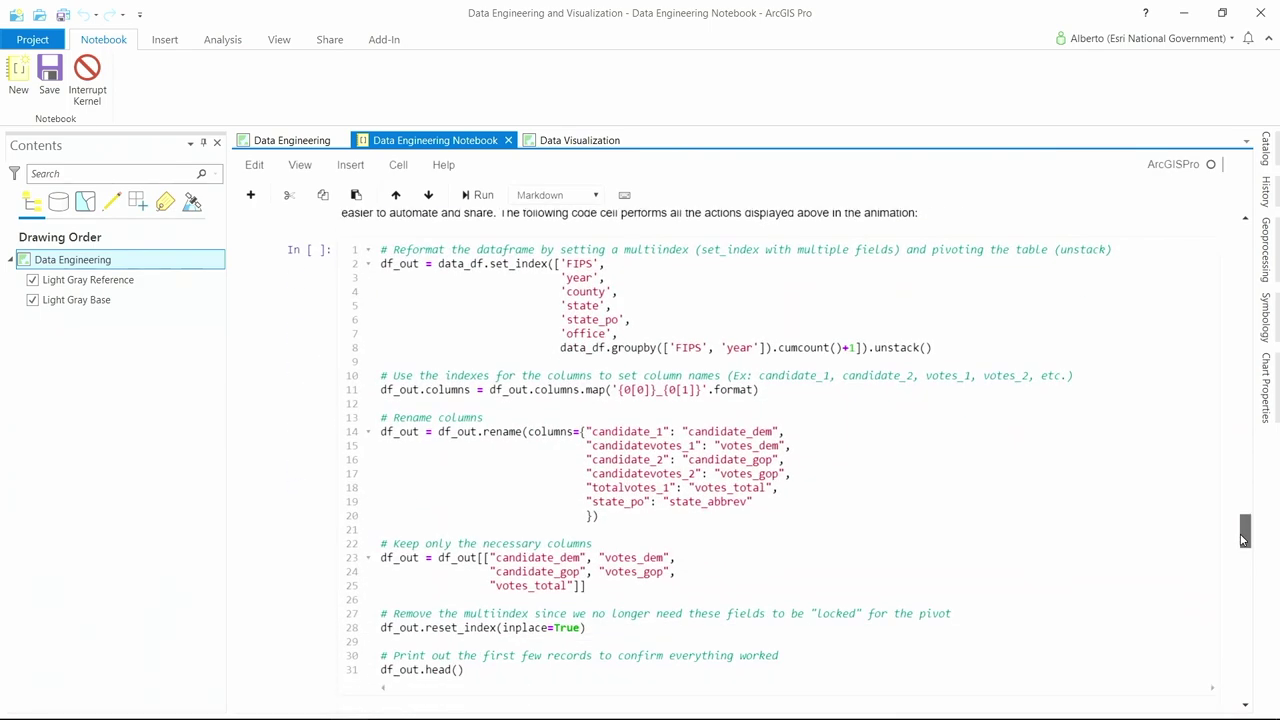
left_click(1131, 556)
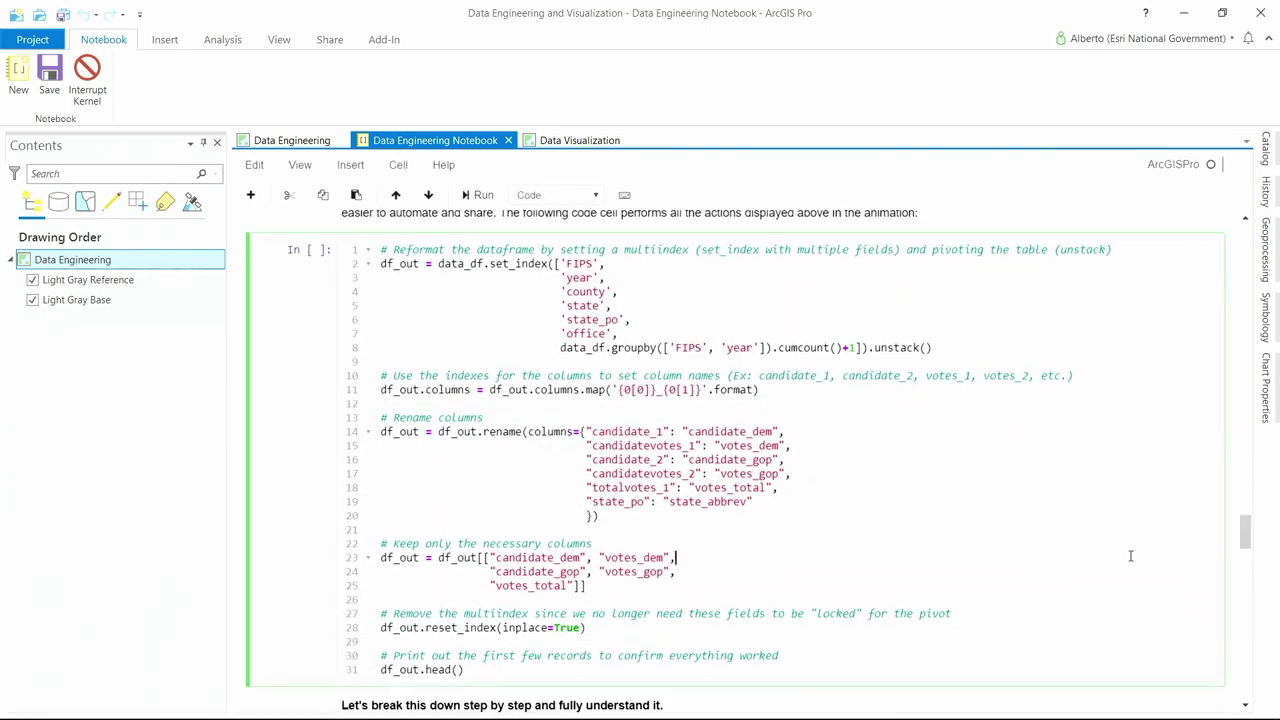
key("shift+Return")
left_click_drag(1245, 532, 1247, 561)
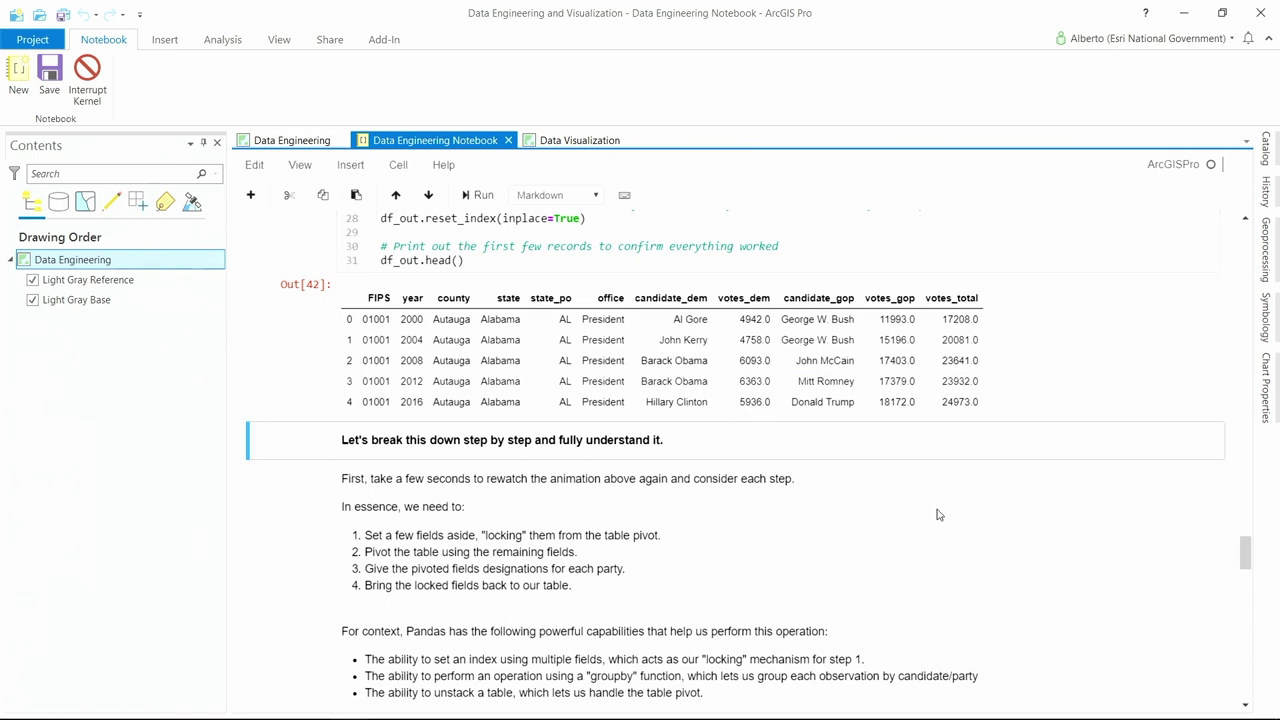
Run the cell under "Calculate total votes for non major party" that adds the votes_other column to df_out
left_click_drag(1250, 560, 1247, 571)
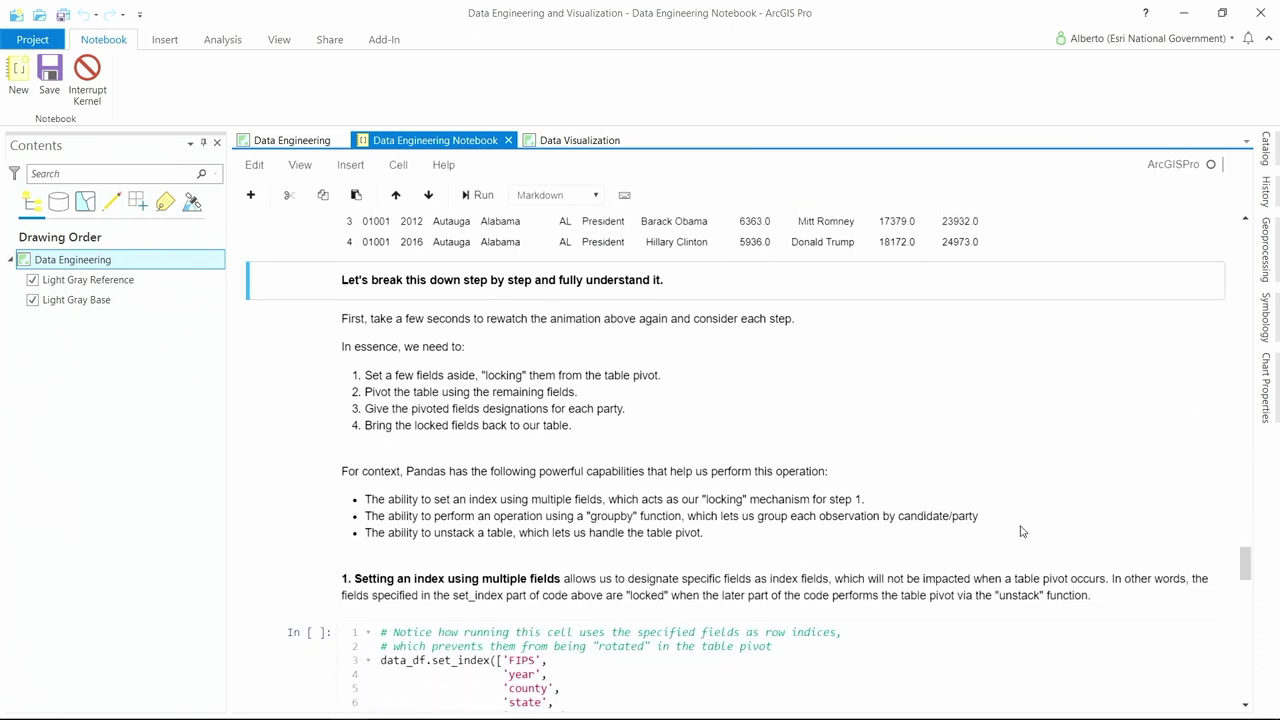
scroll(315, 543, "down", 1)
scroll(314, 543, "down", 2)
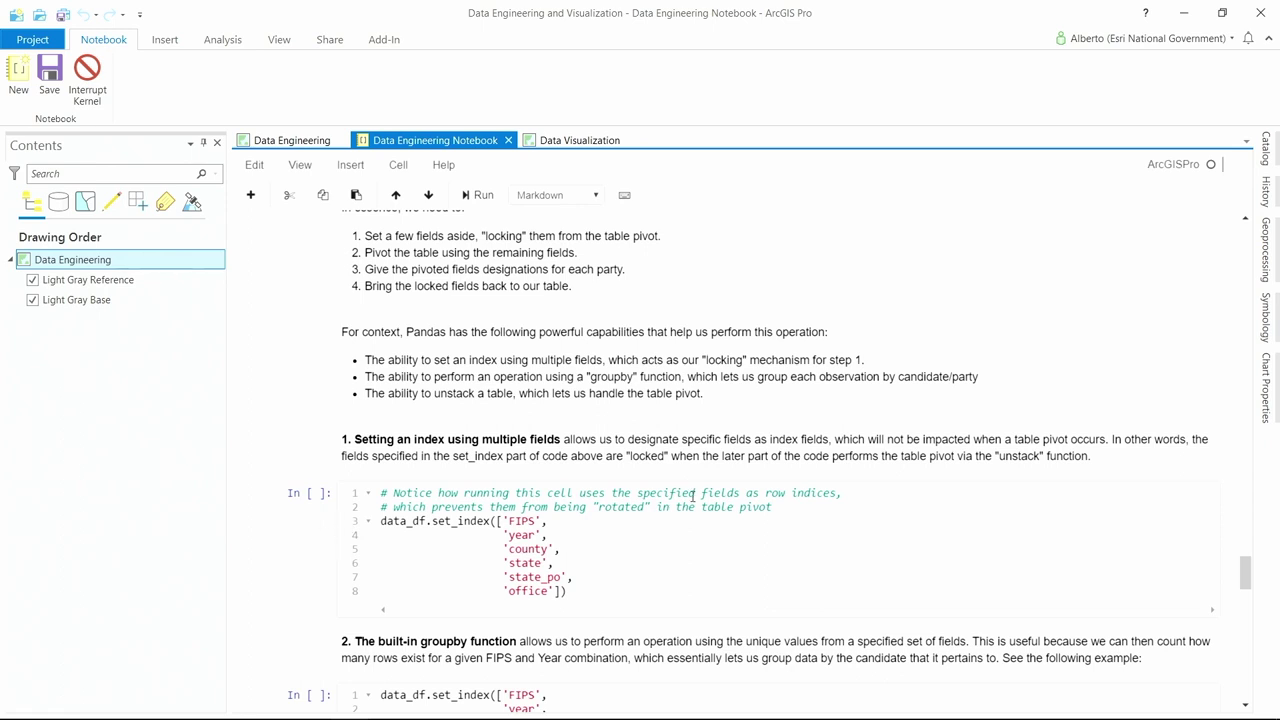
left_click_drag(1244, 570, 1244, 643)
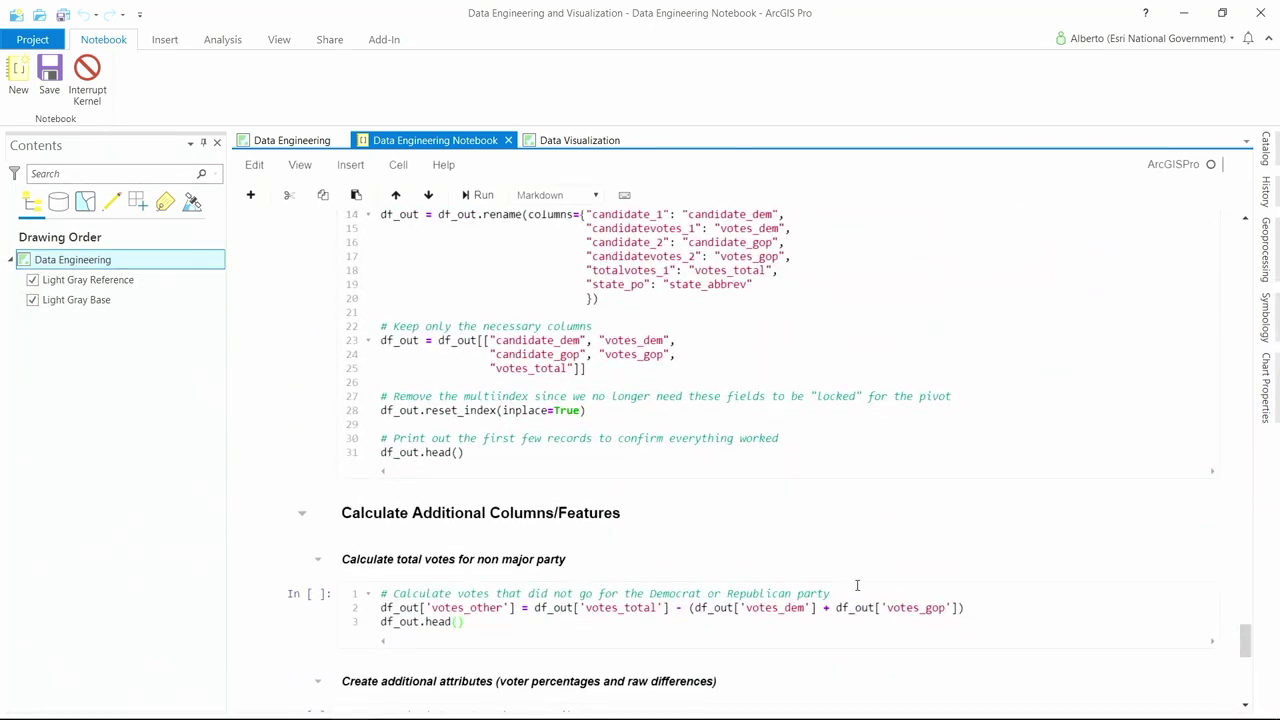
scroll(857, 585, "down", 3)
scroll(304, 533, "down", 1)
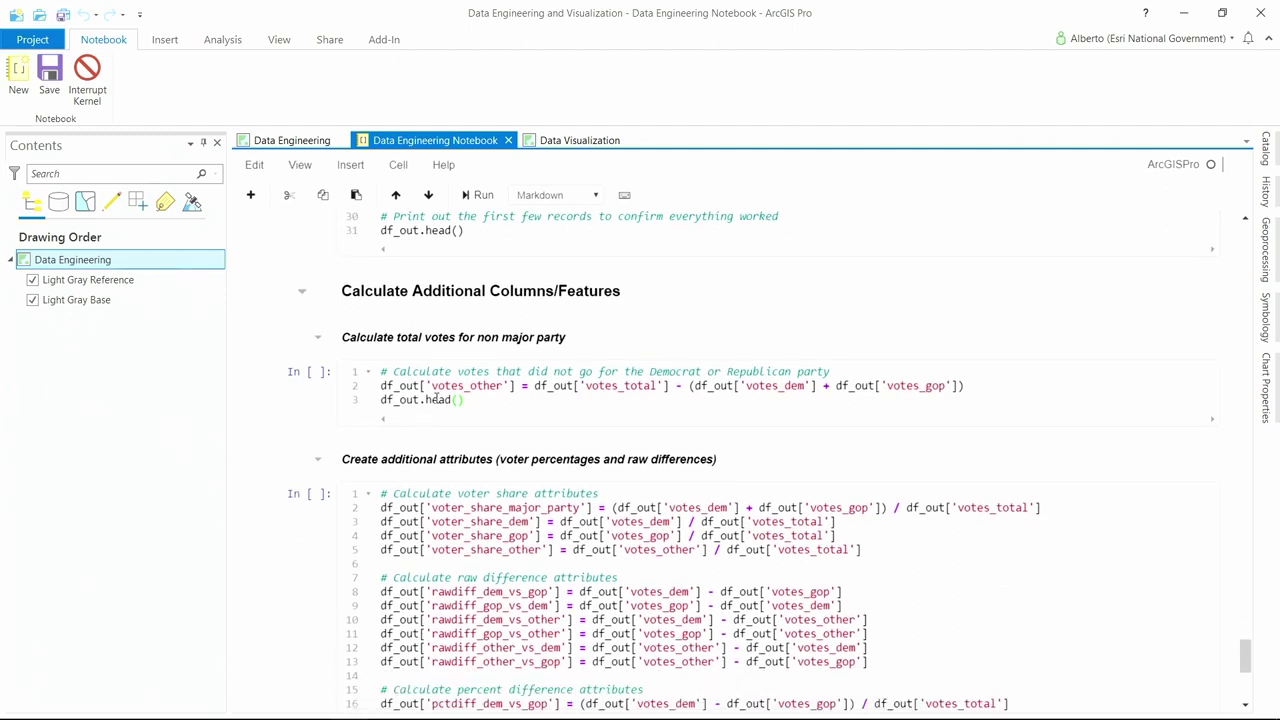
left_click(437, 400)
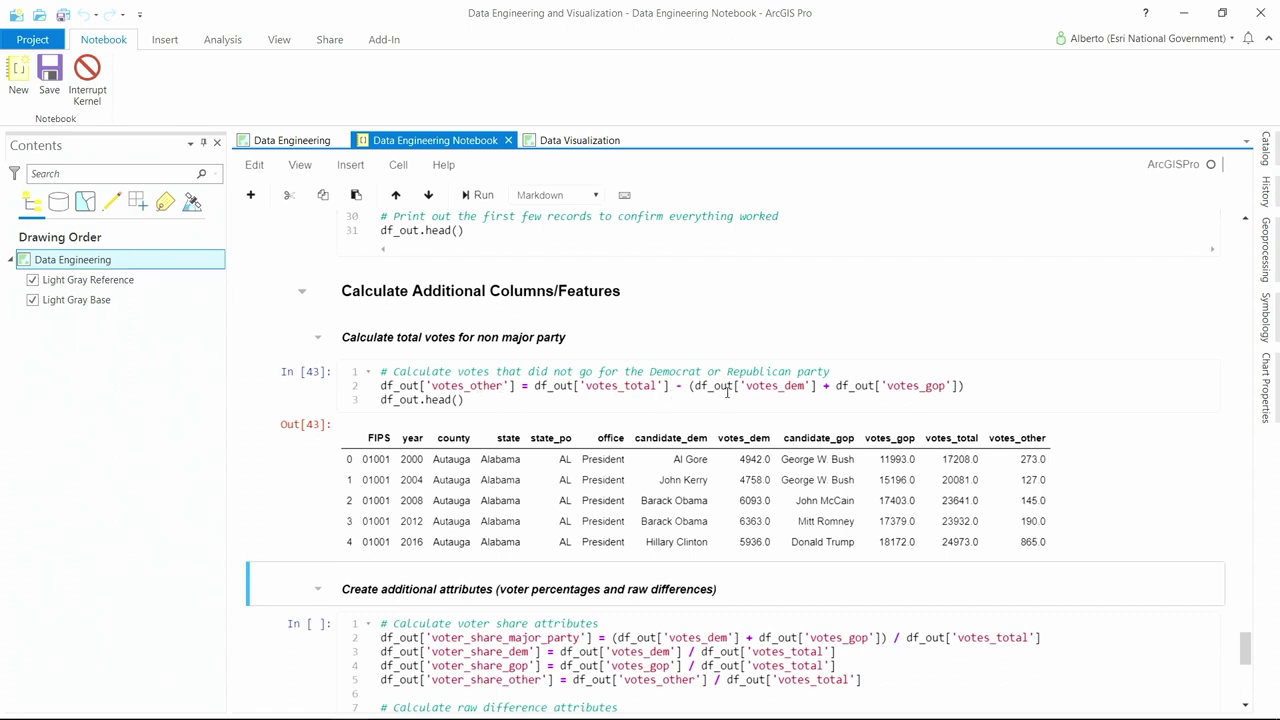
left_click(946, 402)
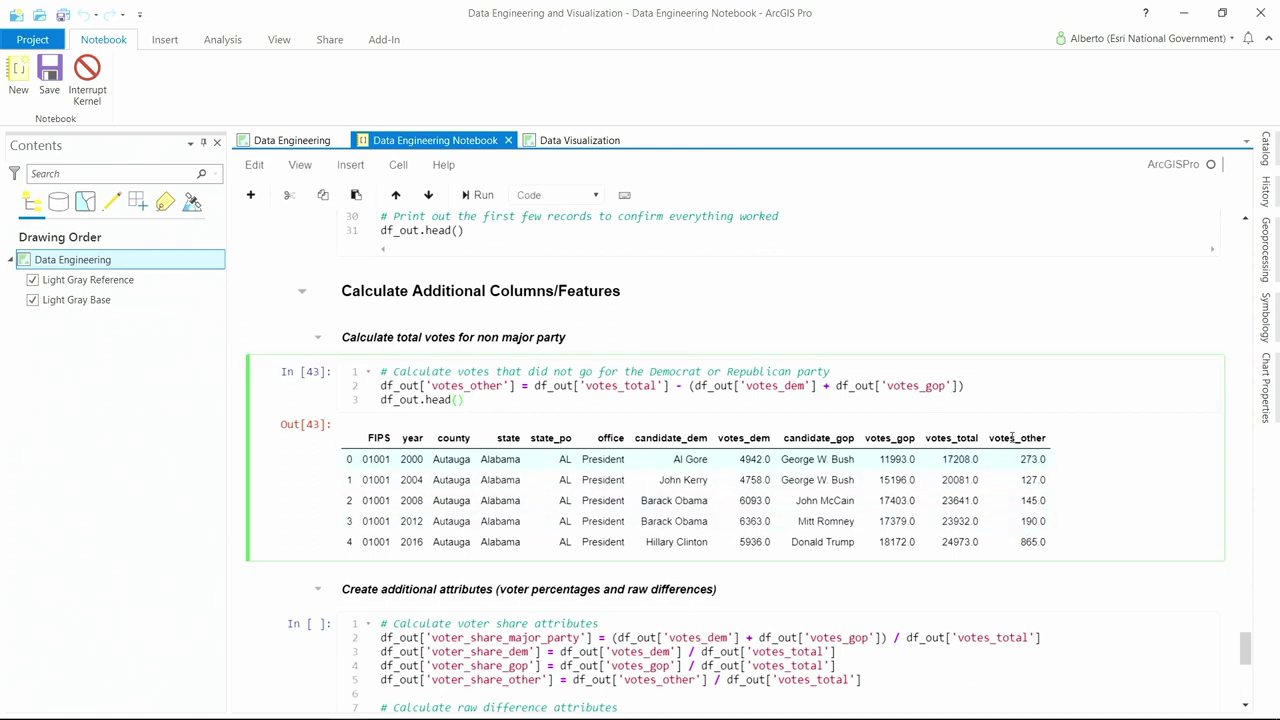
Run the cell that calculates the voter share, raw difference and percent difference attributes, and show its output table
left_click_drag(1245, 648, 1245, 670)
left_click(952, 638)
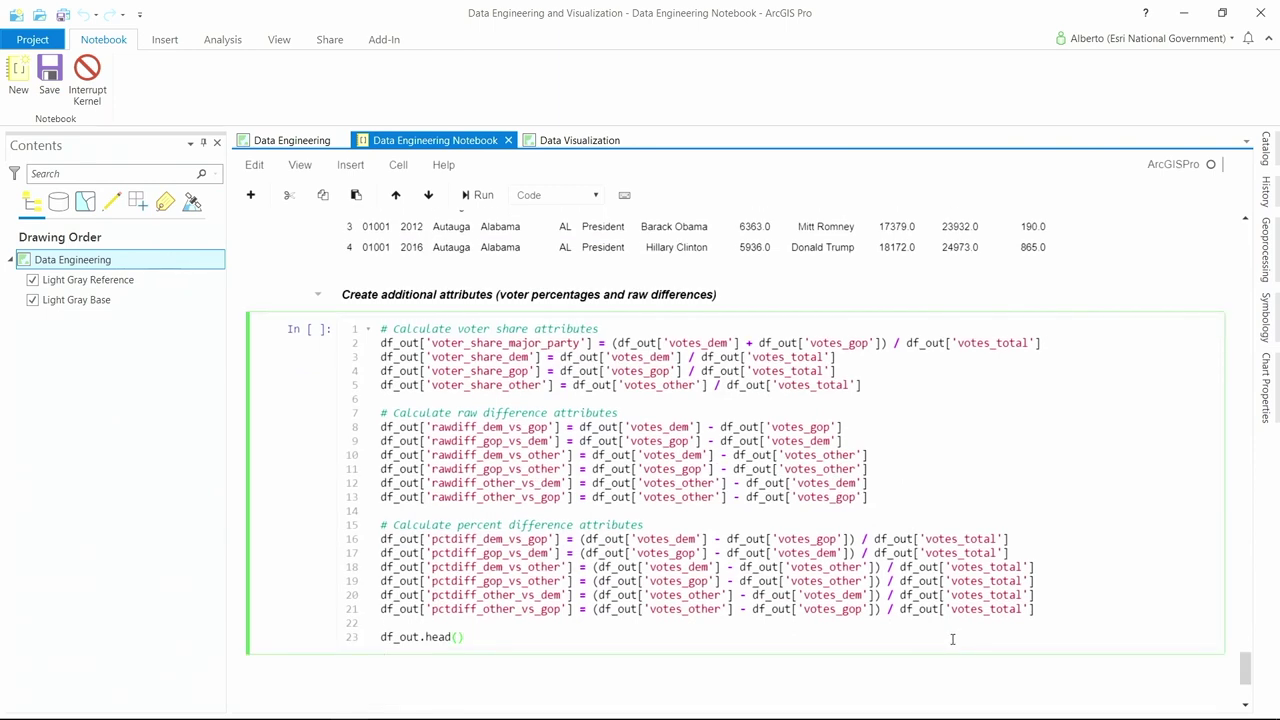
key("shift+Return")
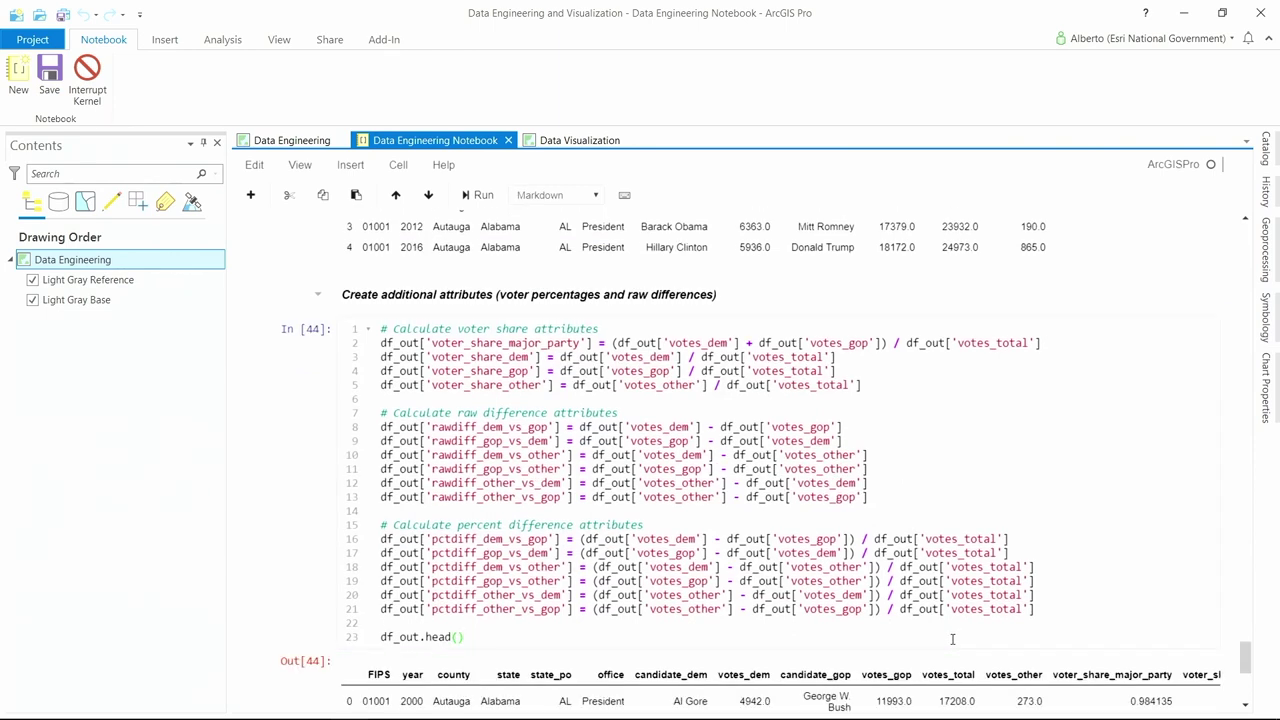
scroll(329, 528, "down", 2)
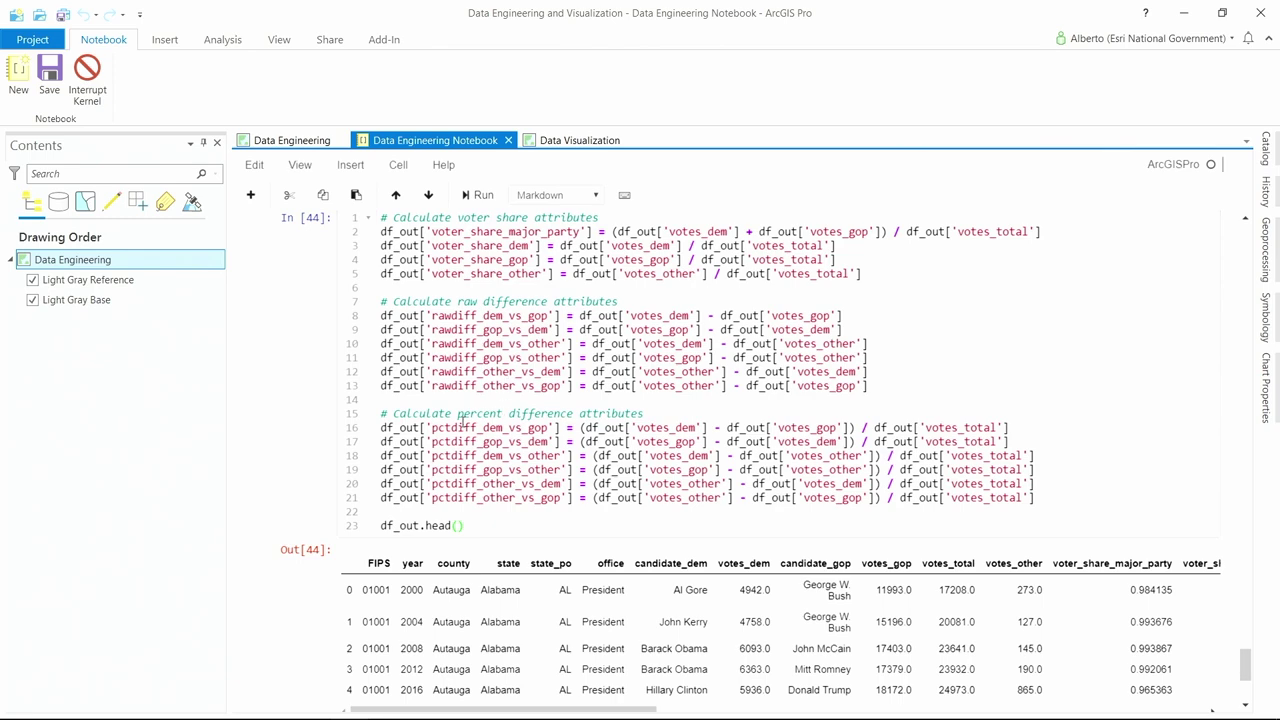
Examine the last percent difference columns at the far end of the df_out output table
scroll(298, 468, "down", 3)
scroll(298, 468, "down", 2)
left_click_drag(510, 434, 1073, 432)
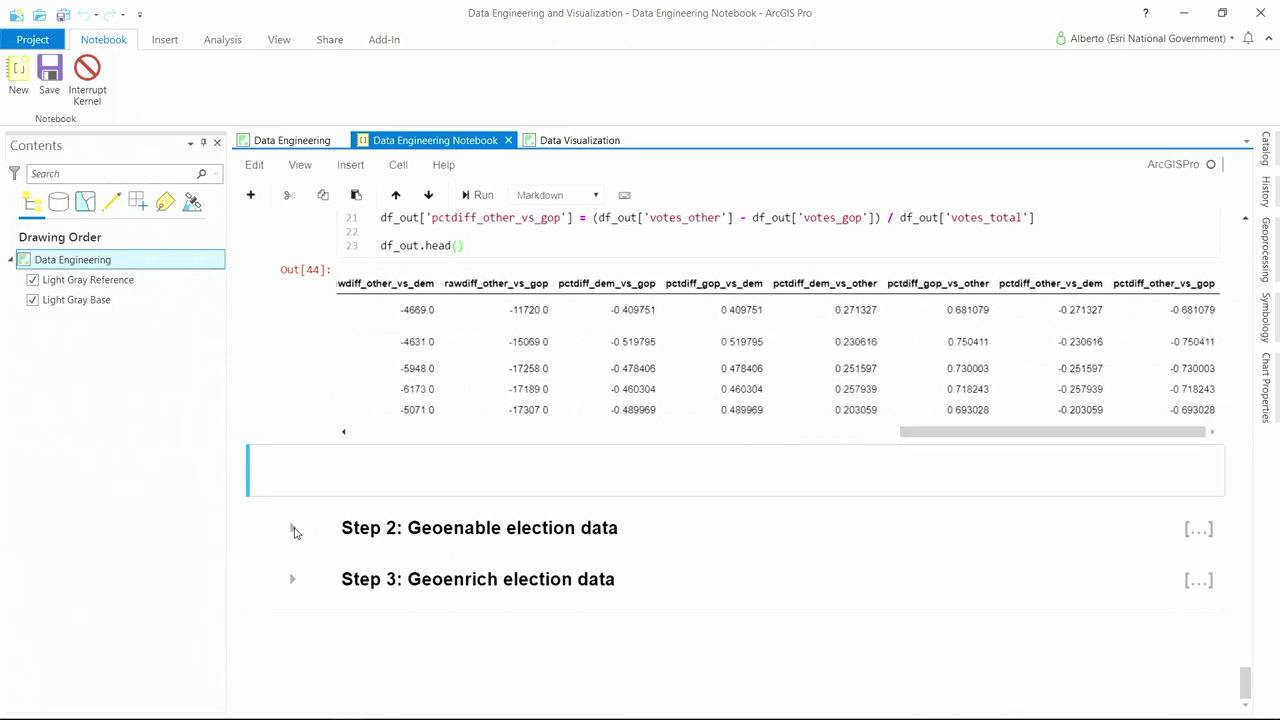
Expand "Step 2: Geoenable election data" and run the cells that authenticate with a GIS and search for the USA Counties item
left_click(293, 532)
scroll(268, 537, "down", 5)
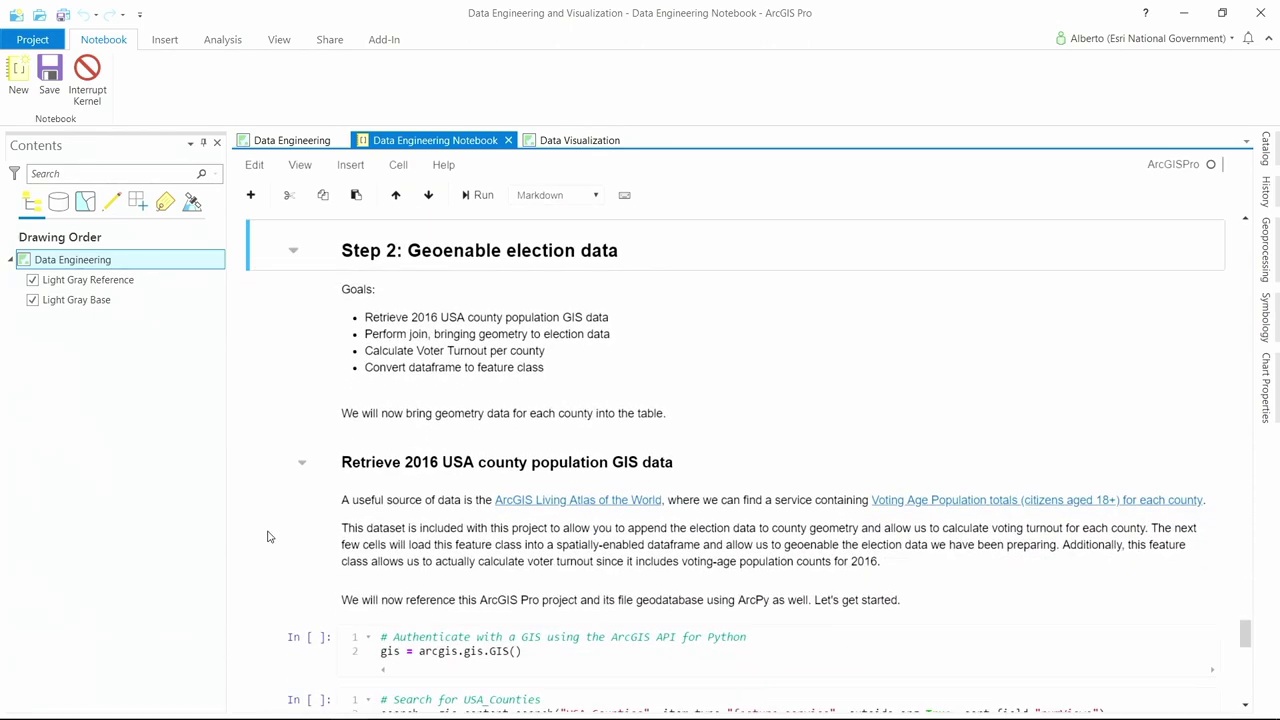
scroll(268, 537, "down", 2)
left_click(517, 566)
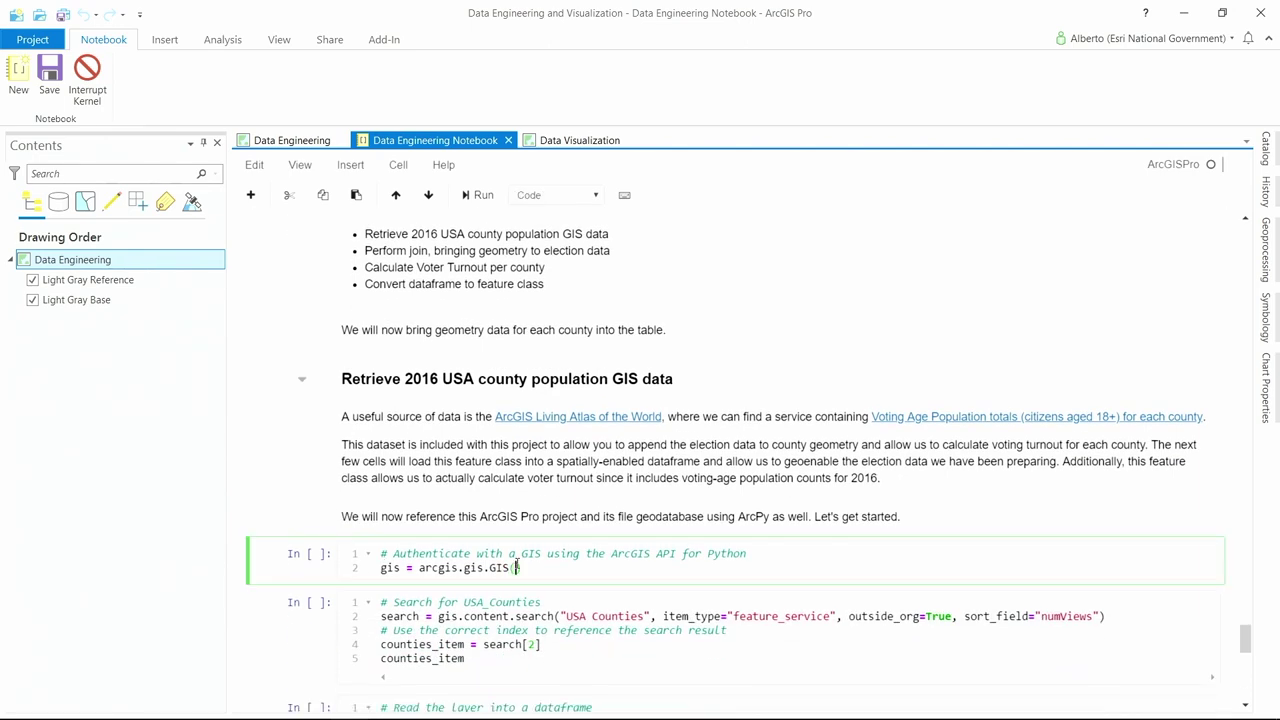
key("shift+Return")
scroll(270, 517, "down", 3)
key("shift+Return")
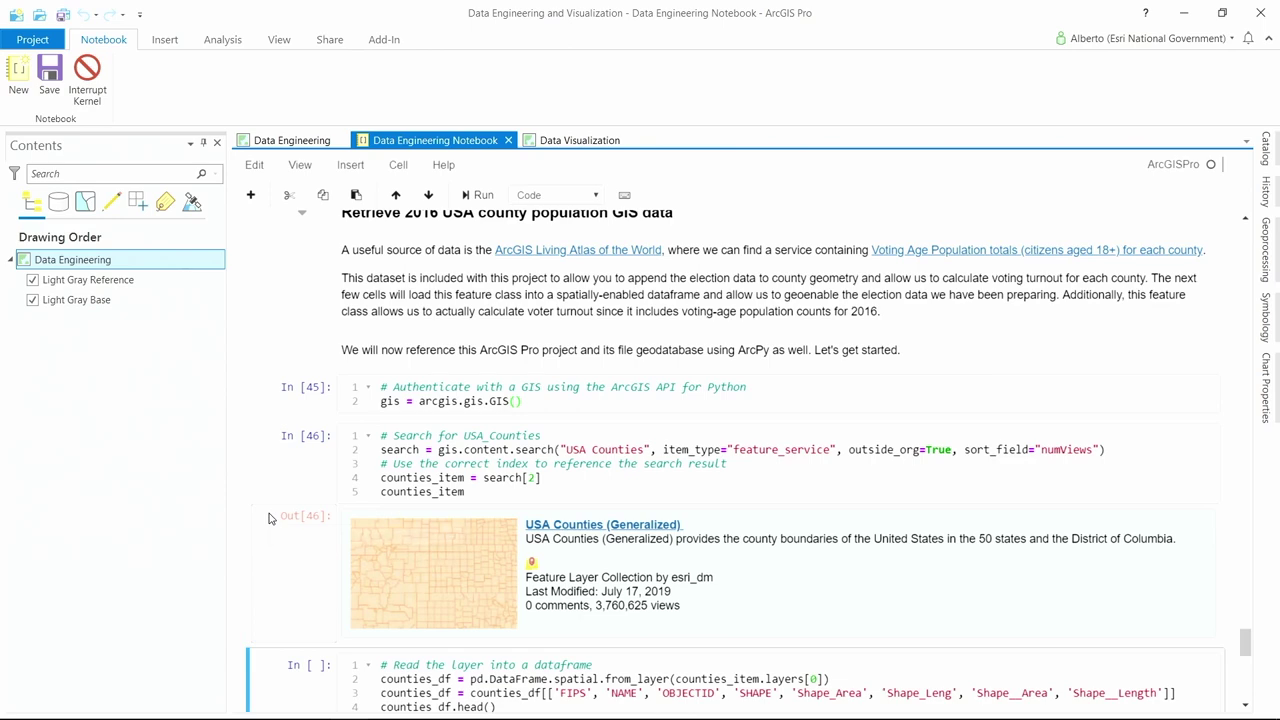
Run the cell that reads the USA Counties layer into the counties_df dataframe
scroll(330, 515, "down", 3)
left_click(489, 549)
key("shift+Return")
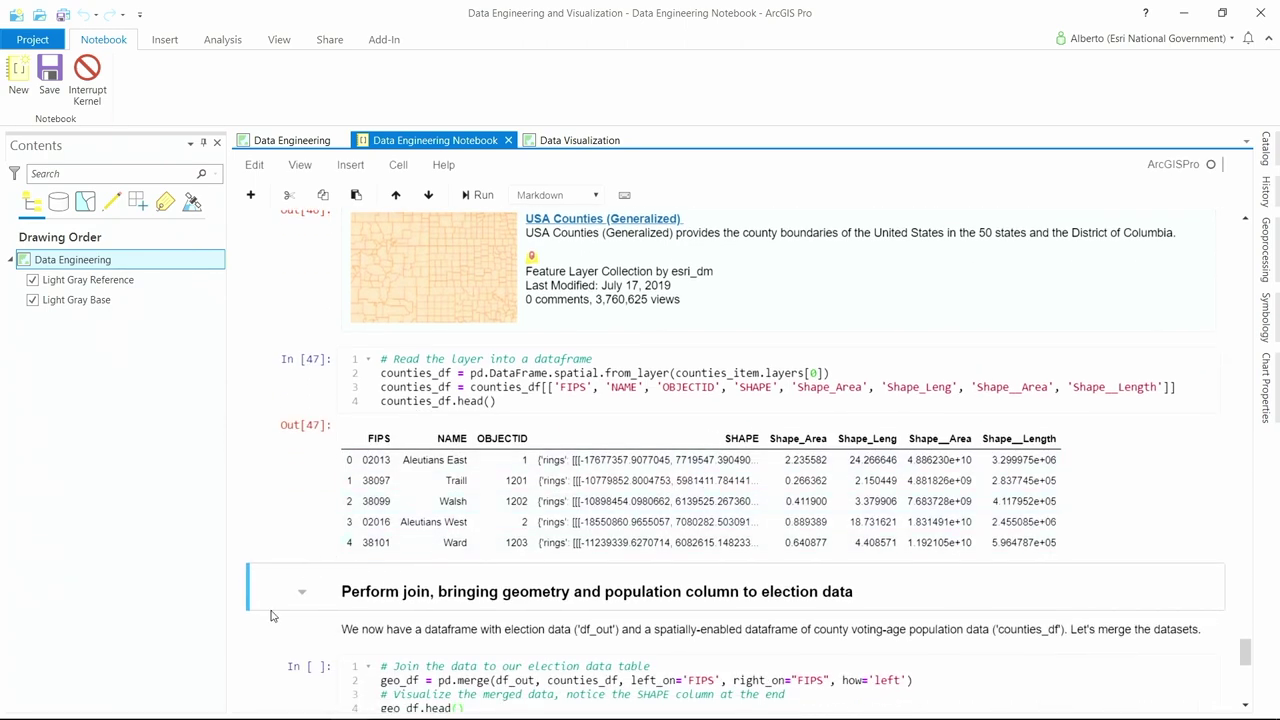
Run the cell that merges df_out with counties_df on FIPS, and show the SHAPE columns at the end of its output
scroll(600, 530, "down", 3)
left_click(494, 547)
key("shift+Return")
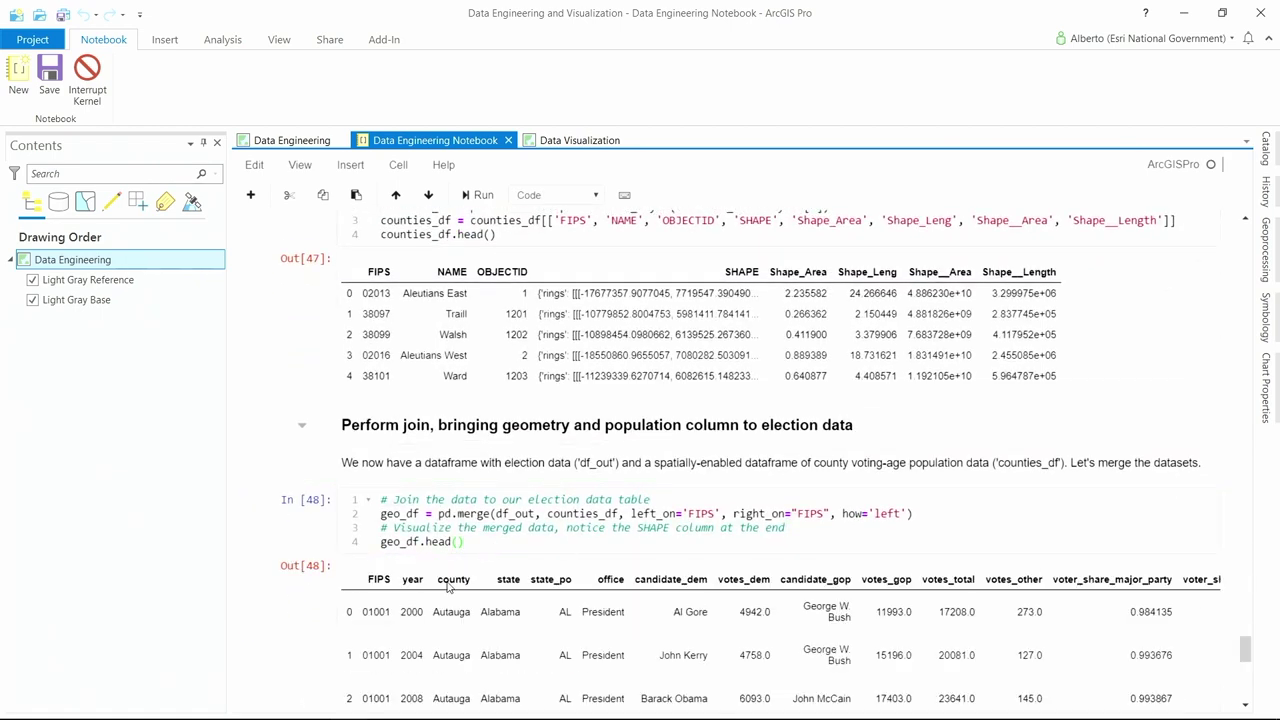
scroll(449, 588, "down", 3)
left_click_drag(552, 656, 1147, 656)
scroll(257, 626, "down", 3)
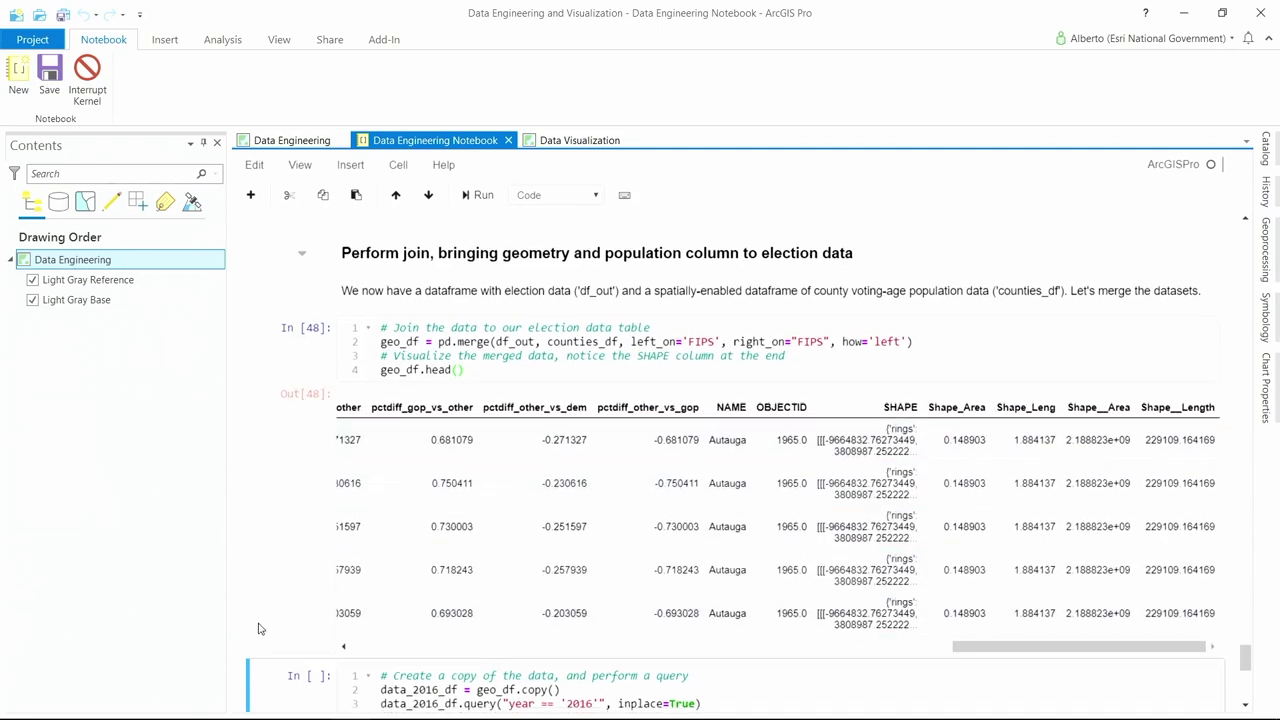
Run the cell that copies geo_df and queries it for the year 2016, and show its output table
key("shift+Return")
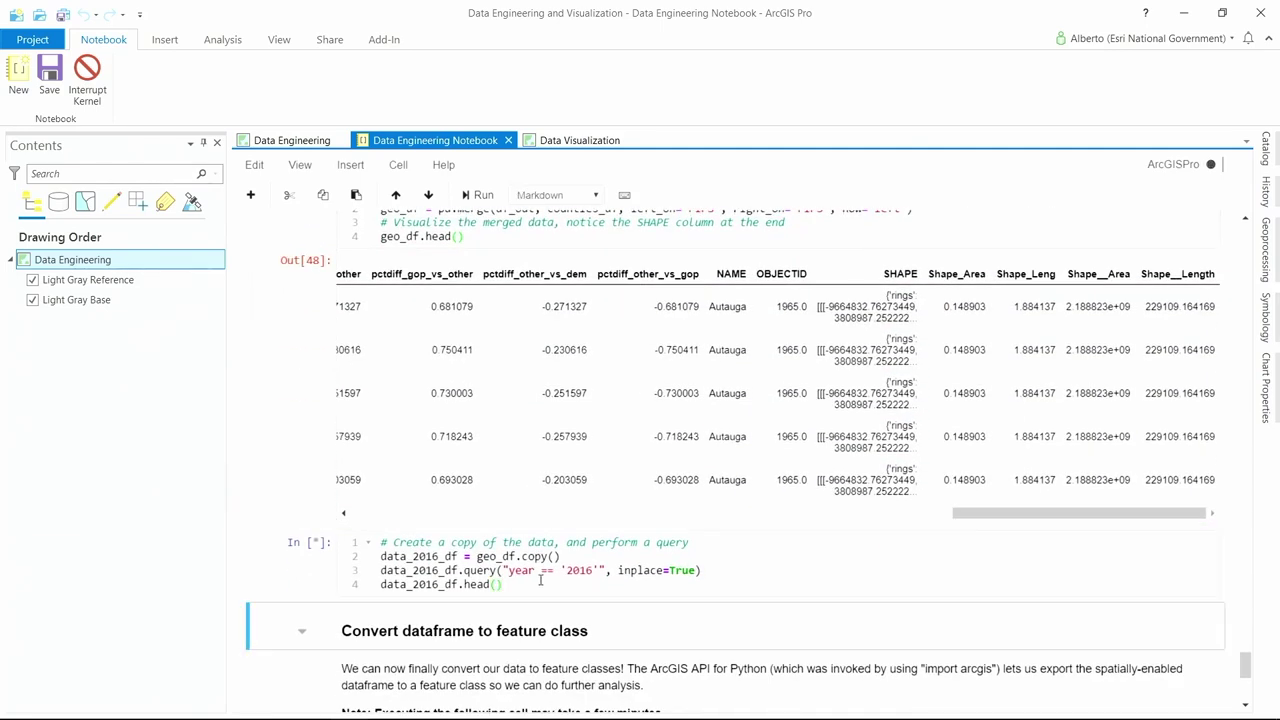
scroll(274, 598, "down", 4)
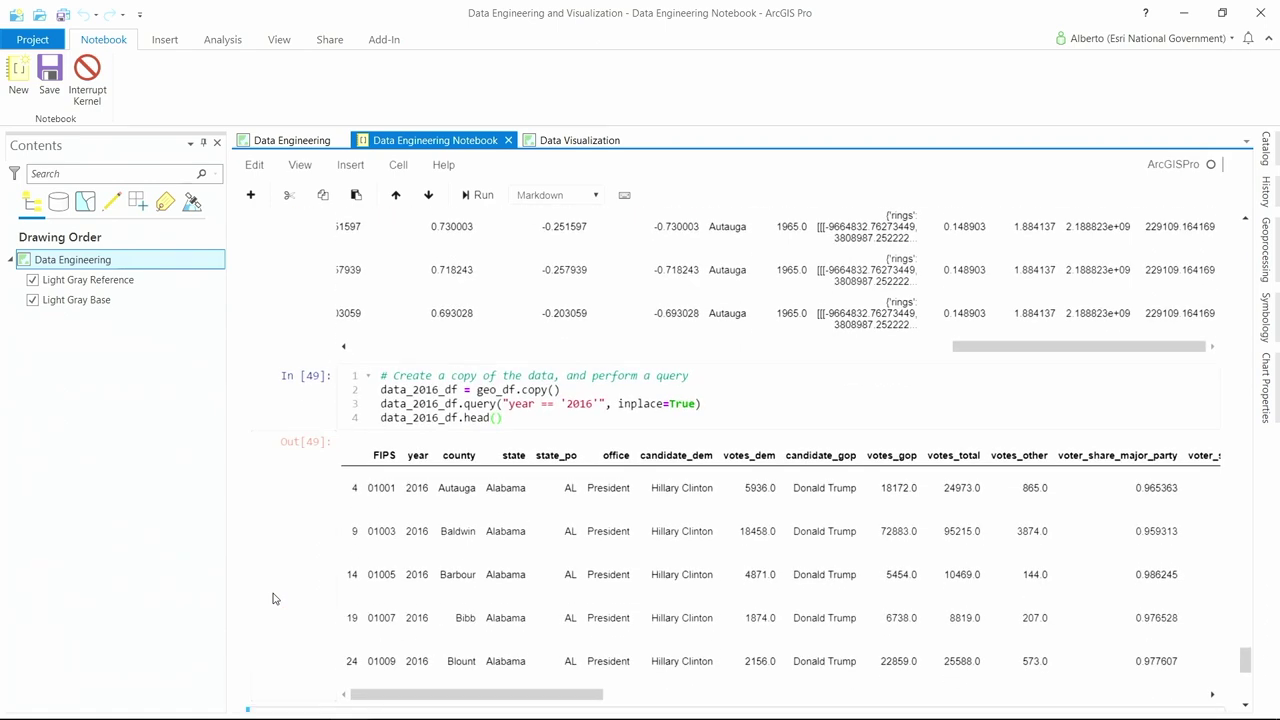
Dock the notebook beside the Data Engineering map and run the cell that exports data_2016_df to the county_elections_pres_2016 feature class
scroll(274, 598, "down", 4)
scroll(274, 598, "down", 5)
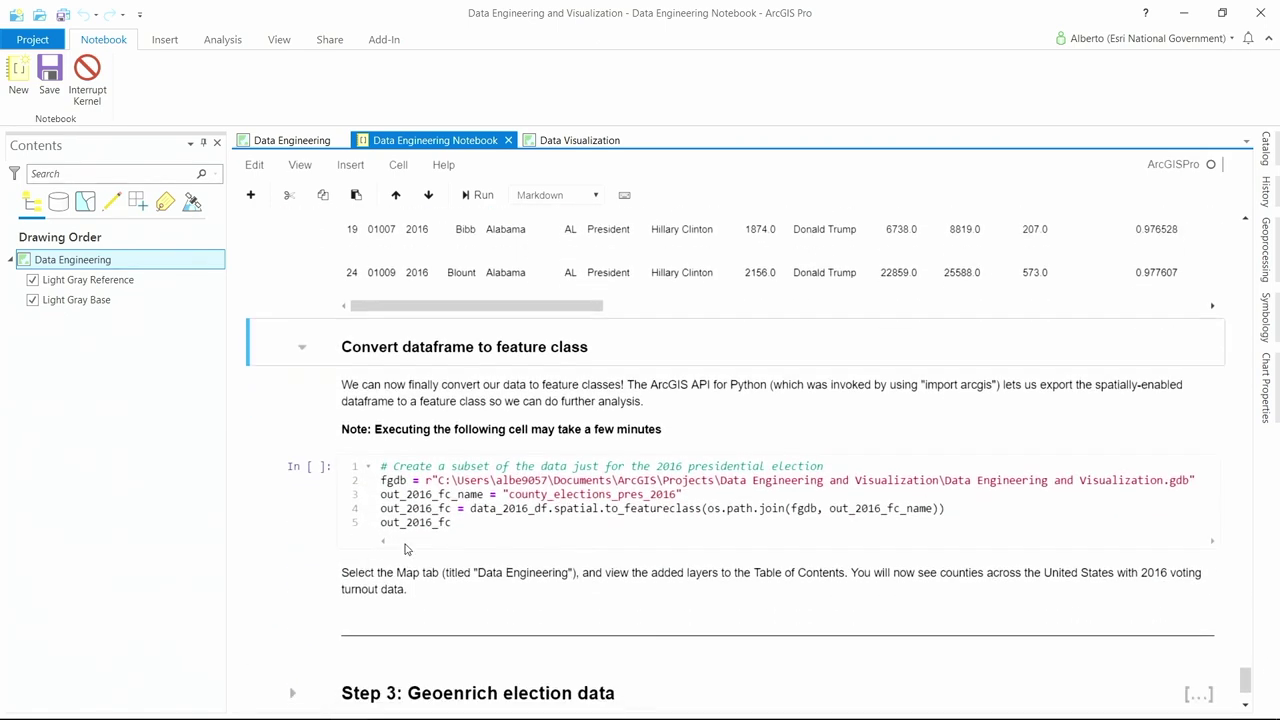
left_click(409, 530)
left_click_drag(450, 142, 766, 457)
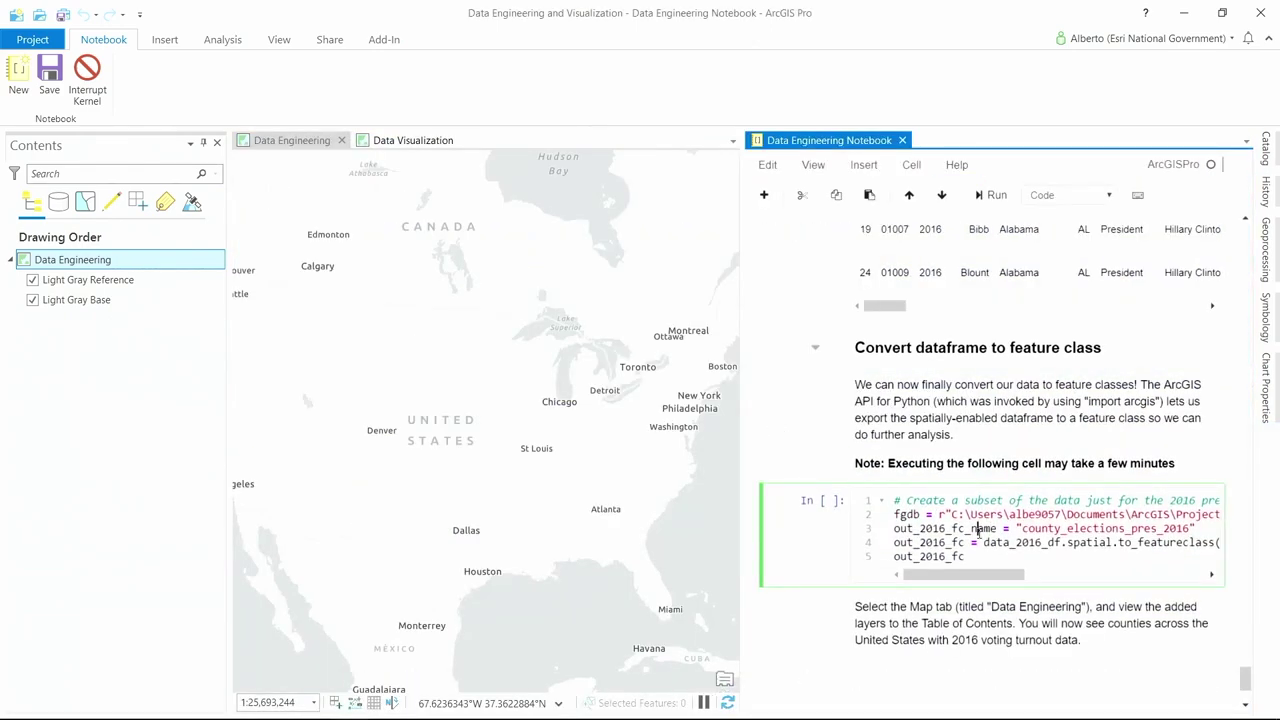
key("shift+Return")
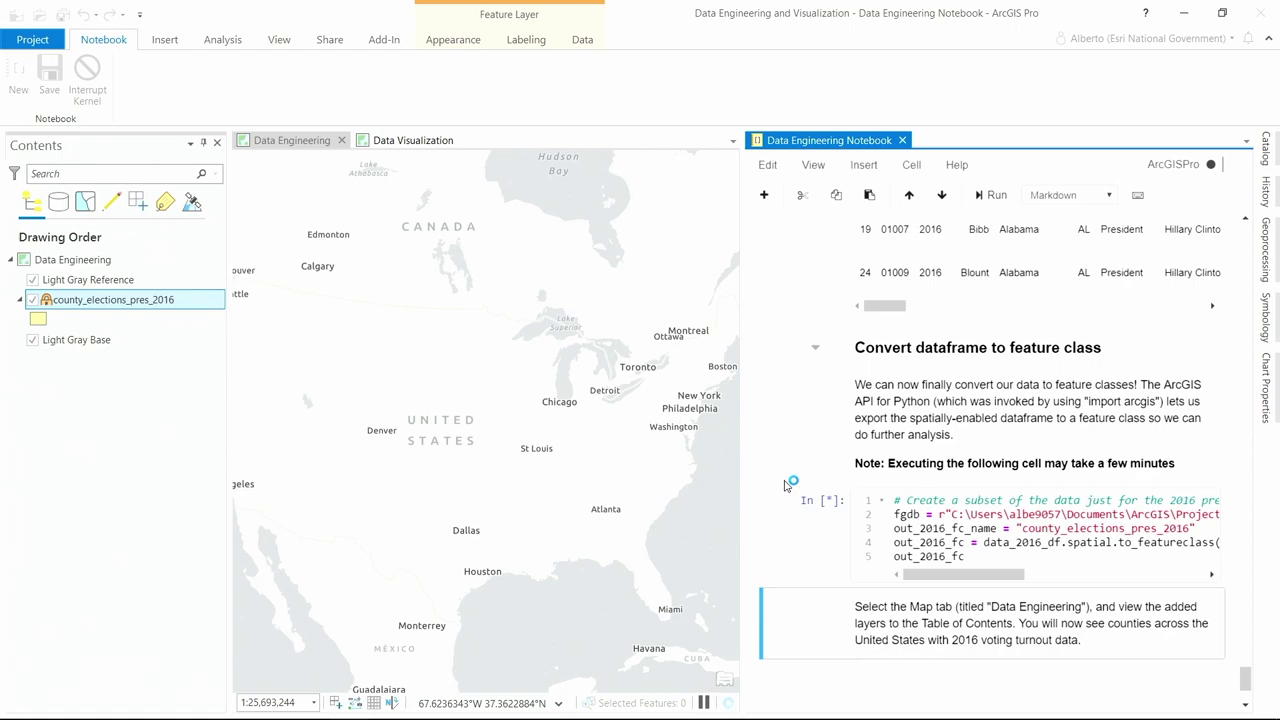
scroll(794, 483, "down", 2)
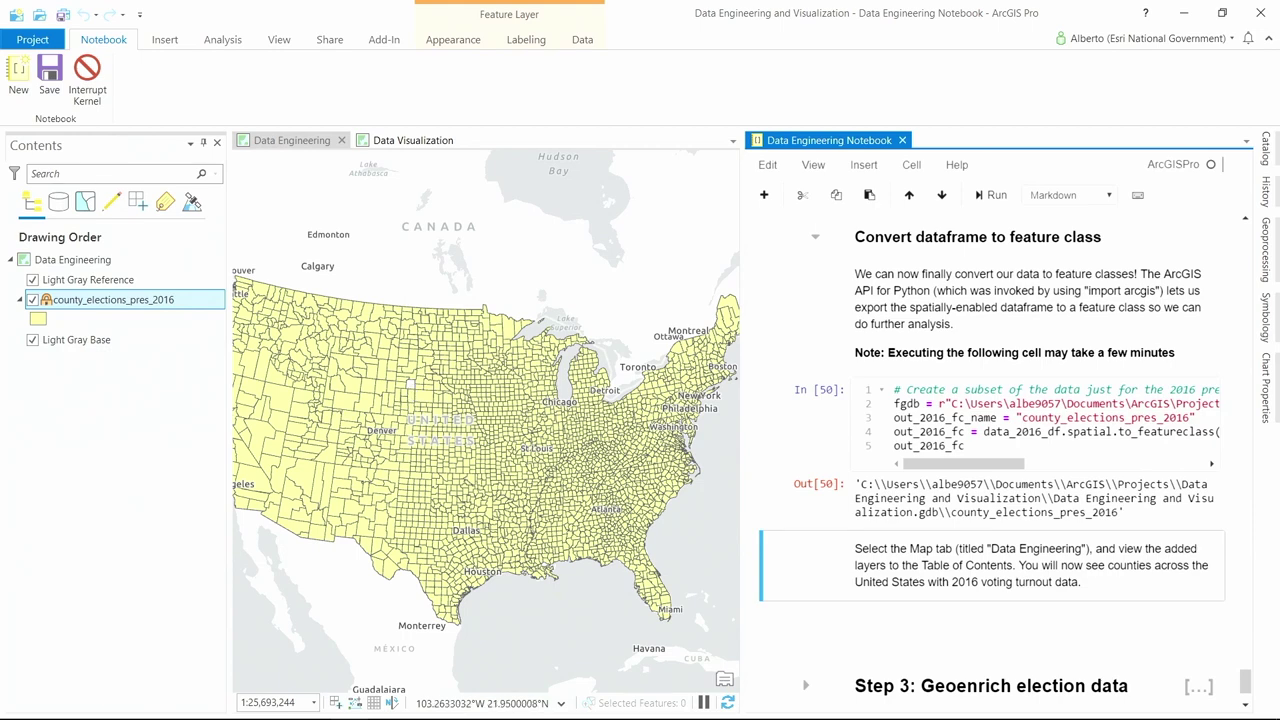
Switch to the web browser and review the Census Bureau page on substantial changes to counties from 1970 to the present
left_click(226, 703)
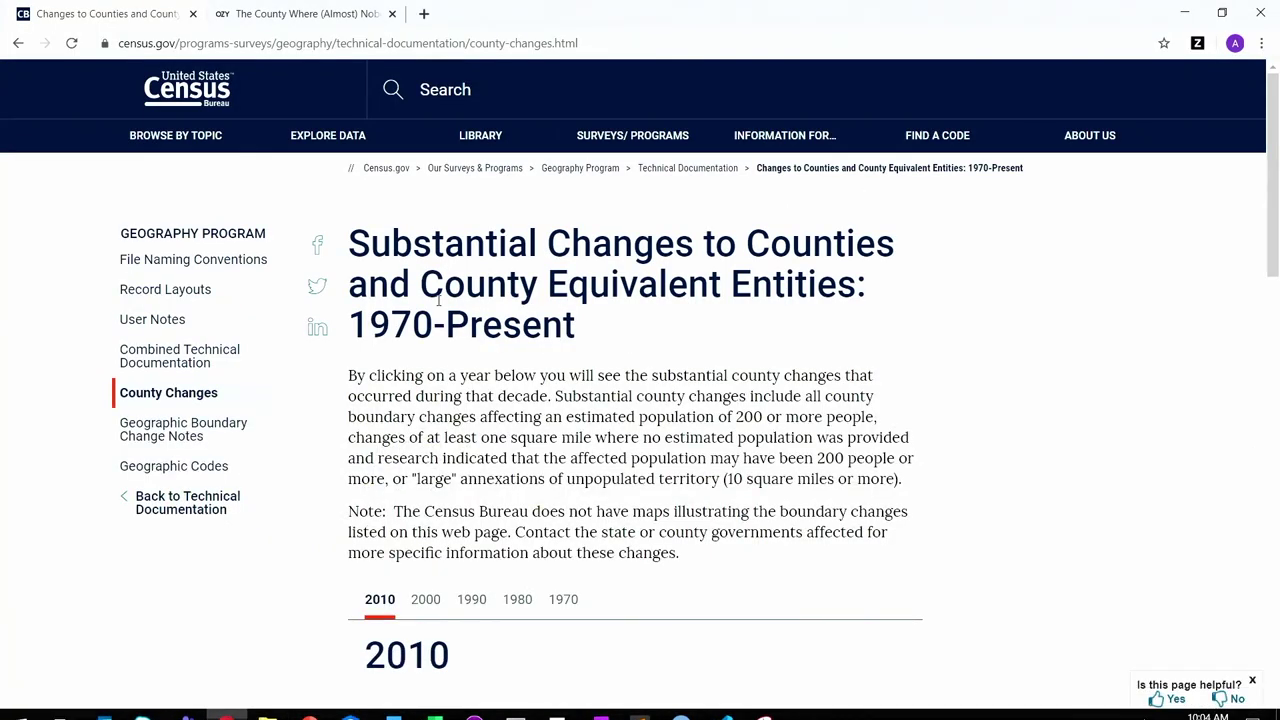
left_click_drag(1272, 200, 1236, 552)
left_click_drag(390, 333, 667, 345)
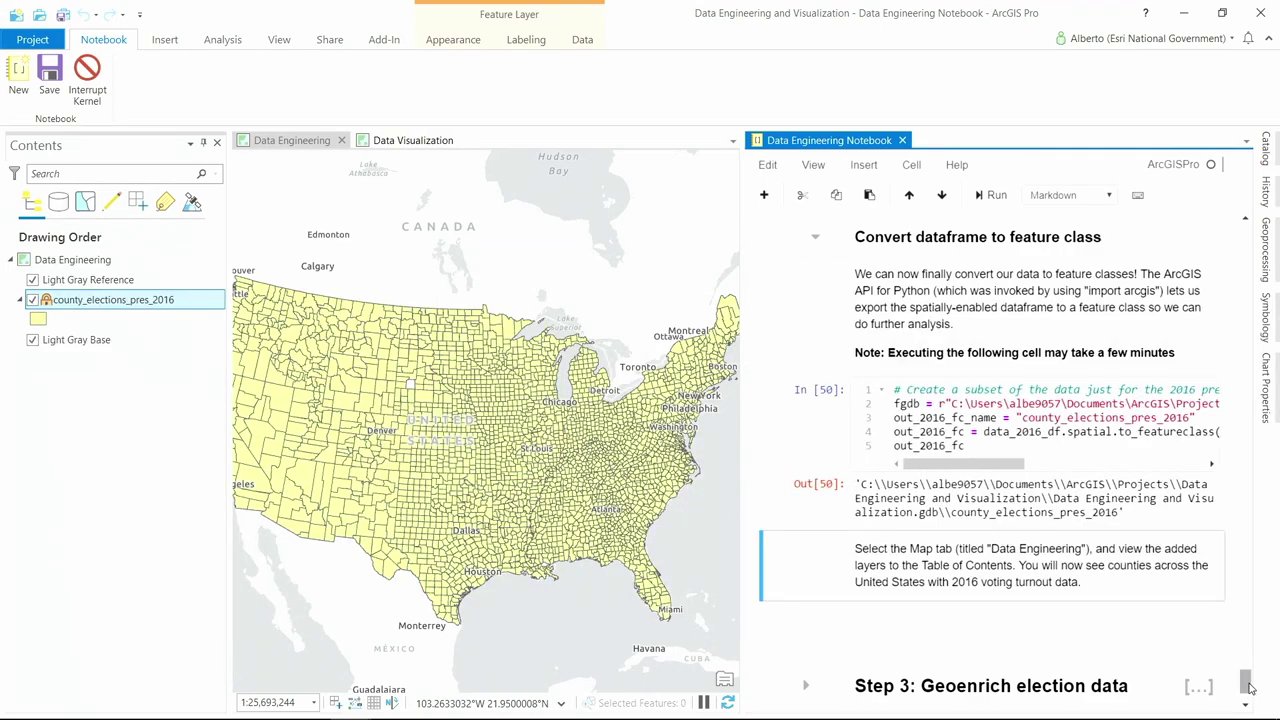
Back in the ArcGIS Pro notebook, insert a Markdown cell below the cell that calculates the voter share and difference attributes
left_click_drag(1248, 684, 1242, 566)
left_click(826, 363)
key("b")
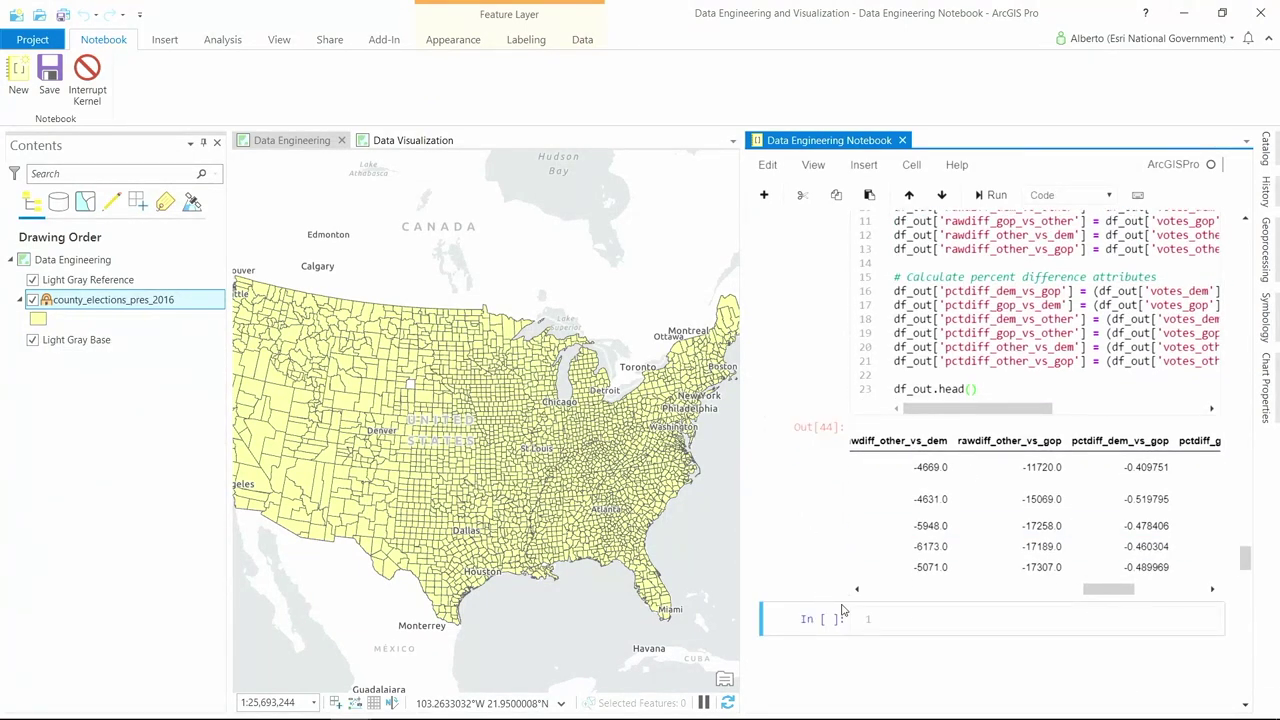
key("m")
Write the second-level heading "Fix Shannon County Mess" in the new Markdown cell and render it
left_click(915, 621)
type("## ")
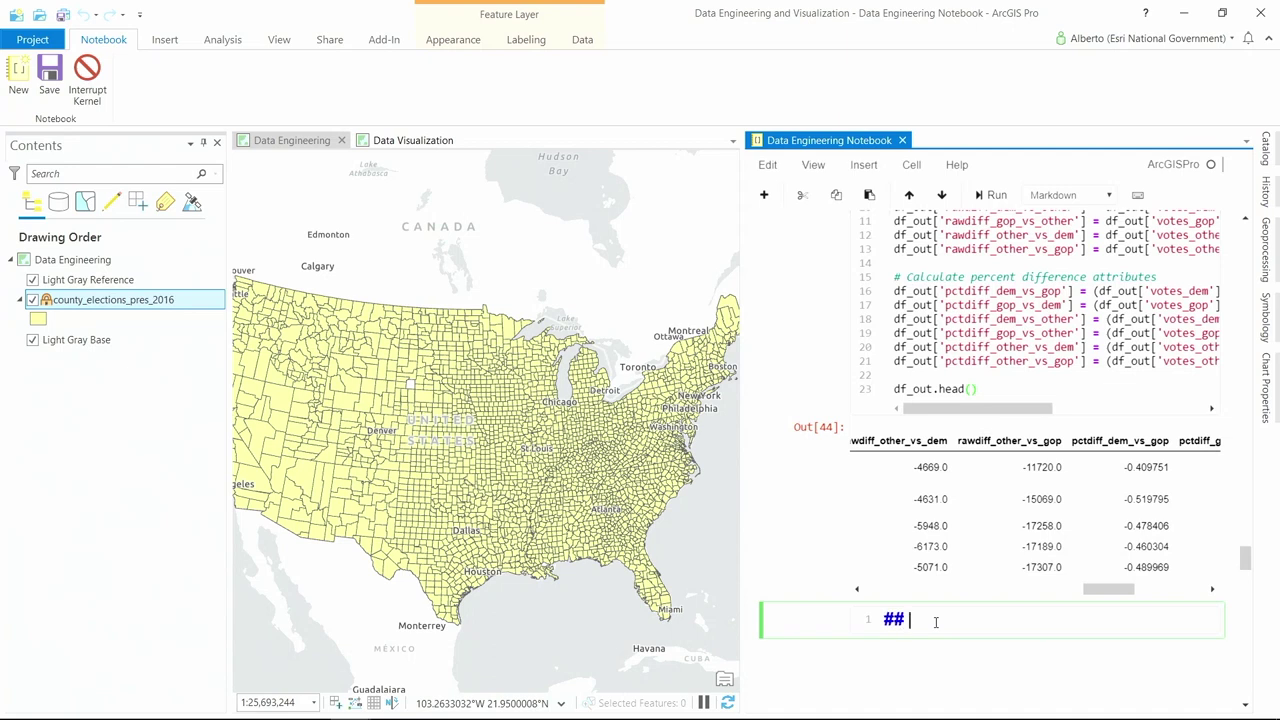
type("Fix Shannon COunty")
key("BackSpace")
key("BackSpace")
key("BackSpace")
key("BackSpace")
key("BackSpace")
key("BackSpace")
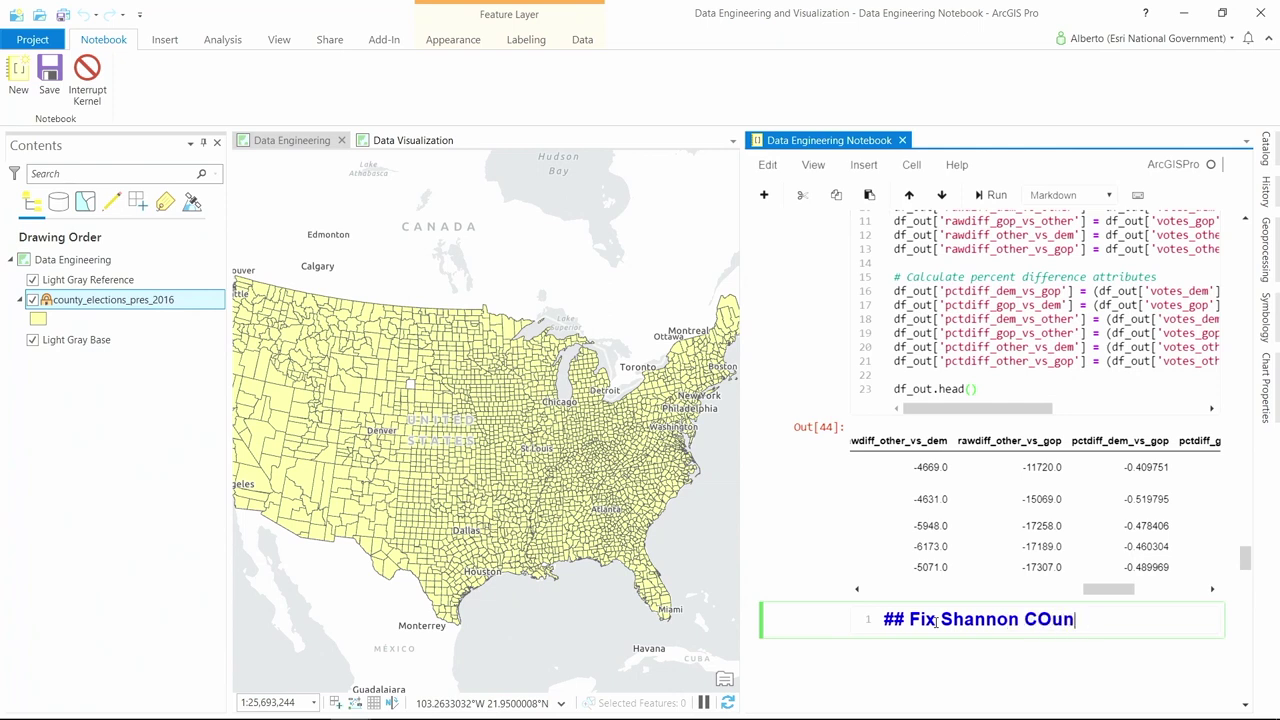
type("County Mess")
key("shift+Return")
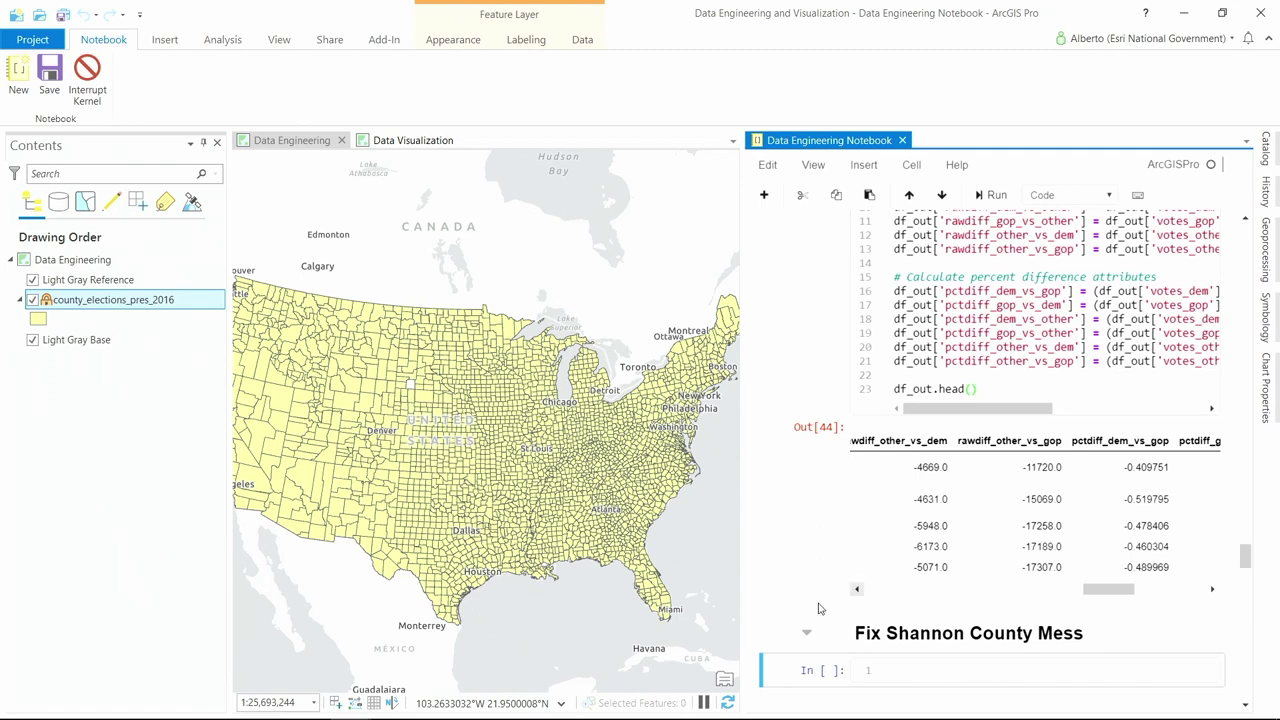
In the cell under the Shannon County heading, query df_out for rows whose FIPS equals "46102" and run it
left_click(928, 567)
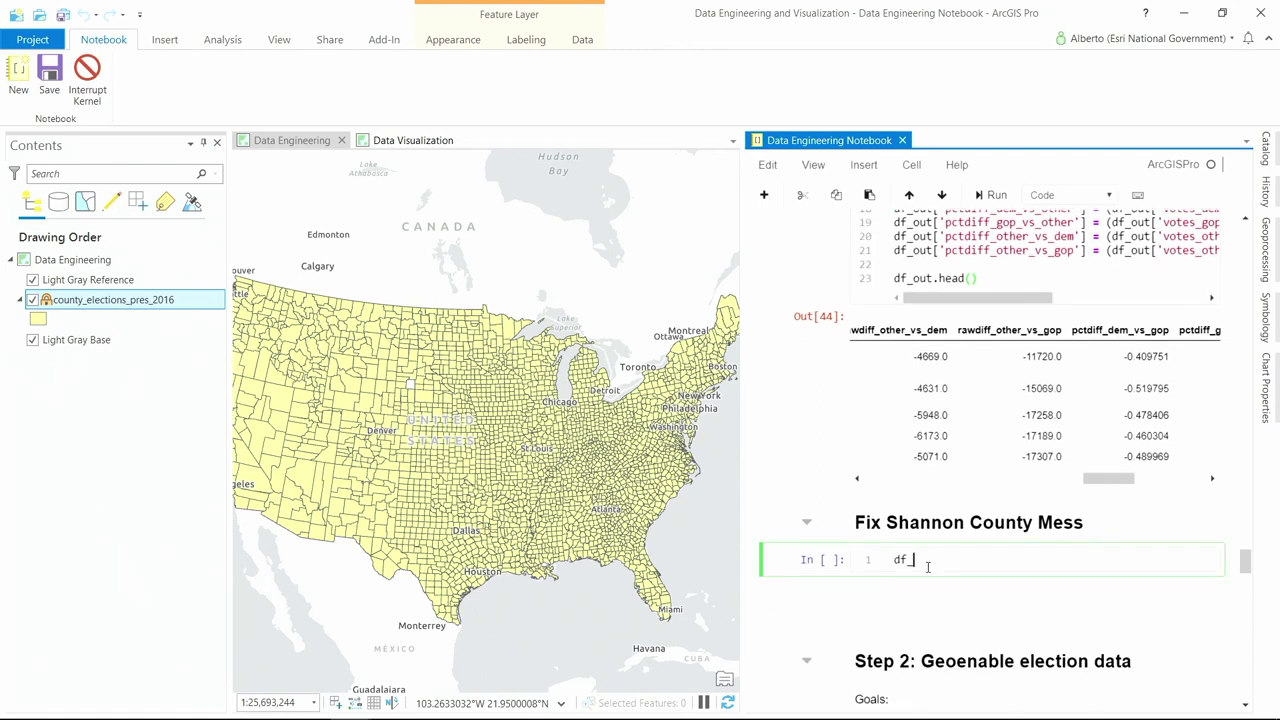
type("df_out.loc[df_out['FIPS'")
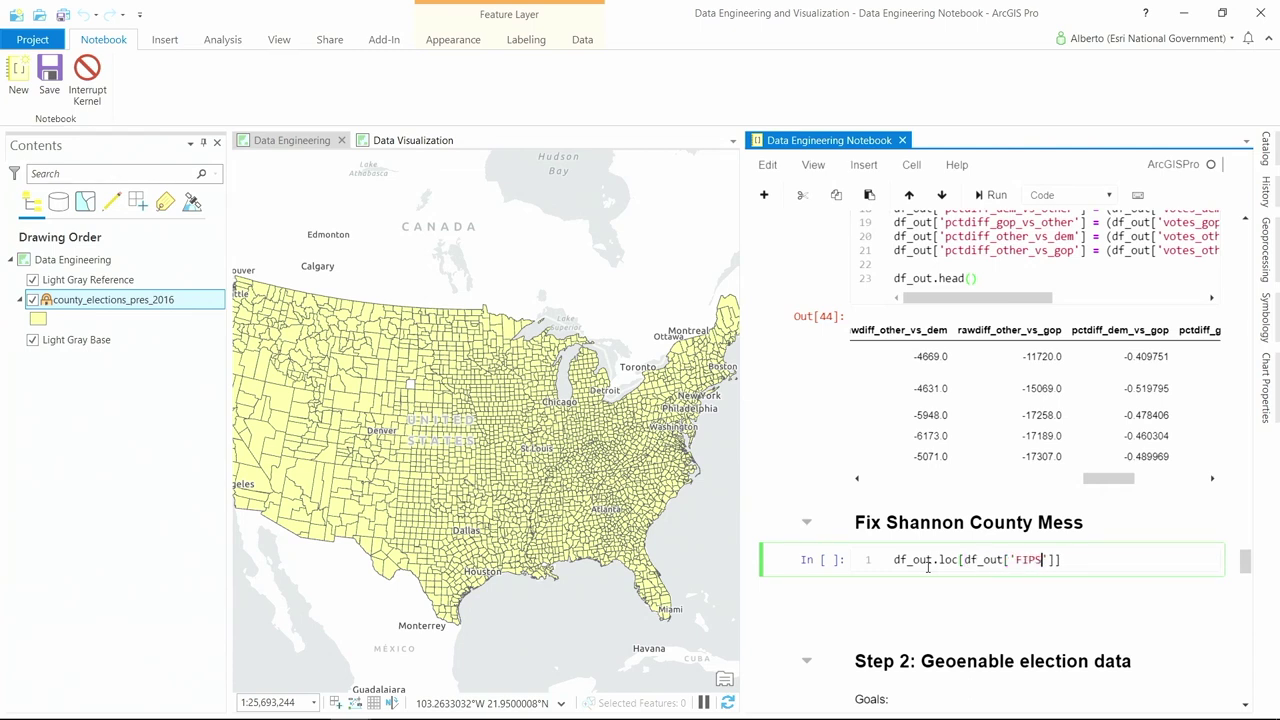
type("] == ")
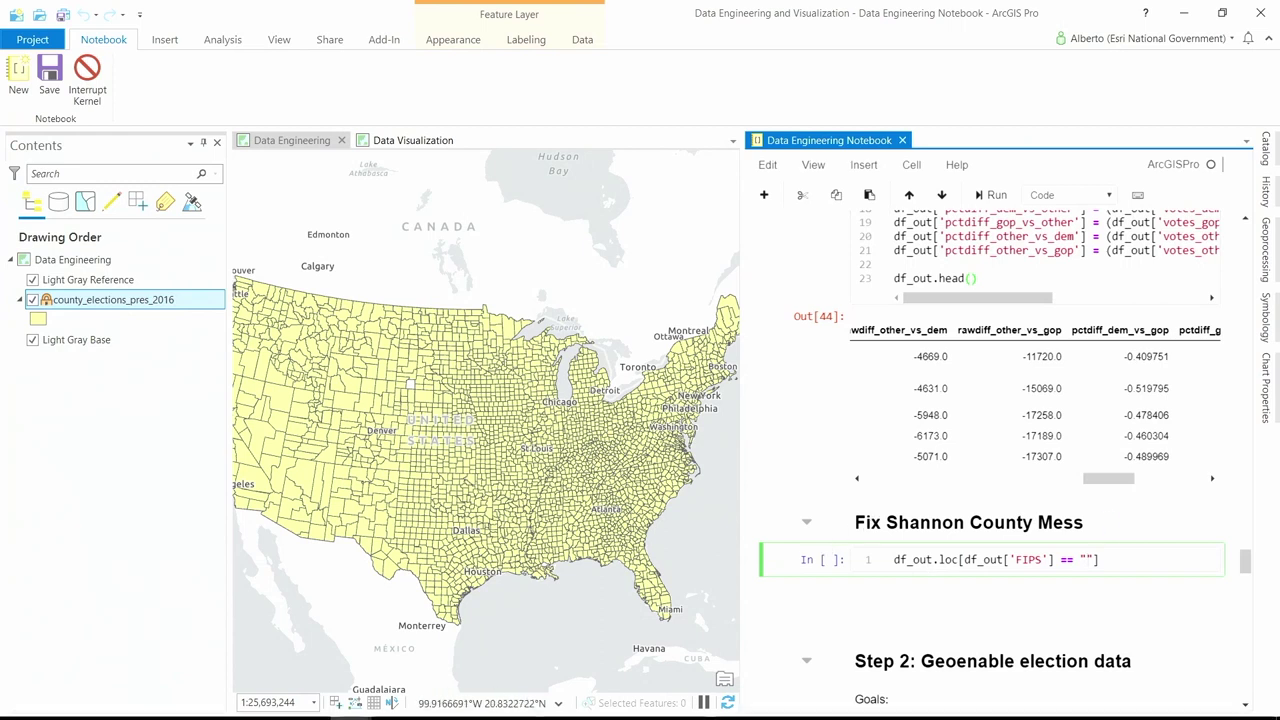
type("\"")
type("46102")
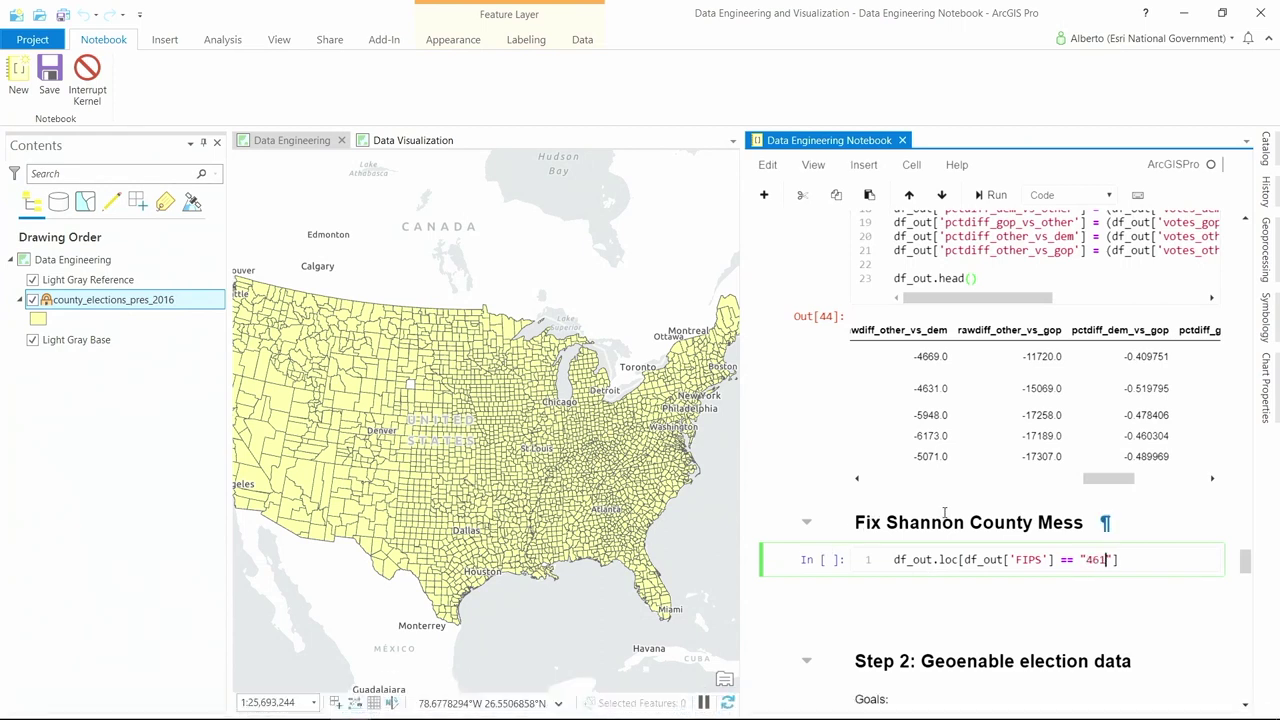
key("shift+Return")
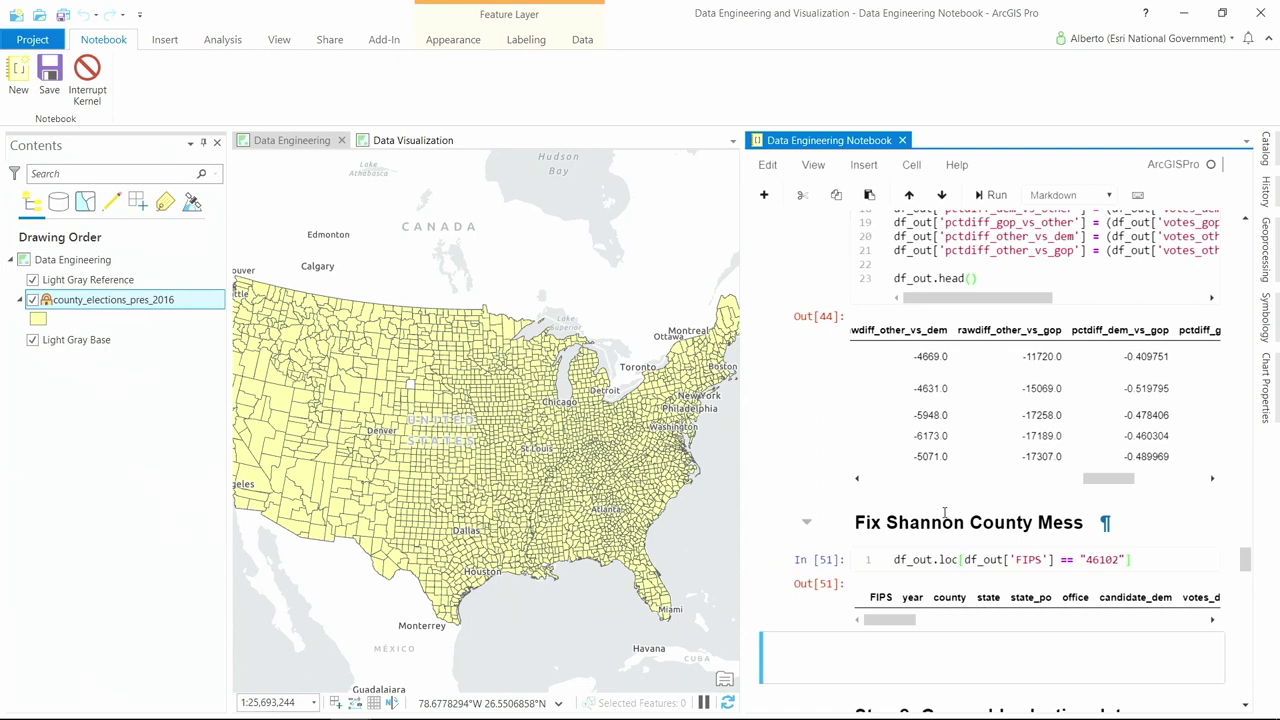
Add a cell below the 46102 query that selects the df_out rows with FIPS "46113", and run it
scroll(827, 617, "down", 1)
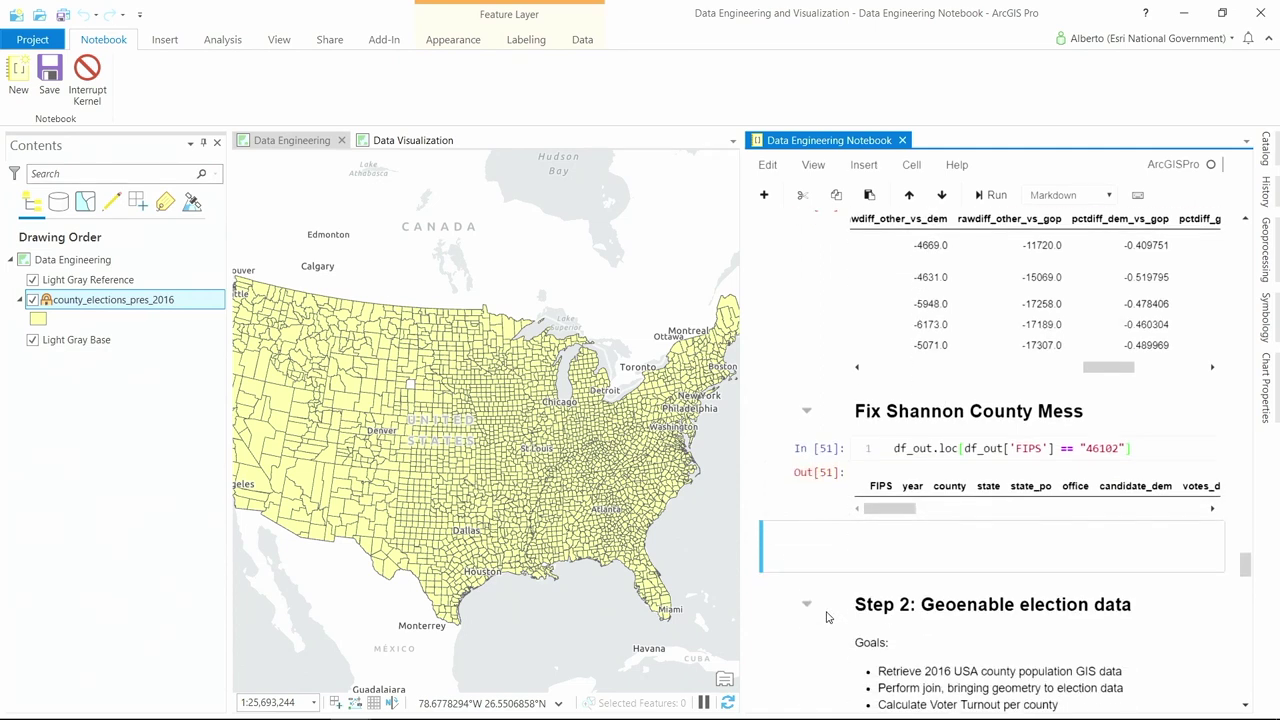
left_click(835, 452)
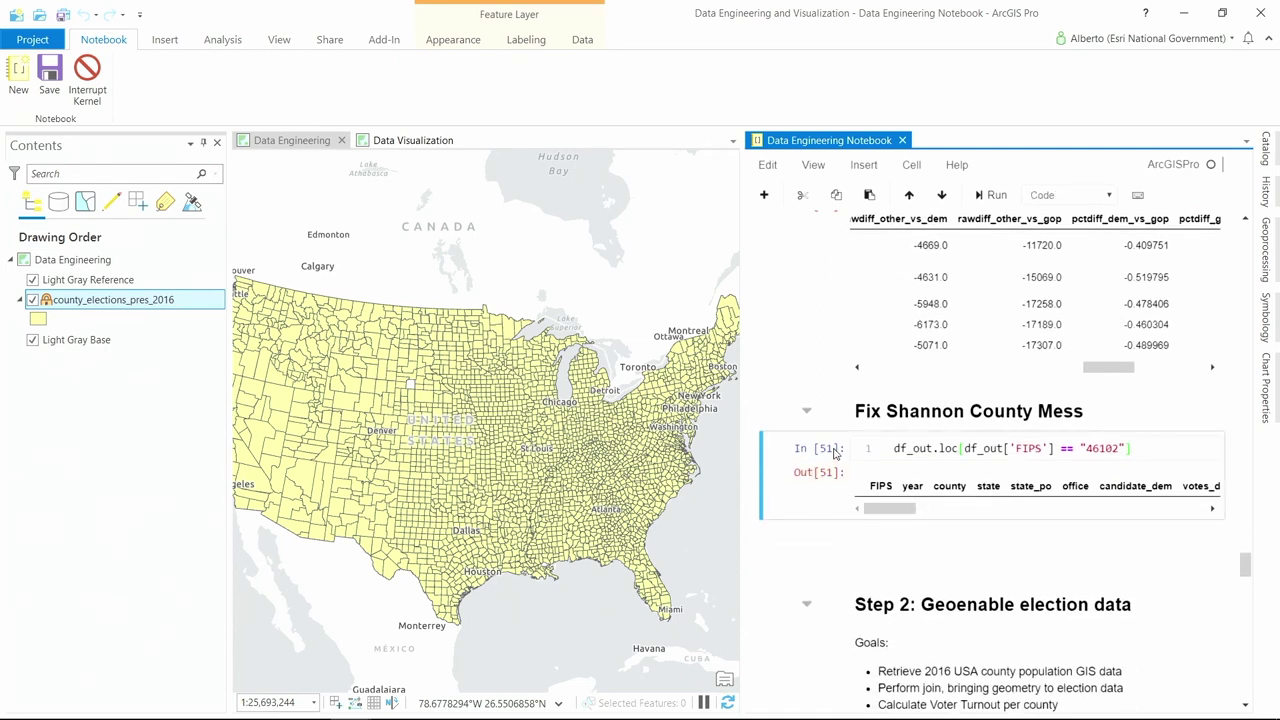
key("b")
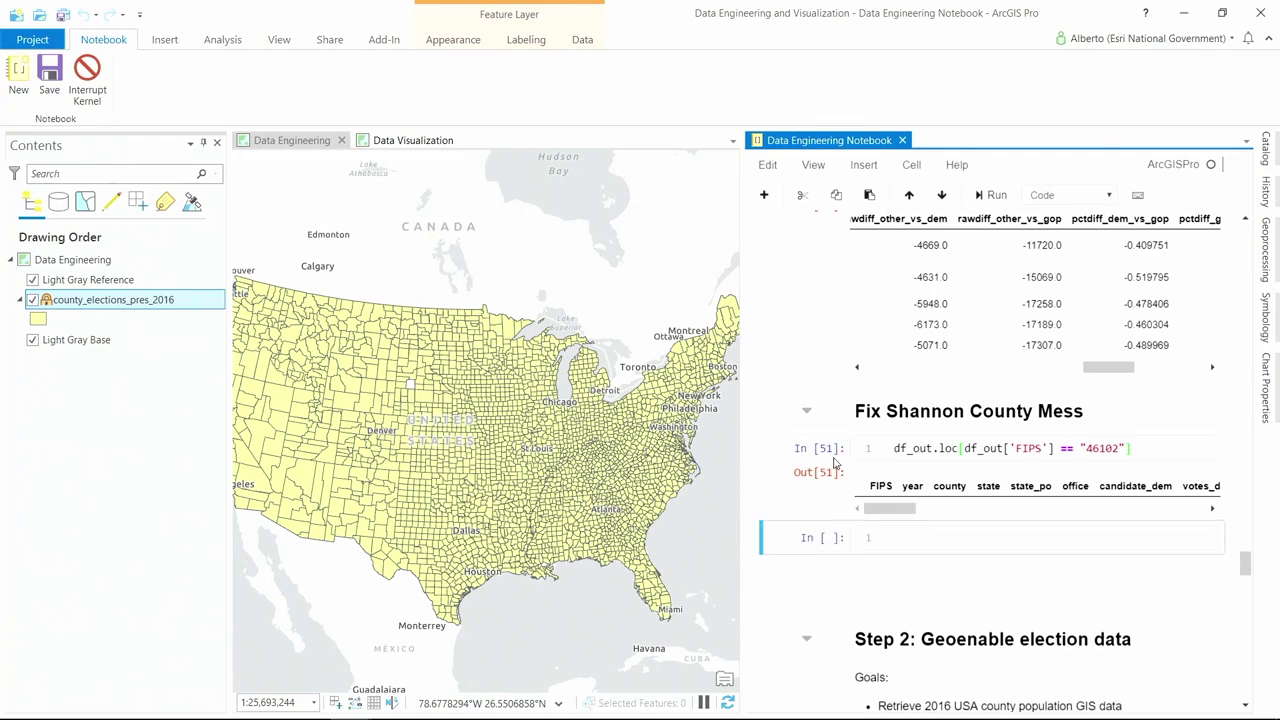
left_click(1136, 467)
left_click(889, 454)
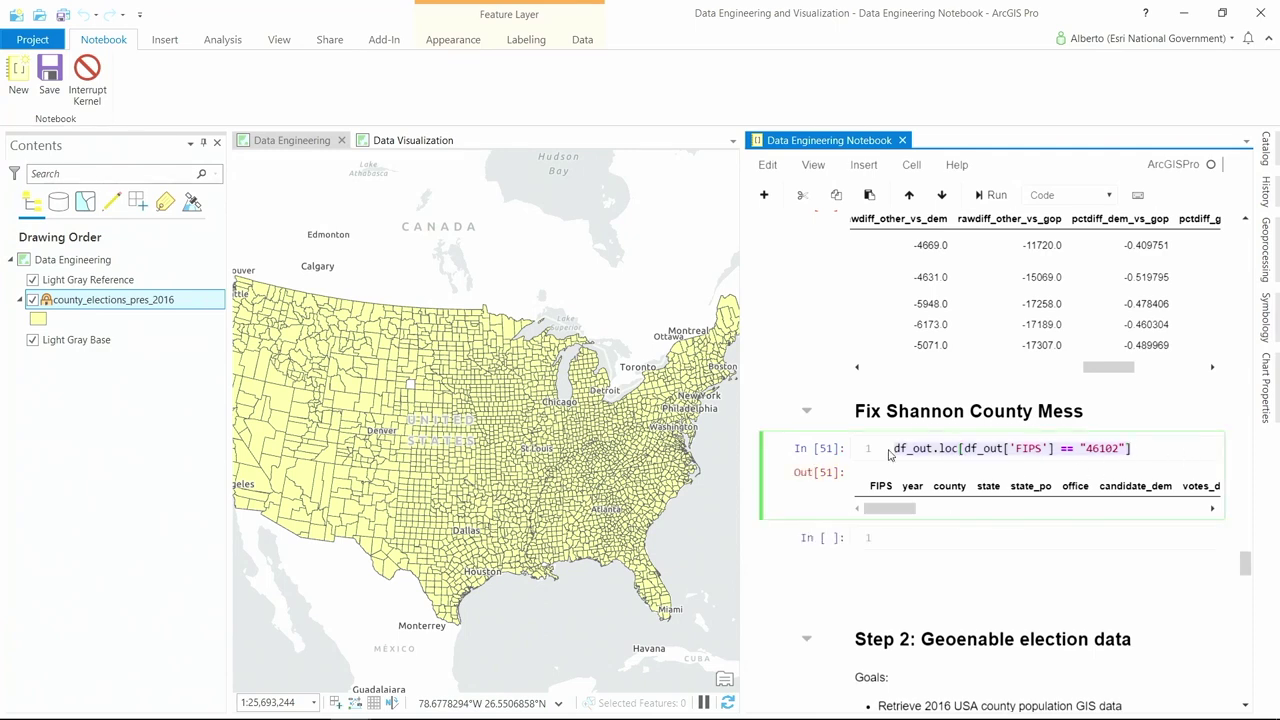
left_click(947, 538)
type("df_out.loc[df_out['FIPS'] == \"46102\"]")
double_click(1096, 537)
type("46113")
key("shift+Return")
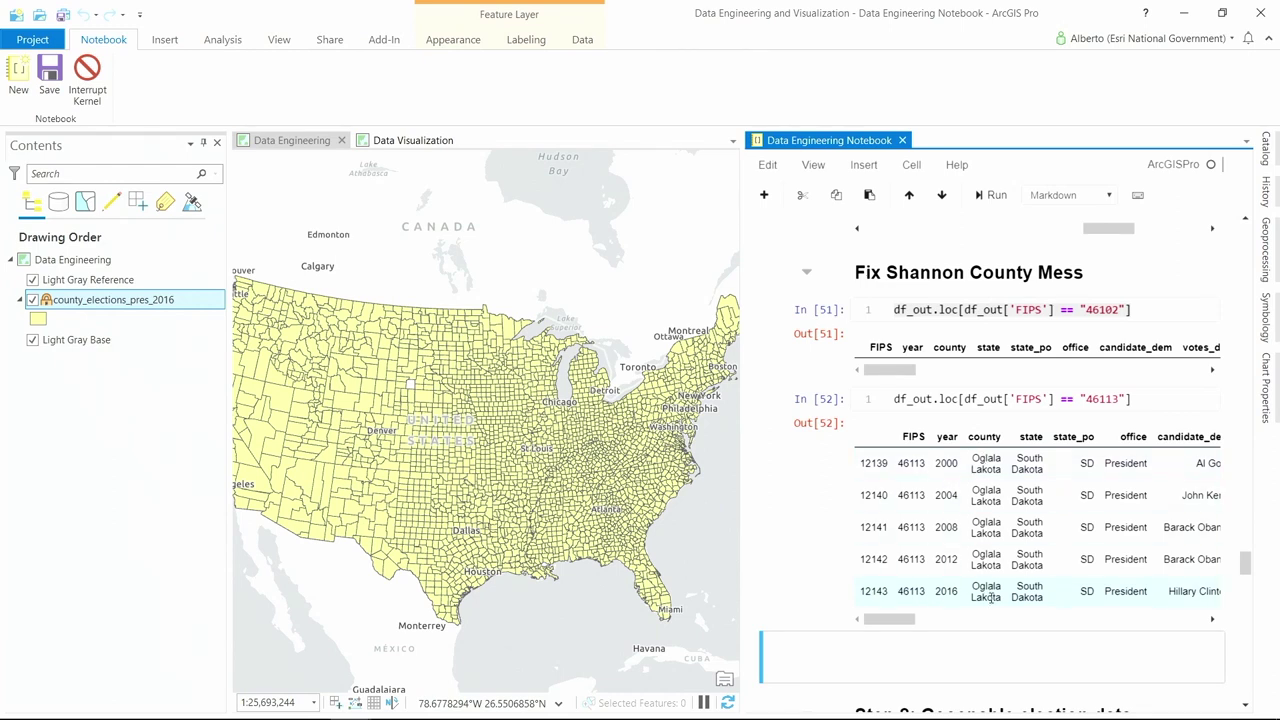
Add and run a cell below the 46113 query that sets FIPS to "46102" for the df_out rows with FIPS "46113"
scroll(830, 546, "down", 1)
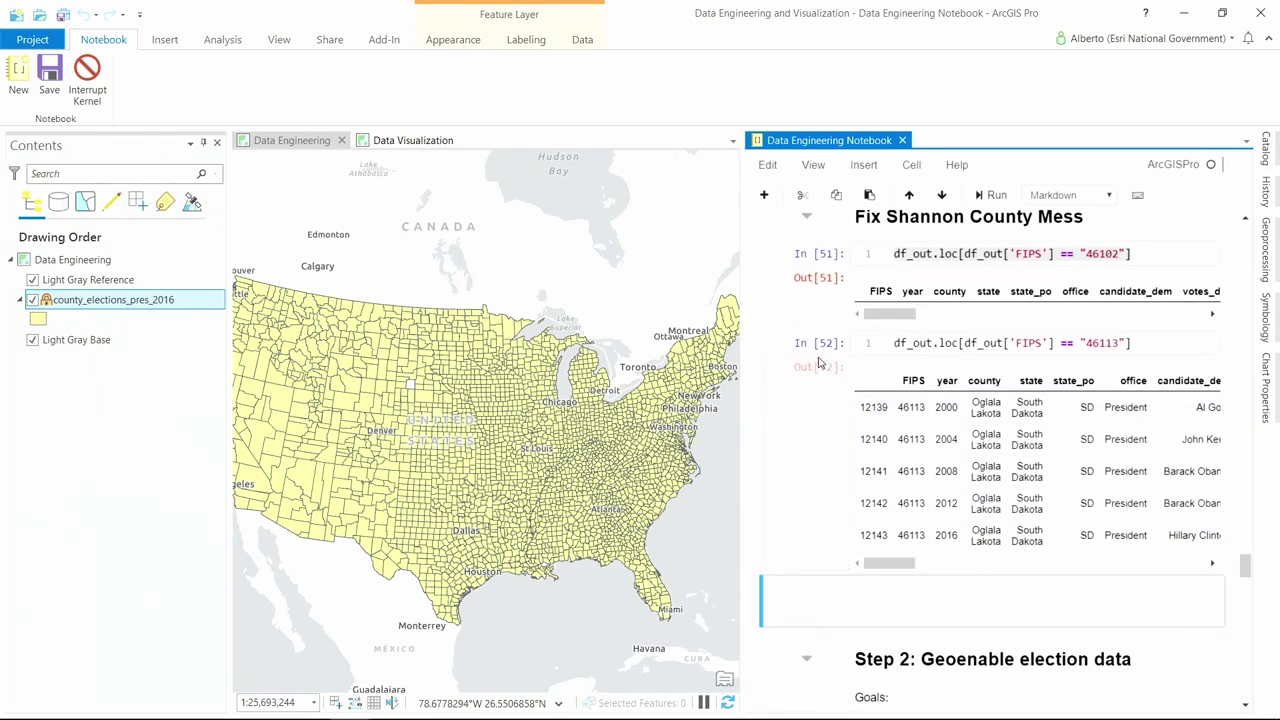
left_click(820, 346)
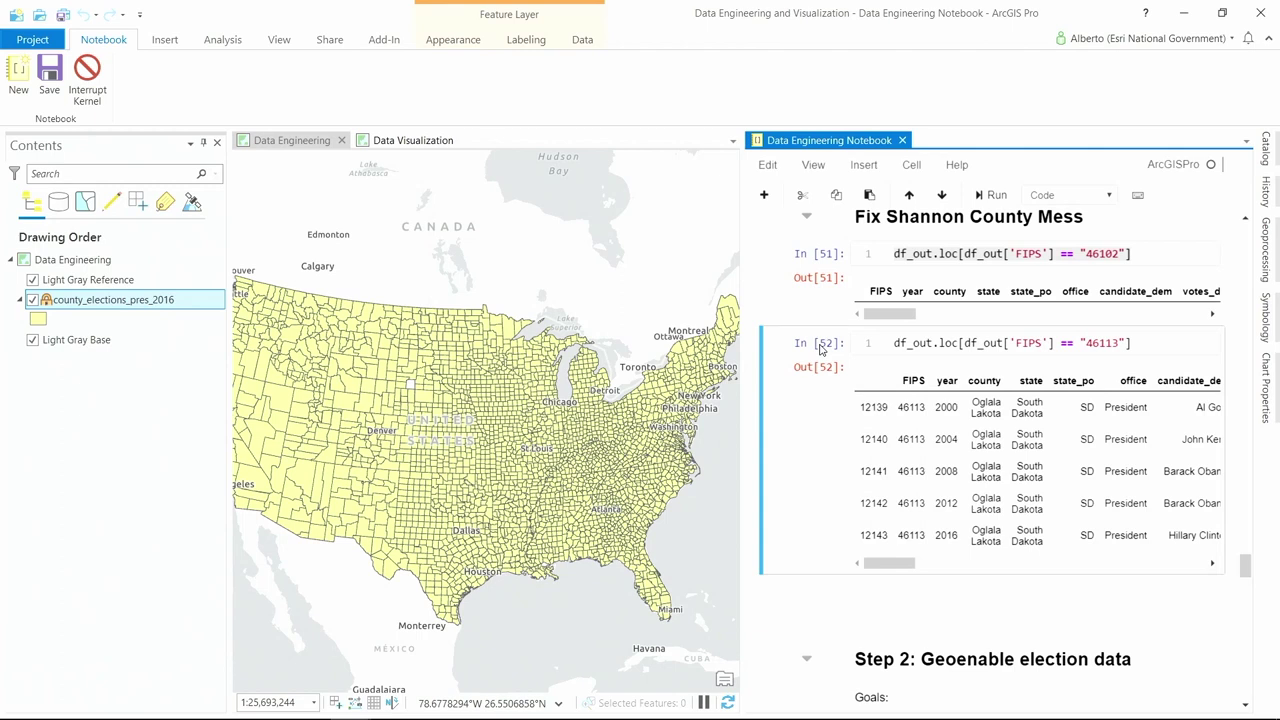
key("b")
left_click(1135, 348)
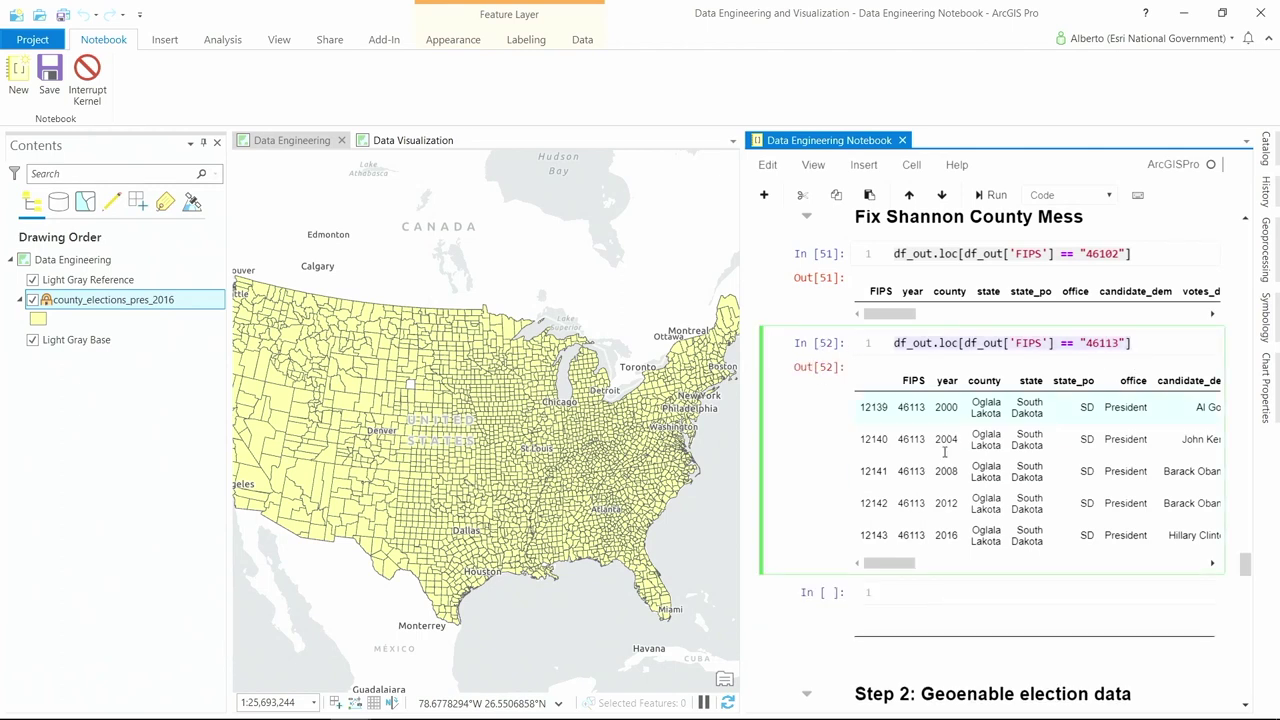
left_click(967, 592)
type("df_out.loc[df_out['FIPS'] == \"46113\"]")
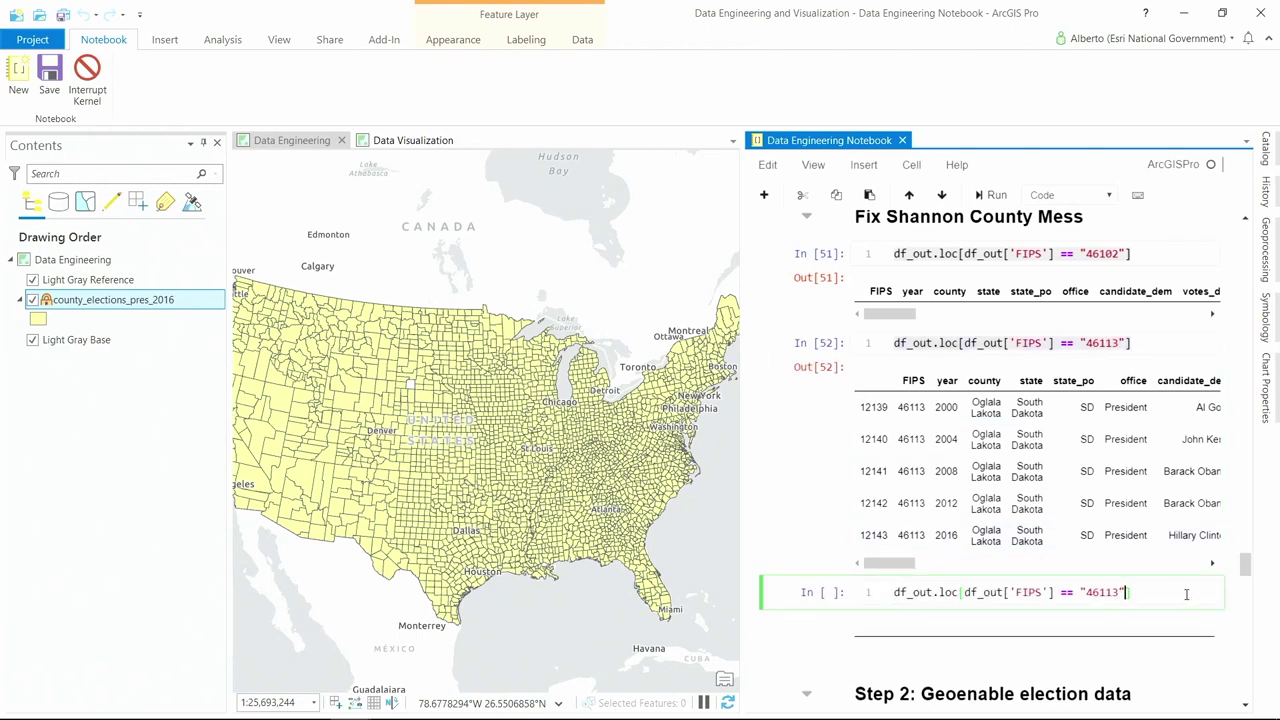
type(", \"FIPS\"] = \"46102")
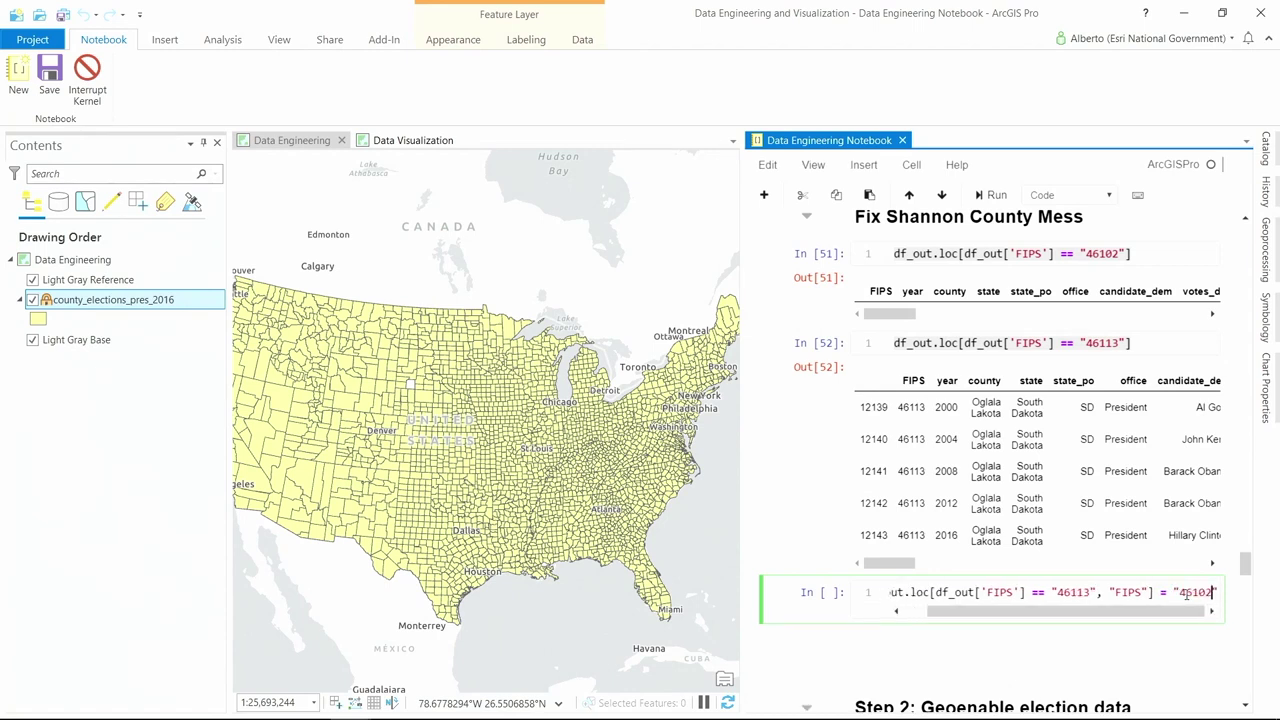
key("shift+Return")
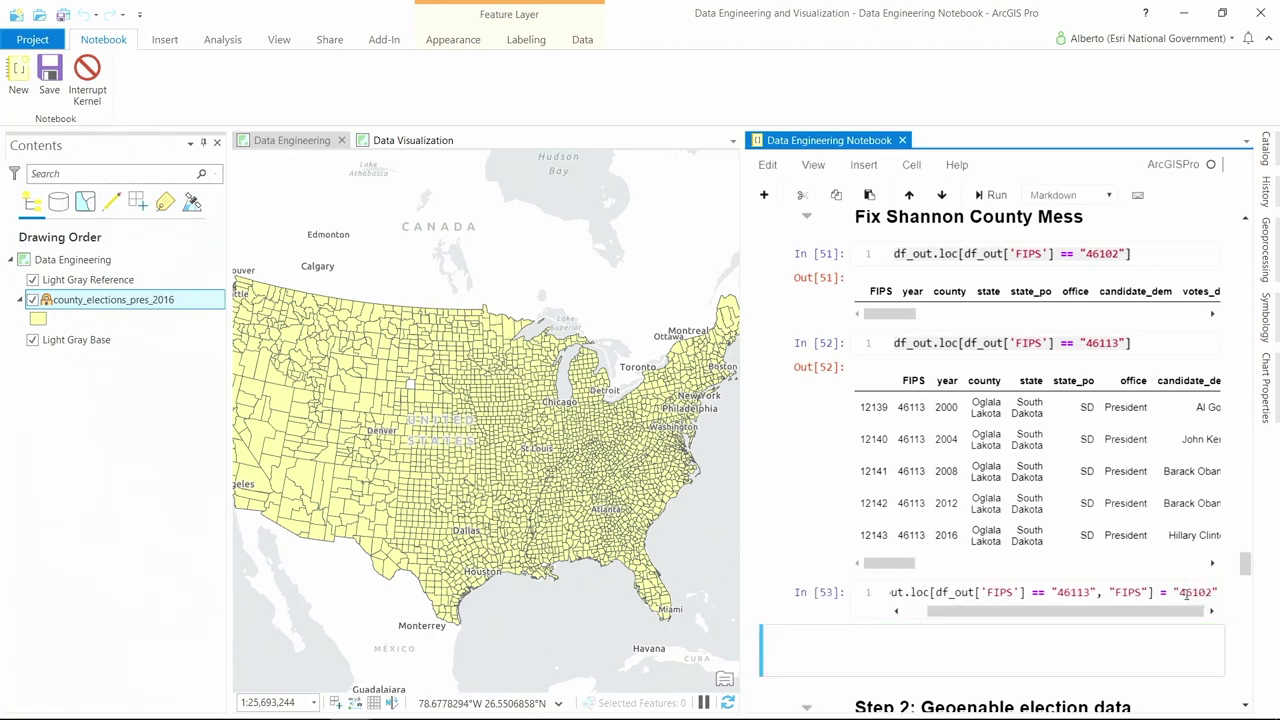
Add a cell below the FIPS replacement cell that queries df_out for rows with FIPS "46113", and run it
left_click_drag(1036, 610, 1010, 610)
left_click(828, 358)
left_click(829, 598)
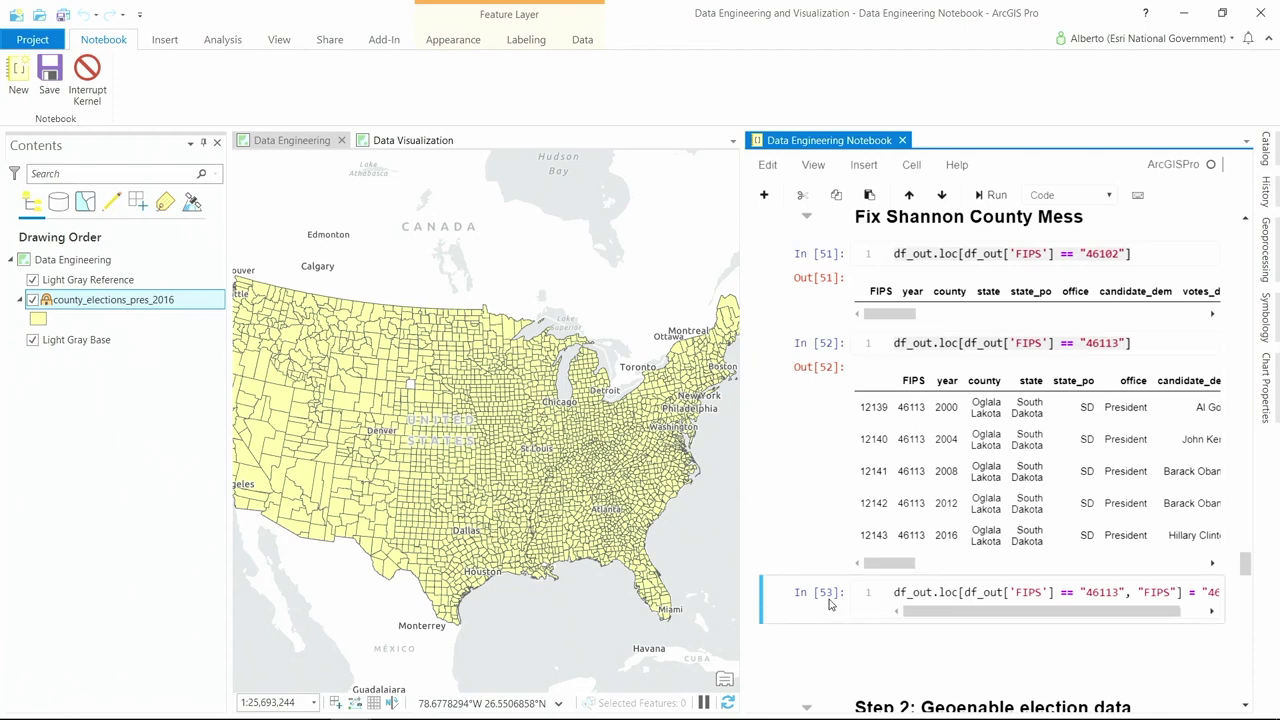
key("b")
scroll(934, 598, "down", 1)
left_click(951, 562)
type("df_out.loc[df_out['FIPS'] == \"46113\"]")
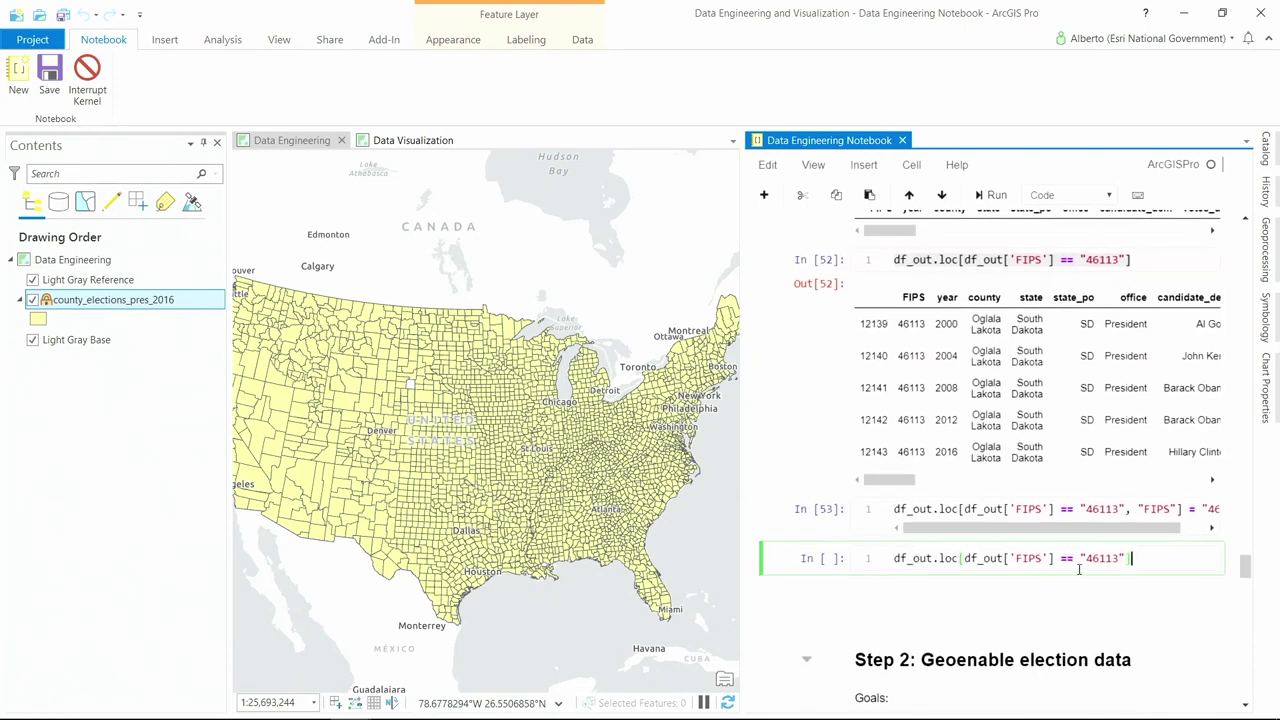
key("shift+Return")
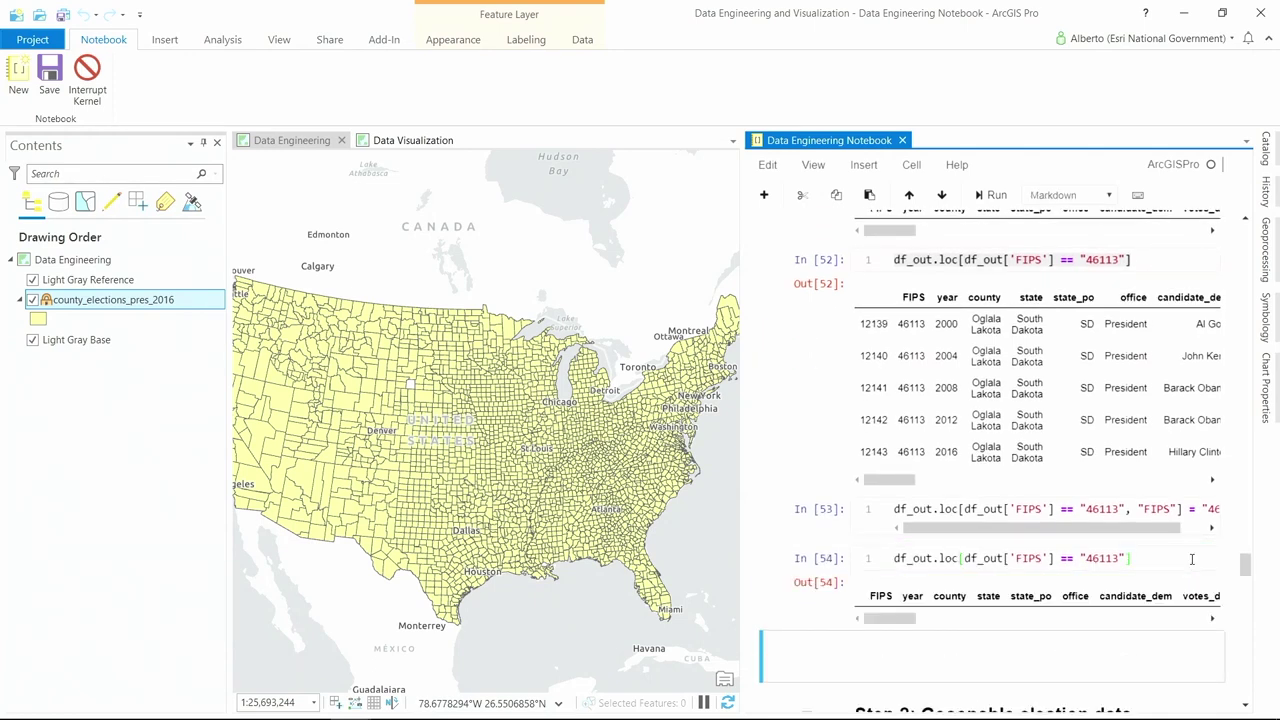
Change the FIPS value in the new query cell to "46102" and rerun it
left_click(1102, 558)
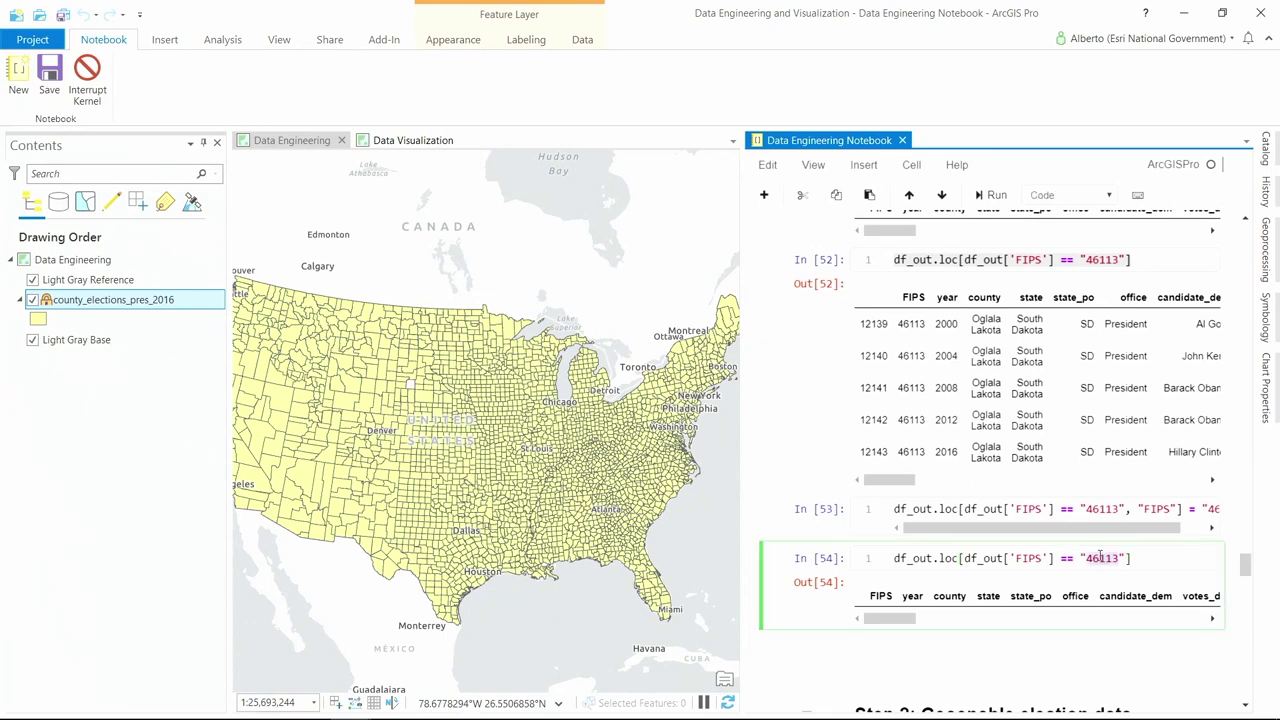
key("Delete")
key("Delete")
key("Delete")
type("102")
key("shift+Return")
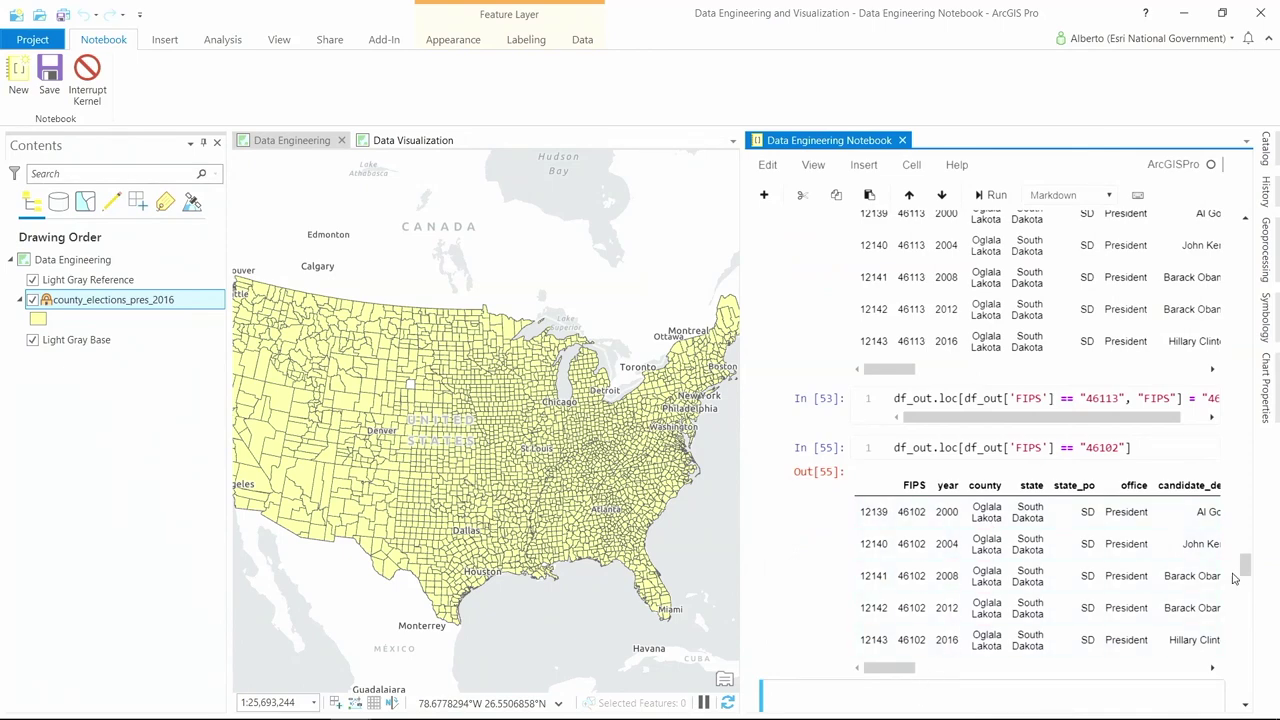
Rerun the notebook cells from the geometry and population join through the 2016 query to the county_elections_pres_2016 feature class export
left_click_drag(1245, 568, 1256, 690)
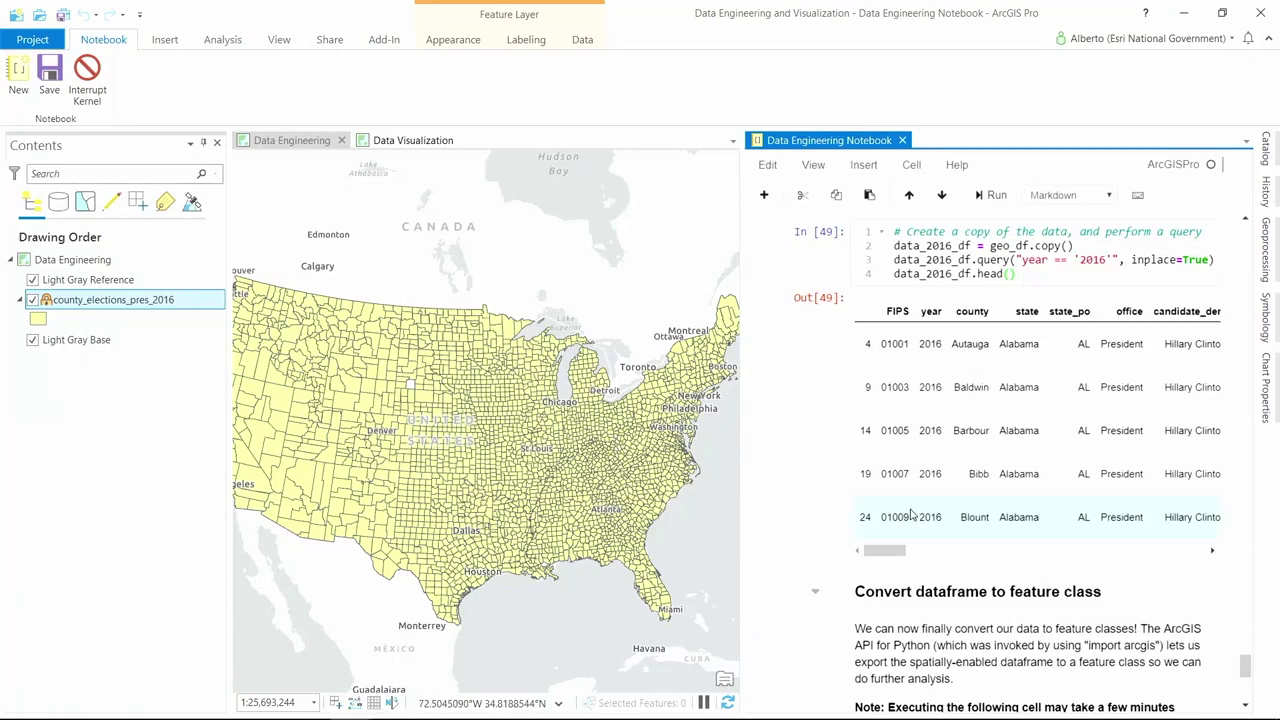
scroll(841, 573, "up", 5)
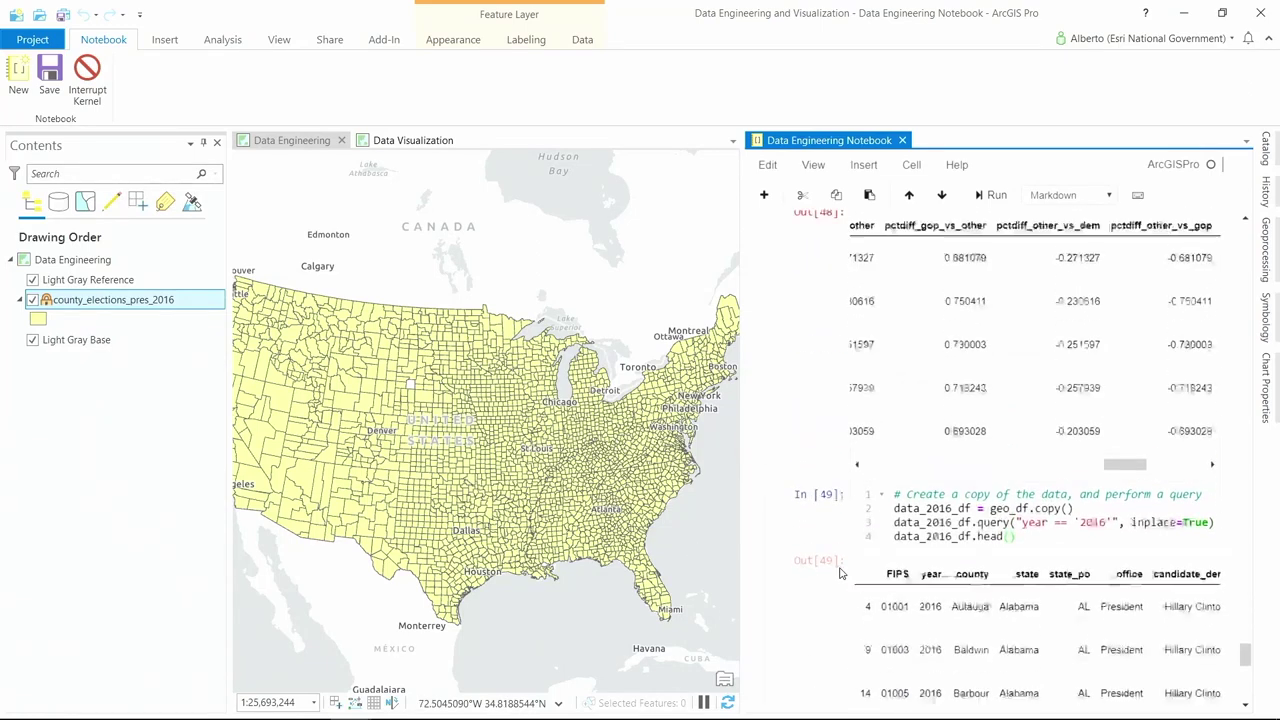
left_click(941, 383)
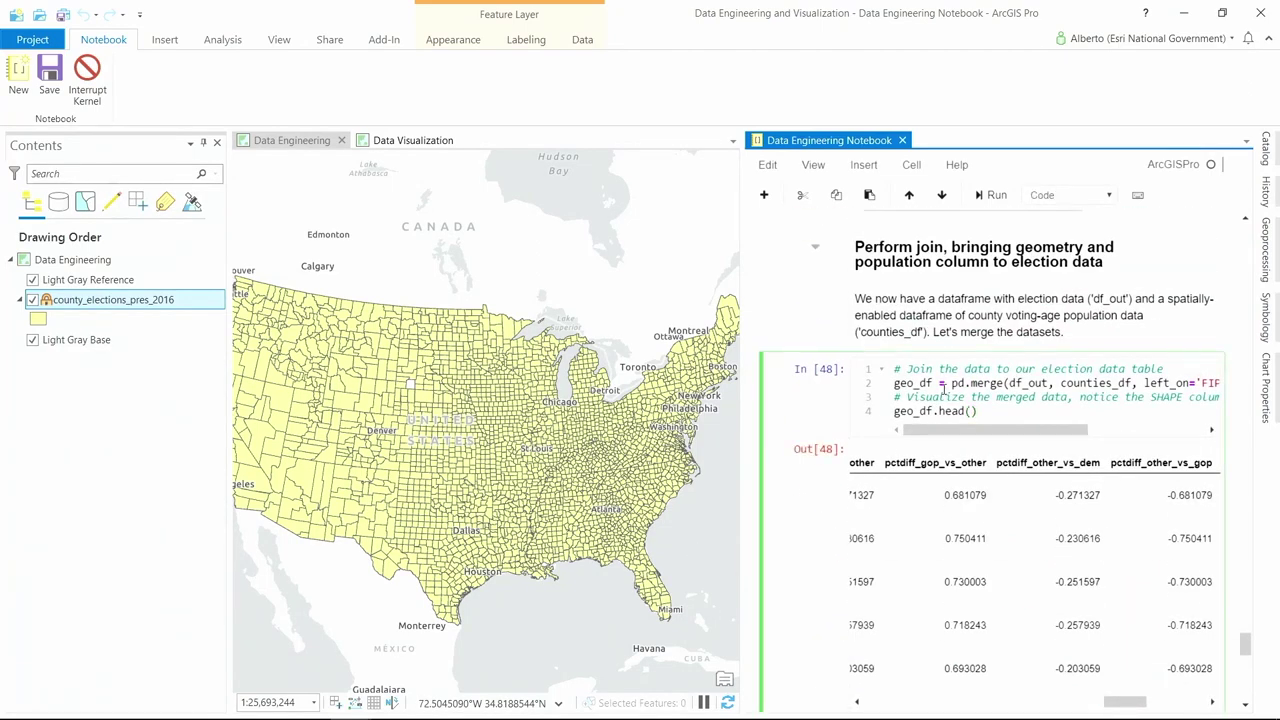
key("shift+Return")
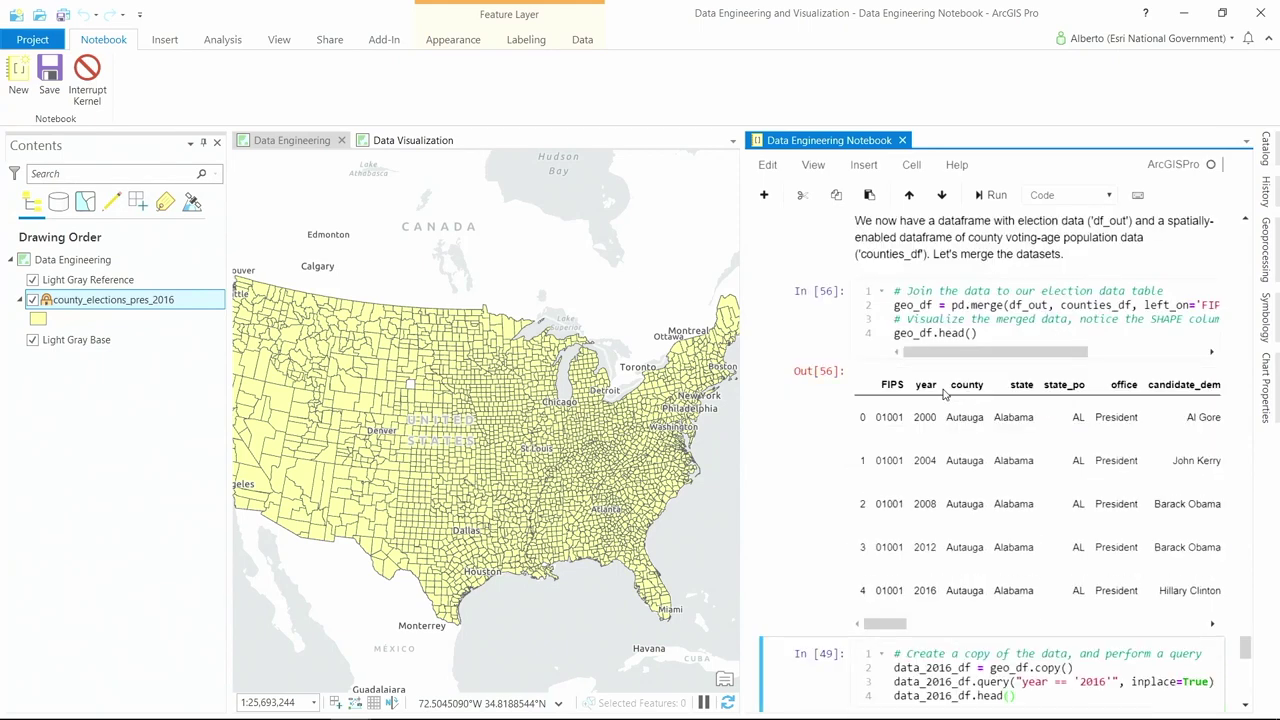
key("shift+Return")
key("shift+Return")
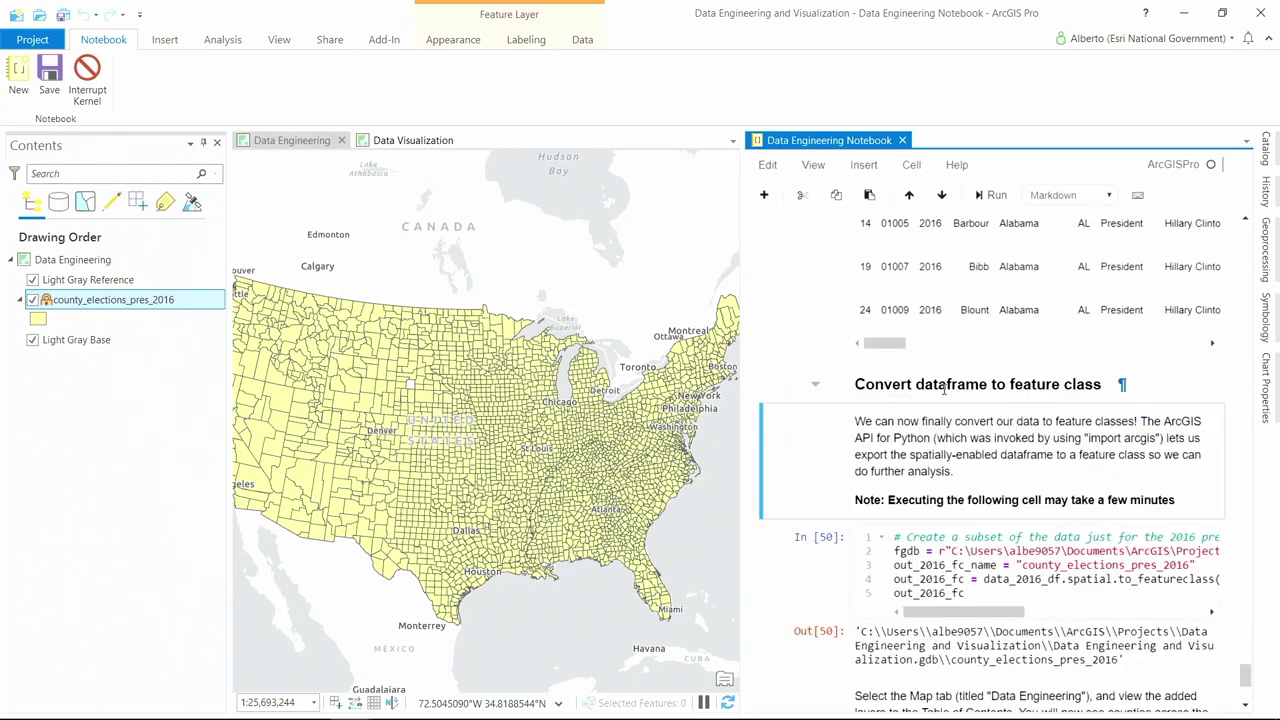
key("shift+Return")
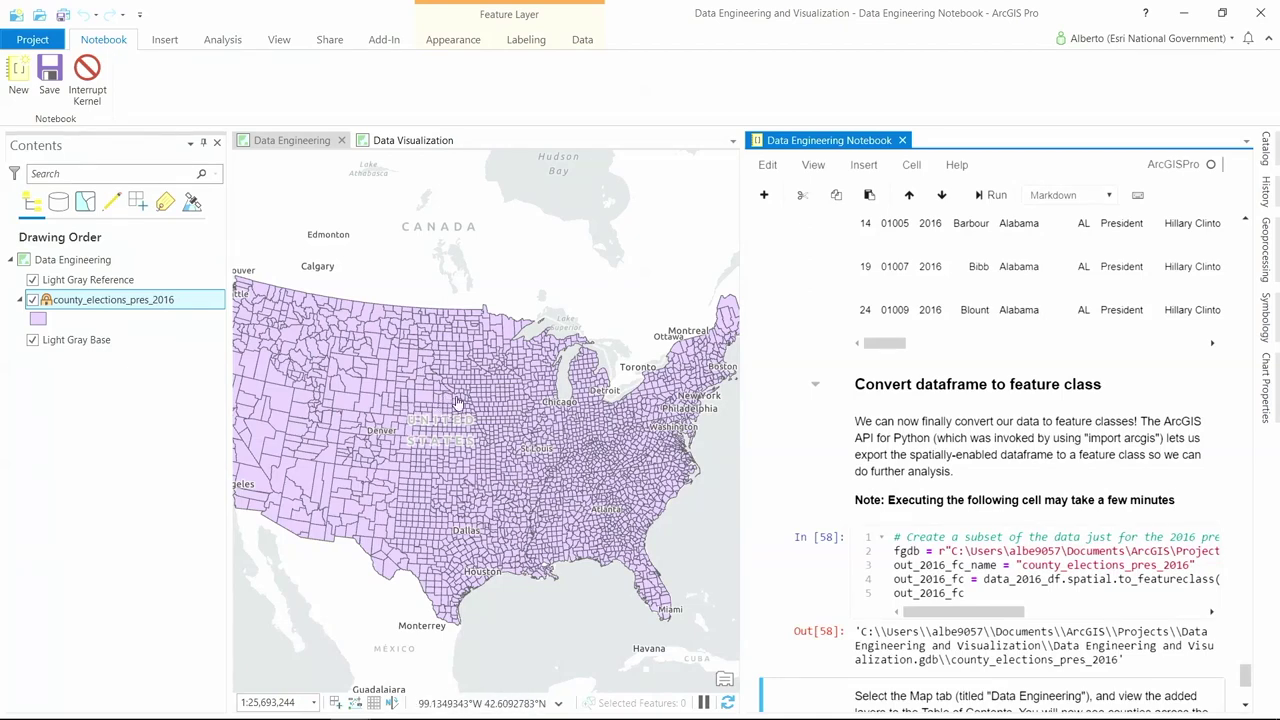
Expand the "Step 3: Geoenrich election data" section of the notebook to read its goals and guidance
scroll(838, 480, "down", 3)
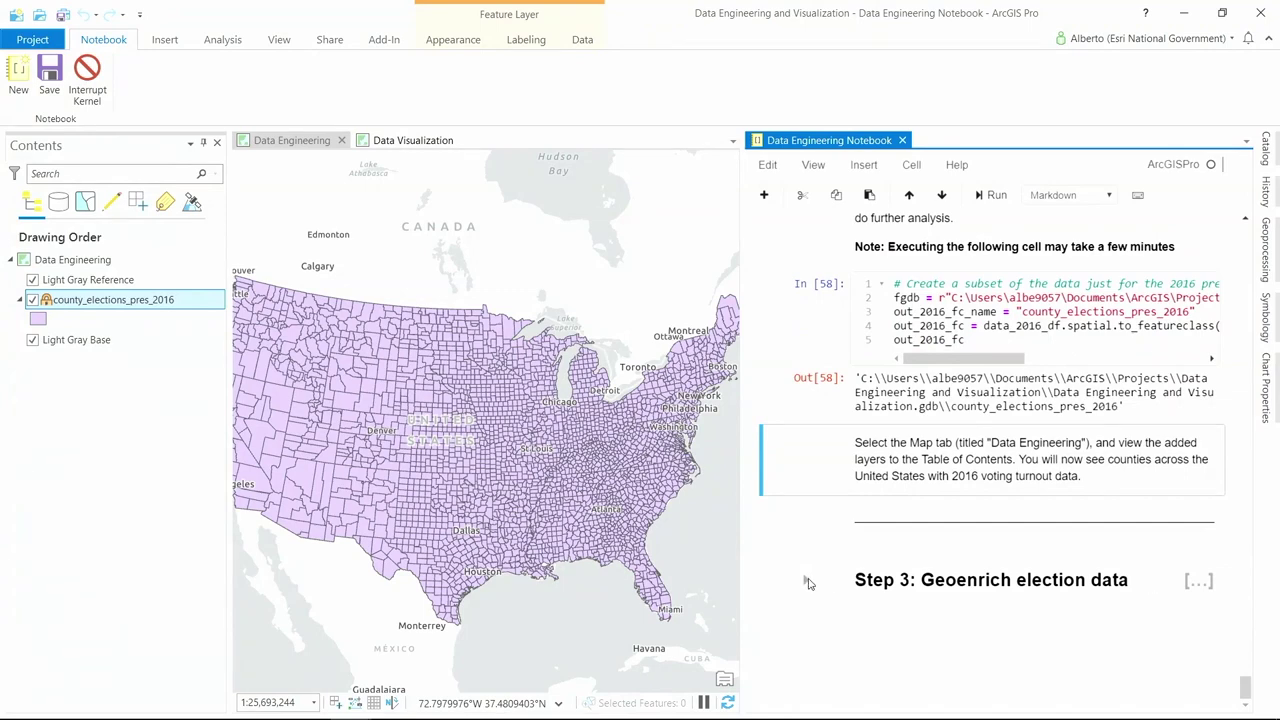
left_click(807, 585)
scroll(807, 588, "down", 2)
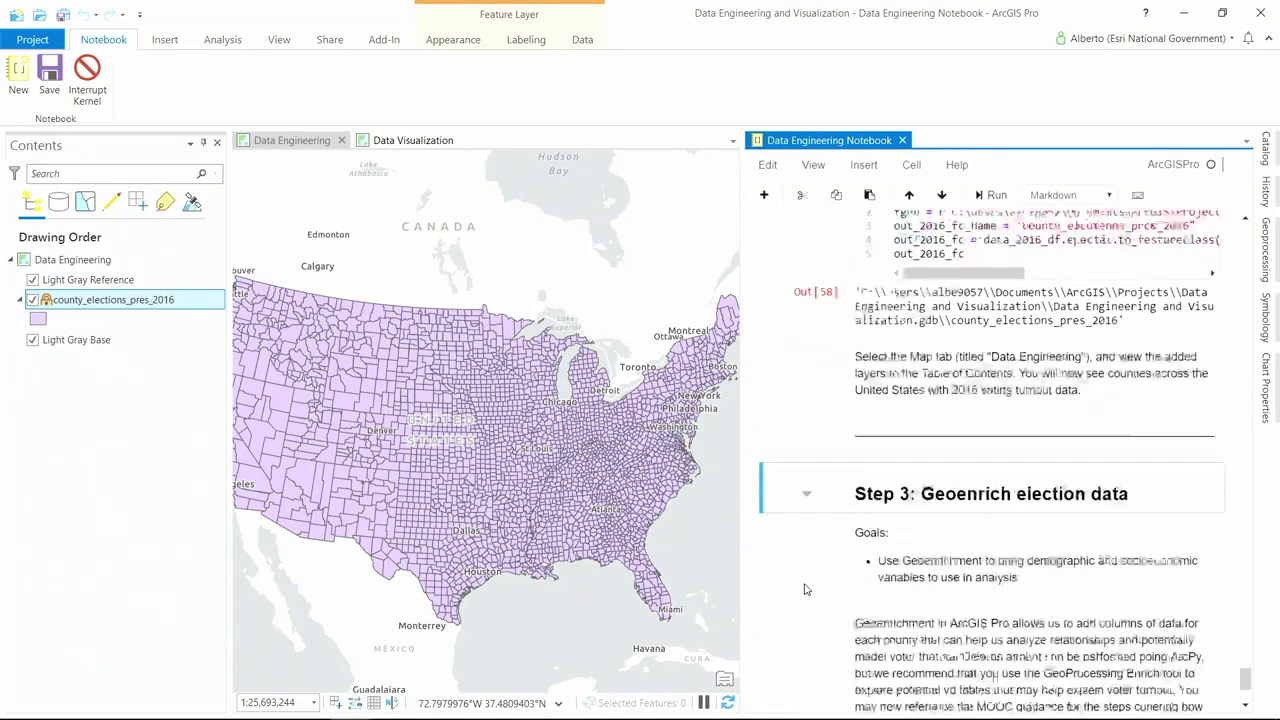
scroll(807, 589, "down", 1)
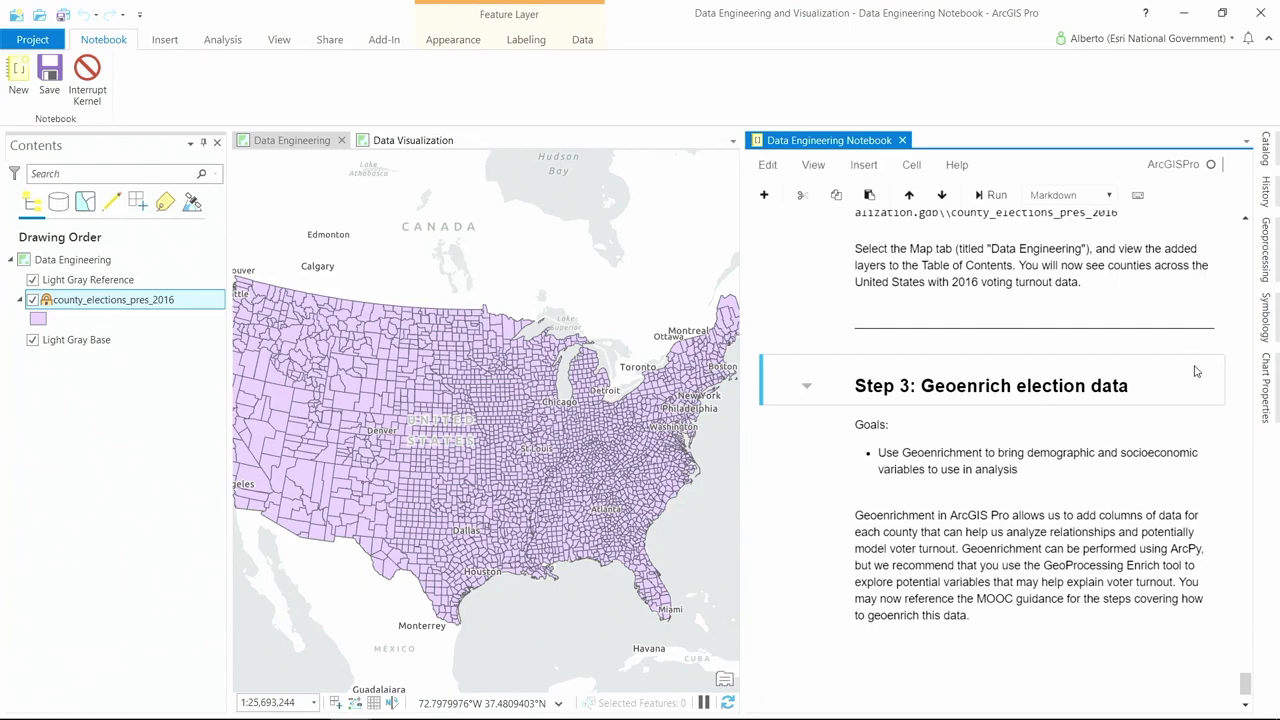
Search the geoprocessing tools for "enrich" and open the Enrich analysis tool
left_click(1267, 272)
left_click(1108, 175)
type("enrich")
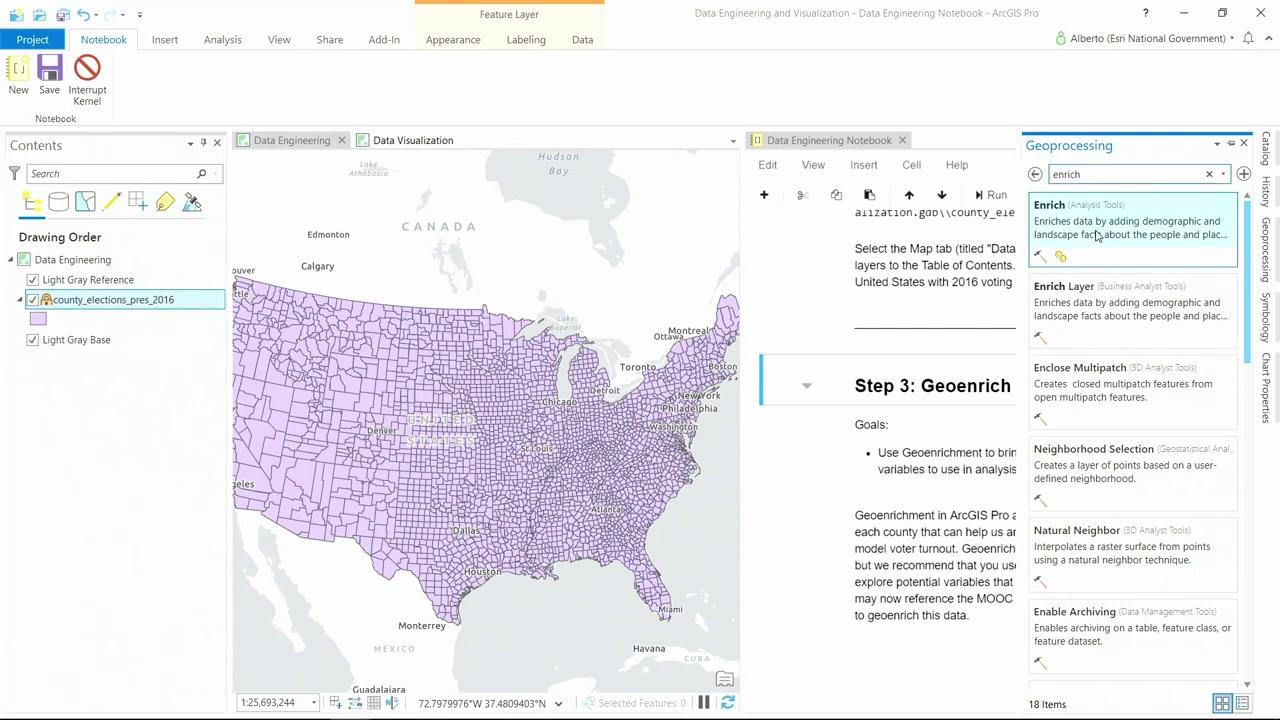
left_click(1097, 235)
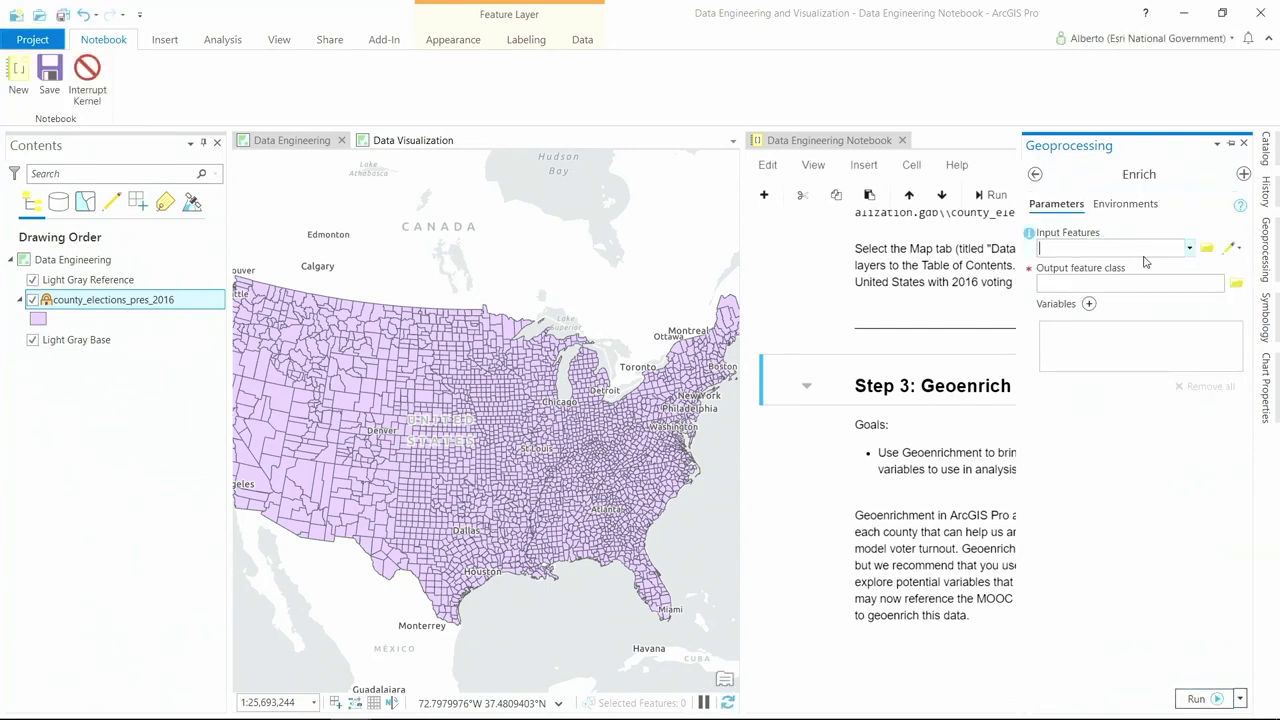
Open the Enrich tool's variable browser, enlarge it, and look through the Income By Age variables in the Income category
left_click(1089, 304)
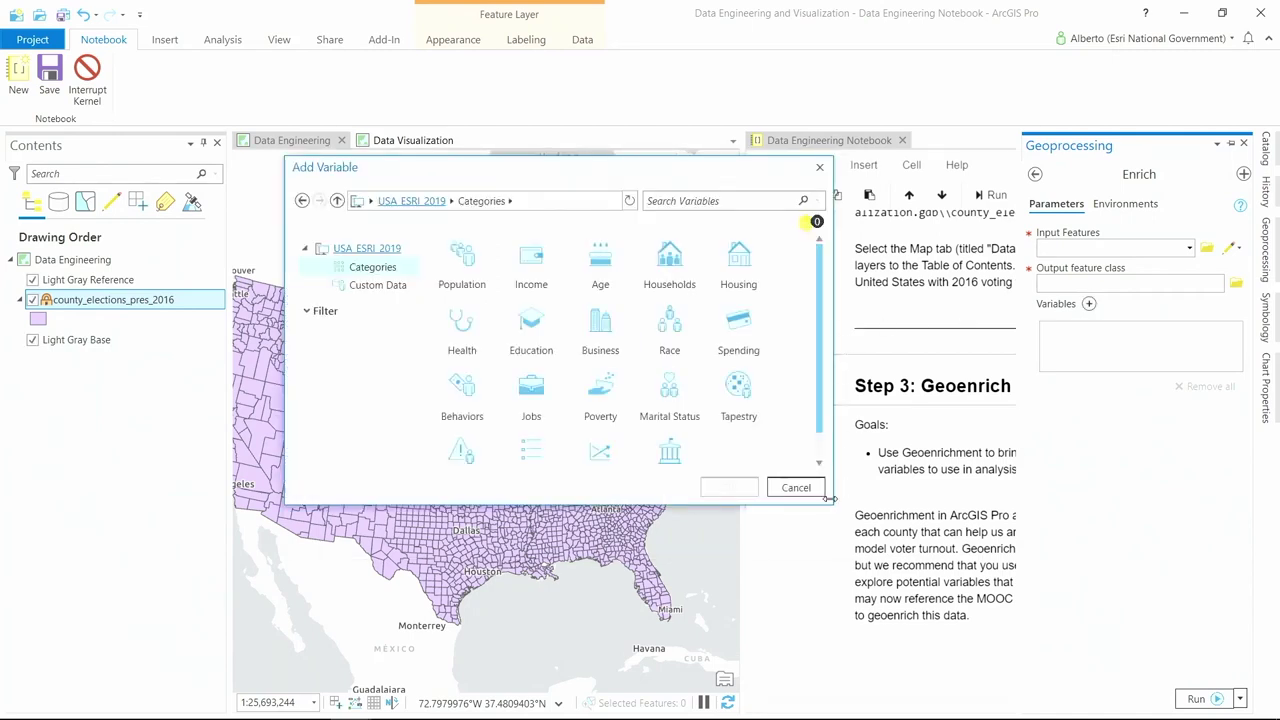
left_click_drag(830, 498, 993, 550)
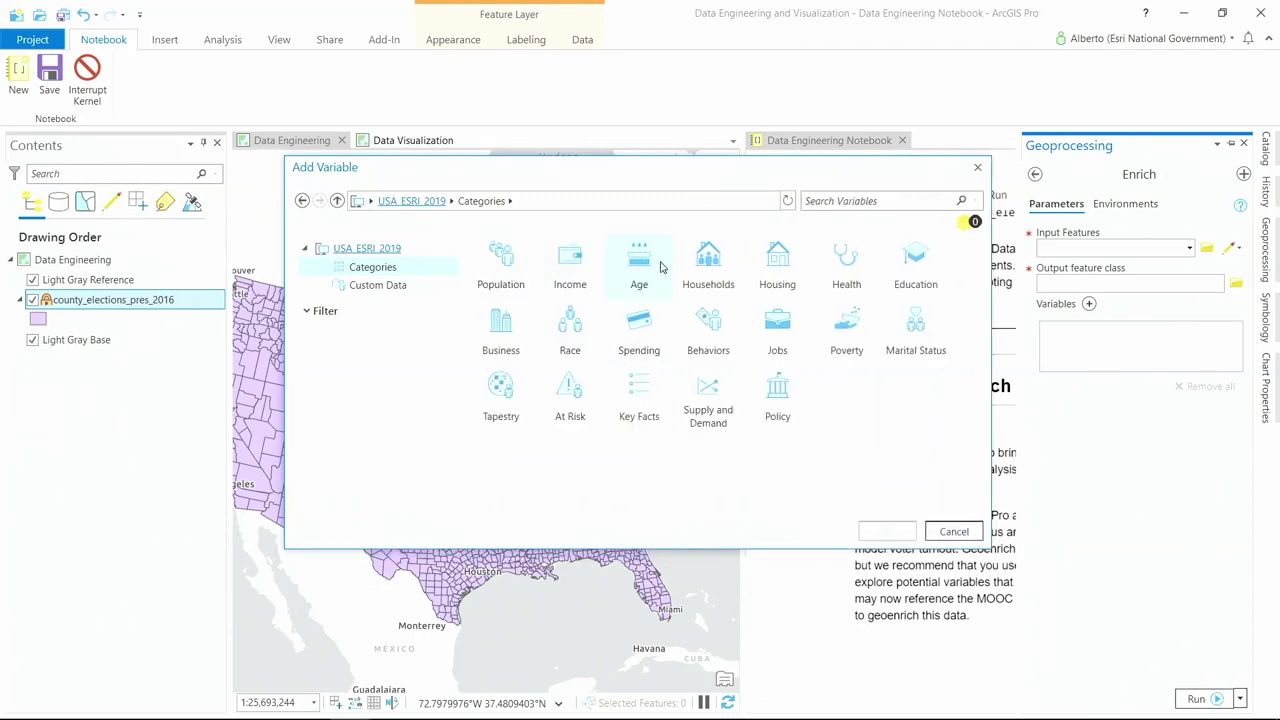
left_click(578, 262)
left_click(781, 281)
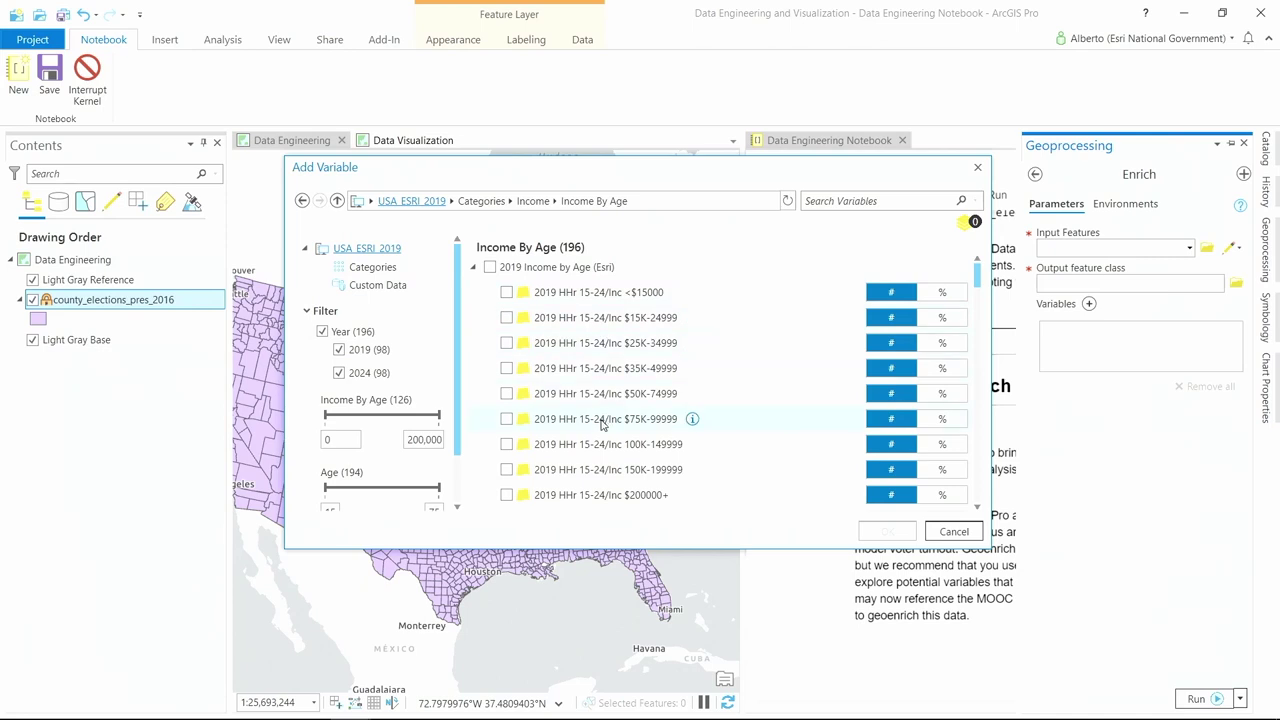
scroll(601, 425, "down", 2)
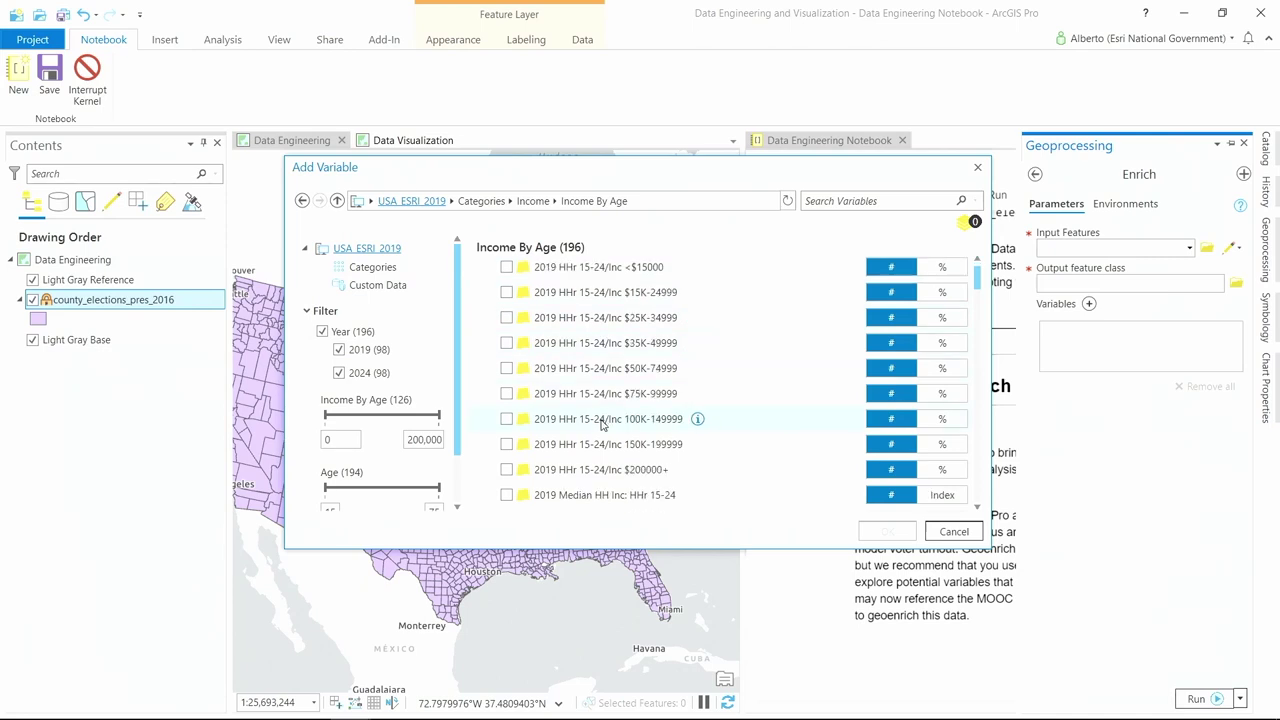
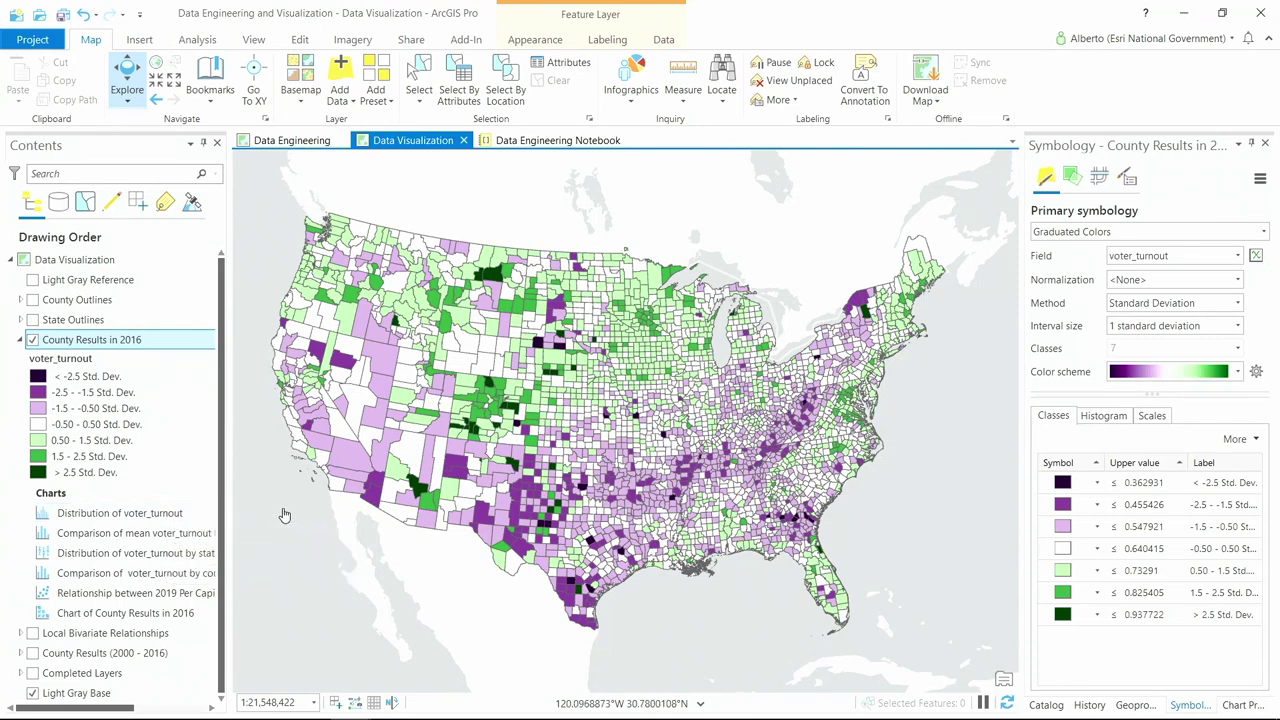
Open the Distribution of voter_turnout chart for County Results in 2016 and make room to view it together with the map
double_click(180, 514)
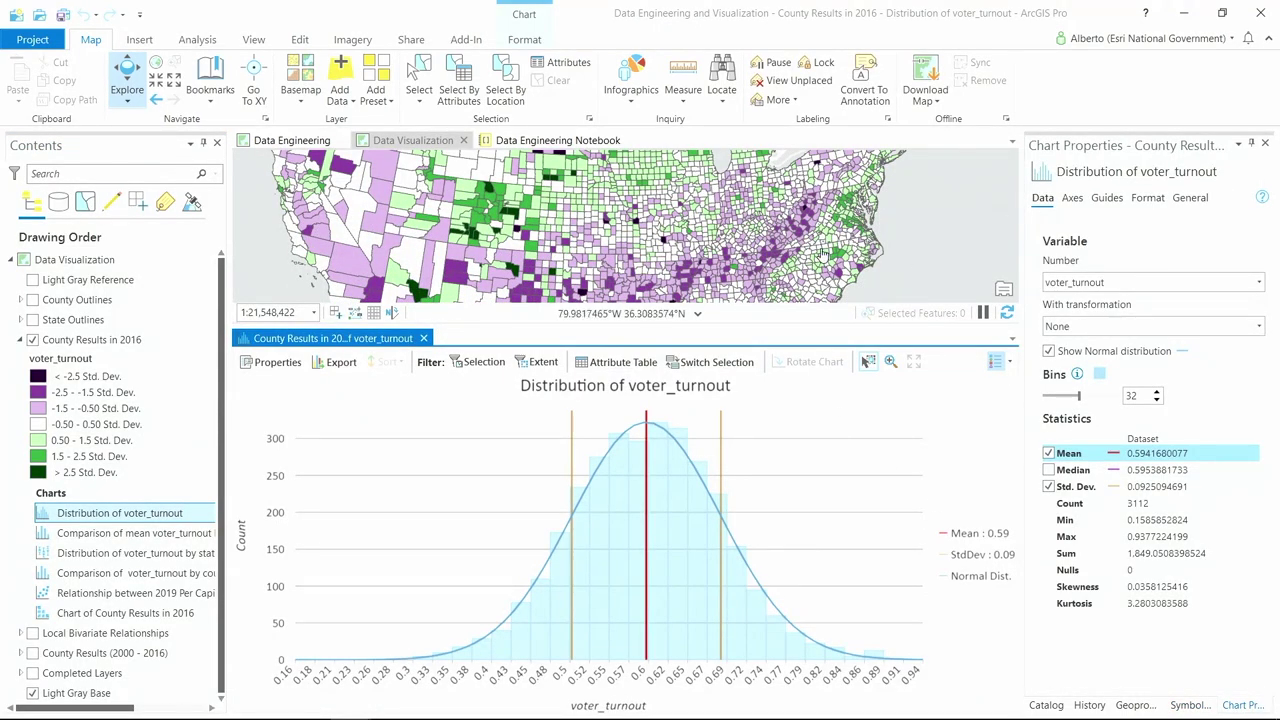
scroll(816, 300, "down", 2)
left_click_drag(816, 327, 816, 391)
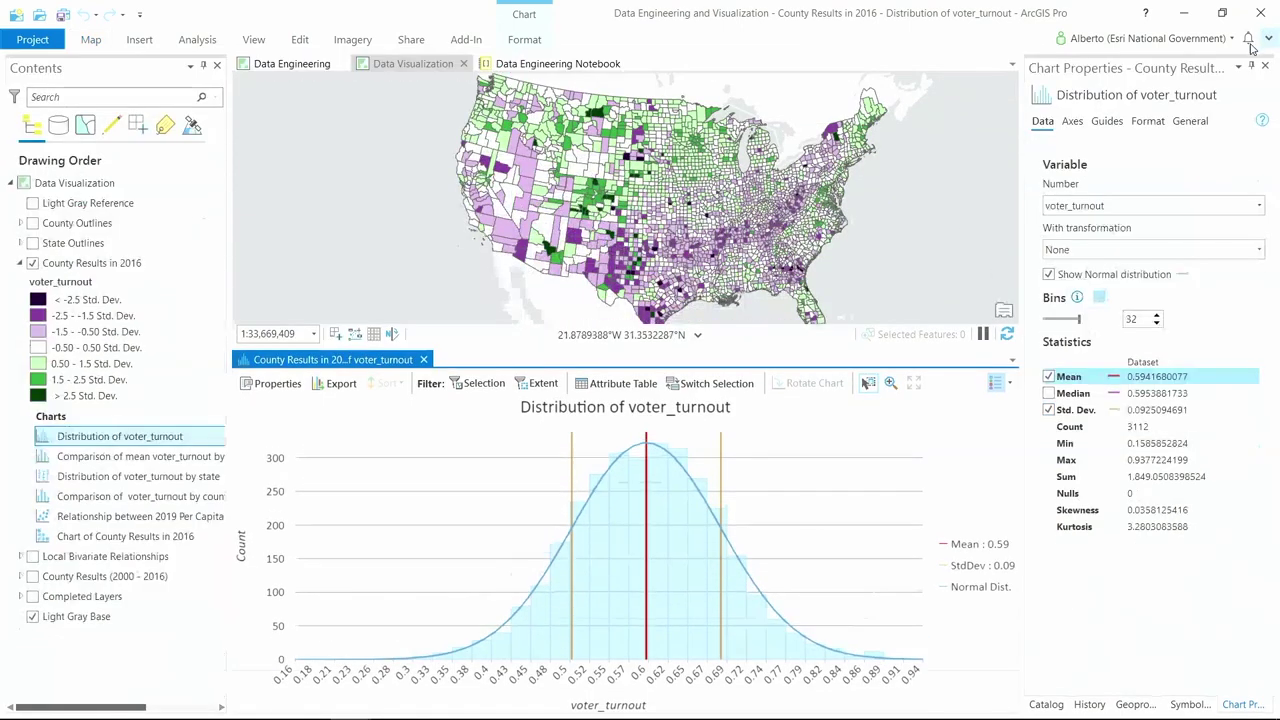
left_click(1268, 38)
left_click_drag(854, 267, 803, 262)
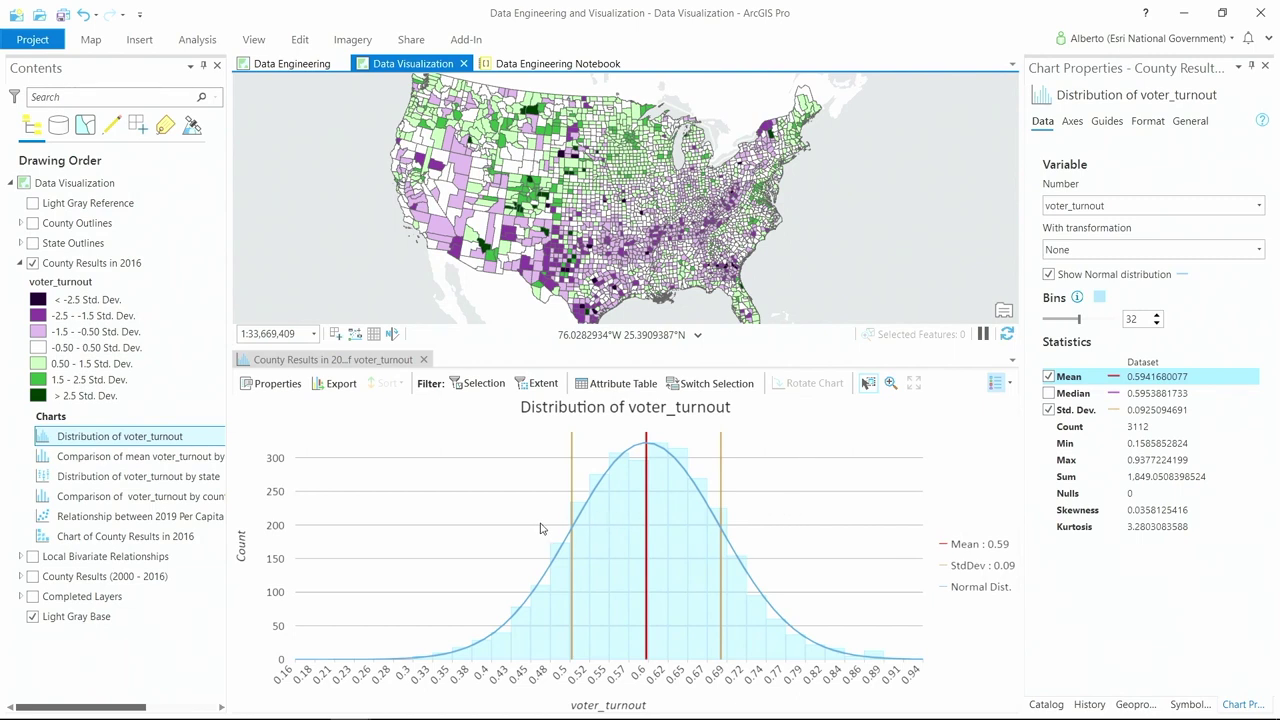
Select the counties in the histogram's lower tail and those in its upper tail in turn, clear the selection, and close the chart
left_click_drag(558, 510, 396, 678)
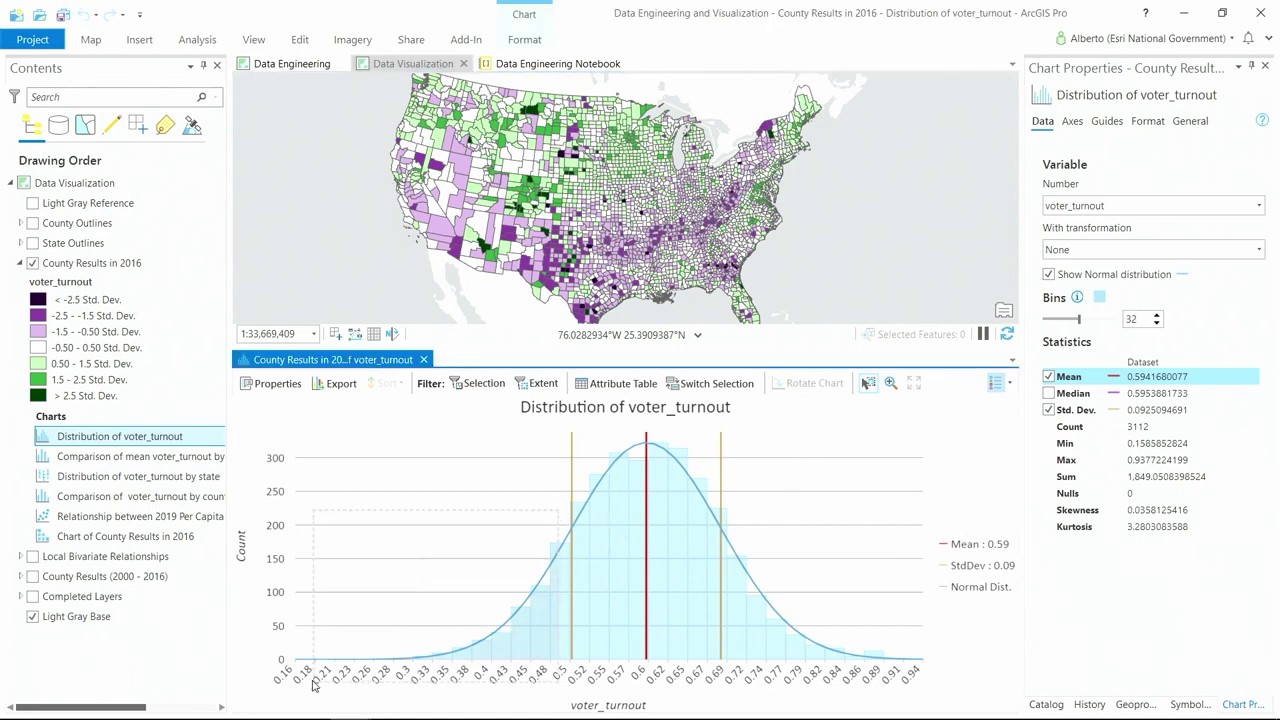
left_click_drag(305, 680, 303, 680)
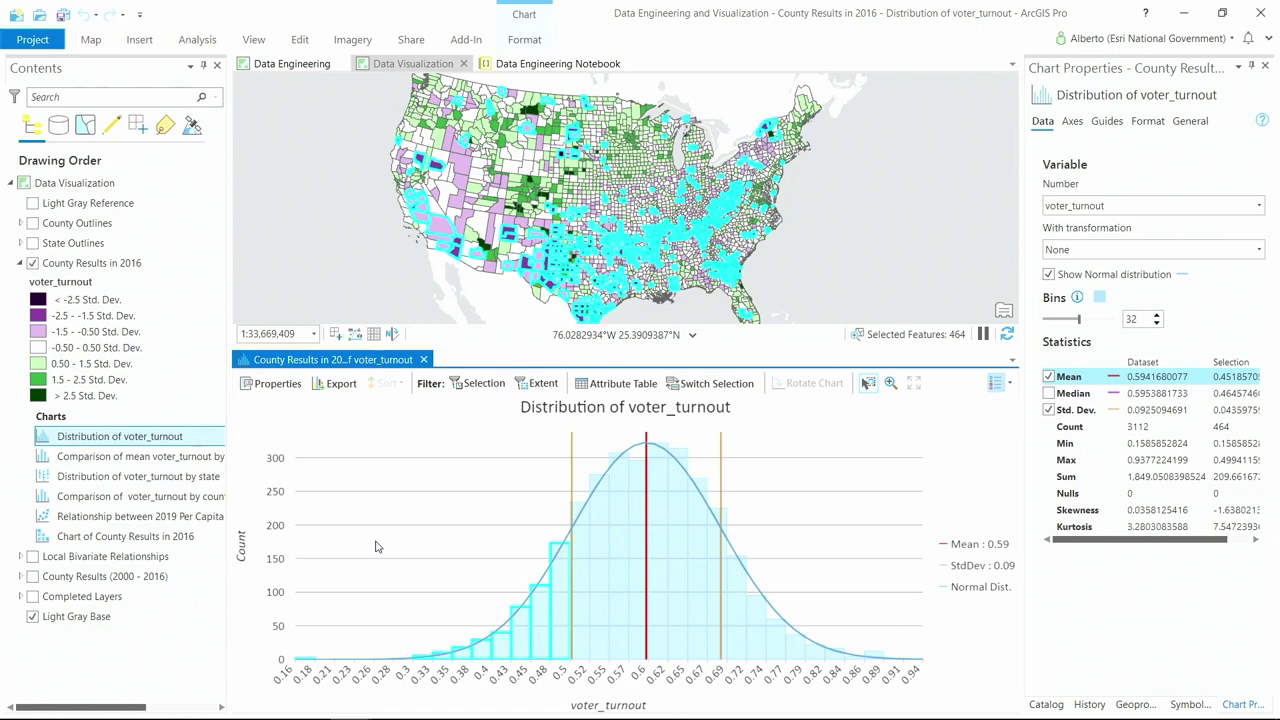
left_click(743, 511)
left_click_drag(748, 520, 940, 675)
left_click(843, 493)
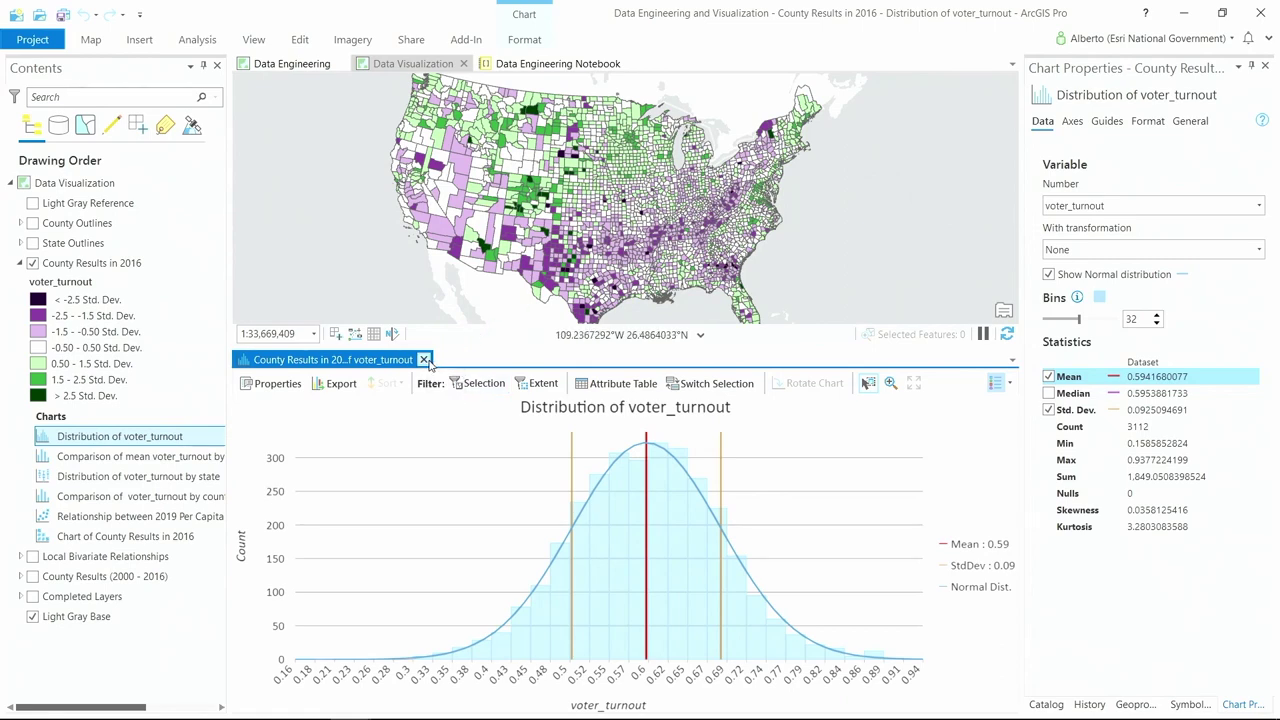
left_click(424, 360)
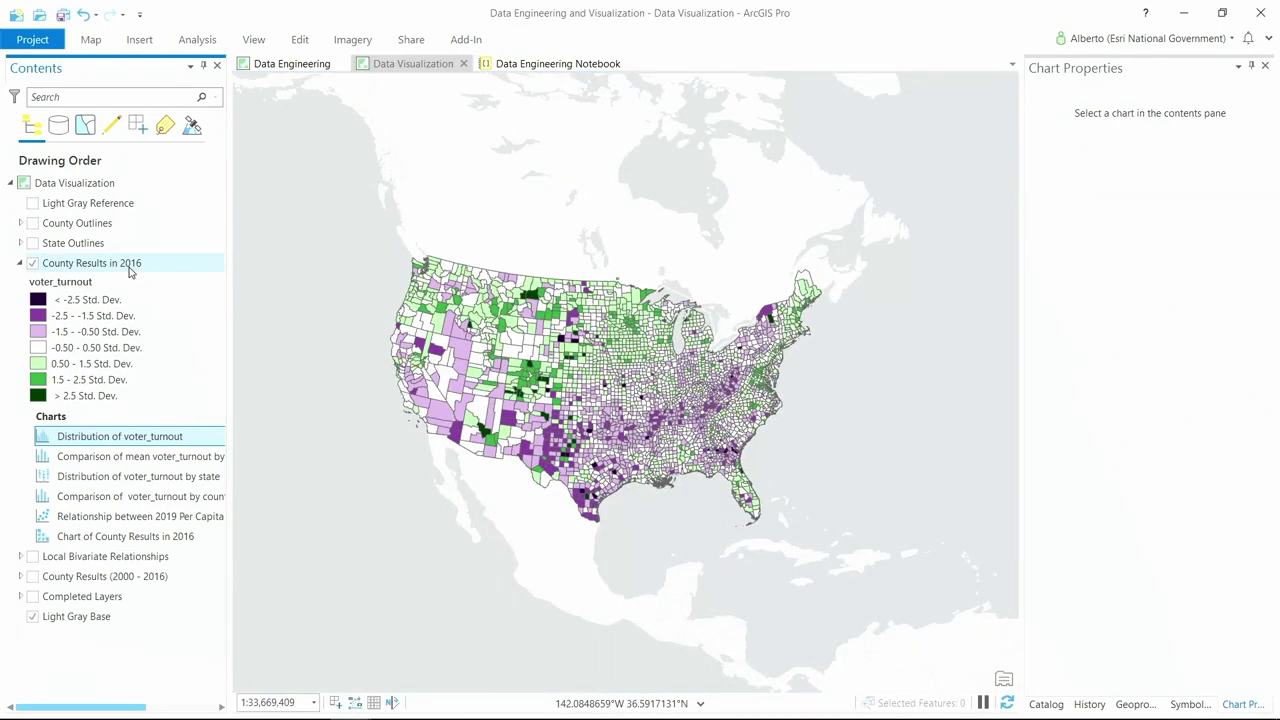
Show the symbology histogram of County Results in 2016 and apply the color scheme to both fill and outline
left_click(1190, 704)
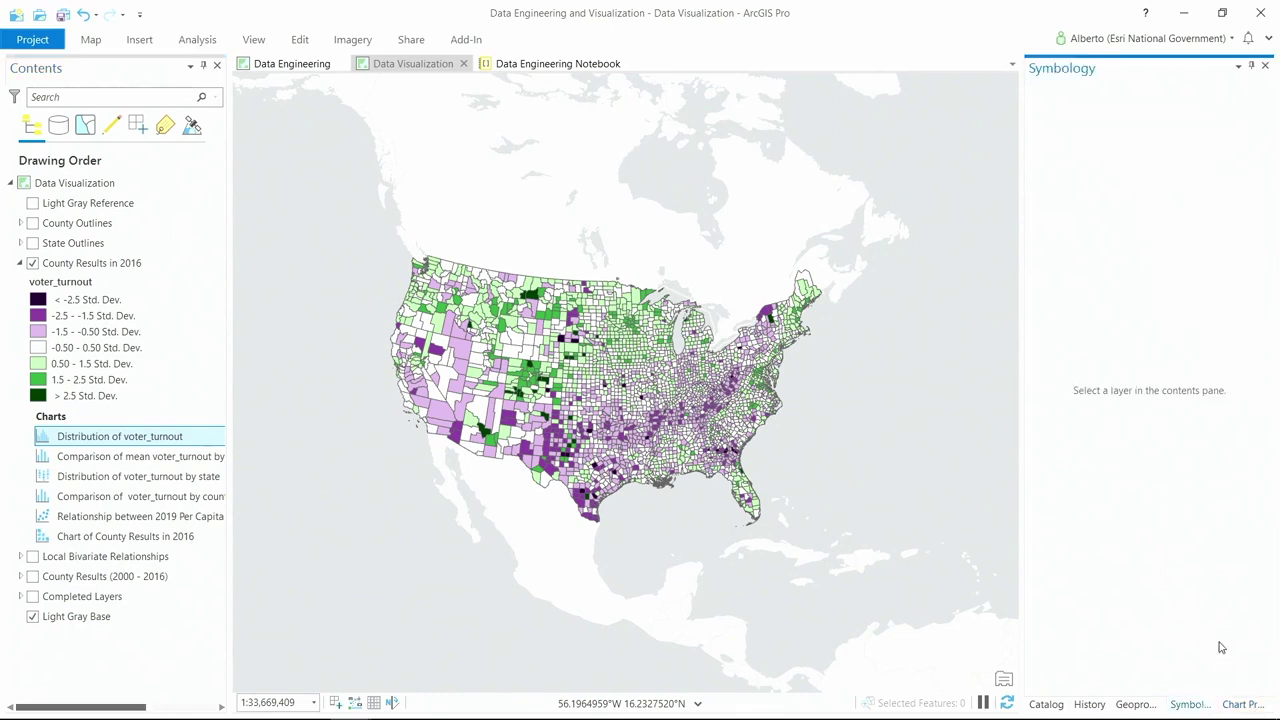
left_click(92, 263)
left_click(1124, 340)
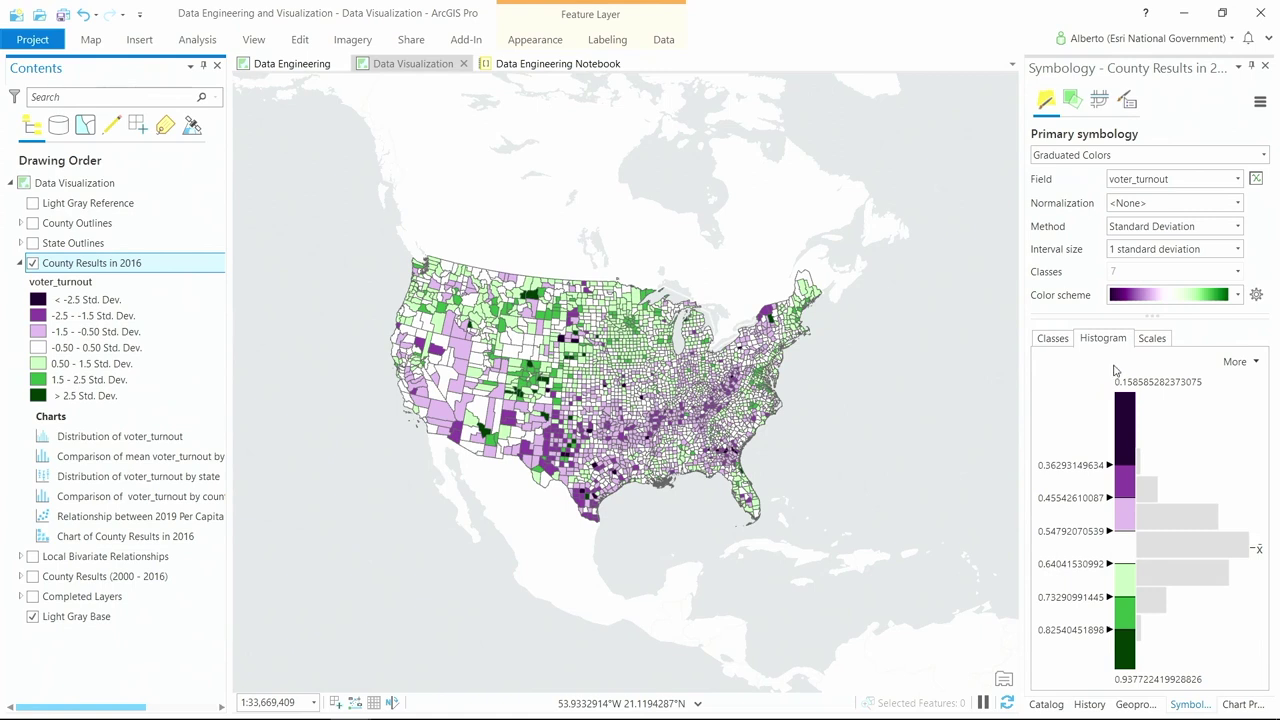
left_click(1256, 294)
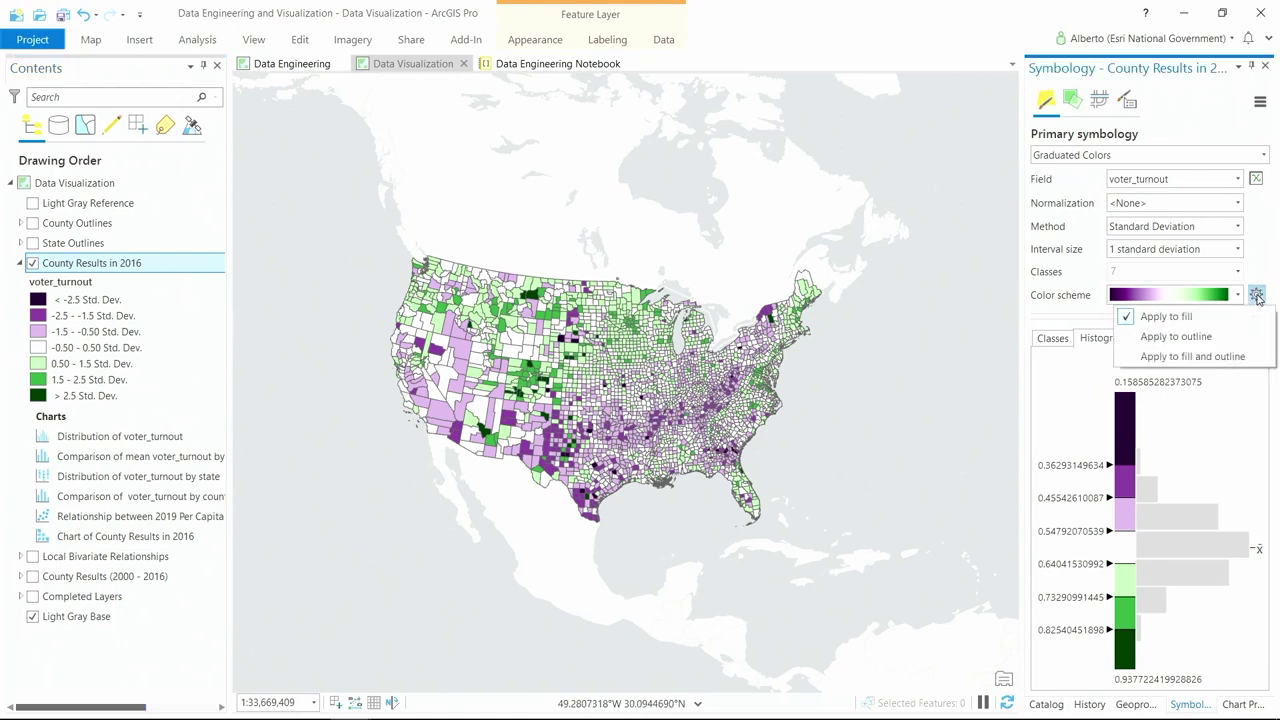
left_click(1202, 356)
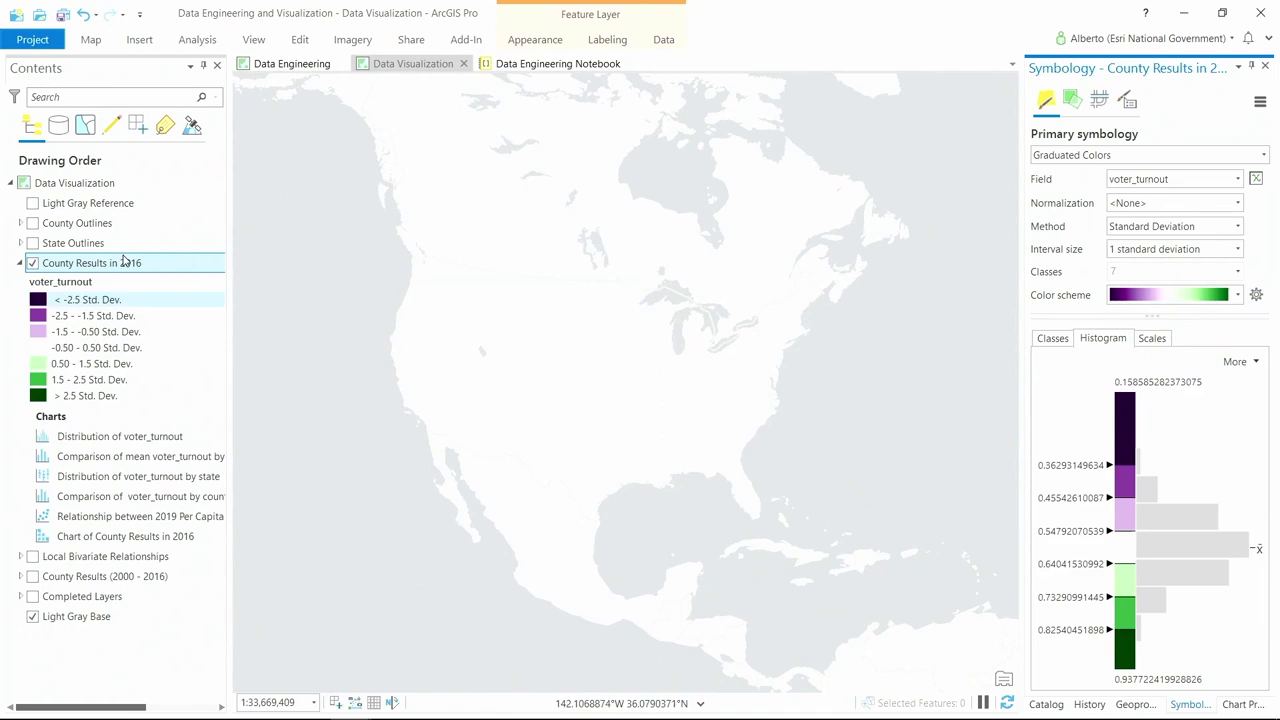
Temporarily display the State Outlines layer to examine voter turnout patterns by state, and hide it again
left_click(33, 244)
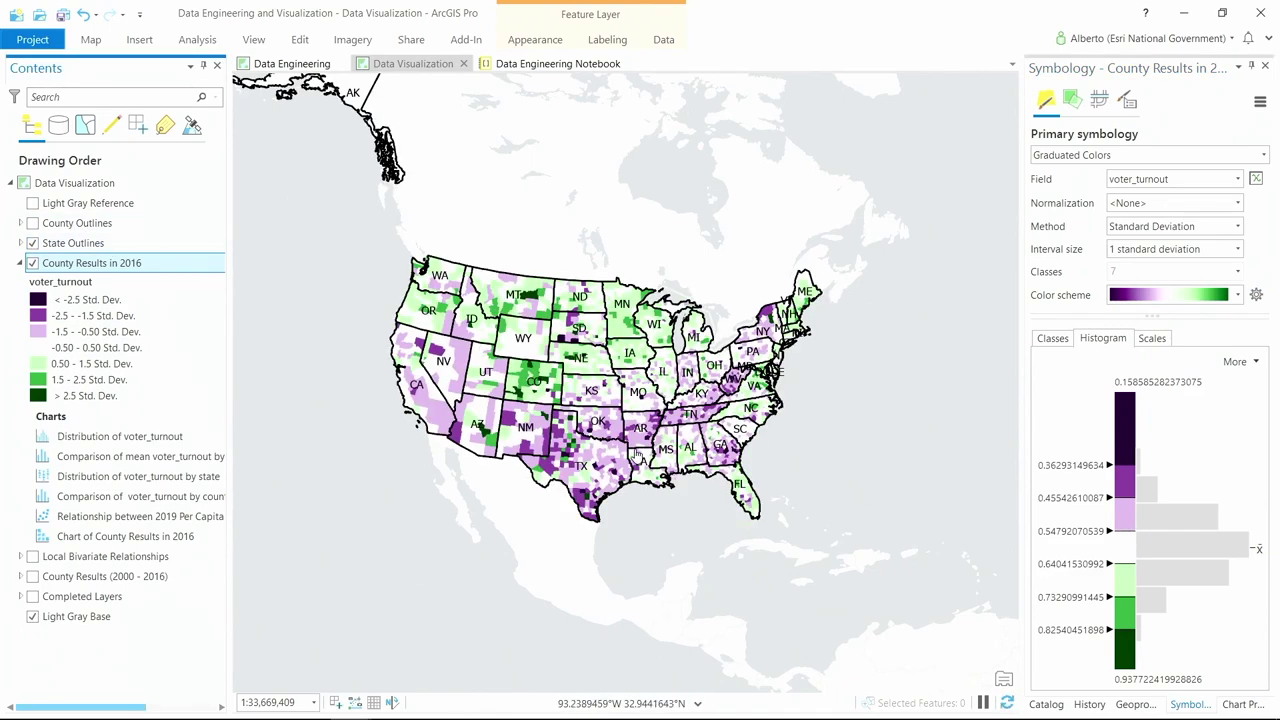
scroll(636, 455, "up", 2)
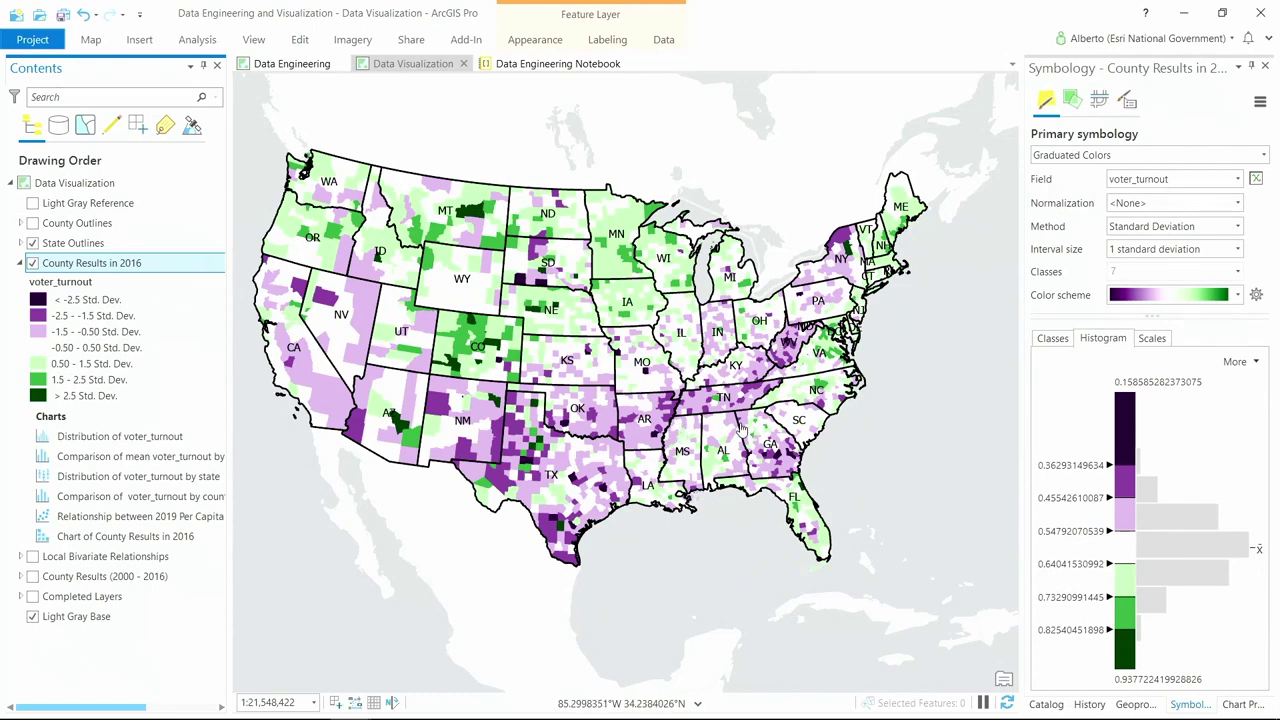
left_click(32, 243)
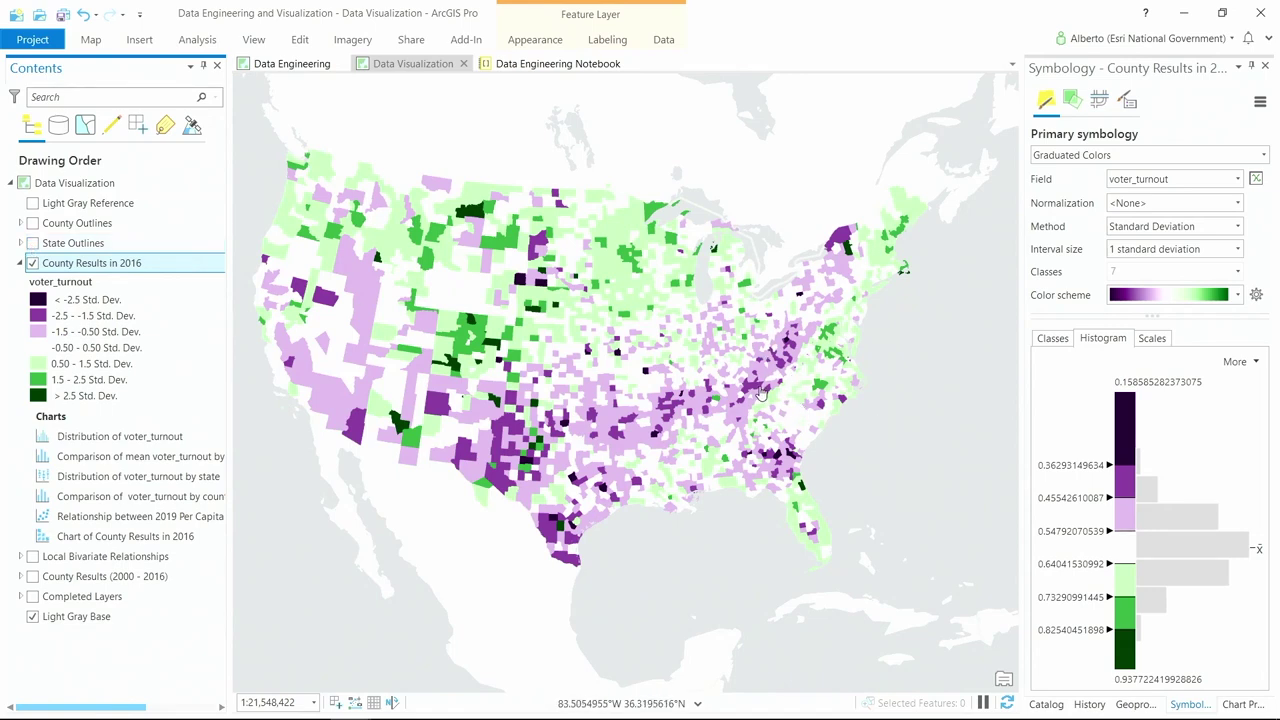
Show the State Outlines layer, open the Comparison of mean voter_turnout by state chart, and give it a wide, tall area beneath the map
left_click(32, 243)
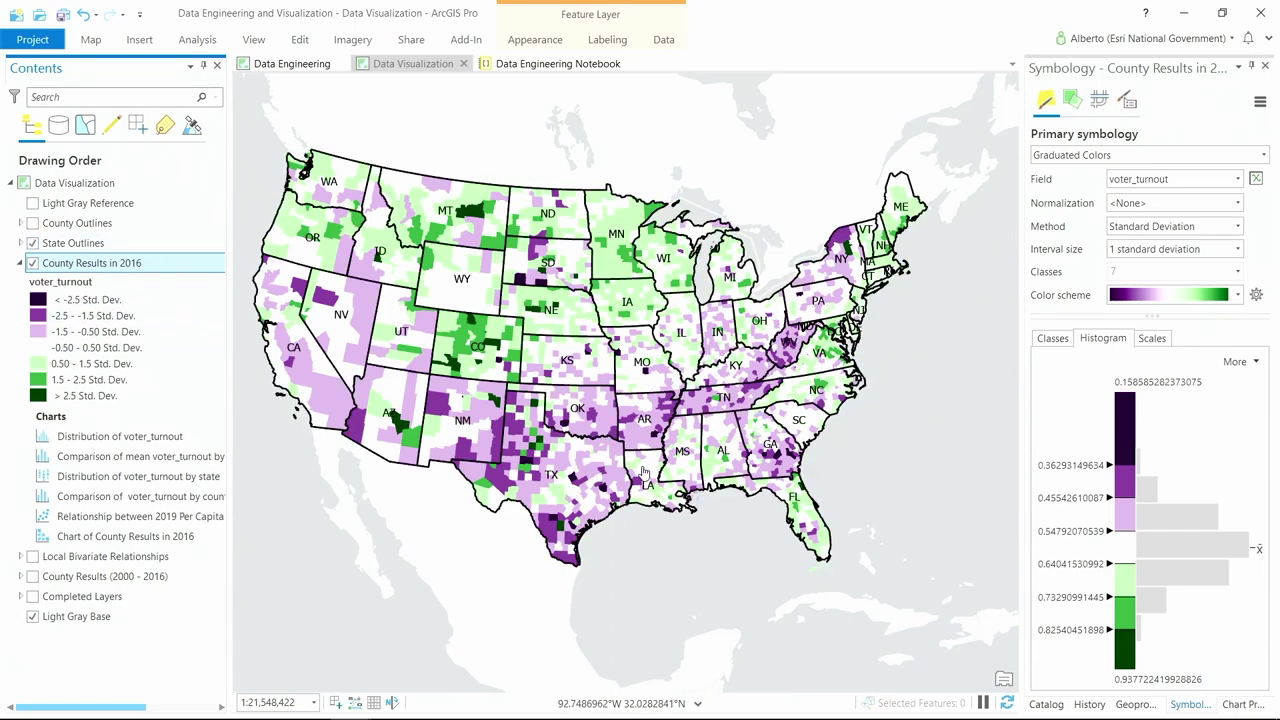
double_click(131, 457)
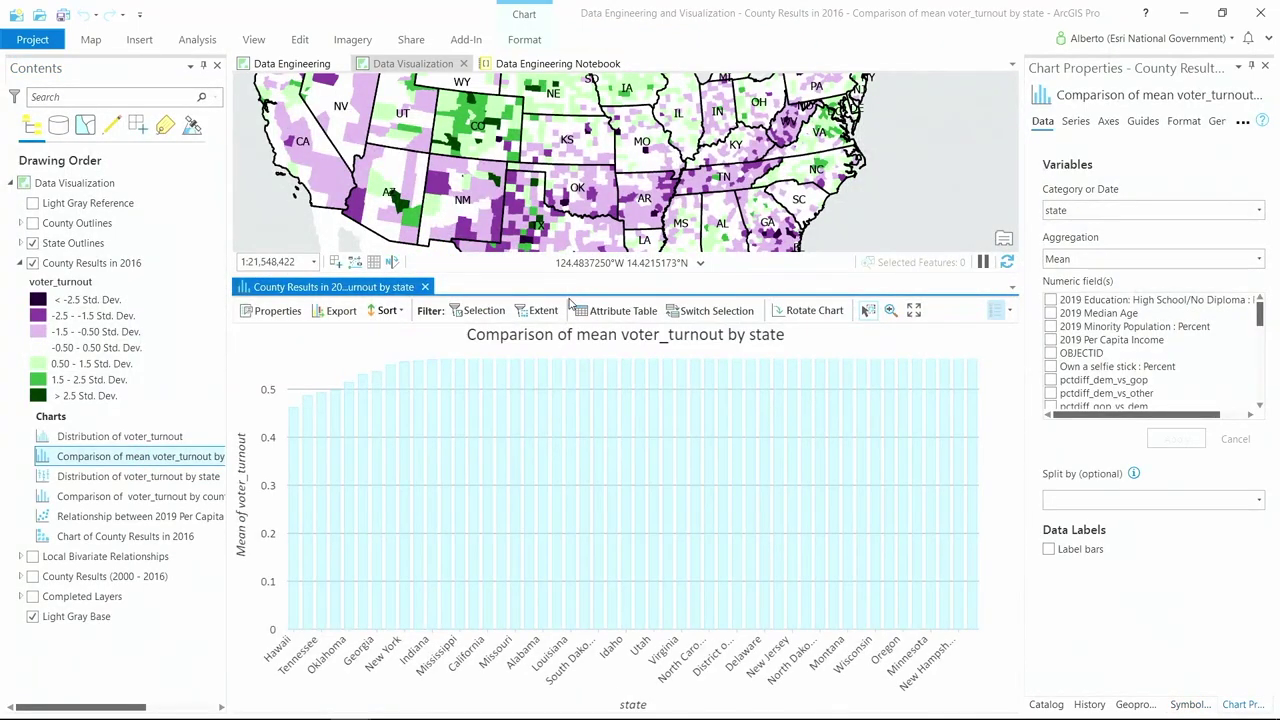
left_click_drag(571, 274, 571, 385)
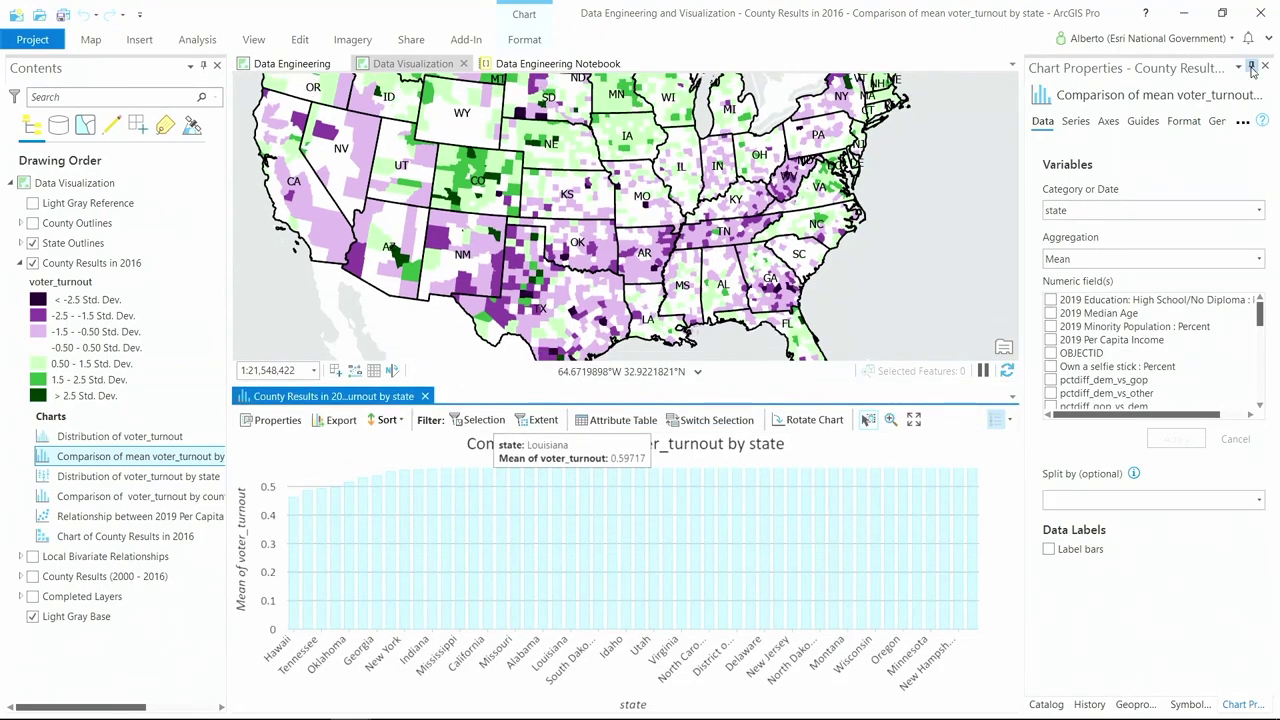
left_click(1251, 66)
scroll(986, 222, "down", 3)
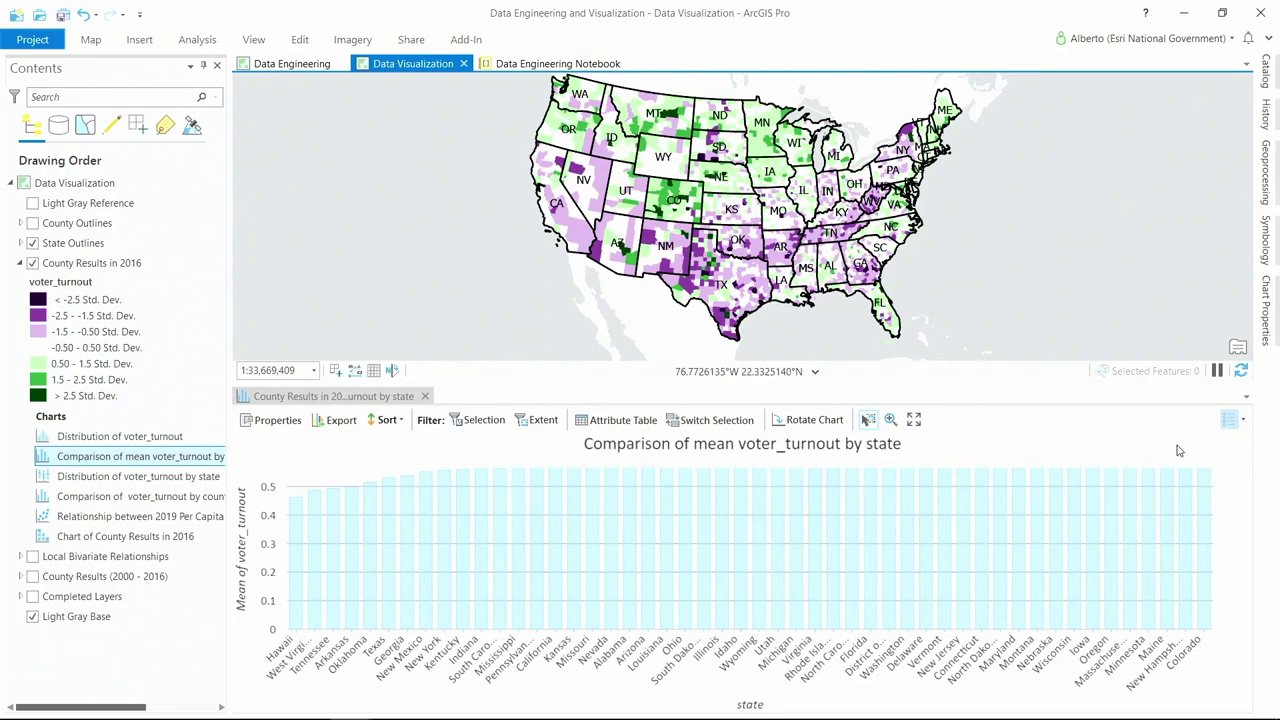
left_click_drag(978, 386, 1032, 266)
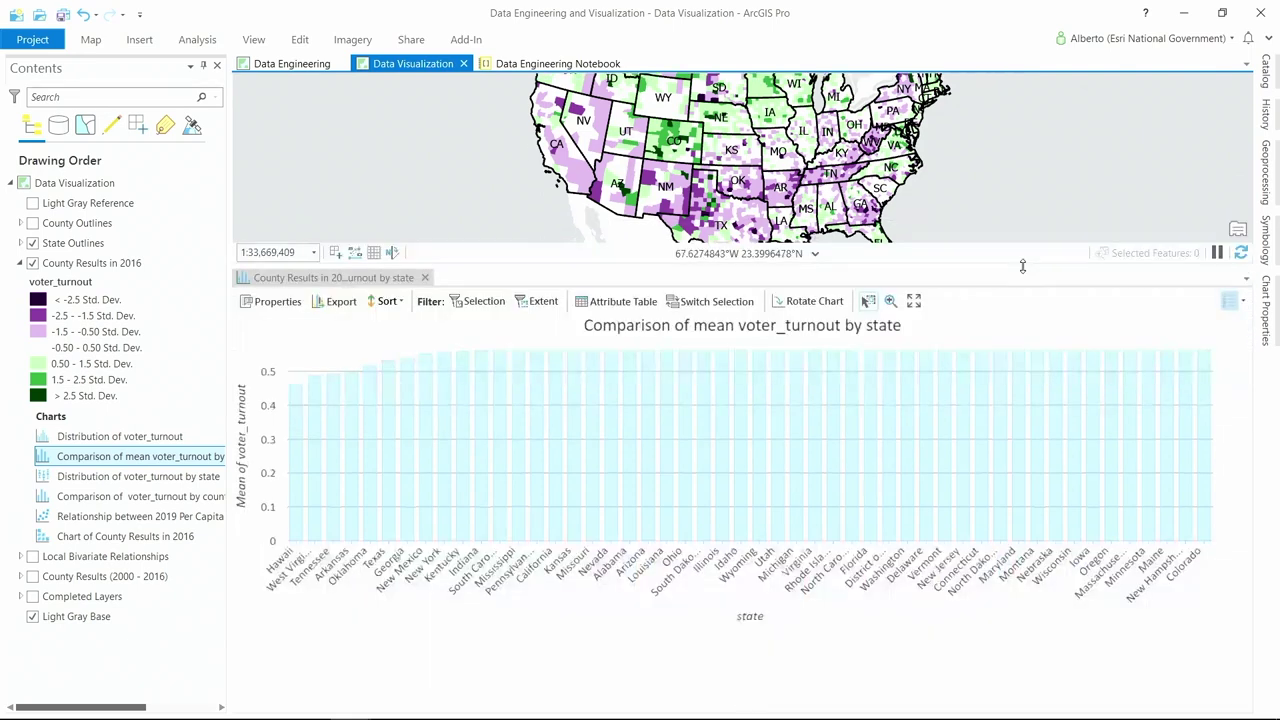
Select the bars of the highest-turnout states, Minnesota through Colorado, and then the low-turnout bars from West Virginia to Oklahoma
left_click_drag(1158, 350, 1215, 394)
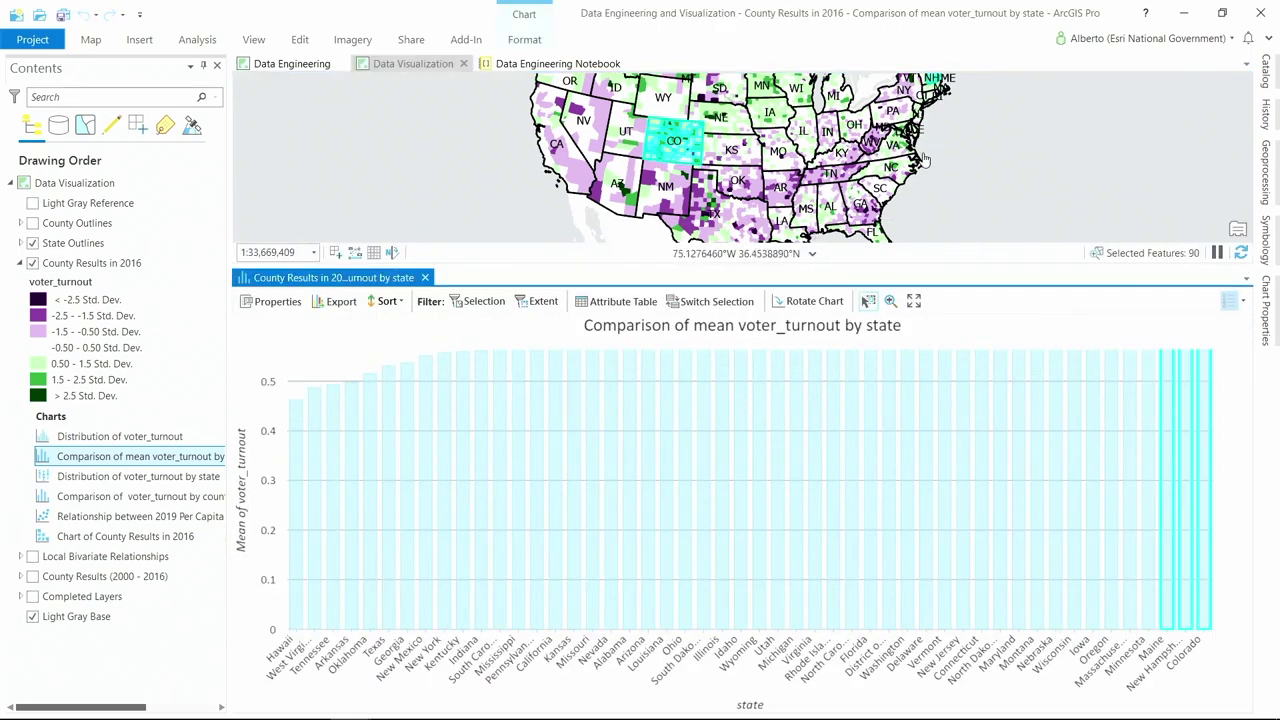
left_click_drag(1148, 337, 1242, 412)
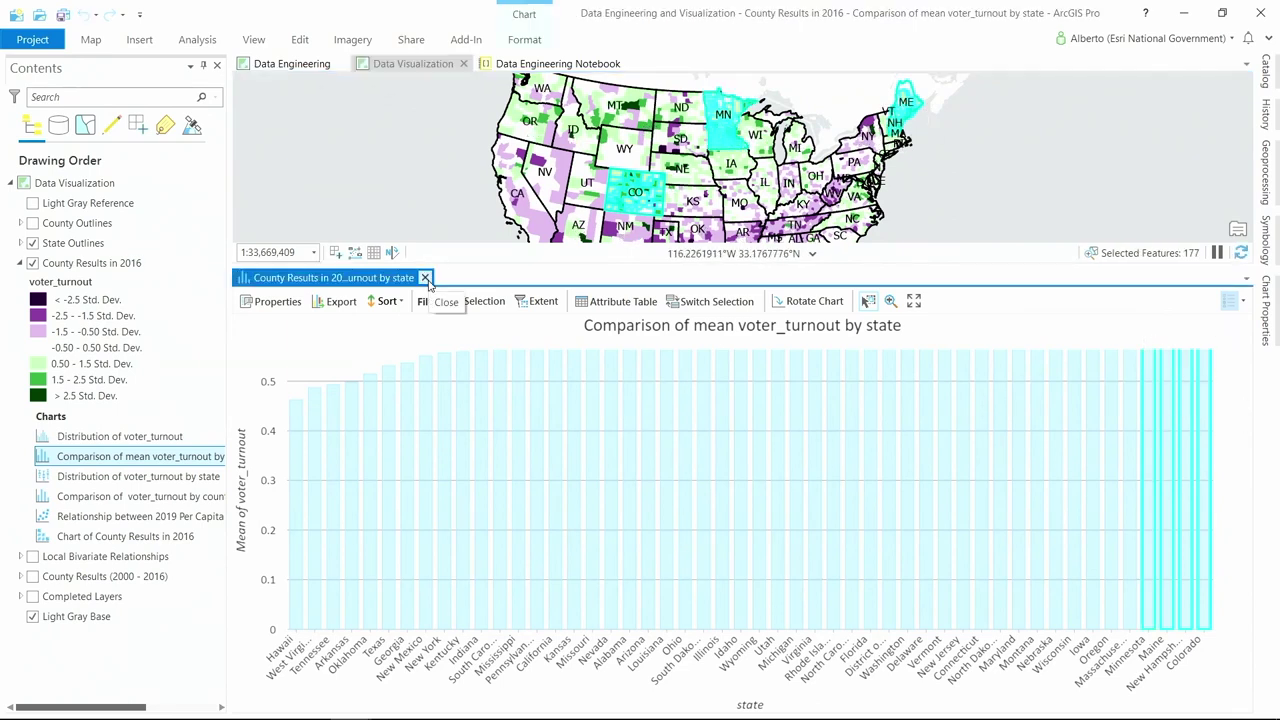
left_click_drag(314, 365, 357, 454)
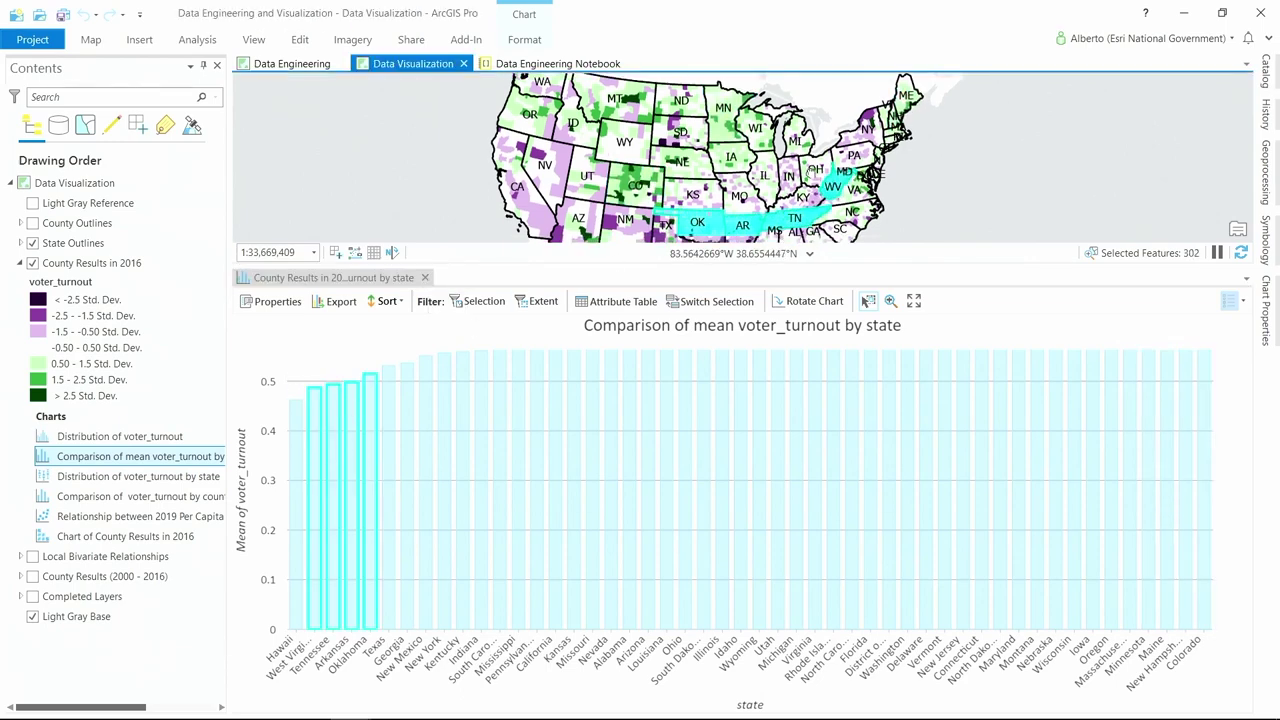
left_click(428, 299)
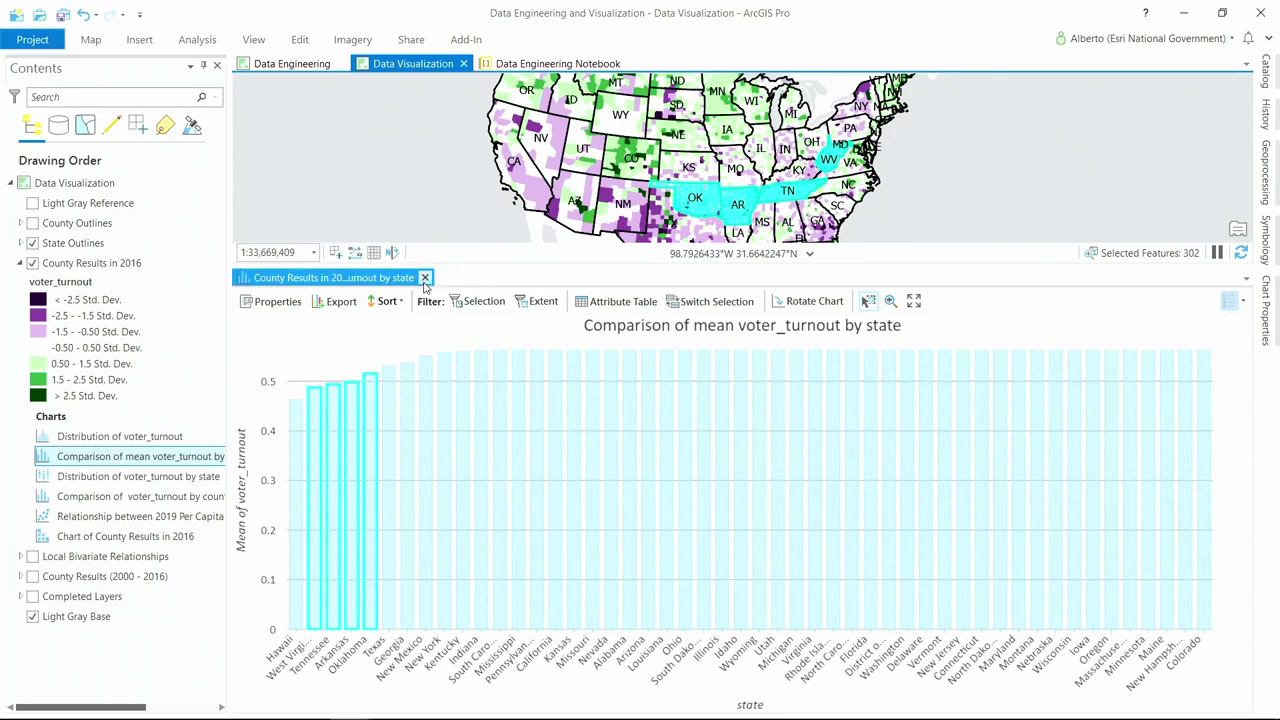
Close the mean voter_turnout by state chart and clear the selected counties from the map
left_click(425, 278)
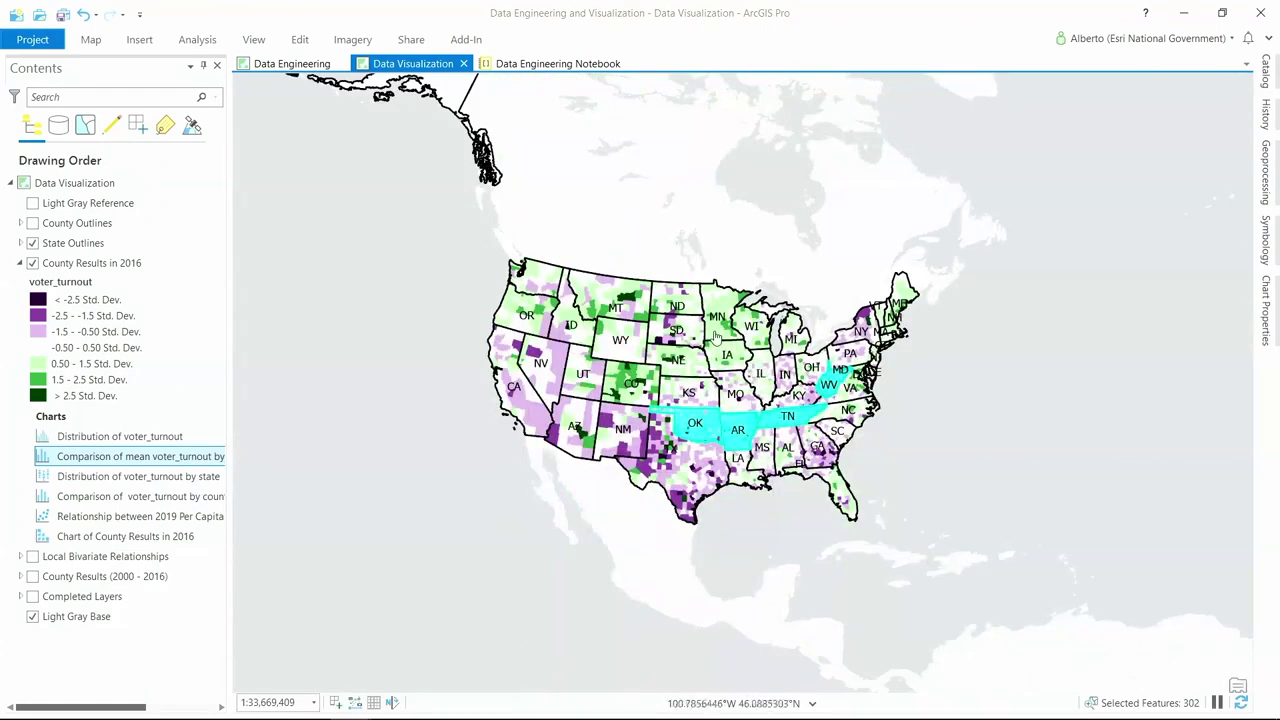
double_click(90, 40)
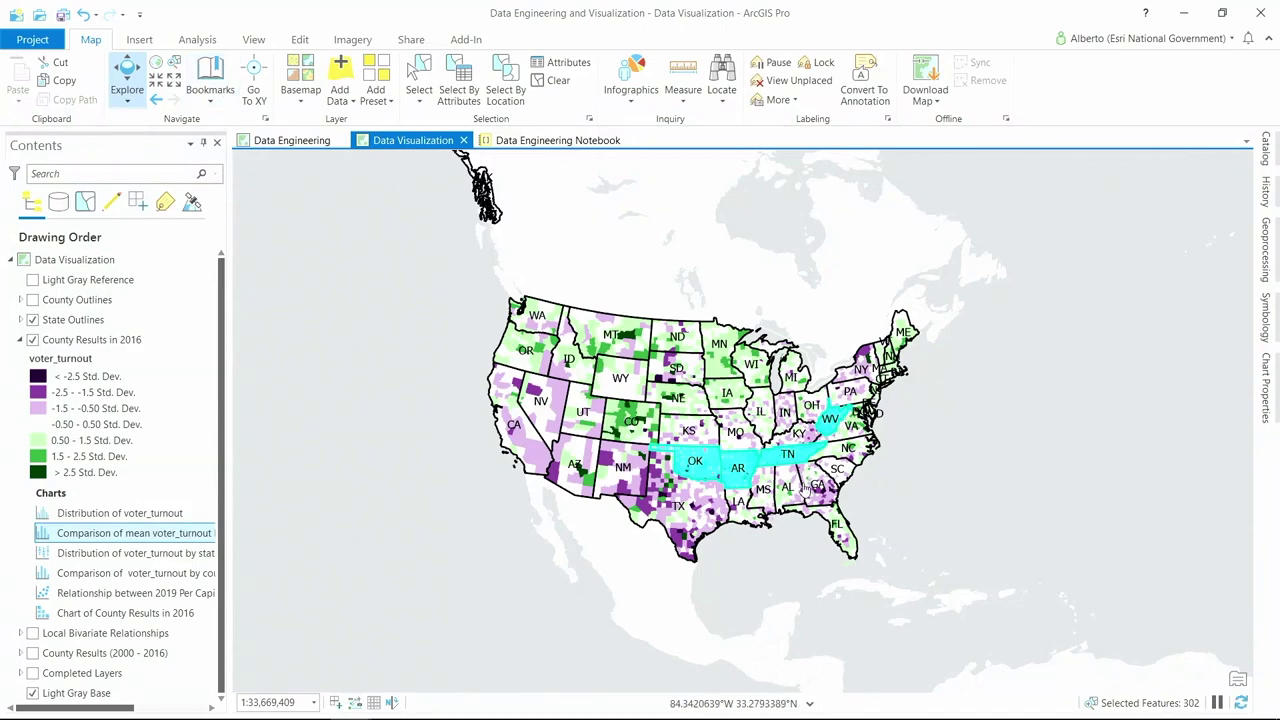
scroll(730, 450, "up", 3)
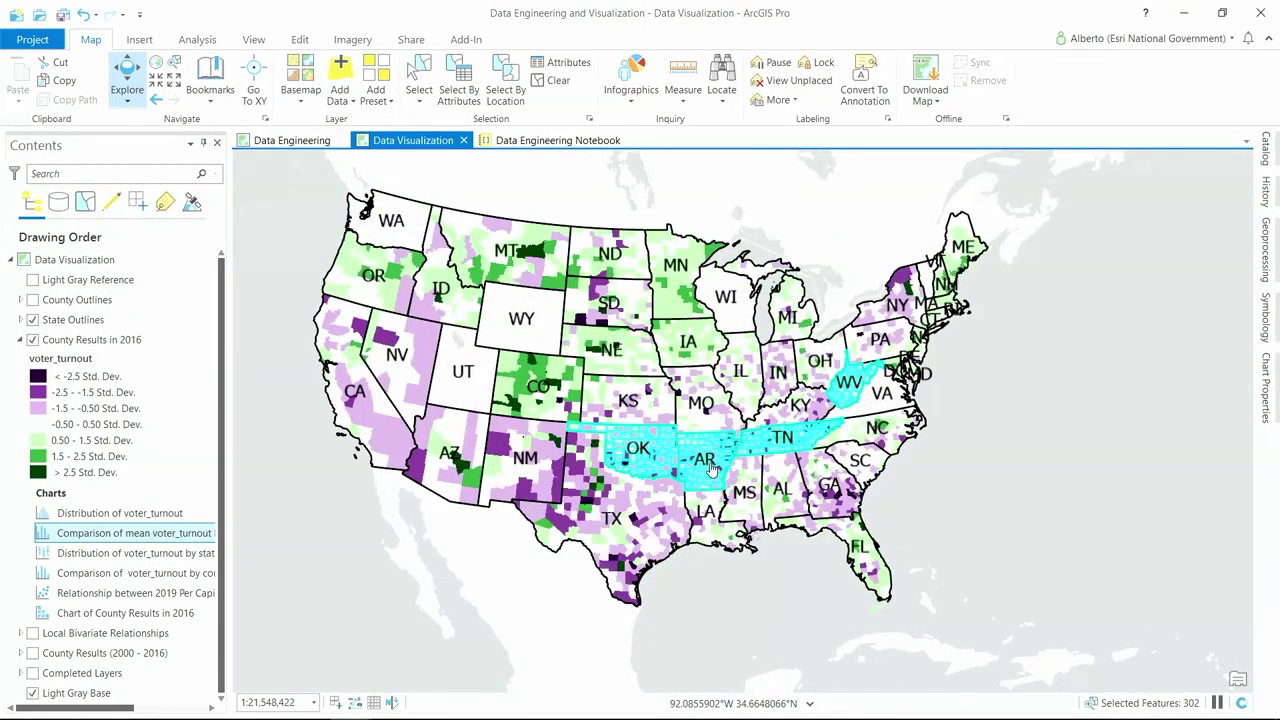
left_click(555, 81)
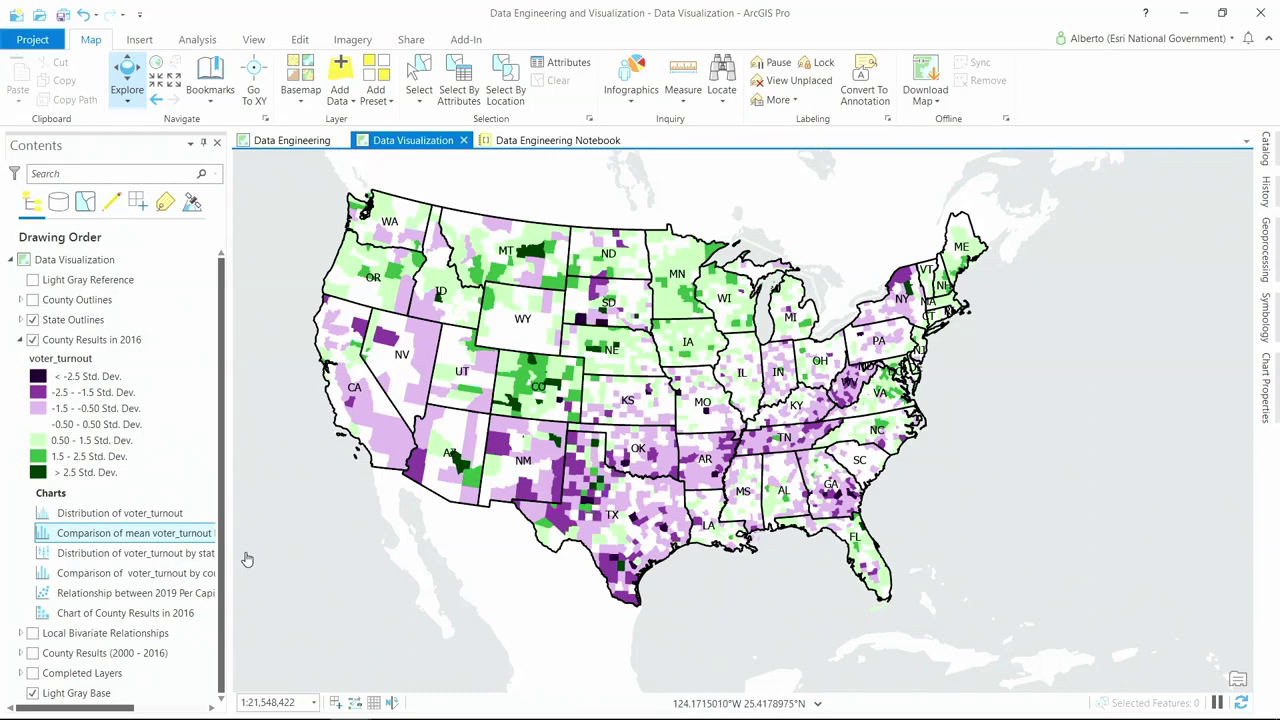
Open the Distribution of voter_turnout by state chart and arrange it beneath the map with Texas in view
left_click(191, 560)
double_click(191, 560)
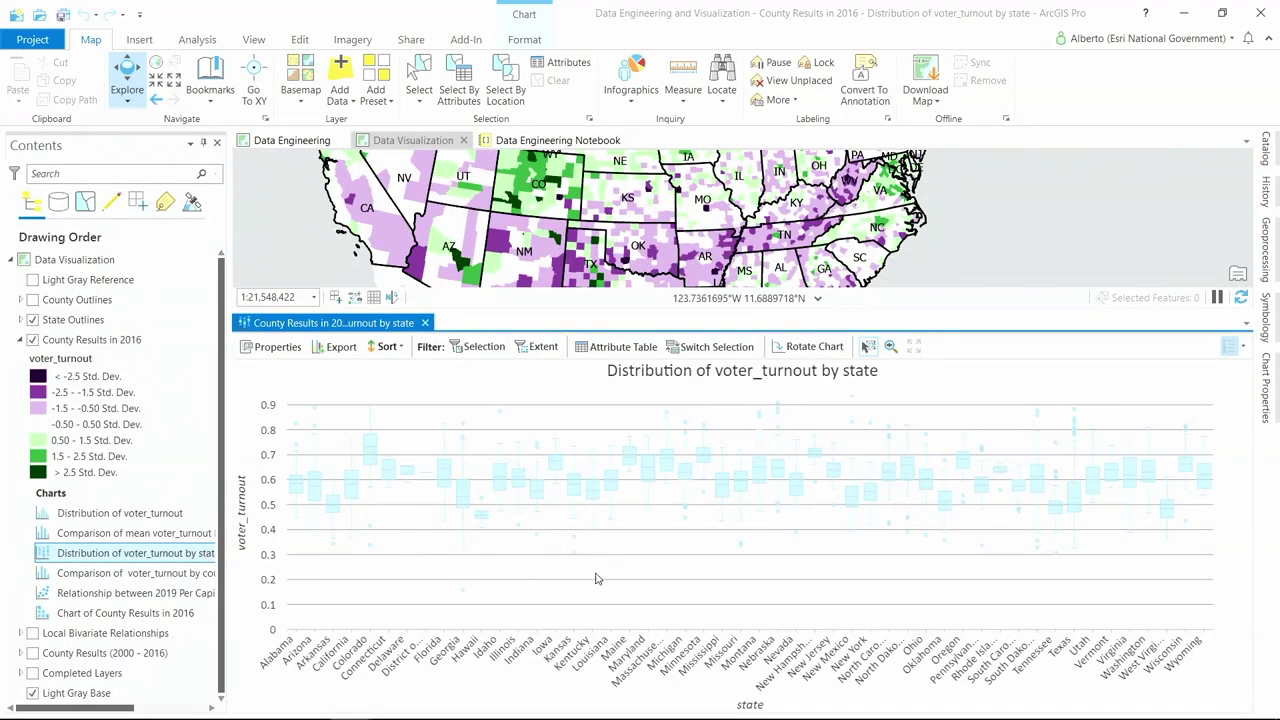
left_click_drag(750, 315, 739, 354)
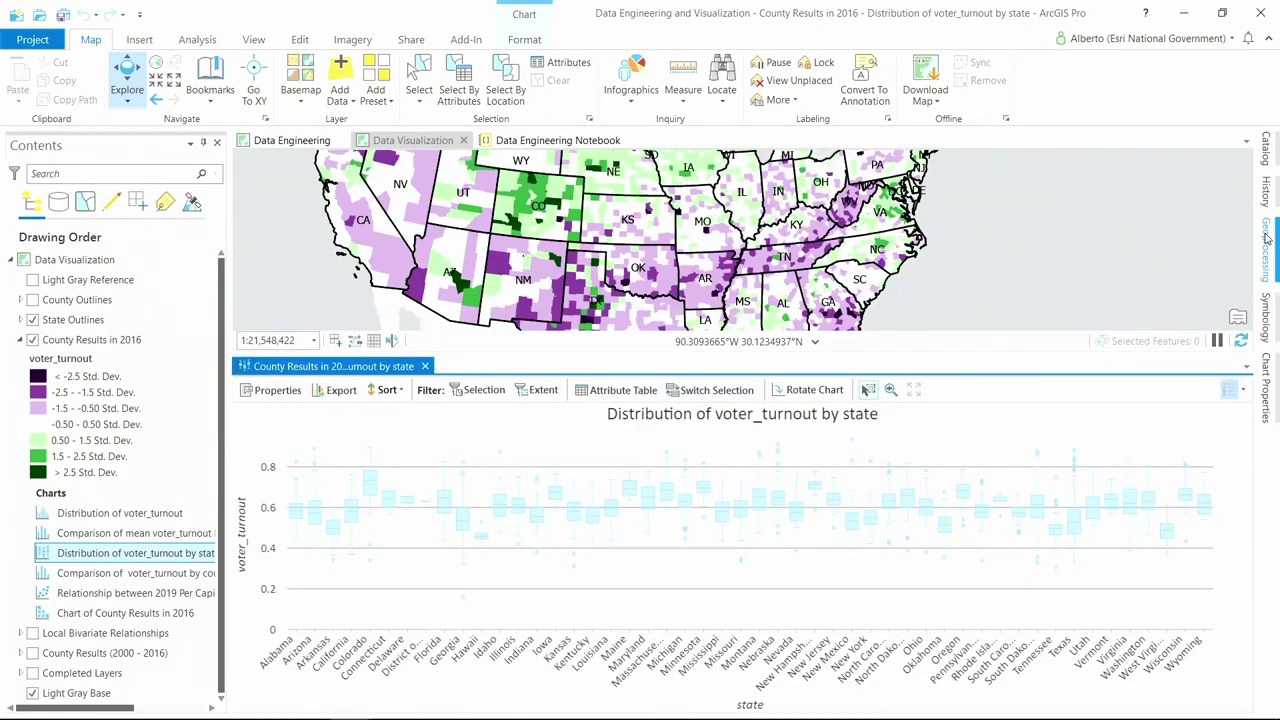
left_click(1265, 378)
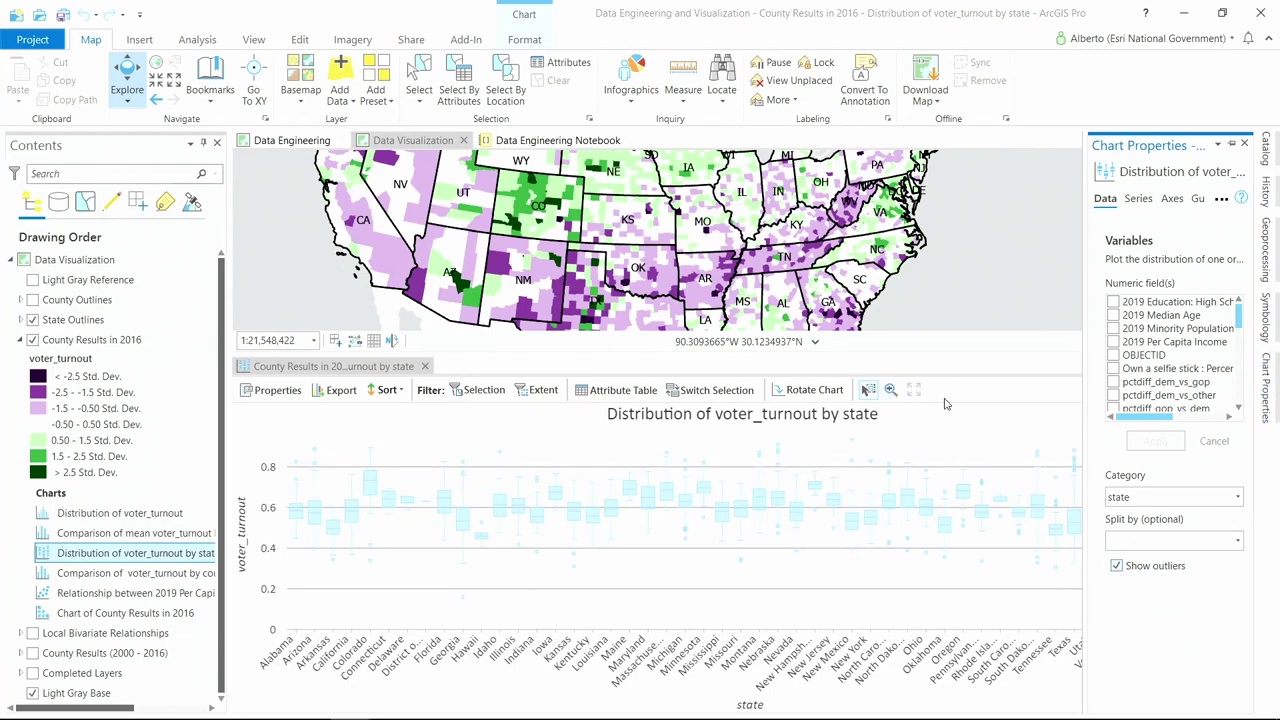
left_click(965, 431)
left_click_drag(600, 298, 602, 222)
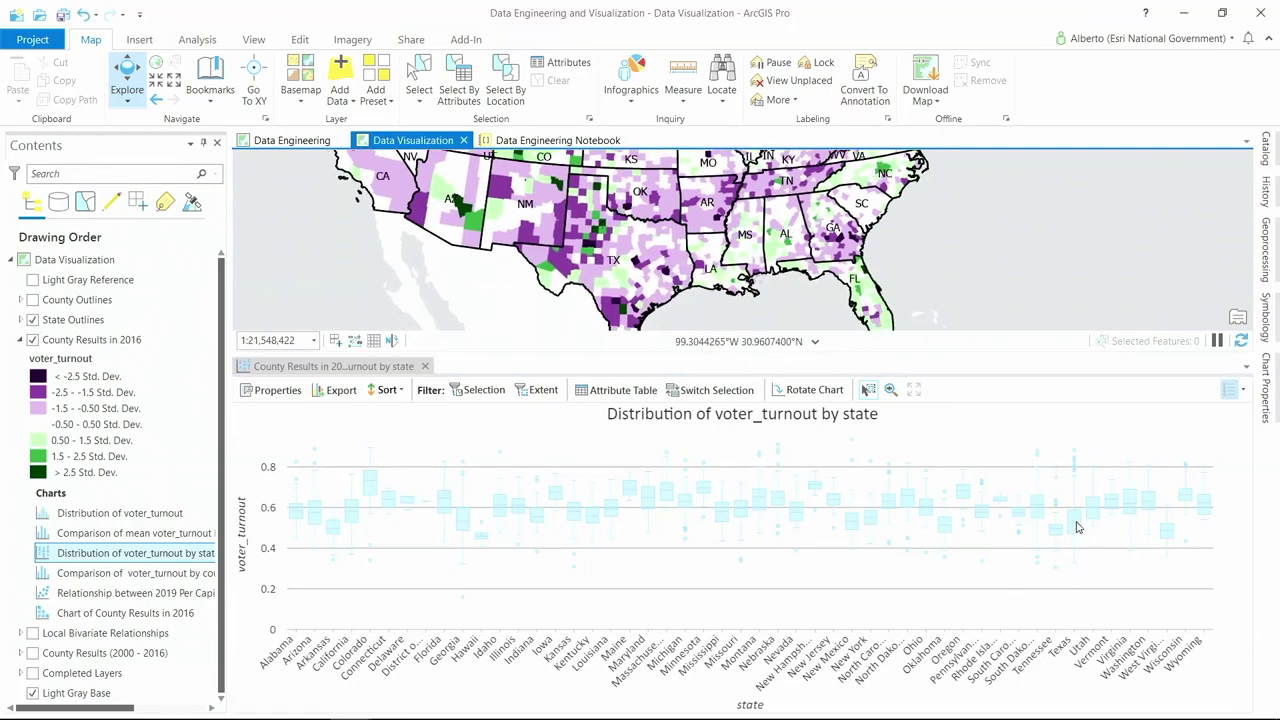
Select the Texas box plot to highlight its counties, and enlarge the chart around the Texas distribution
left_click(1078, 527)
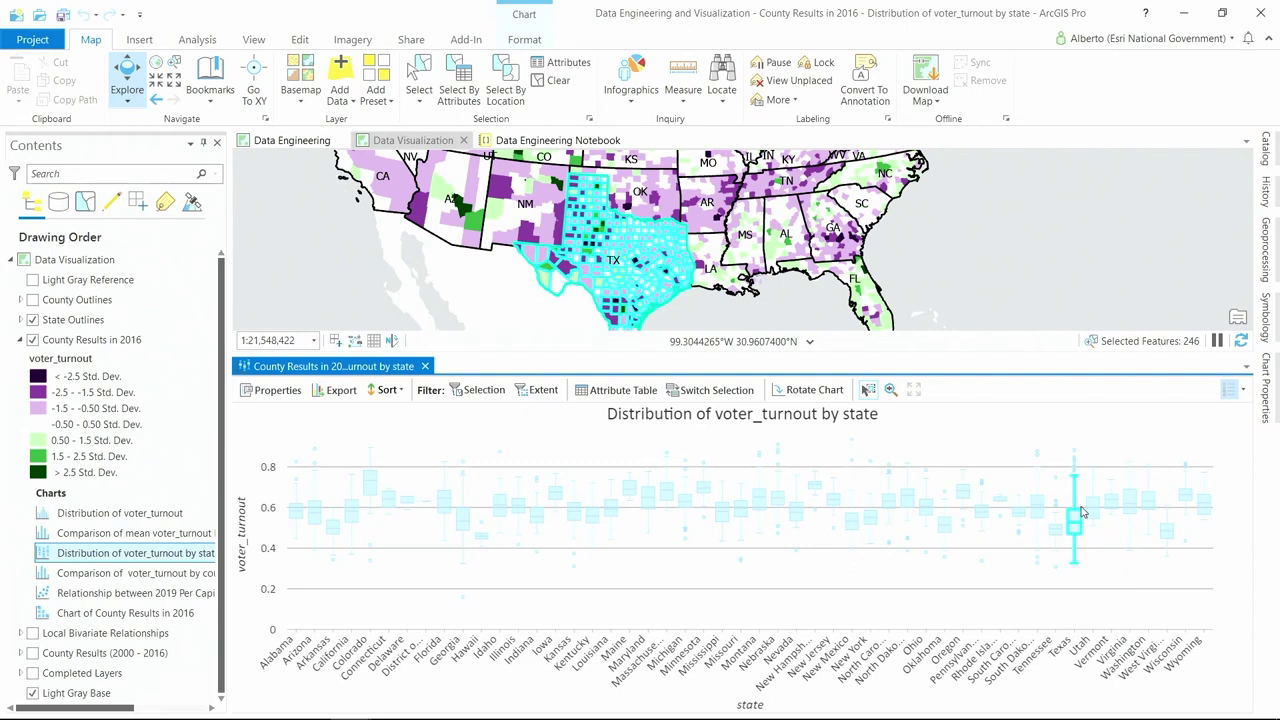
left_click(1076, 454)
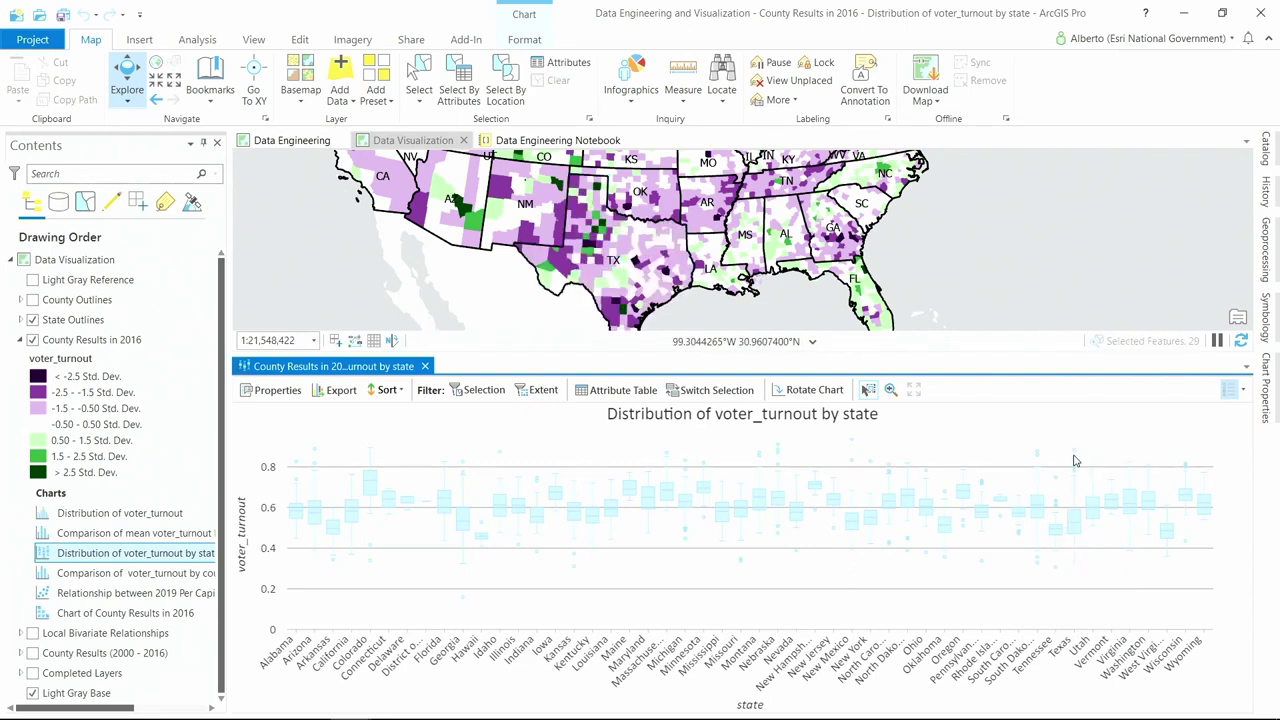
left_click(891, 391)
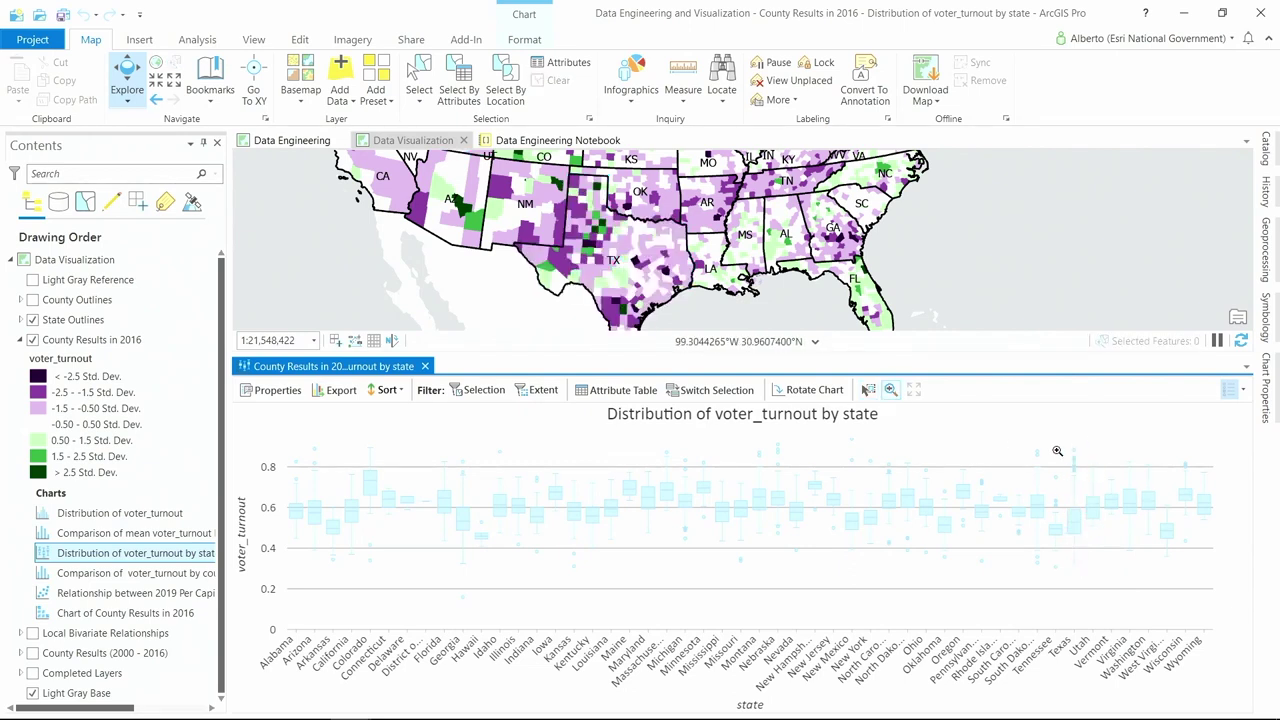
left_click_drag(1039, 459, 1146, 580)
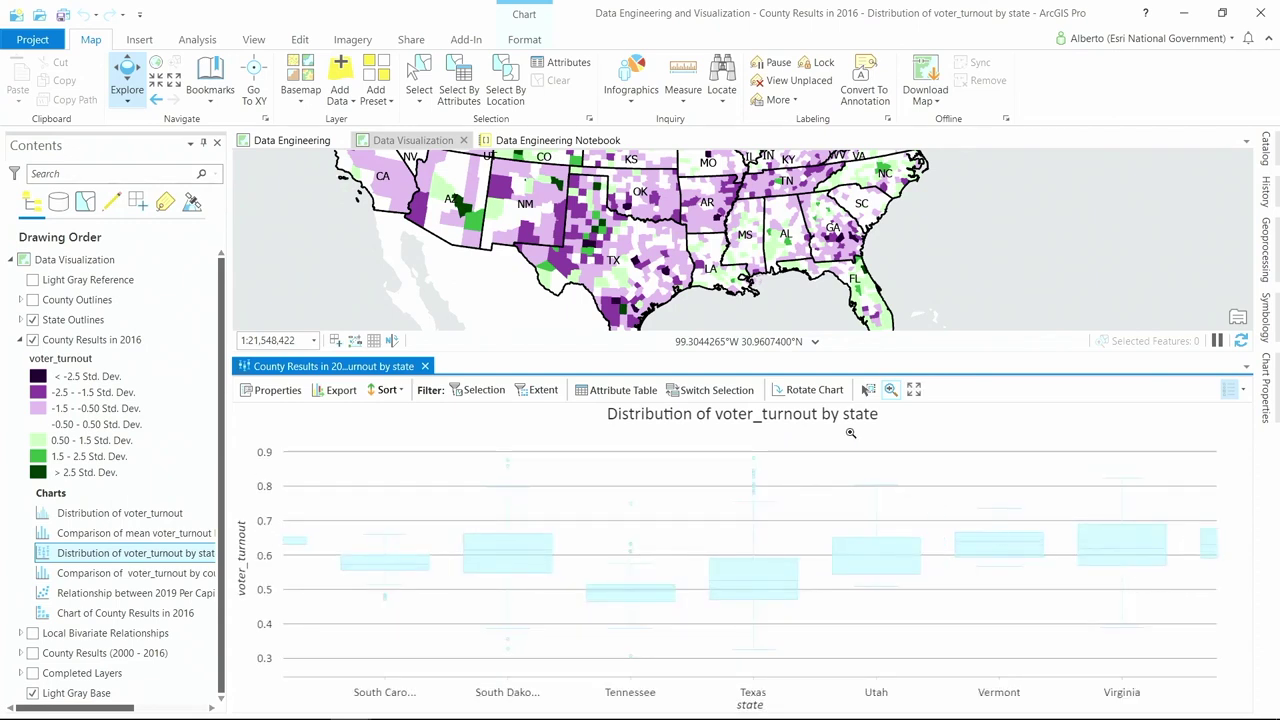
Select the upper outliers of Texas in the box plot, examine those counties on the map, and clear the selection
left_click(868, 390)
left_click(752, 575)
left_click(776, 496)
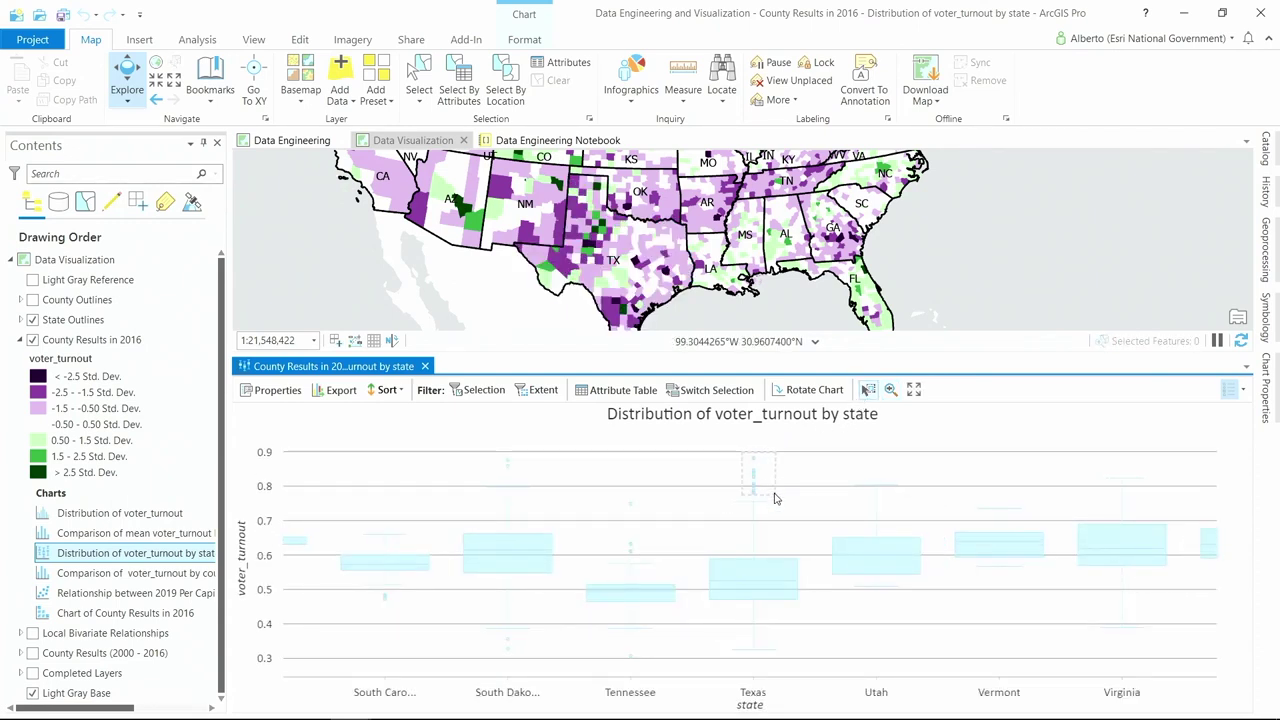
left_click_drag(776, 497, 776, 497)
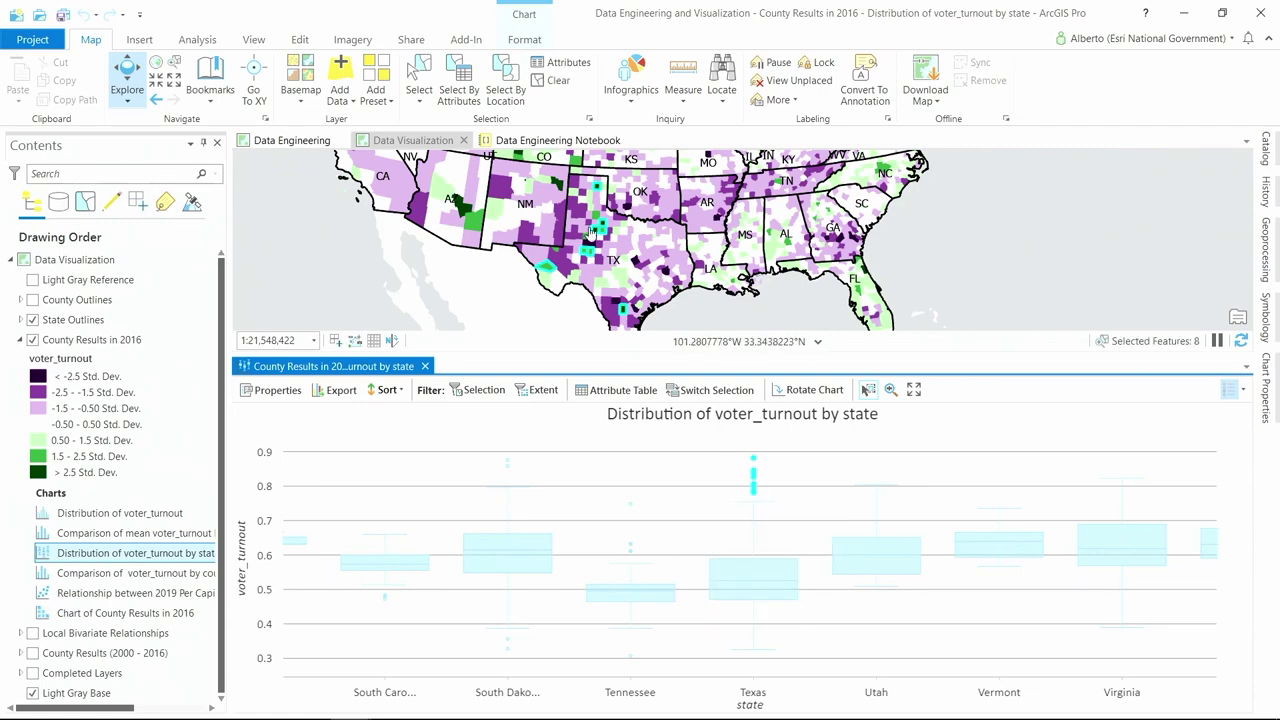
scroll(591, 233, "up", 5)
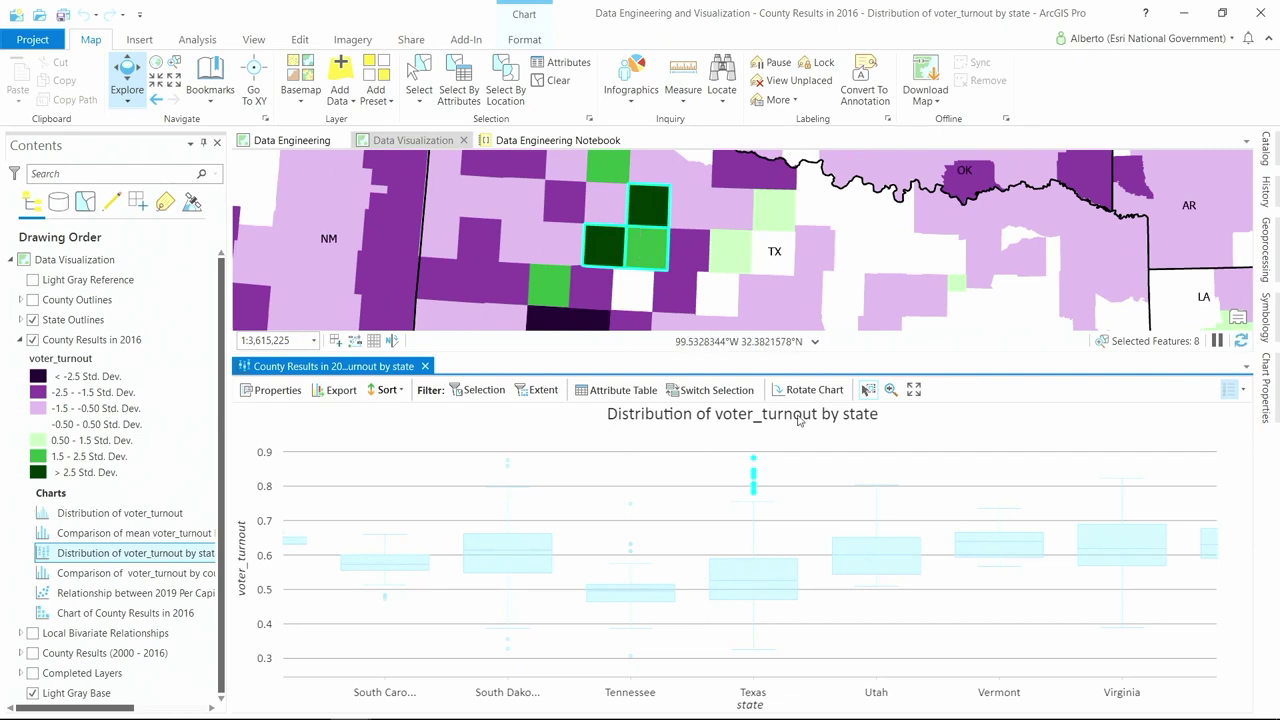
left_click(800, 488)
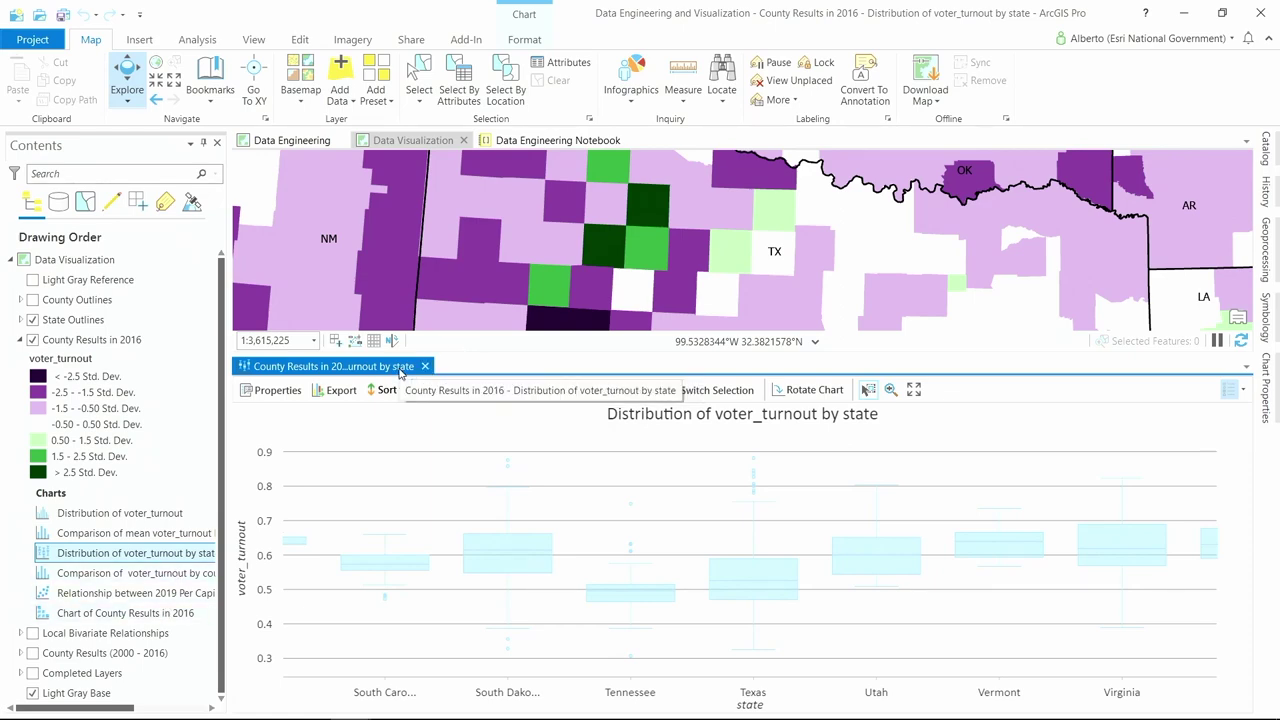
Dock the distribution by state chart beside the map, and open the Comparison of voter_turnout by county chart beneath both
left_click_drag(400, 370, 775, 242)
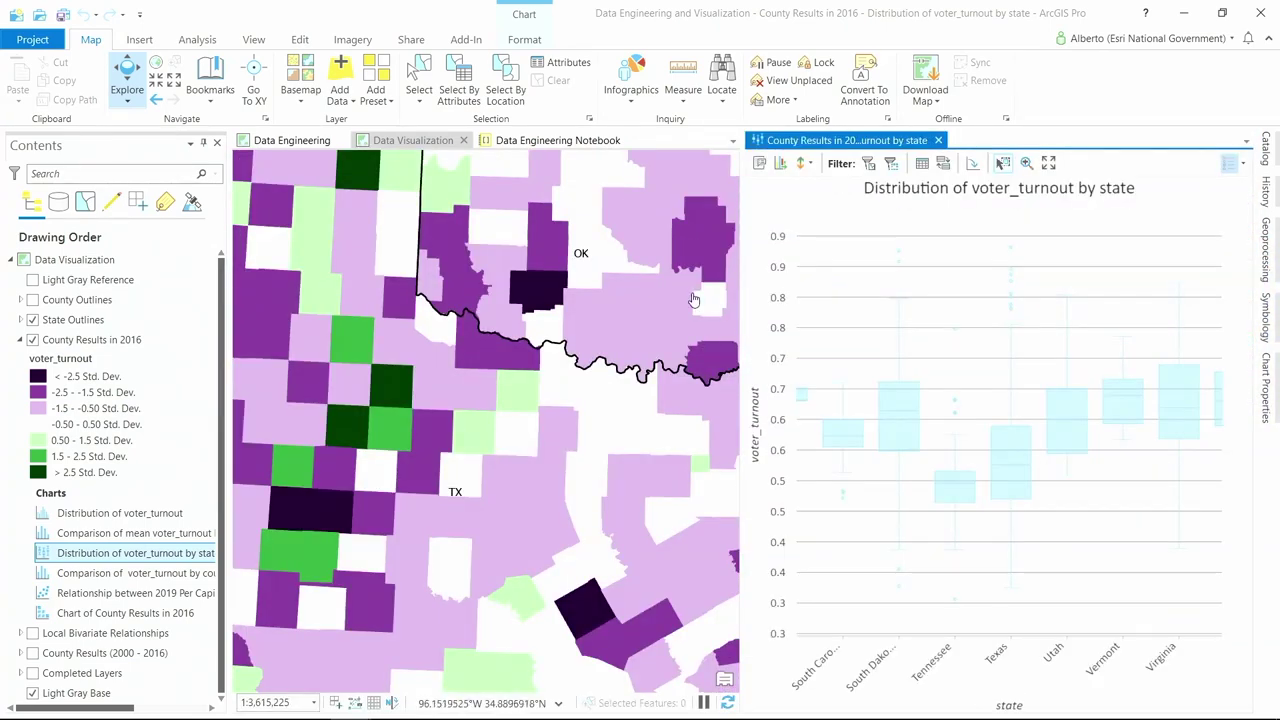
double_click(90, 574)
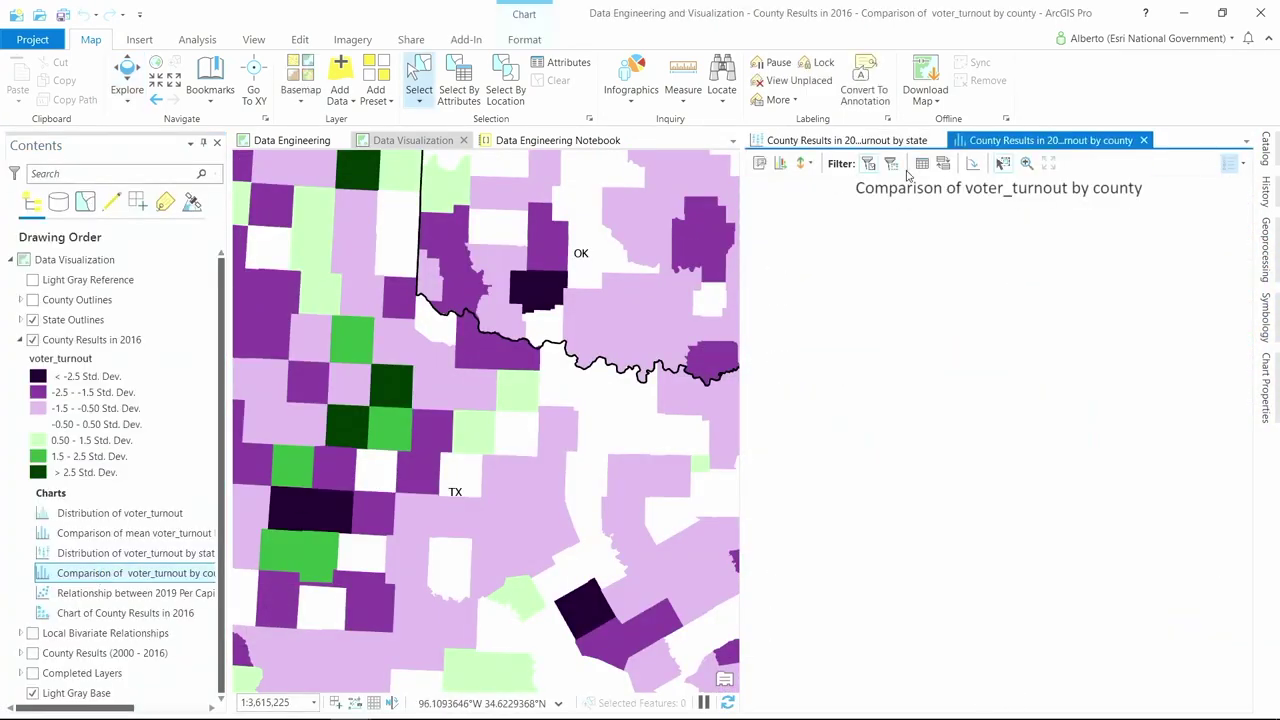
left_click_drag(1030, 143, 486, 462)
left_click_drag(847, 140, 523, 280)
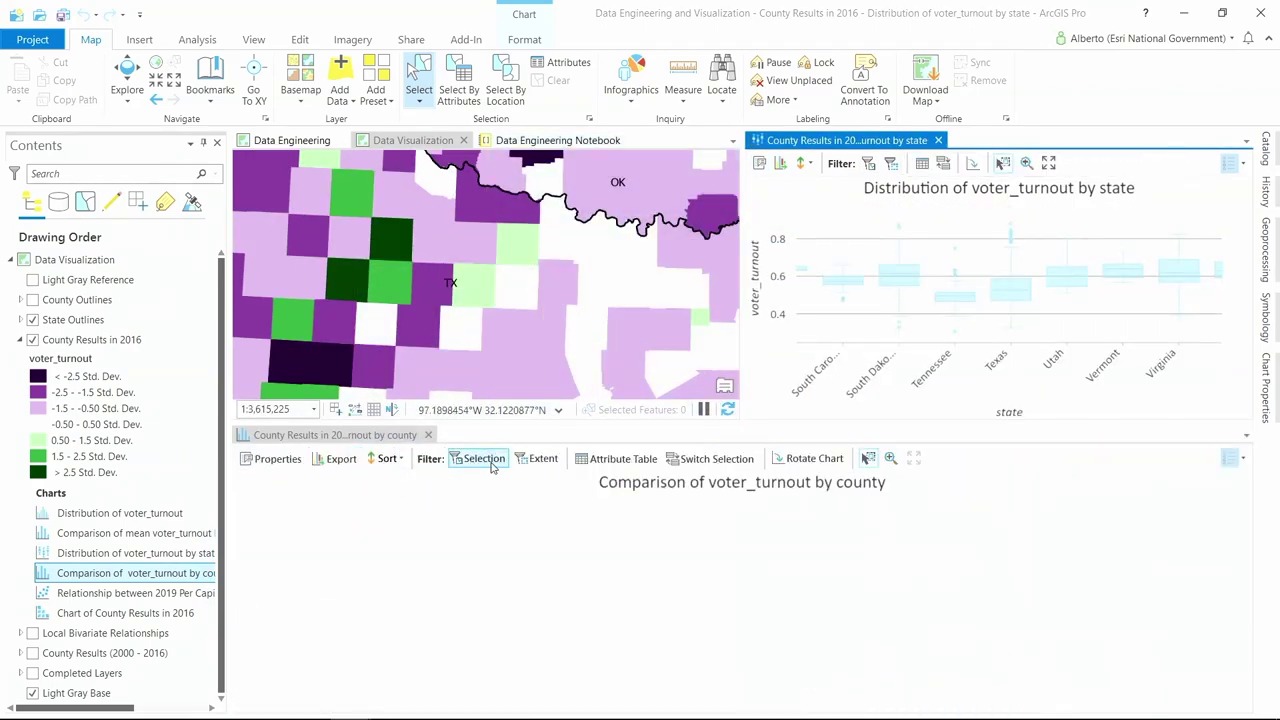
Filter the county comparison chart by selection, and select Texas in the full box plot and then a band of counties on the map
left_click(1048, 163)
scroll(633, 317, "down", 3)
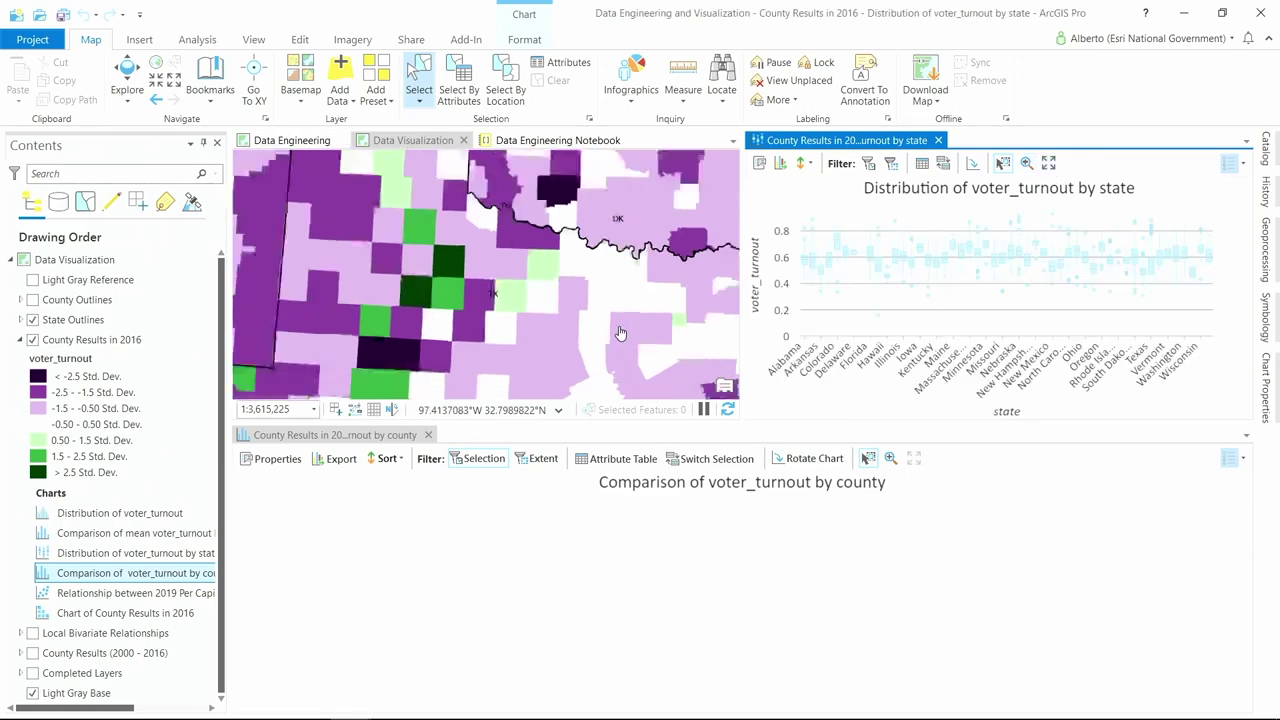
key("ctrl+F1")
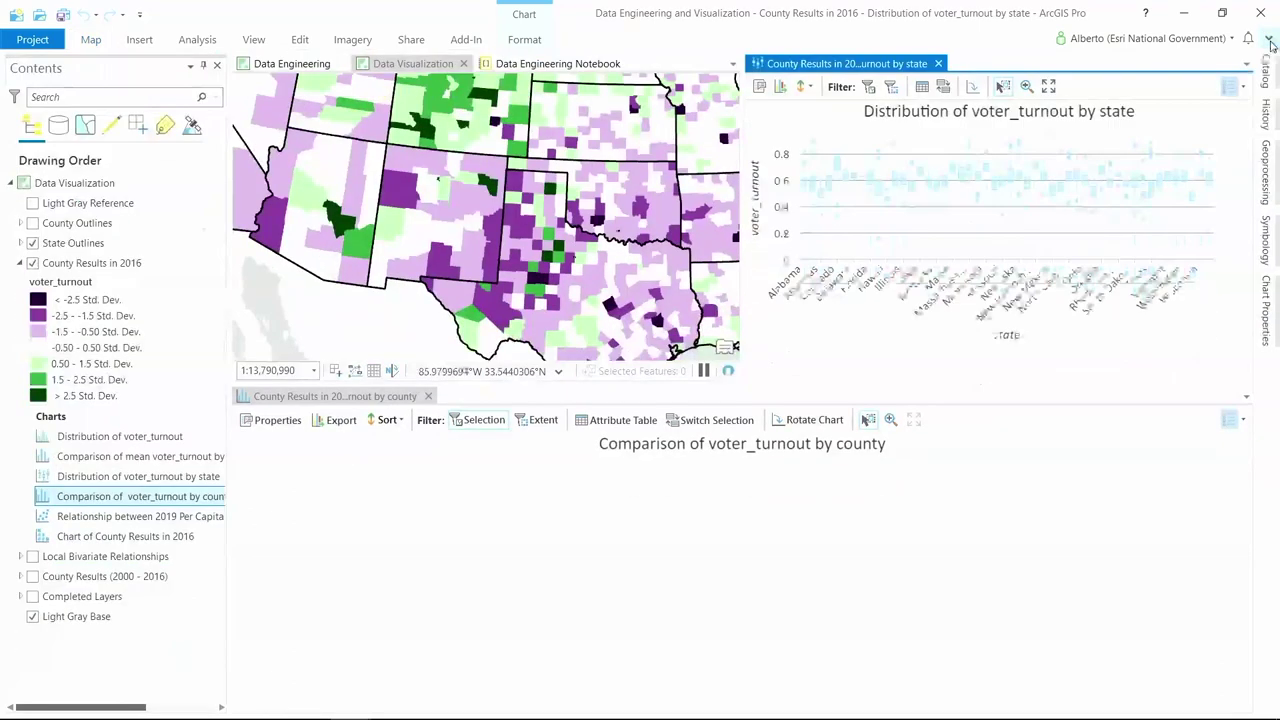
left_click(1152, 228)
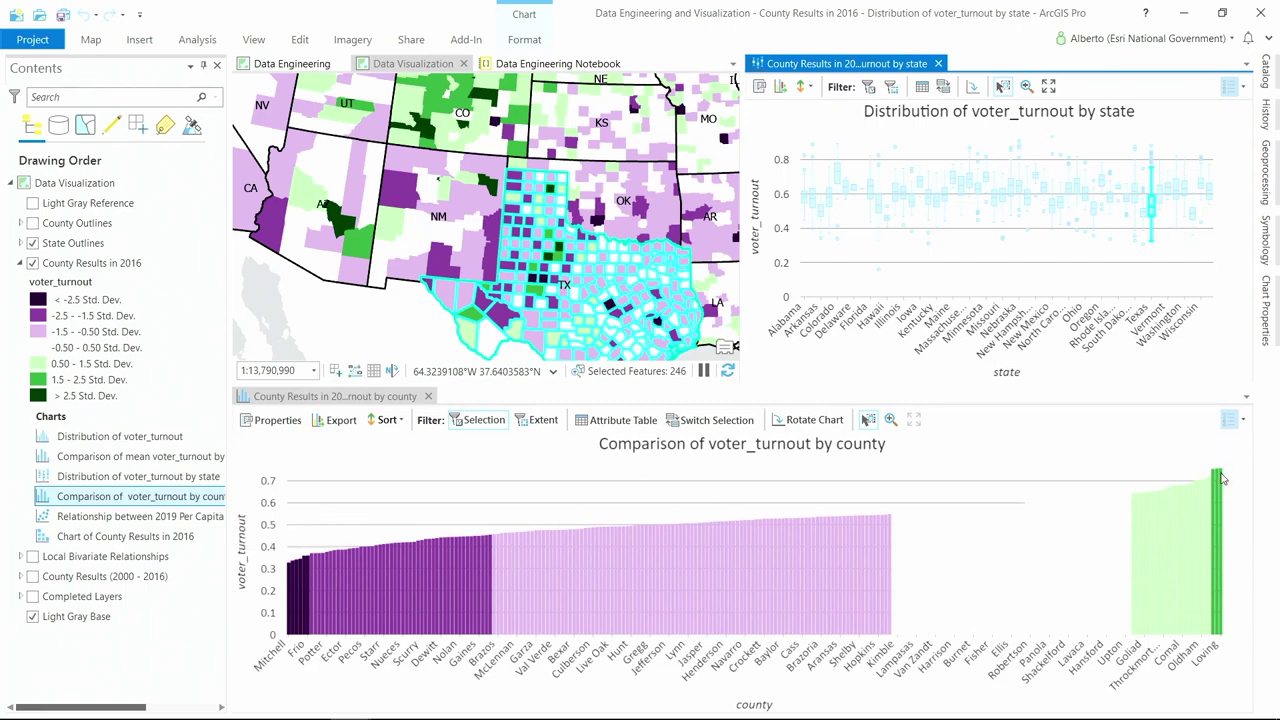
left_click_drag(690, 277, 462, 242)
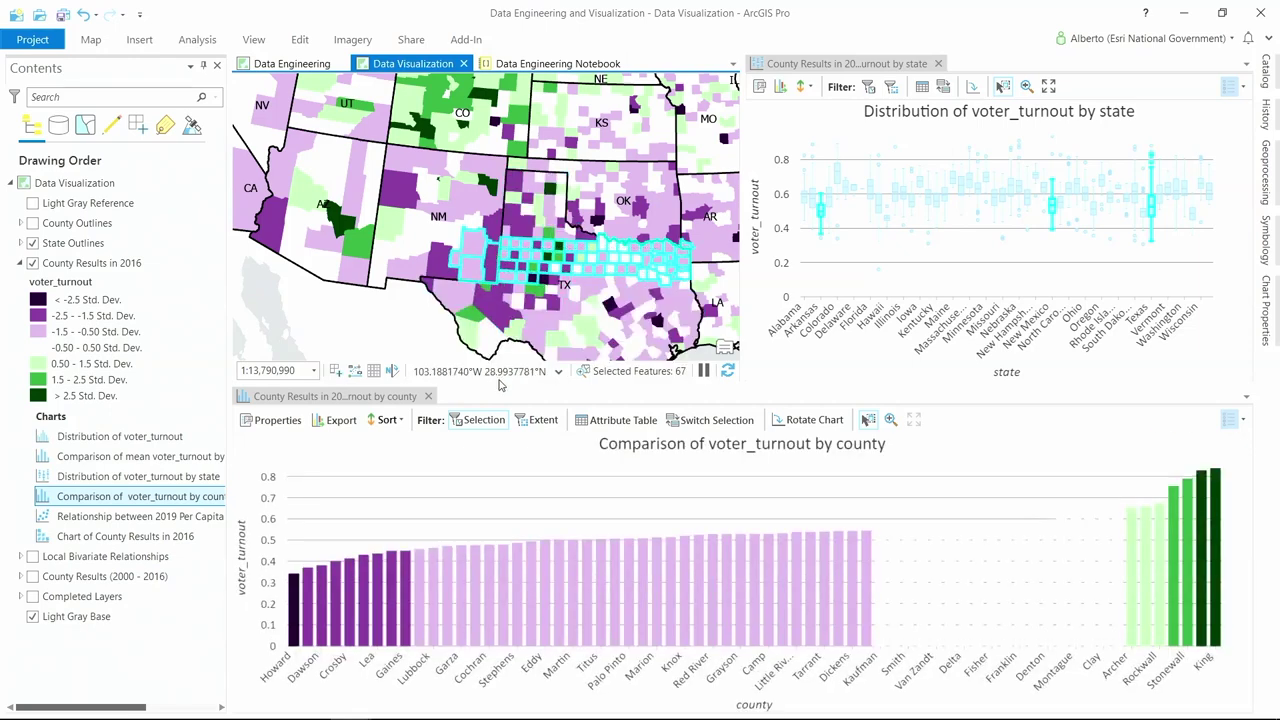
Filter the county comparison chart by map extent, and select the counties around Oklahoma to explore them as the map moves eastward
left_click(533, 424)
left_click_drag(680, 186, 510, 246)
left_click(91, 39)
left_click(127, 78)
left_click_drag(587, 279, 415, 273)
left_click_drag(622, 248, 488, 268)
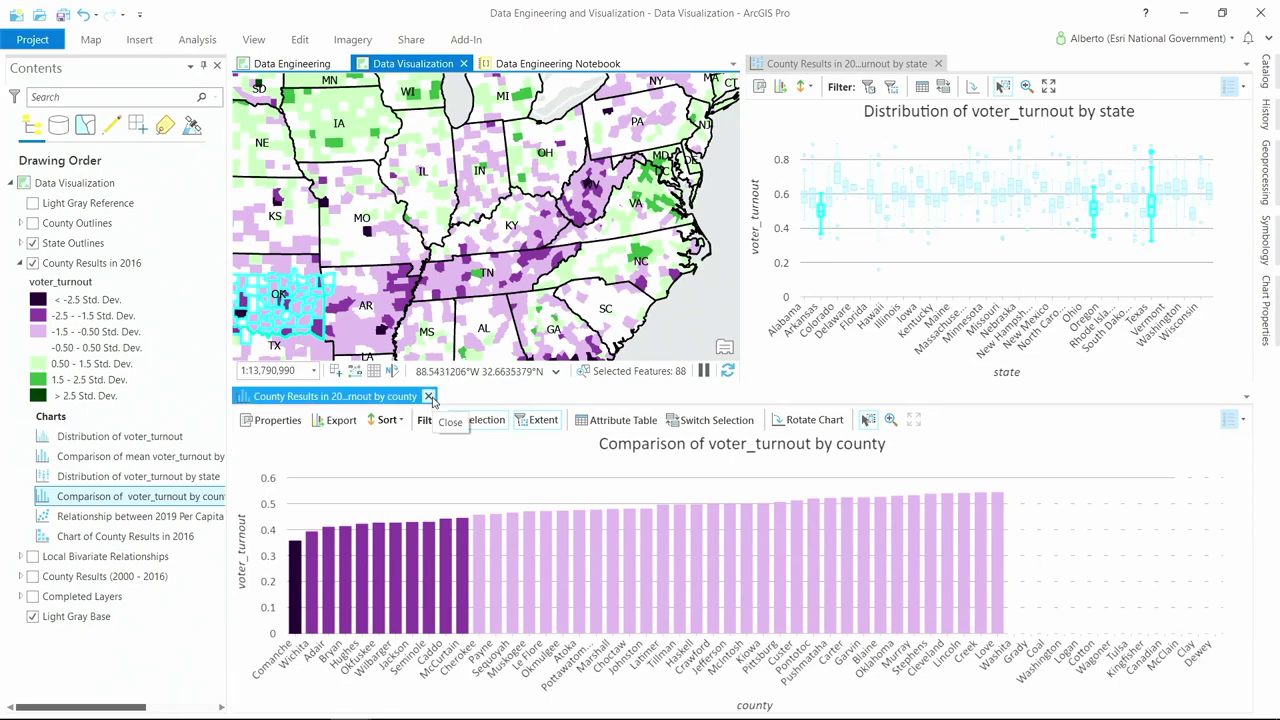
Close the Comparison of voter_turnout by county chart and the Distribution of voter_turnout by state chart
left_click(429, 397)
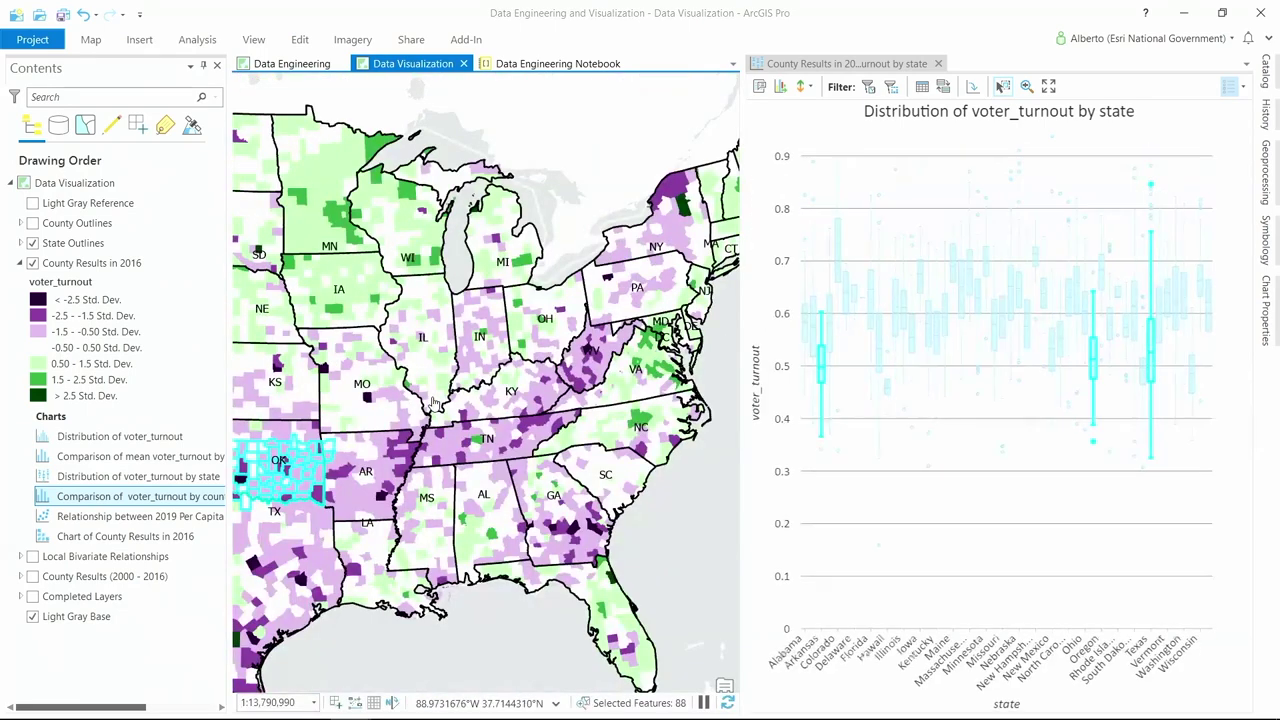
left_click(939, 63)
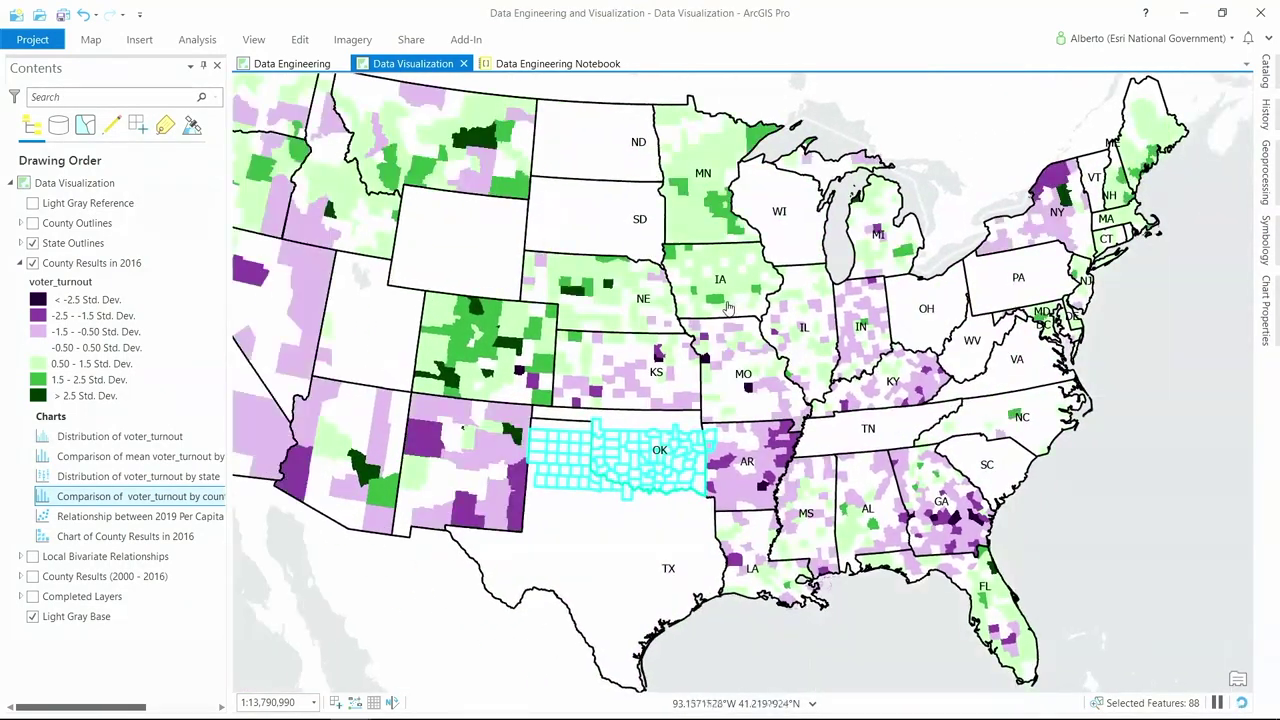
Clear the Oklahoma county selection, and open the per capita income and voter_turnout relationship chart enlarged beneath the map
left_click(95, 42)
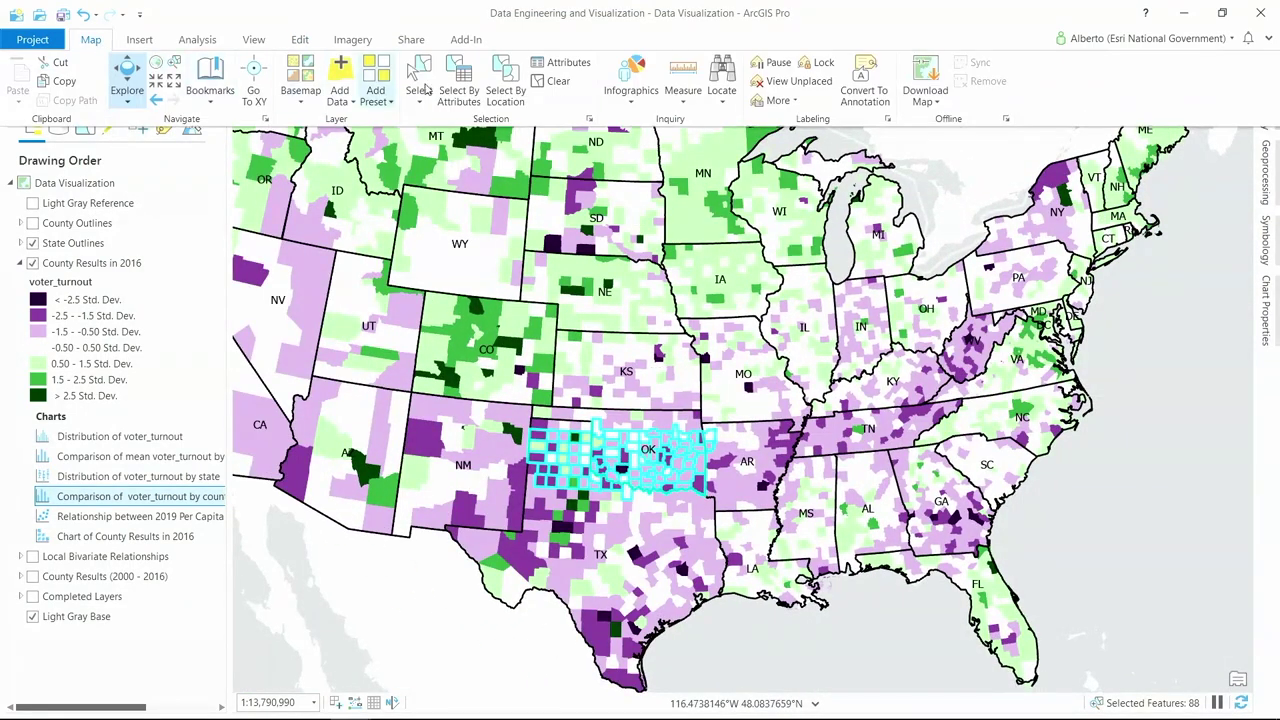
left_click(566, 83)
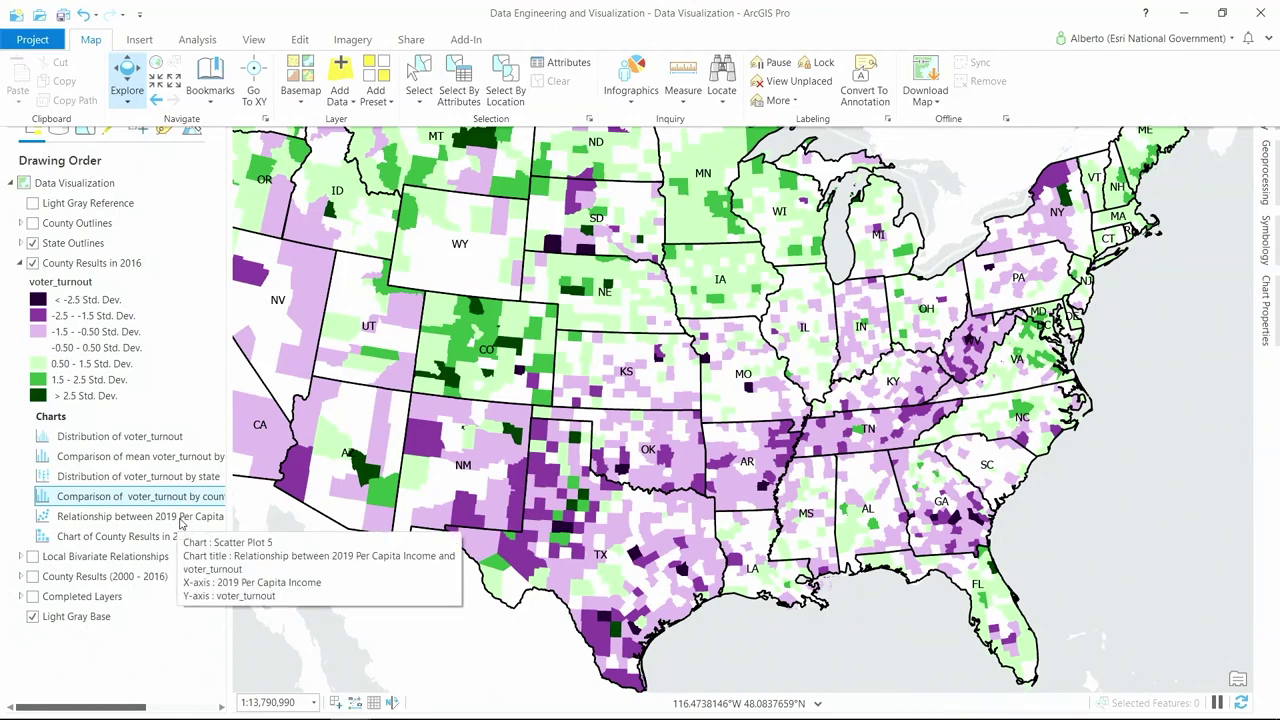
double_click(181, 518)
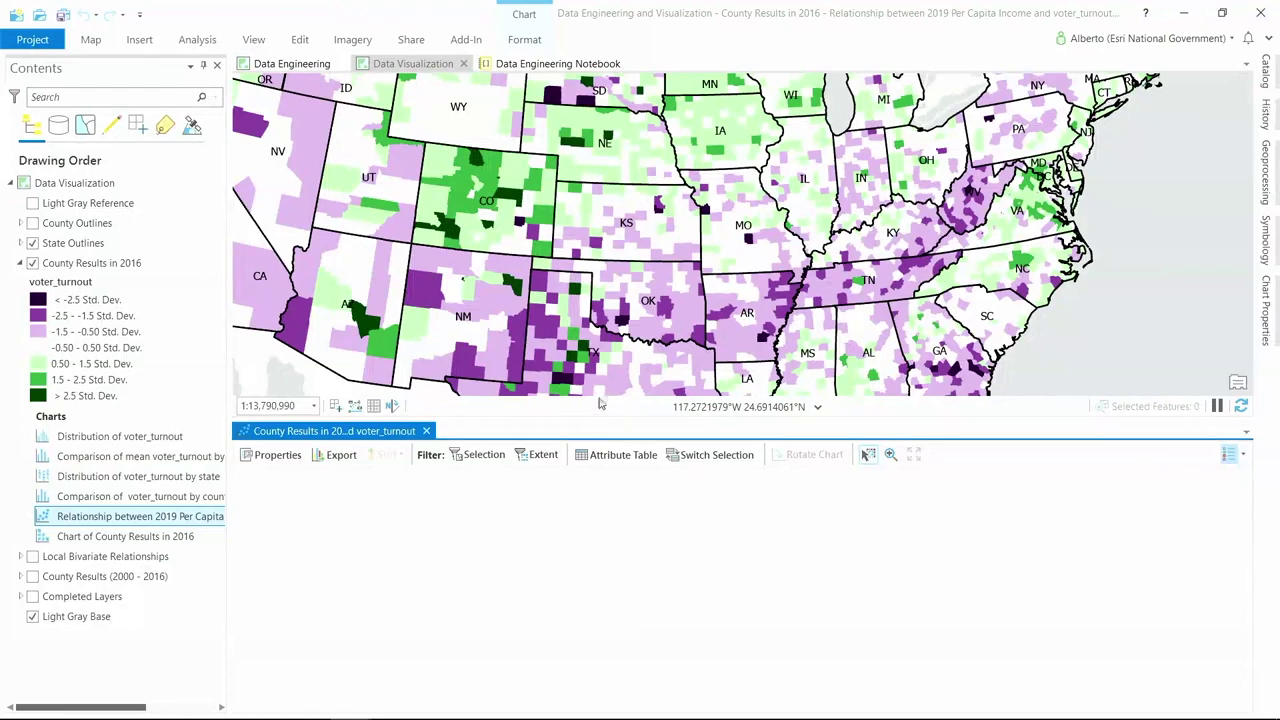
left_click_drag(608, 418, 608, 320)
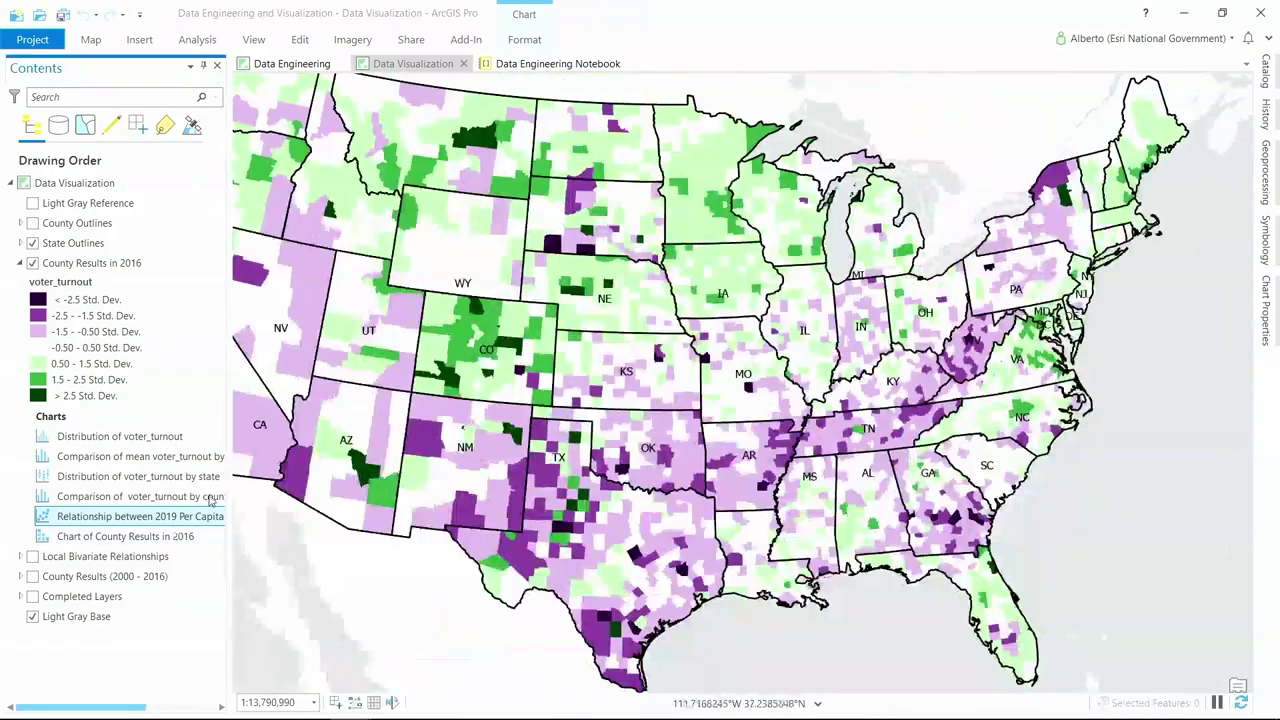
Open the Chart of County Results in 2016 scatter plot matrix and dock it beside the map
double_click(177, 536)
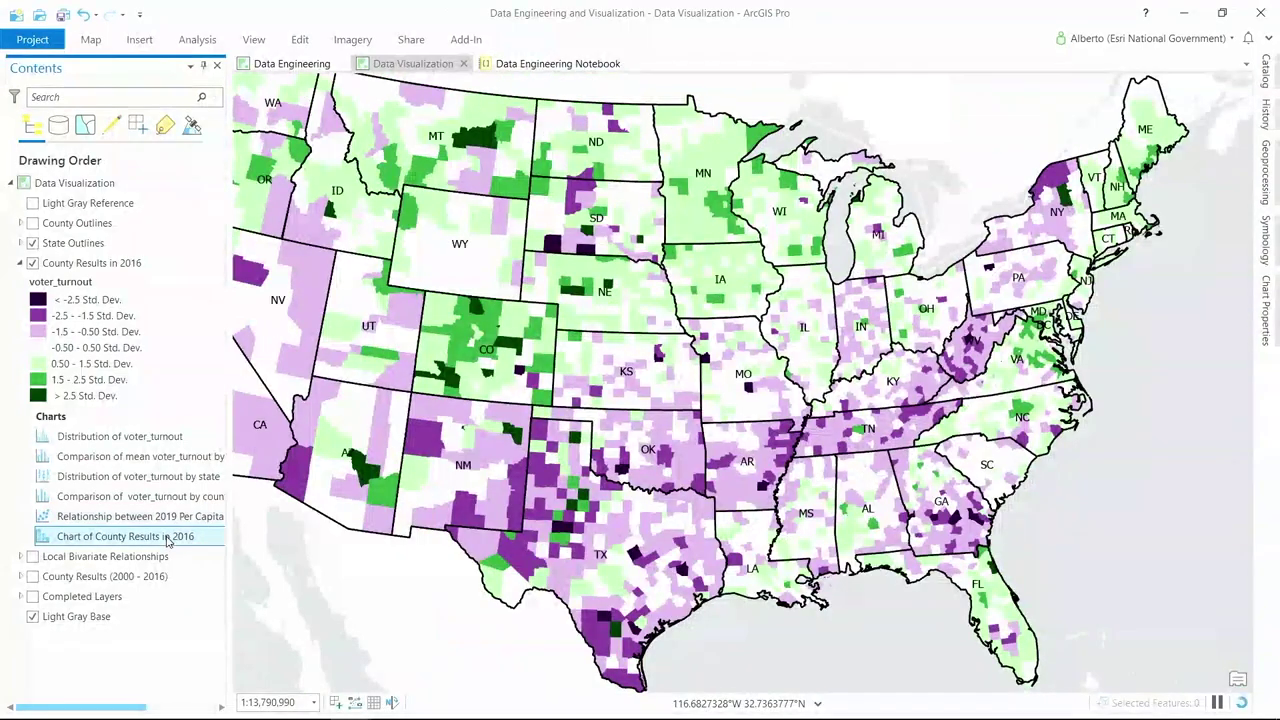
left_click_drag(397, 287, 790, 170)
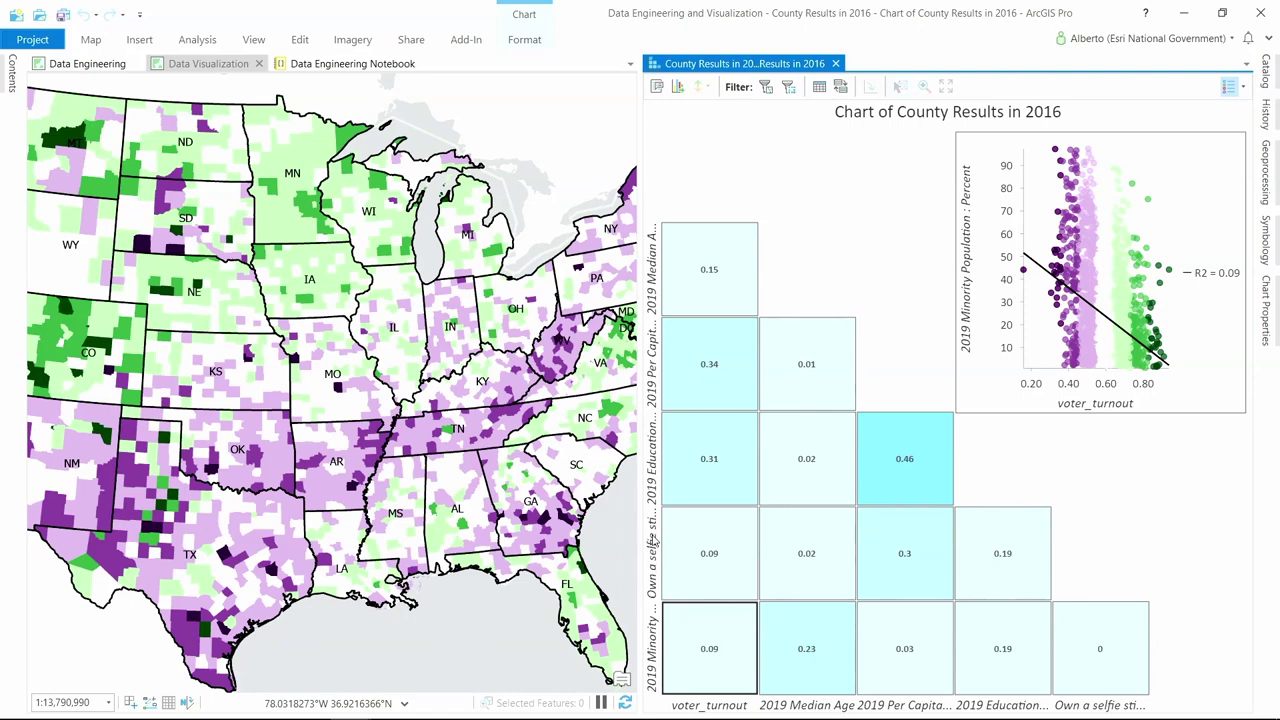
left_click_drag(509, 492, 463, 495)
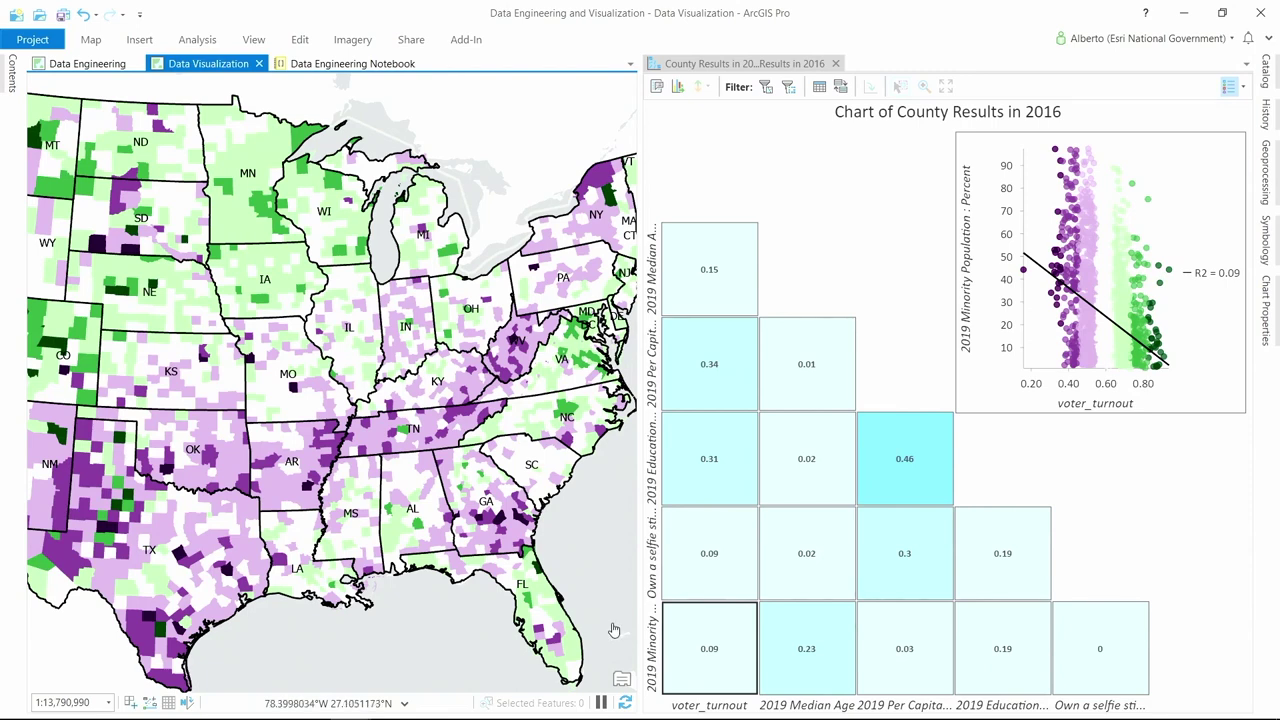
Filter the scatter plot matrix by map extent, and examine its relationships as the view narrows from the Southeast to Florida
left_click(790, 90)
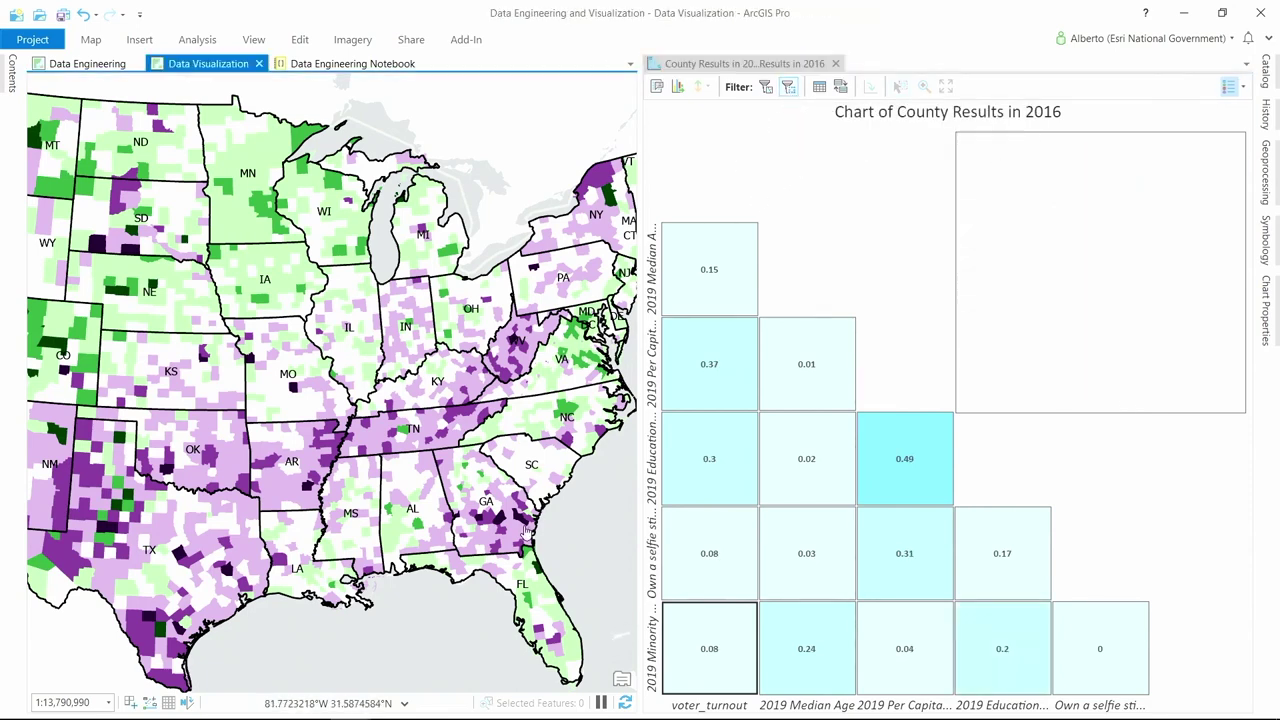
scroll(520, 510, "up", 1)
scroll(519, 508, "up", 1)
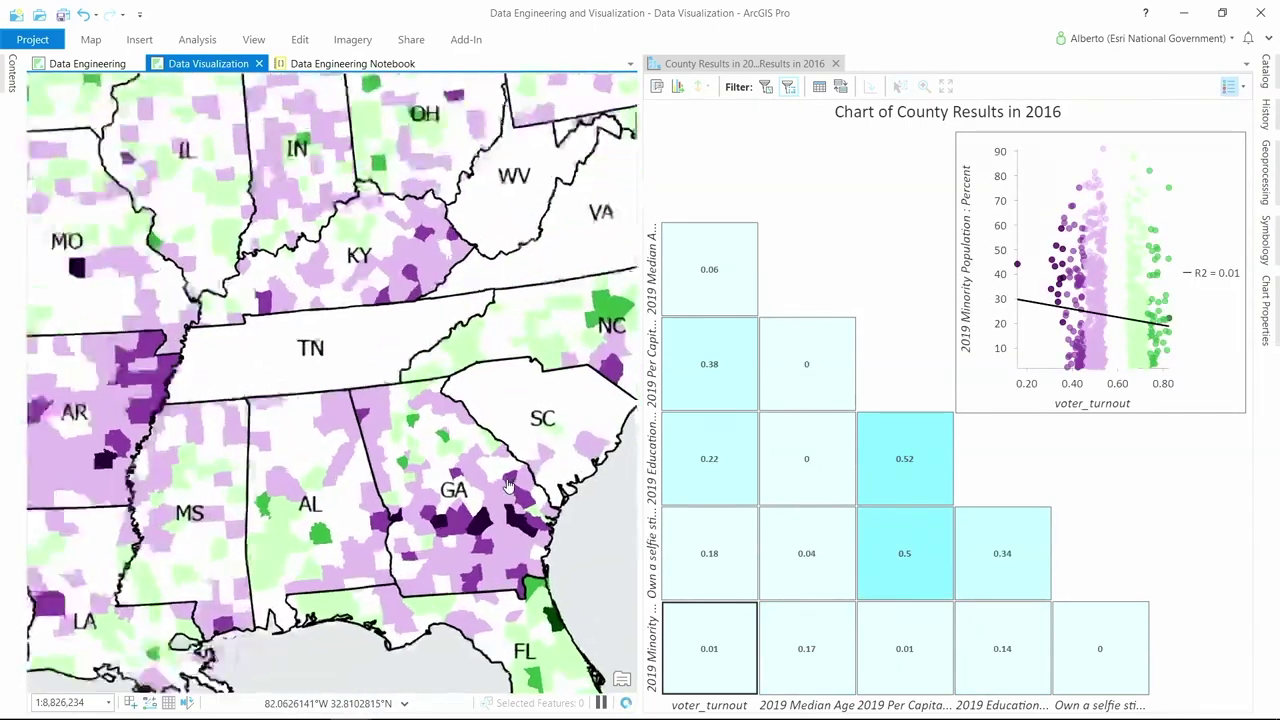
left_click_drag(505, 547, 459, 449)
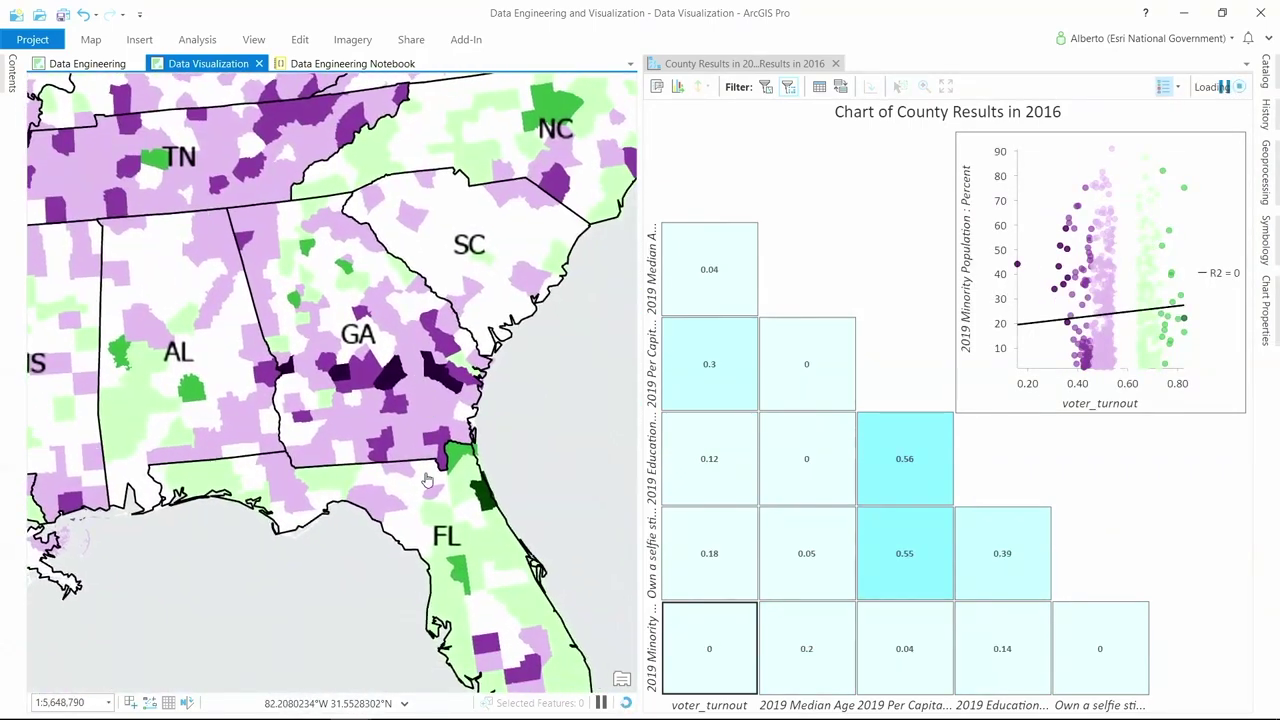
left_click_drag(473, 613, 410, 447)
scroll(483, 637, "up", 1)
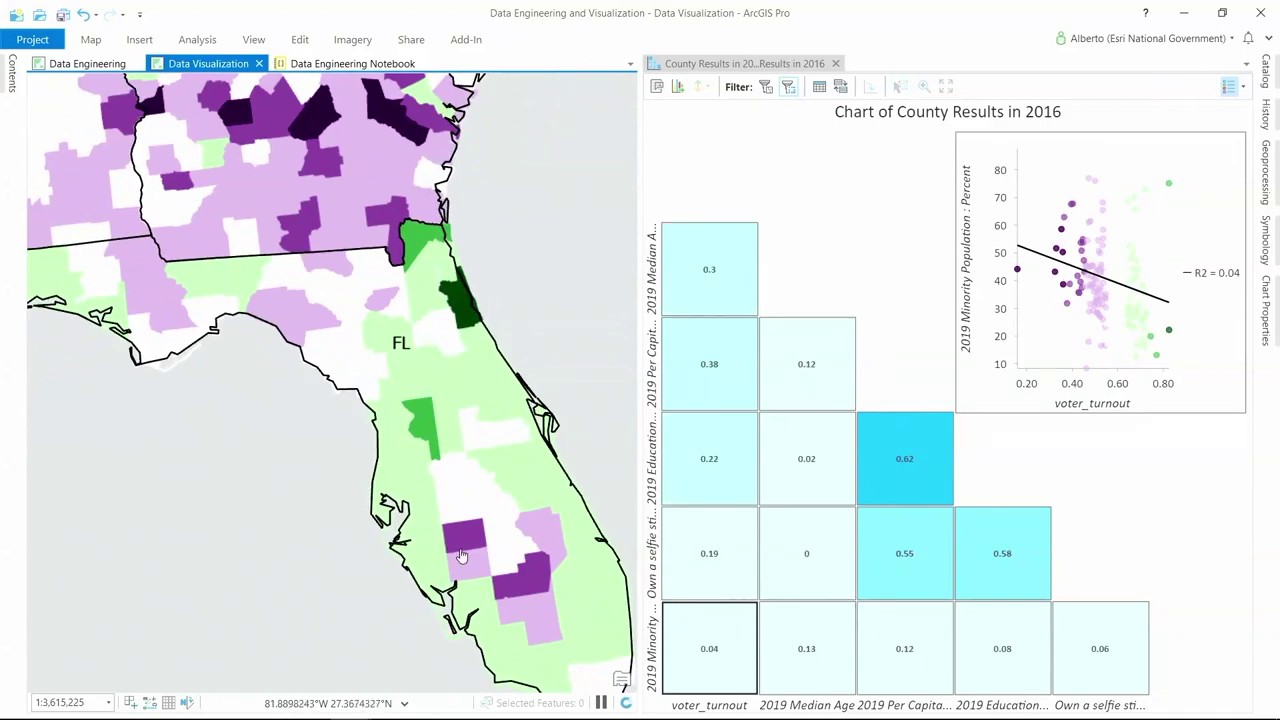
scroll(430, 488, "up", 1)
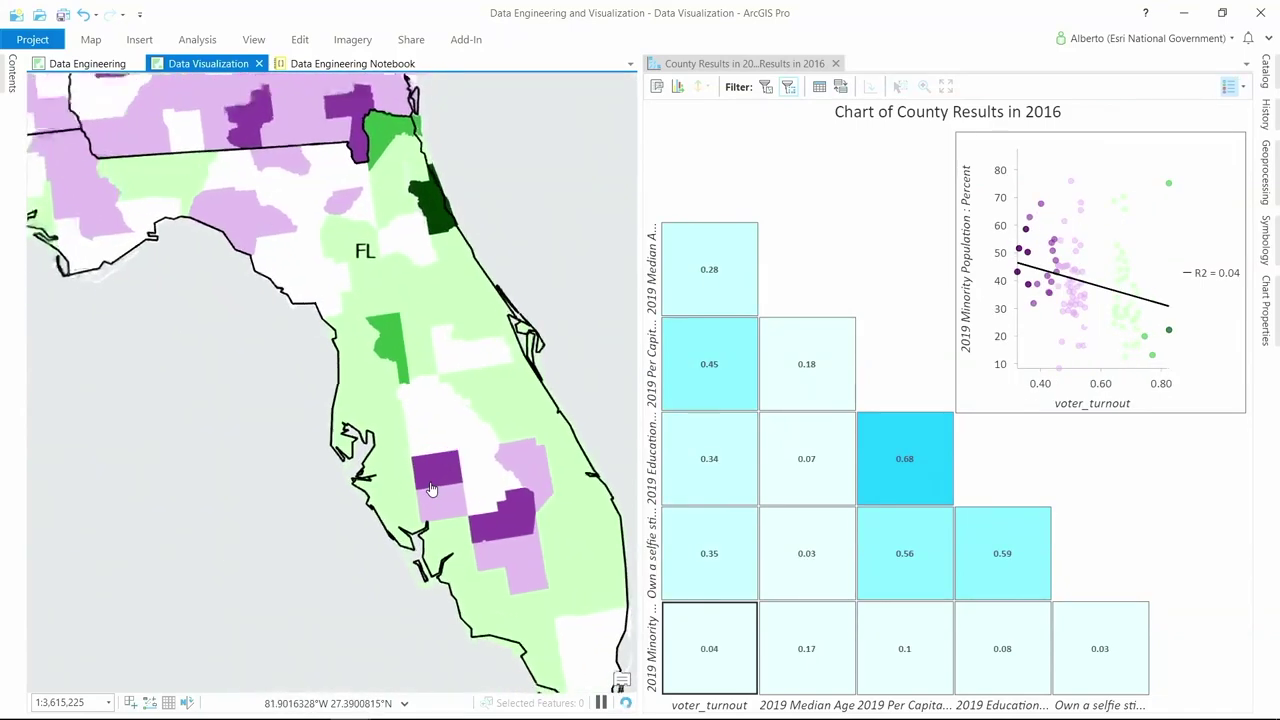
left_click_drag(429, 286, 432, 345)
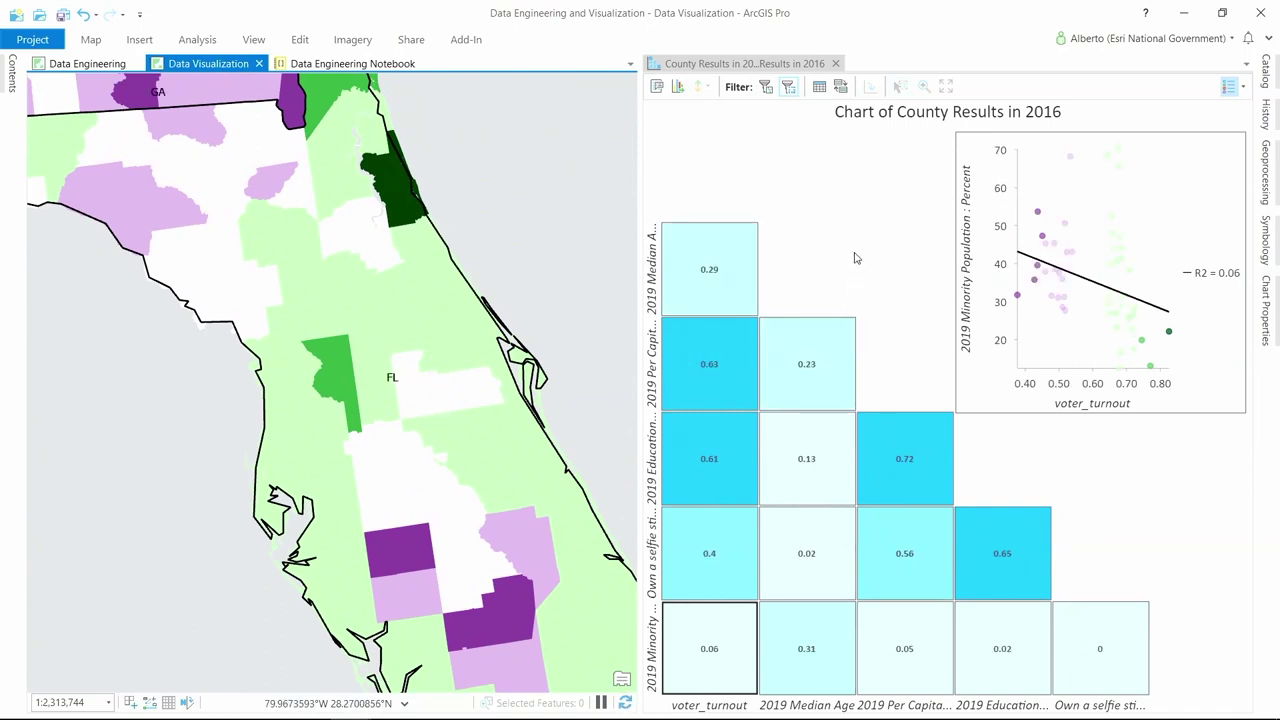
Close the Chart of County Results in 2016, and reopen and pin the Contents pane
left_click(835, 63)
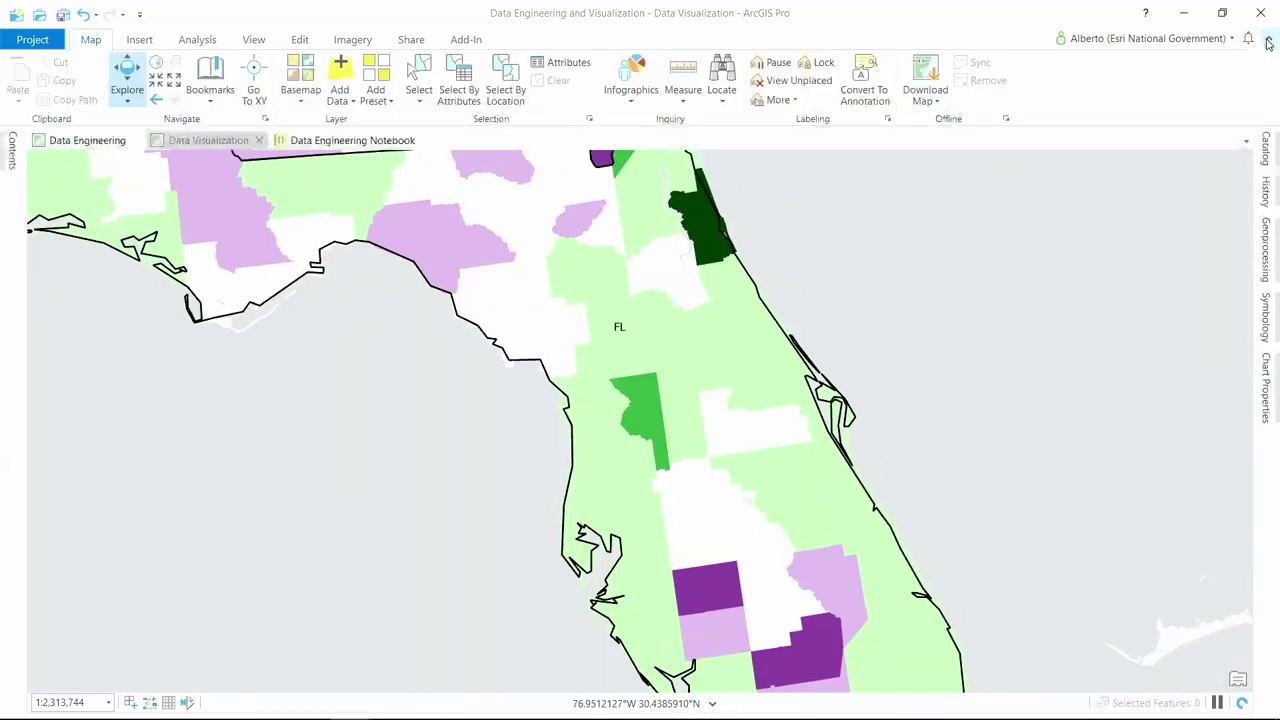
left_click(12, 150)
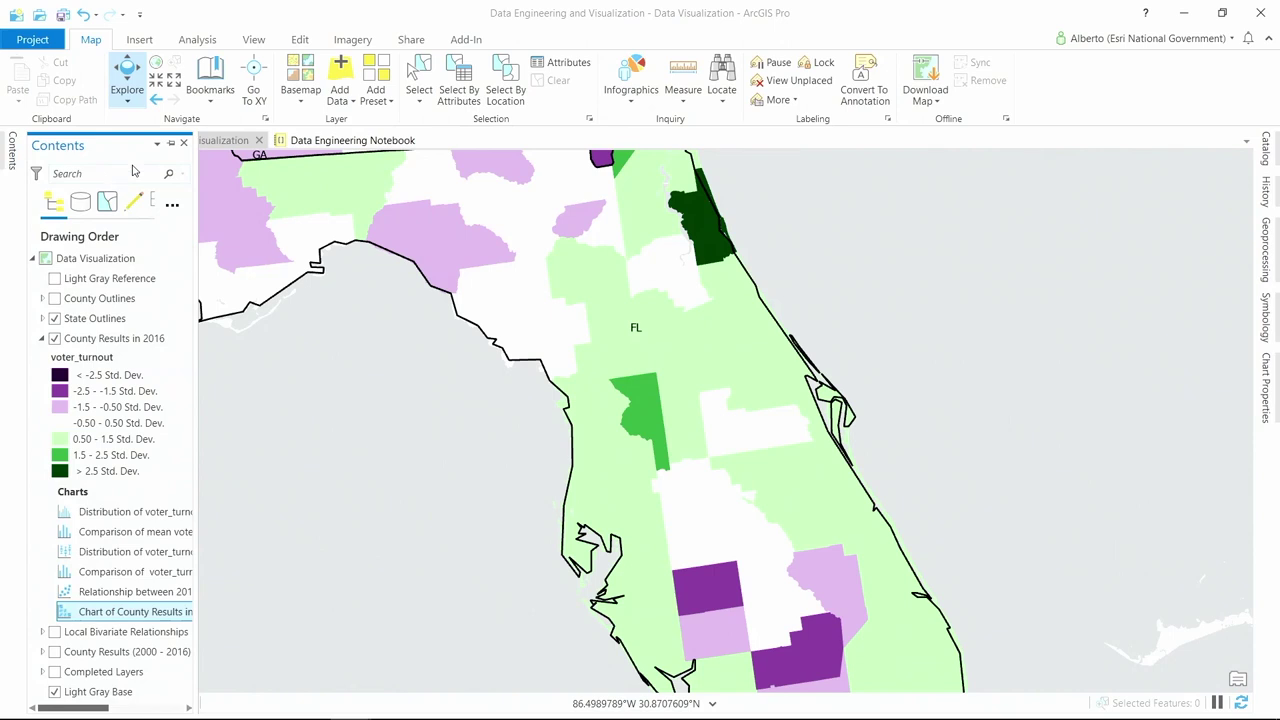
left_click(171, 148)
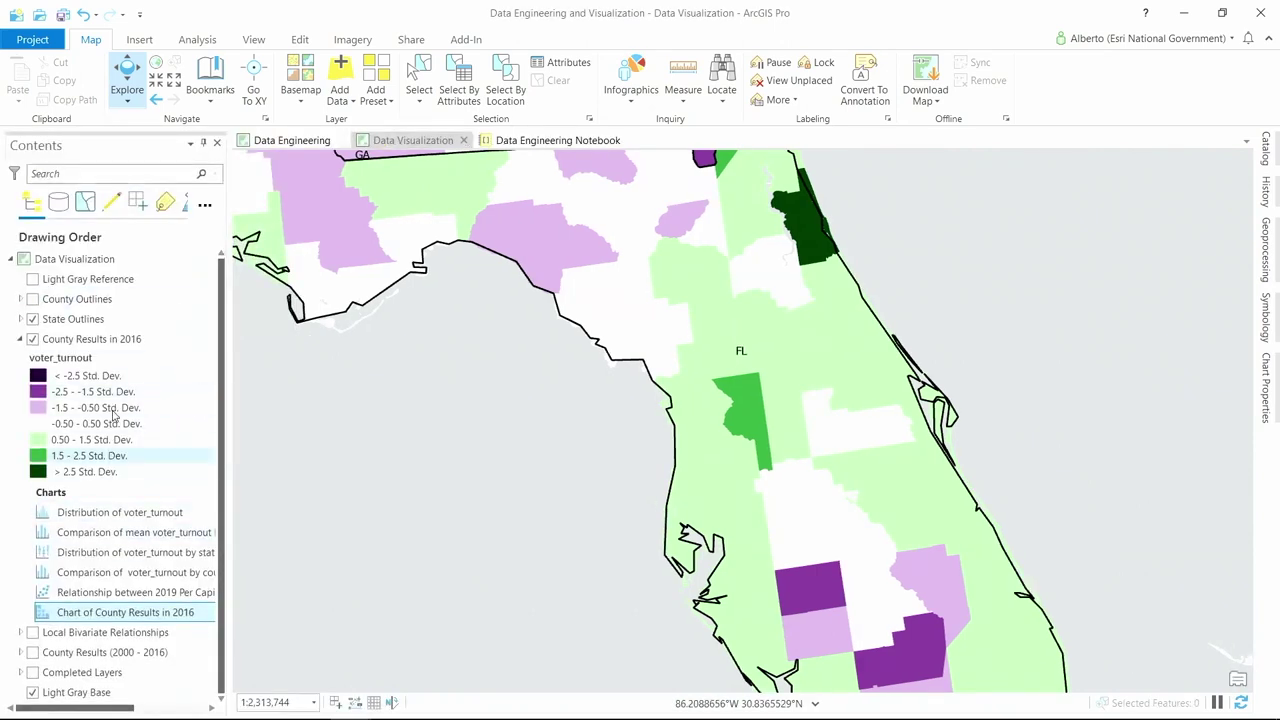
Collapse and hide County Results in 2016, and display the Local Bivariate Relationships layers across the country with the group expanded
left_click(21, 340)
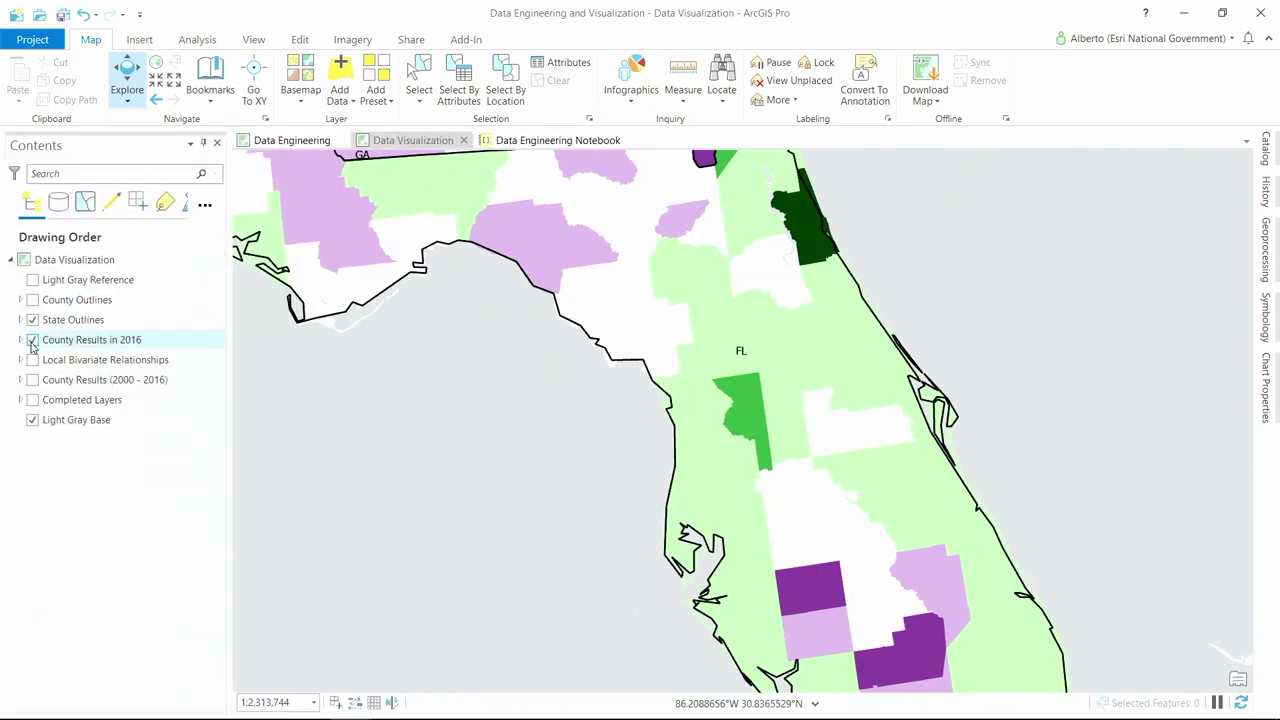
left_click(33, 340)
left_click(33, 360)
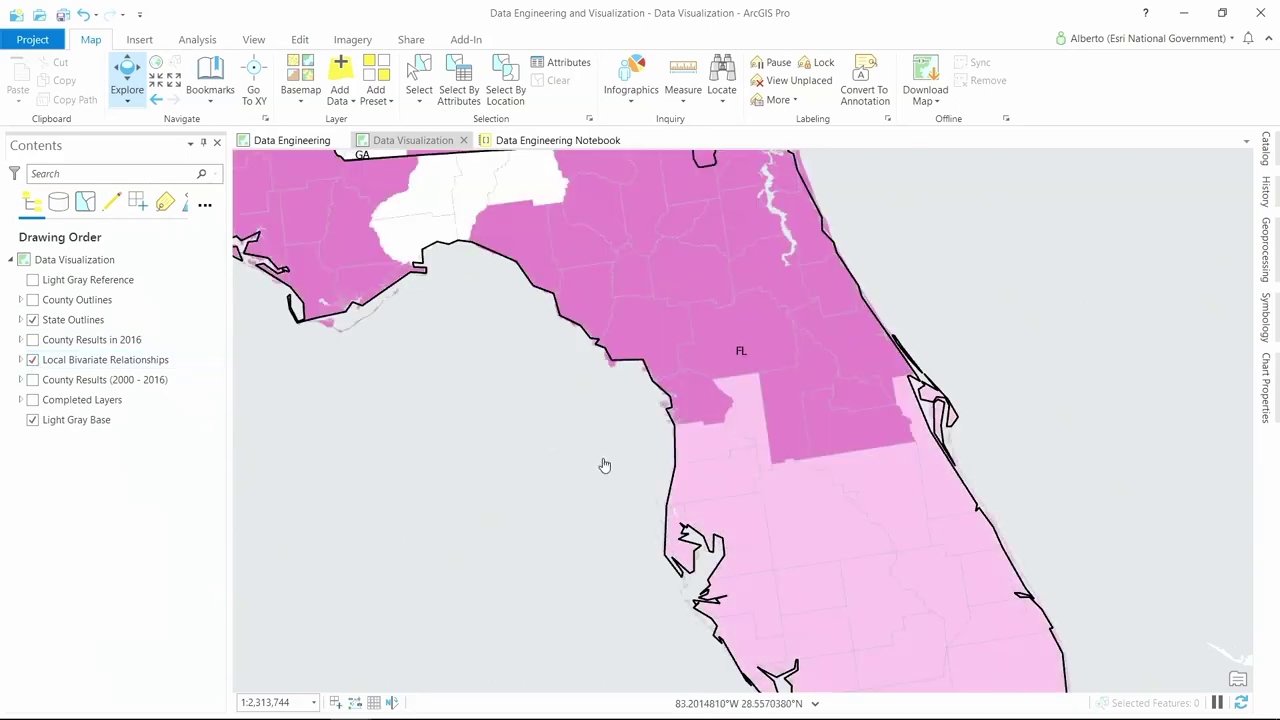
scroll(603, 463, "down", 5)
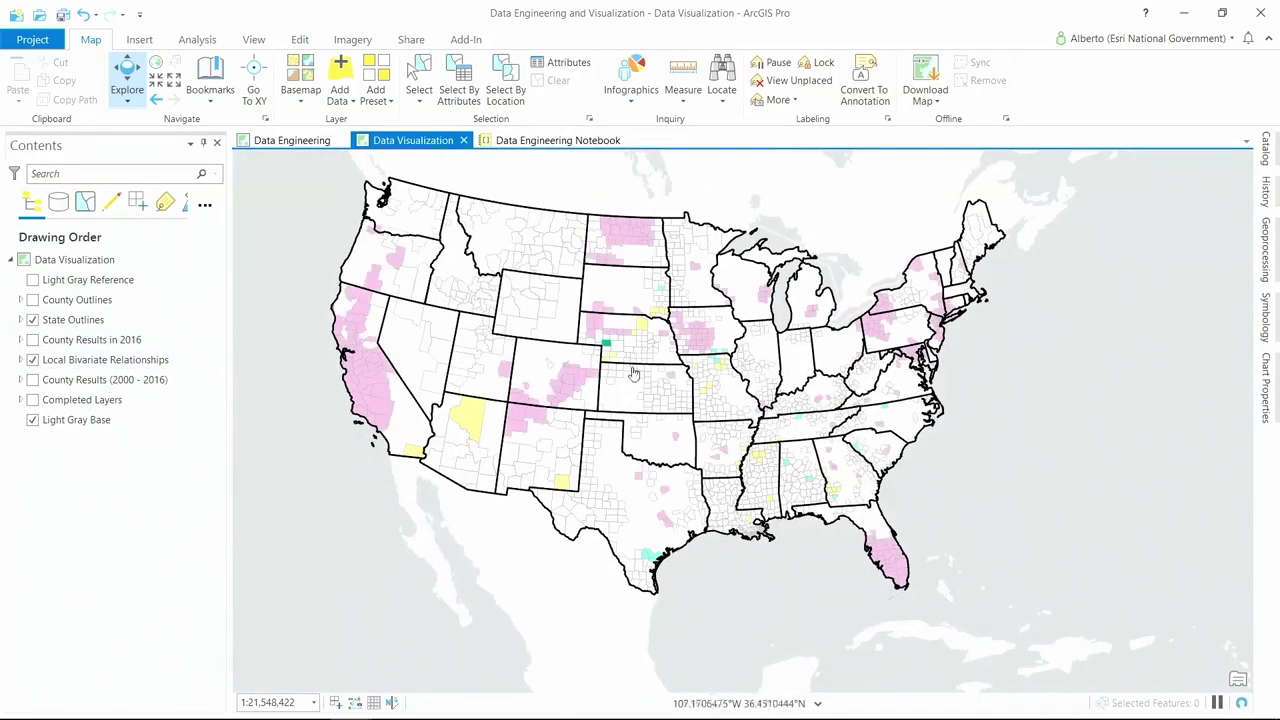
left_click(24, 364)
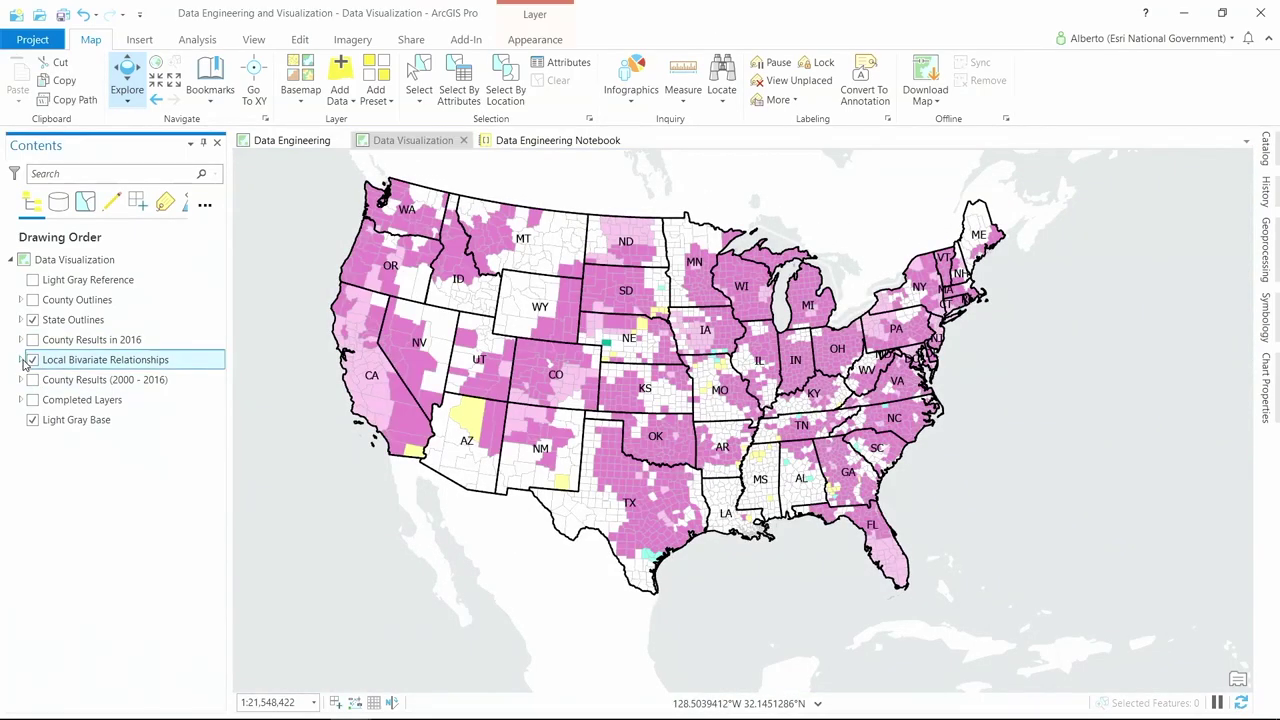
left_click(21, 361)
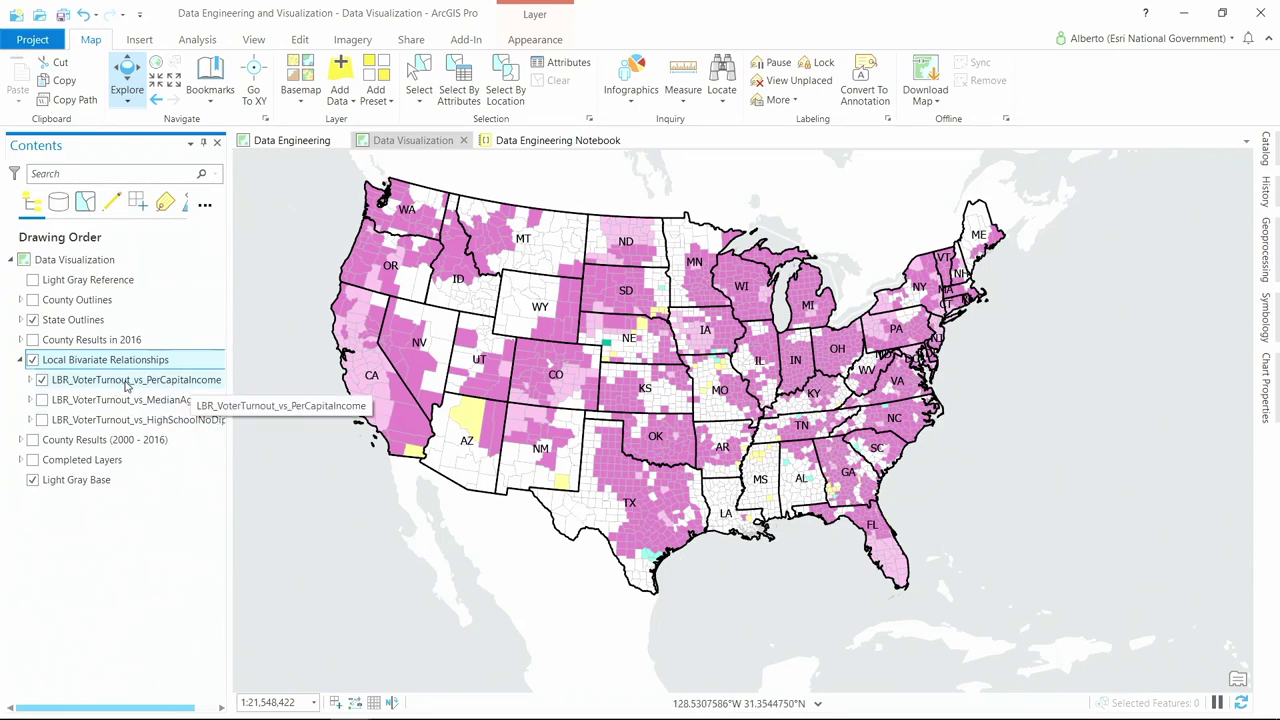
Examine the LBR_VoterTurnout_vs_PerCapitaIncome legend and the local scatter plot of a county in eastern Oklahoma
left_click(686, 456)
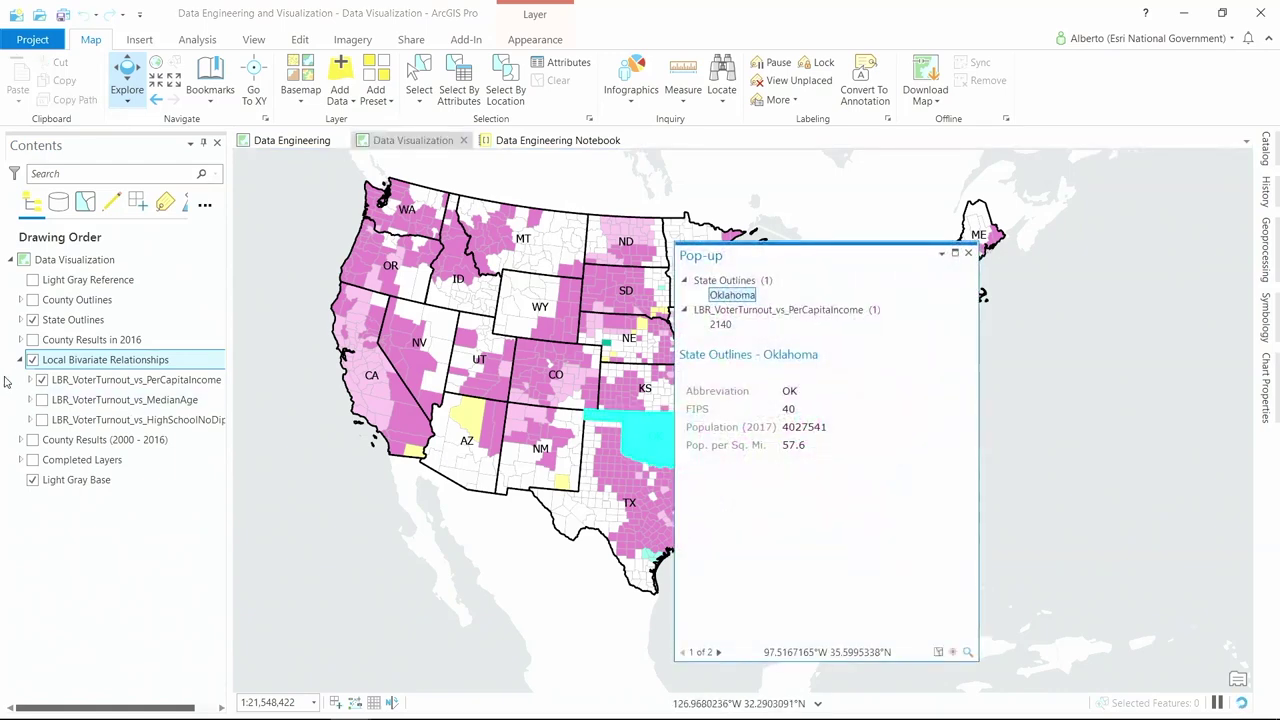
left_click(30, 380)
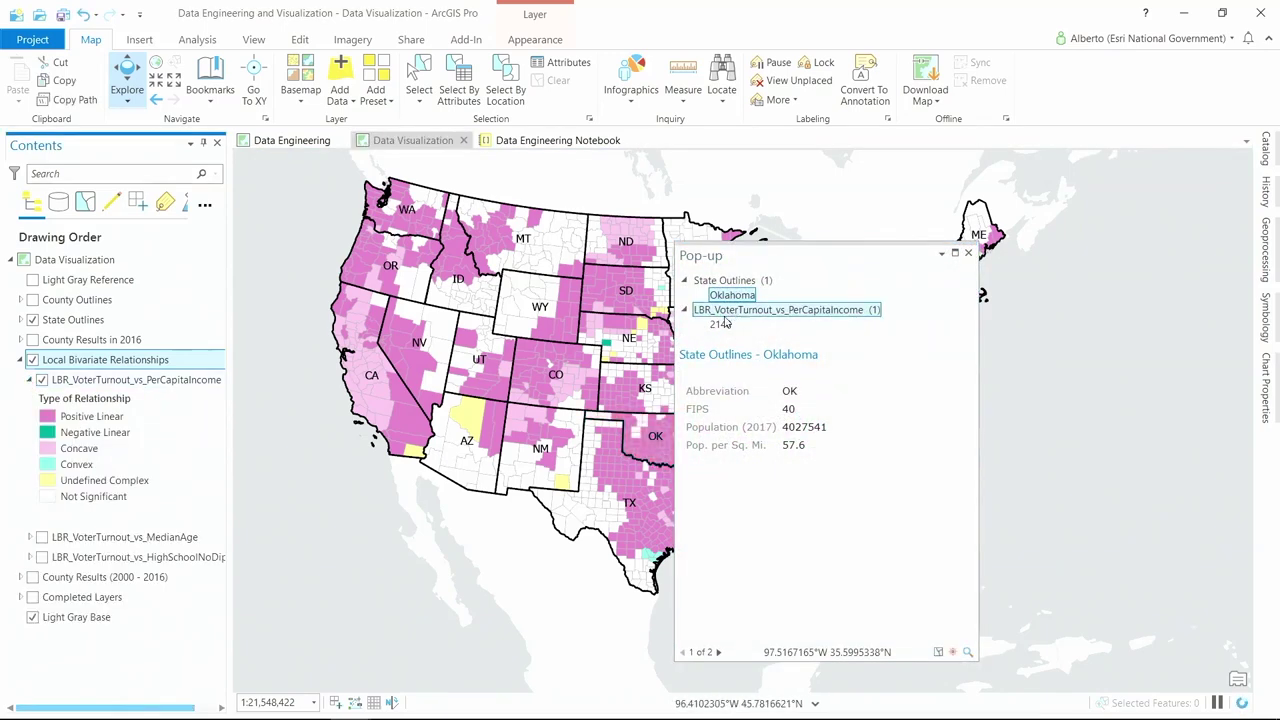
left_click(720, 324)
left_click_drag(832, 258, 1087, 220)
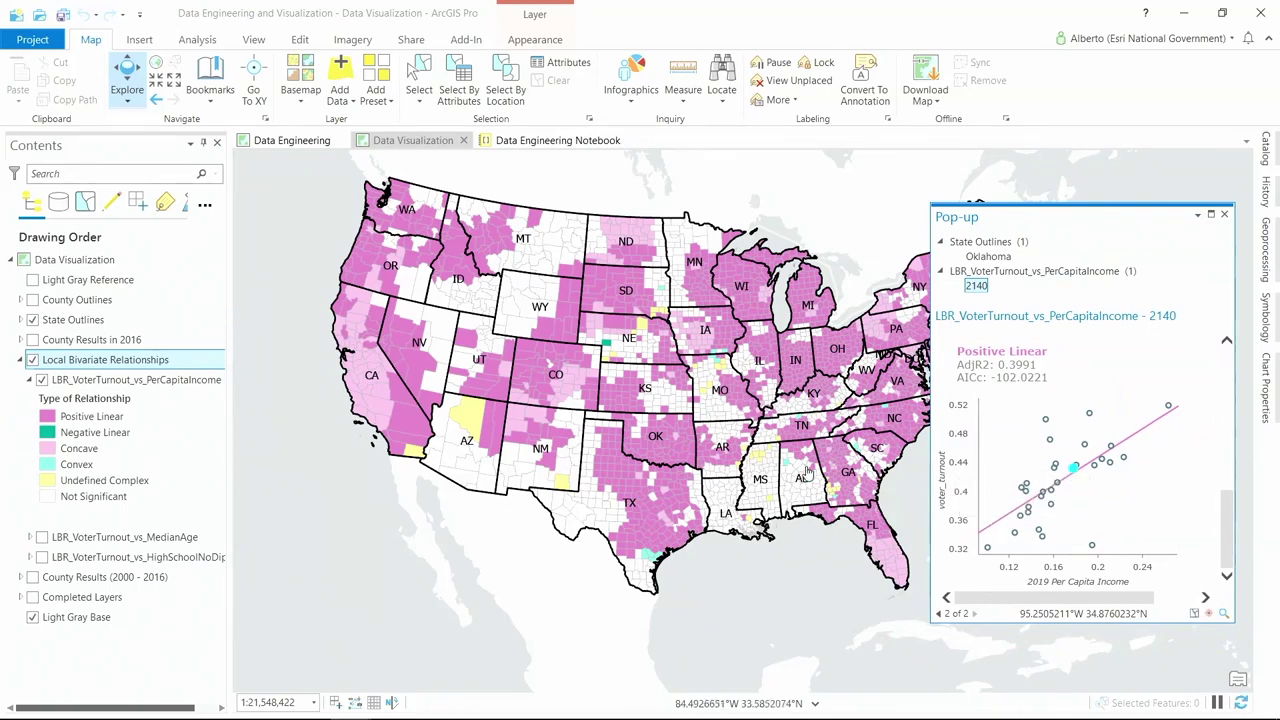
left_click_drag(781, 486, 710, 523)
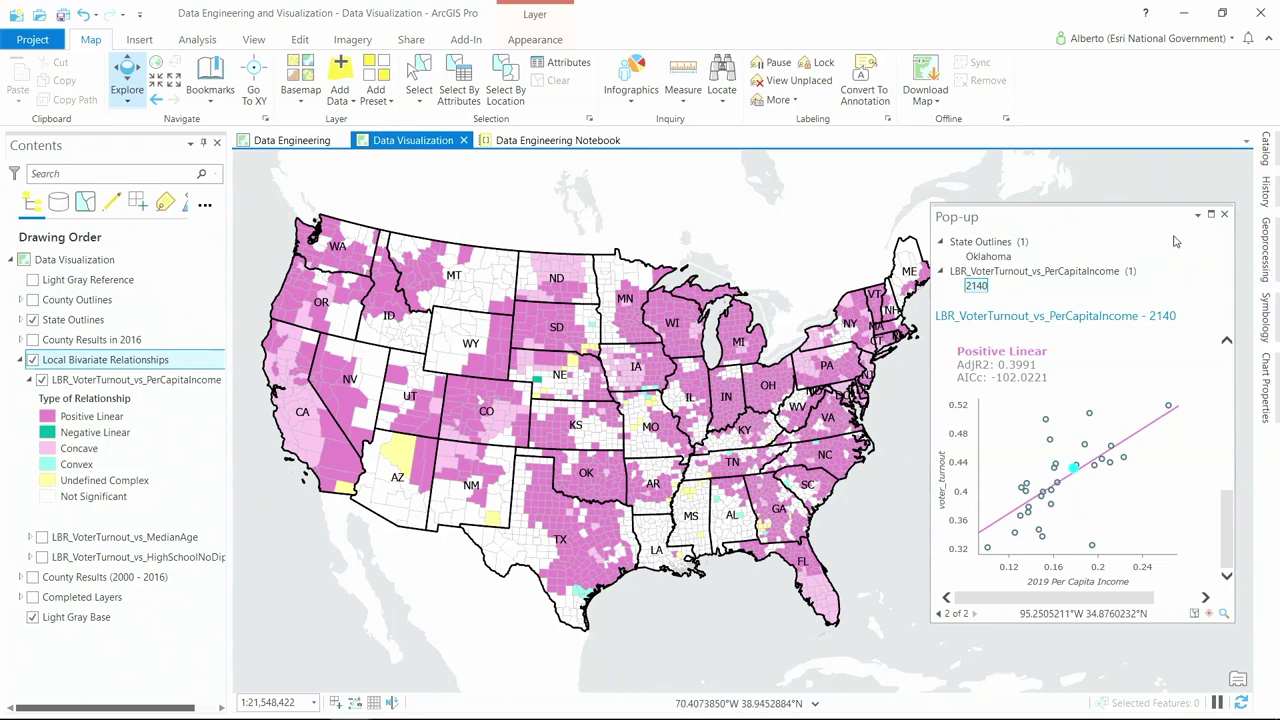
left_click(1225, 216)
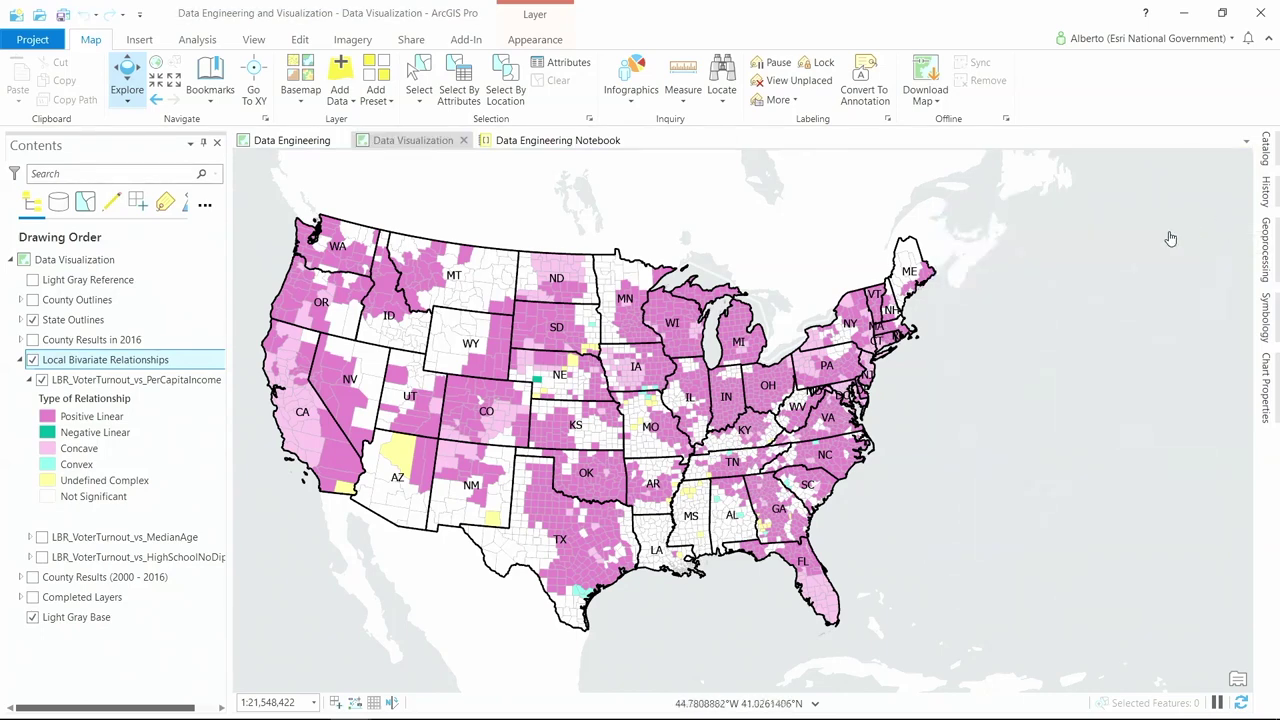
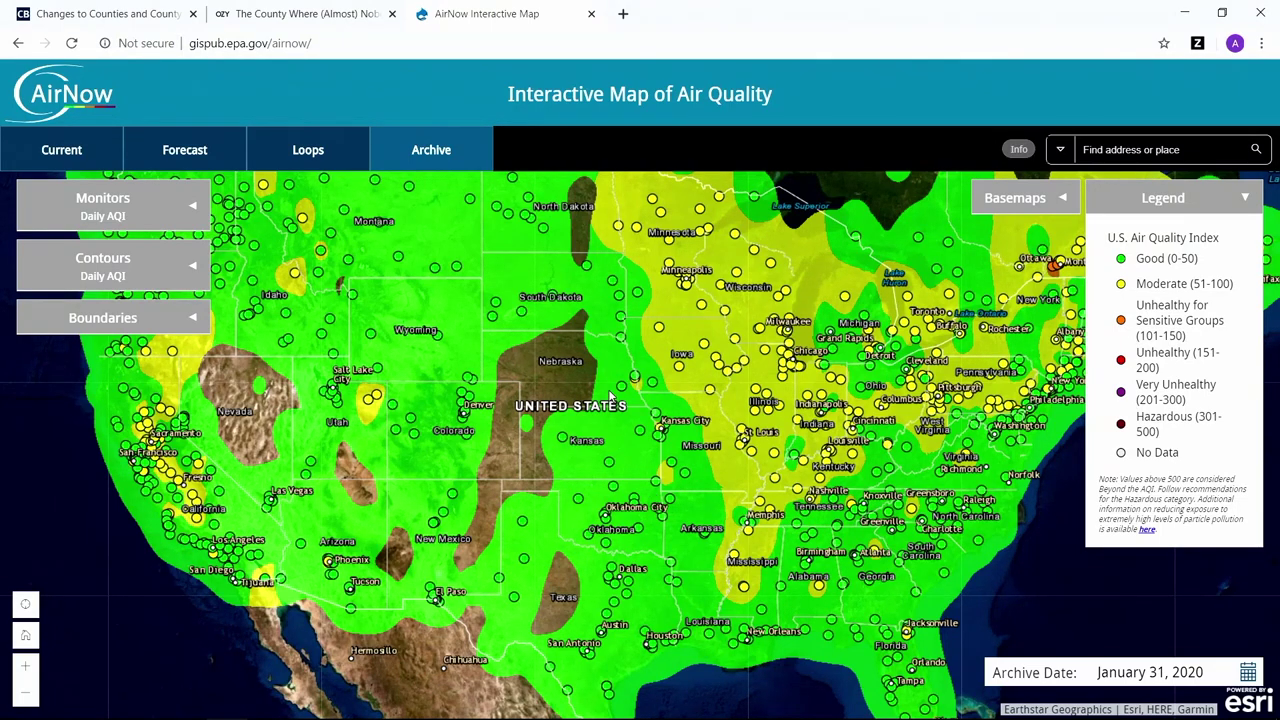
Examine the AirNow air quality map around Missouri, and switch to the ArcGIS_EBKRP_AirQuality project in ArcGIS Pro
left_click_drag(621, 386, 788, 494)
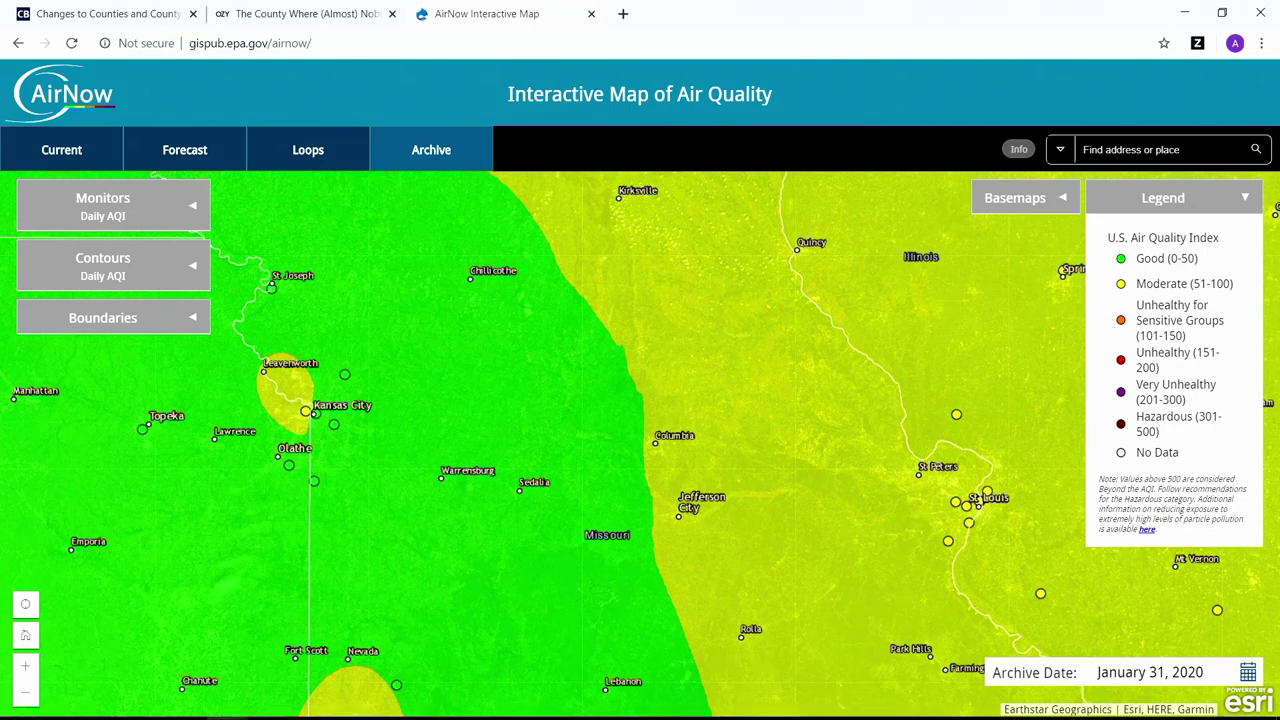
mouse_move(355, 705)
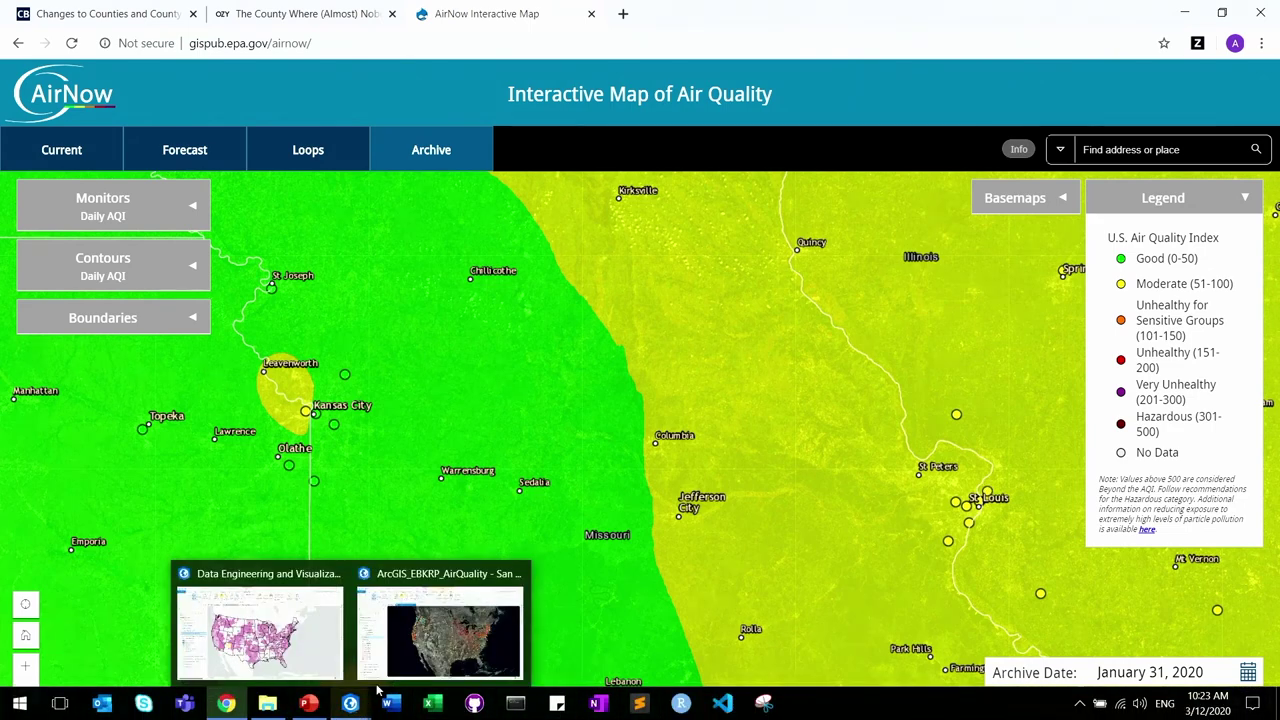
left_click(428, 642)
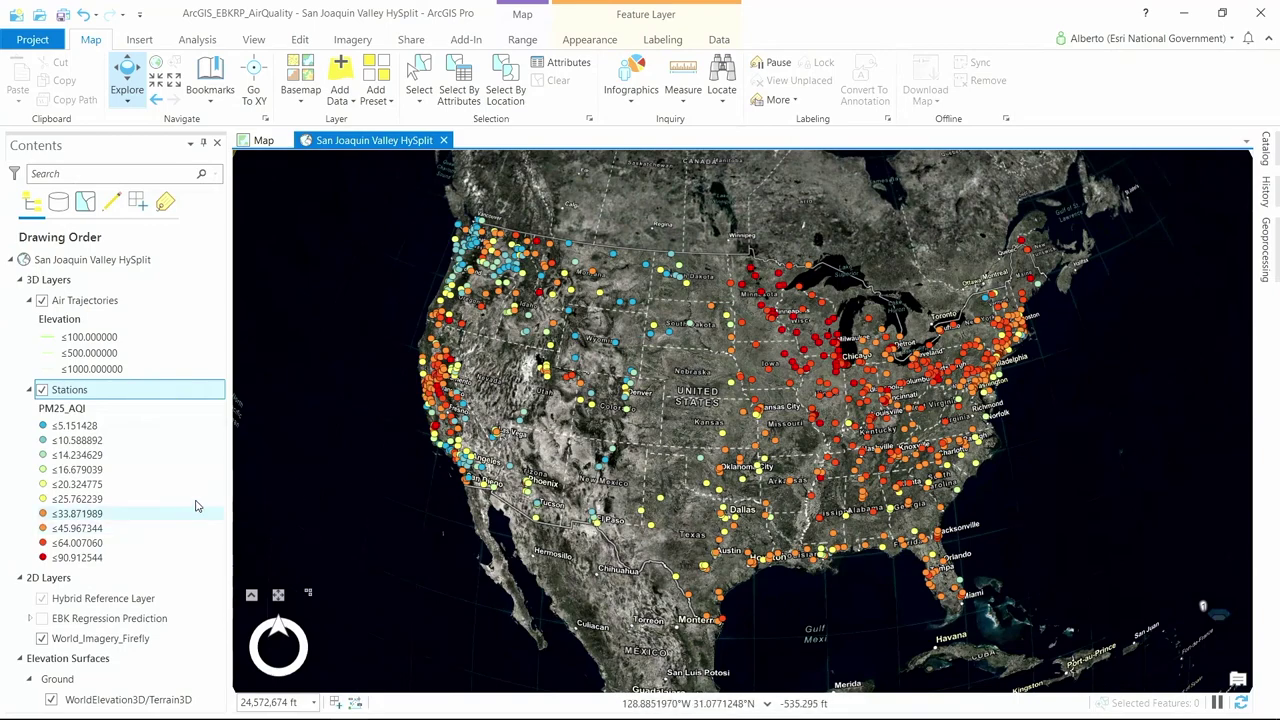
View the first San Joaquin Valley bookmark and then the second one in the HySplit scene
left_click(208, 90)
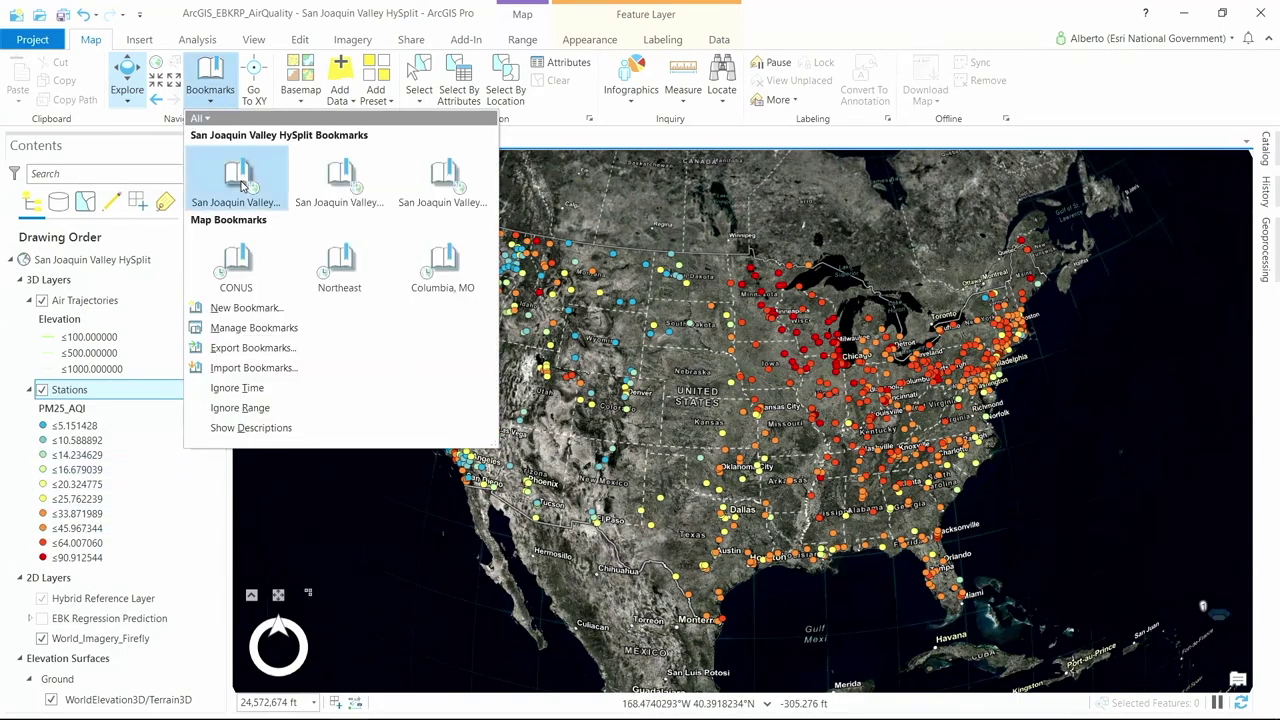
left_click(233, 180)
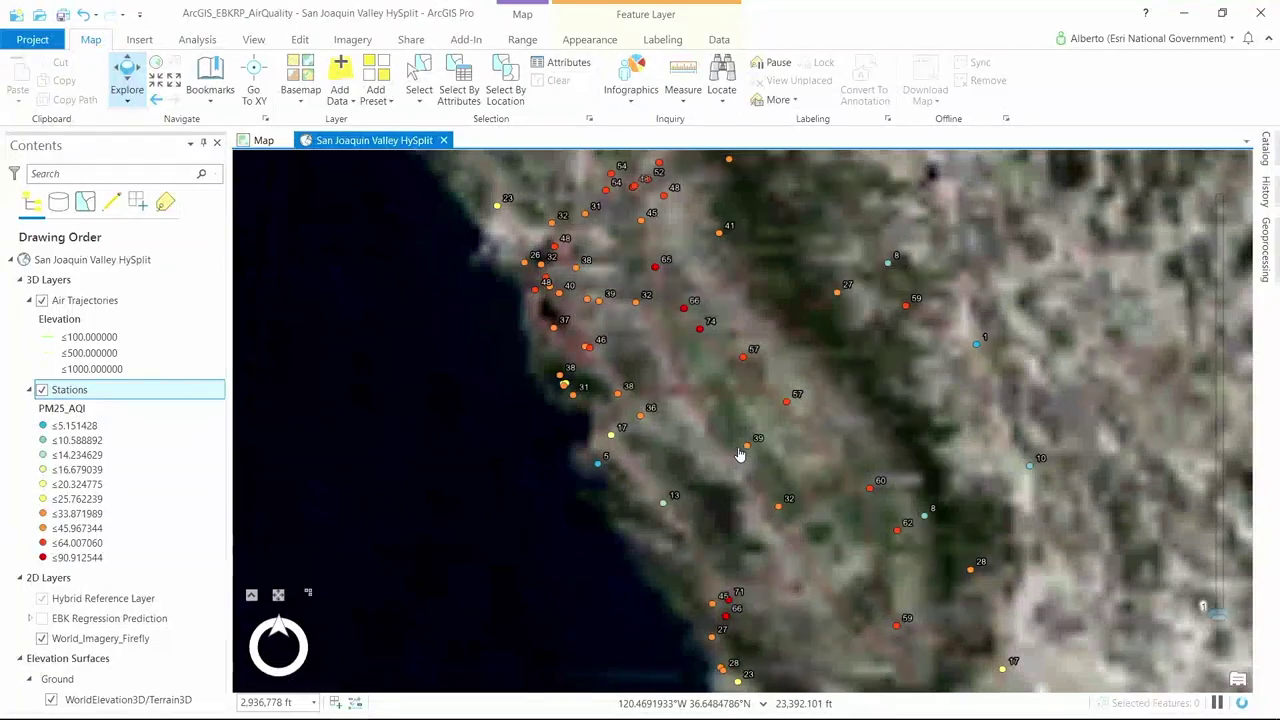
left_click(210, 85)
left_click(341, 178)
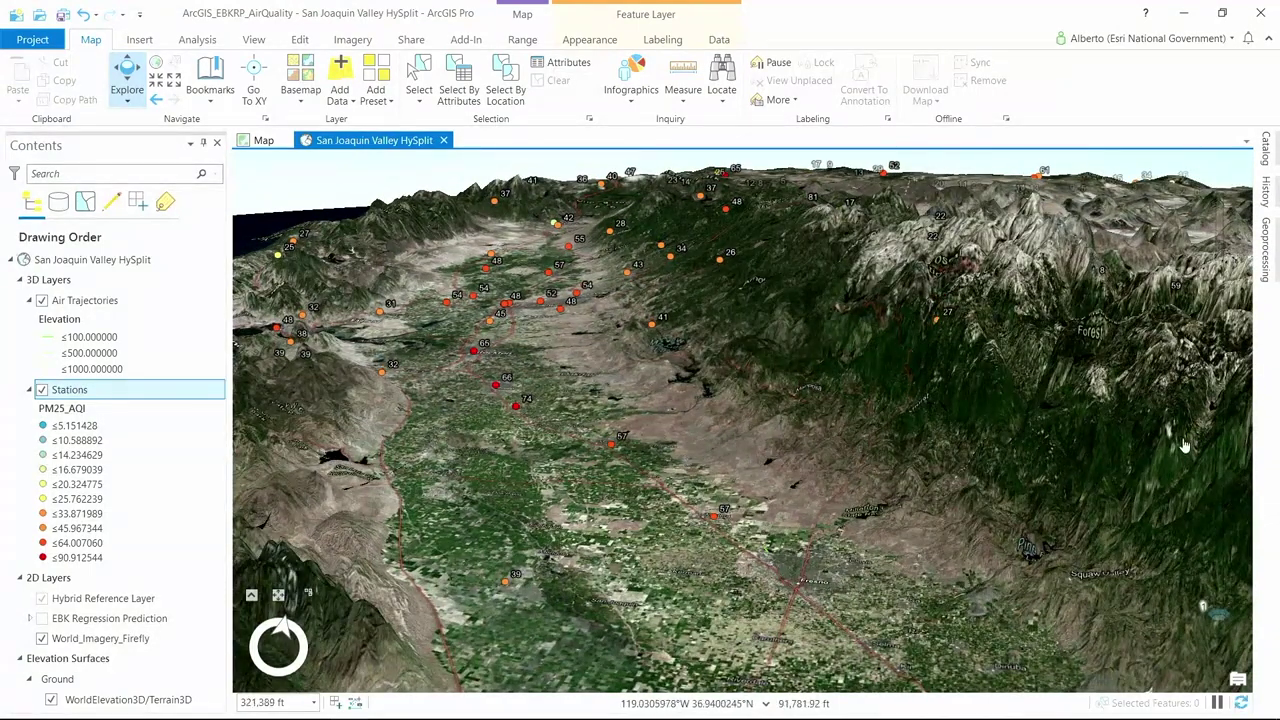
Advance the range playback to display the air trajectories across the San Joaquin Valley
mouse_move(1240, 462)
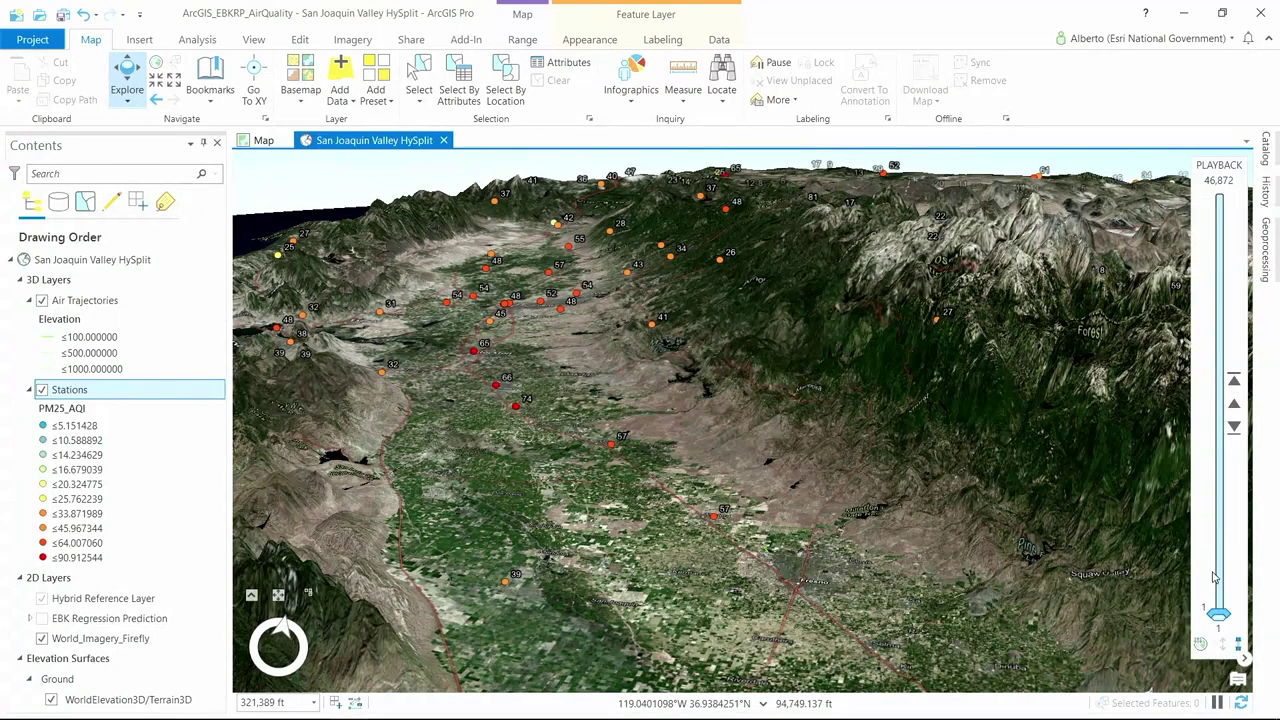
left_click(1235, 383)
left_click(1235, 383)
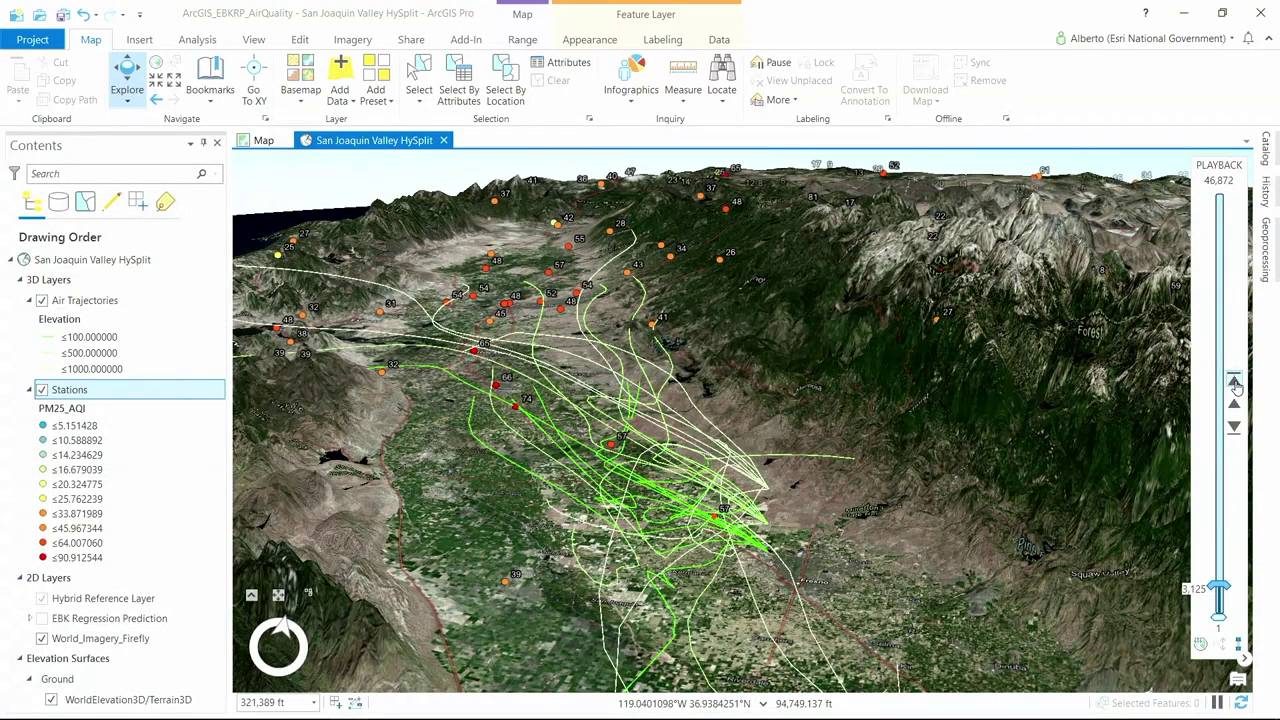
Raise the playback range to 26,555 to show more air trajectories, and go to the third San Joaquin Valley bookmark
left_click(1235, 383)
left_click(1235, 383)
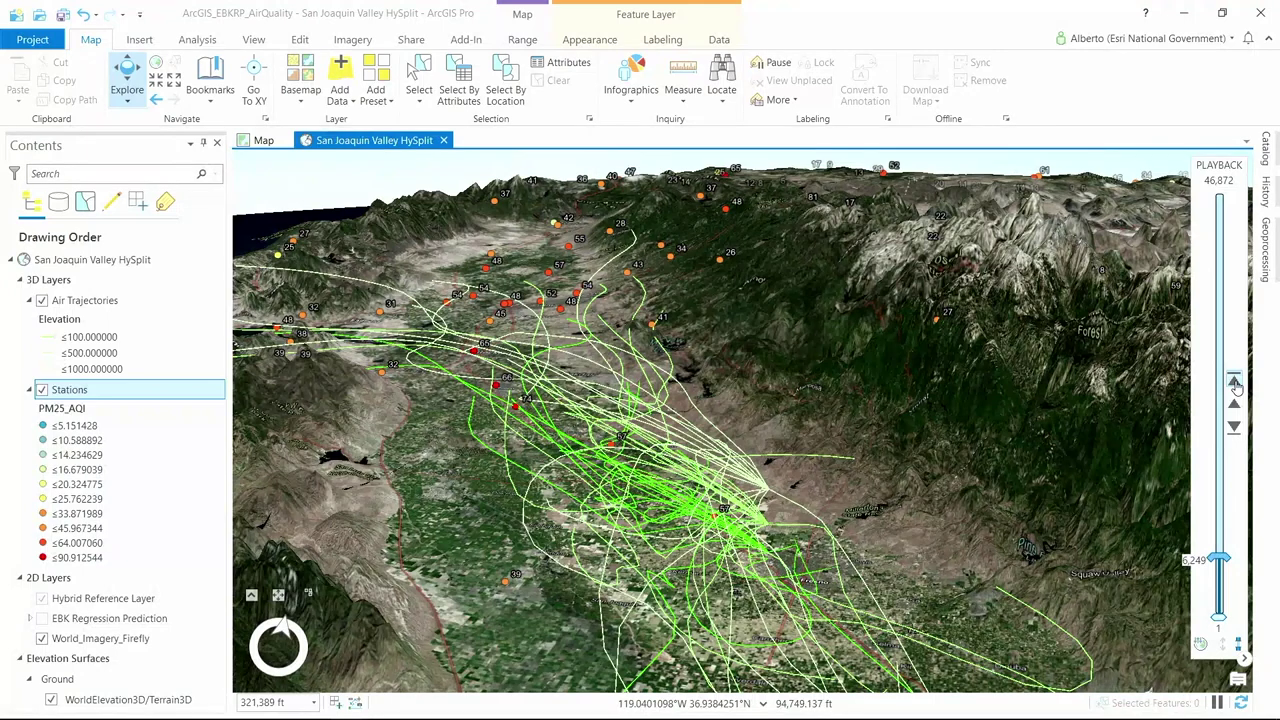
left_click(1235, 383)
left_click(1235, 383)
left_click(1235, 383)
left_click(1235, 383)
left_click(1235, 383)
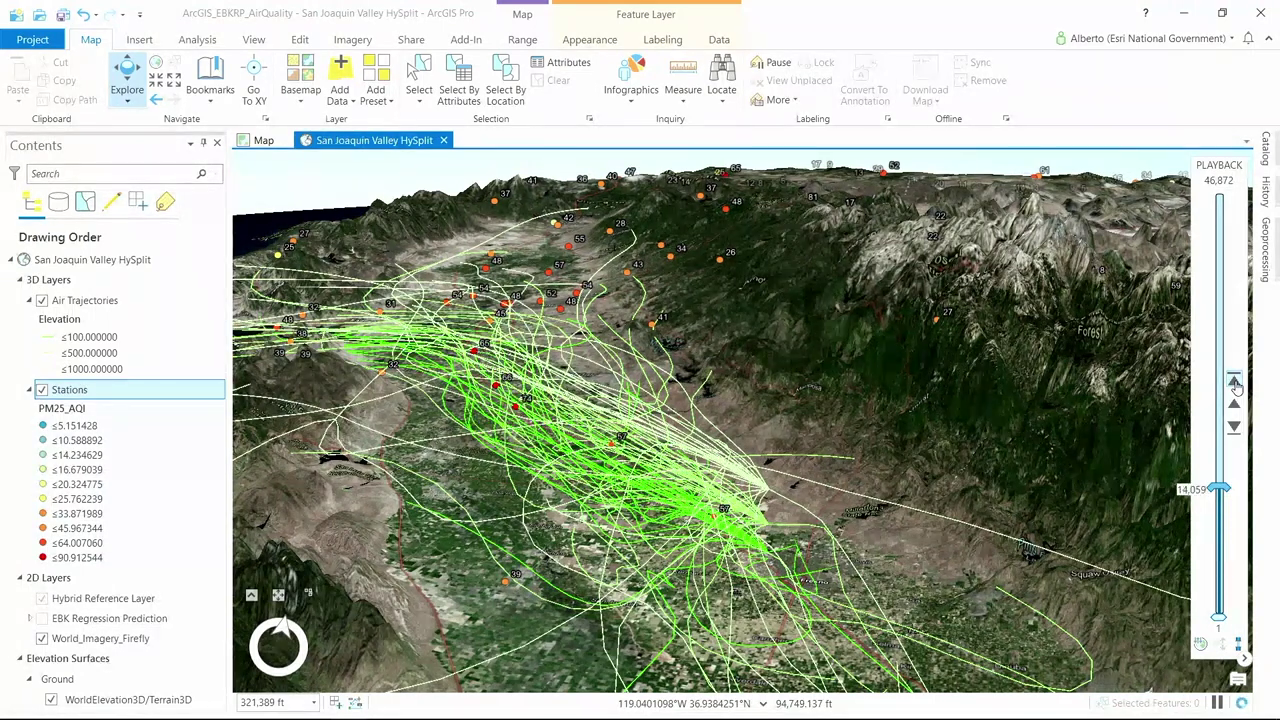
left_click(1235, 383)
left_click(1235, 383)
left_click(1235, 383)
left_click(1235, 383)
left_click(1235, 383)
left_click(1235, 383)
left_click(1235, 383)
left_click(1235, 383)
left_click(210, 80)
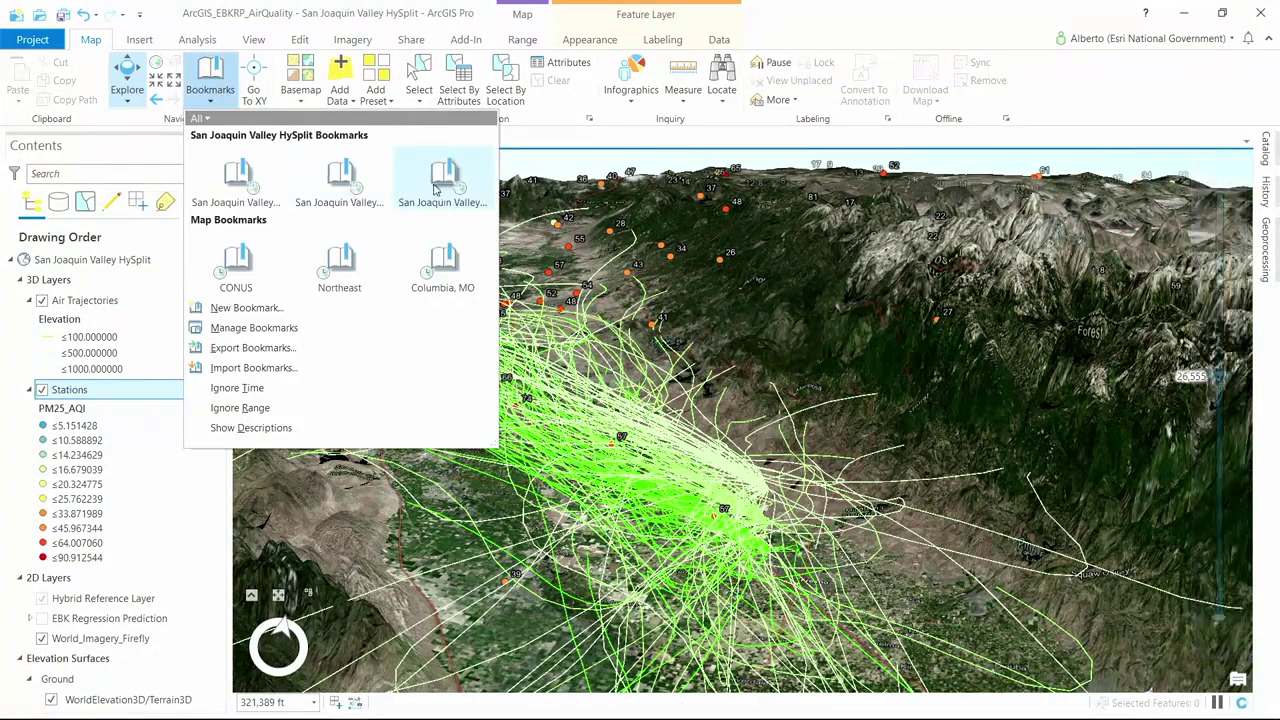
left_click(438, 183)
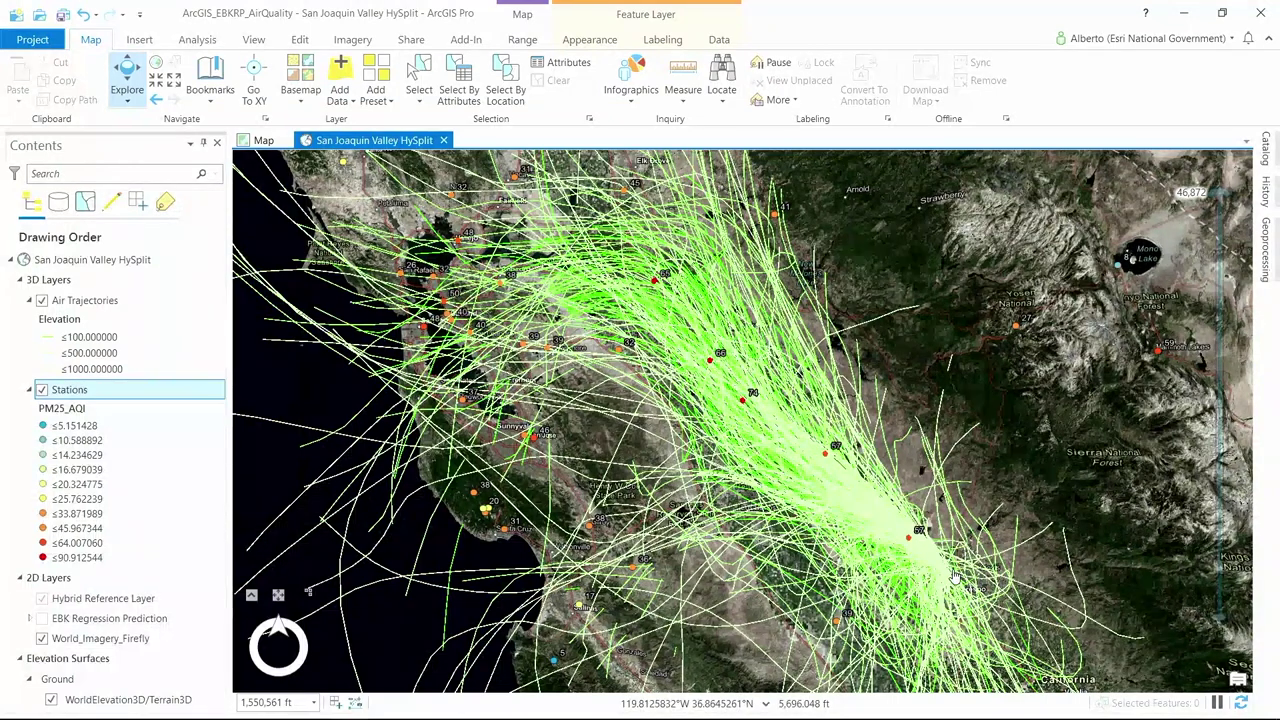
Return to the national map and display the Terrain, Road_Density and CMAQ rasters one after another, with the stations hidden
left_click(264, 141)
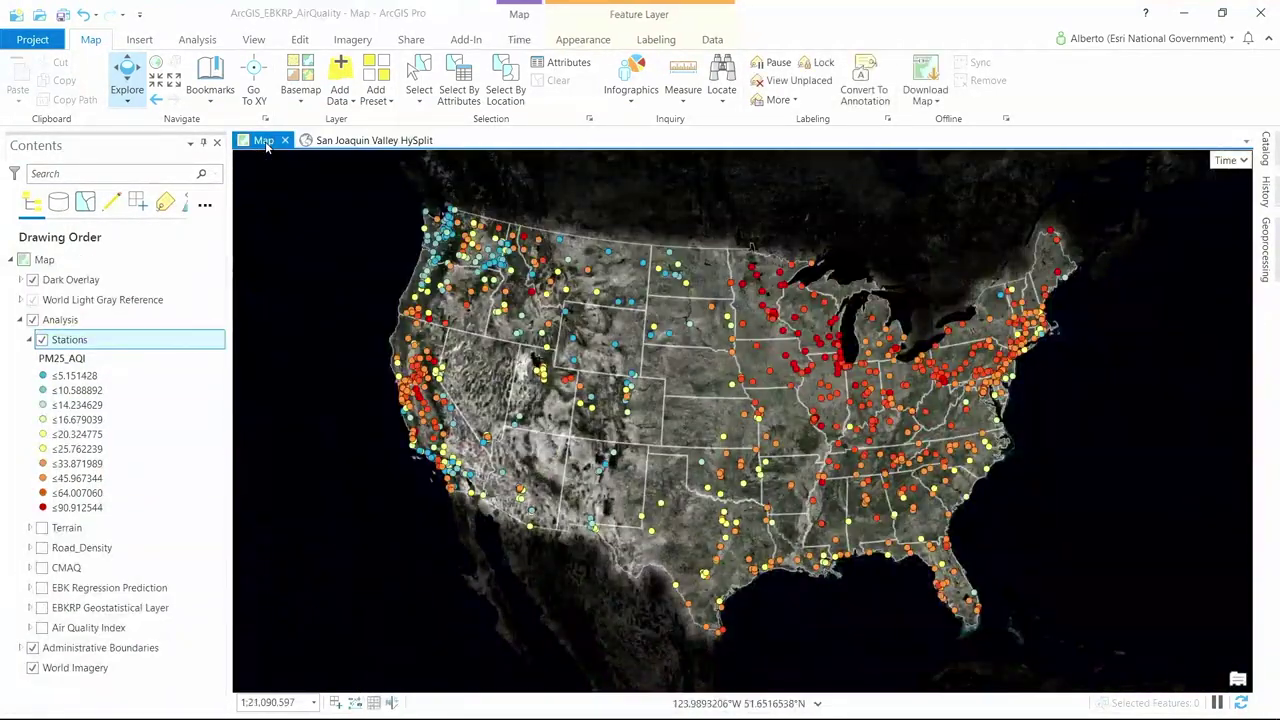
left_click(42, 528)
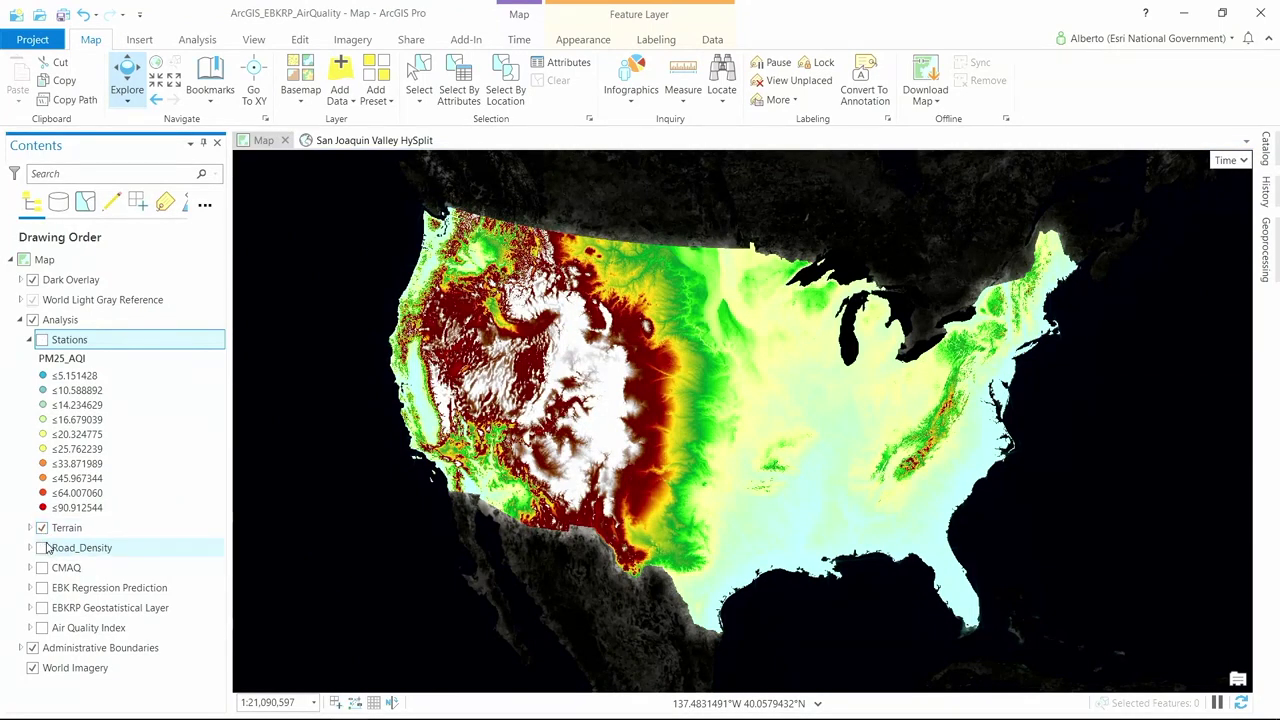
left_click(42, 548)
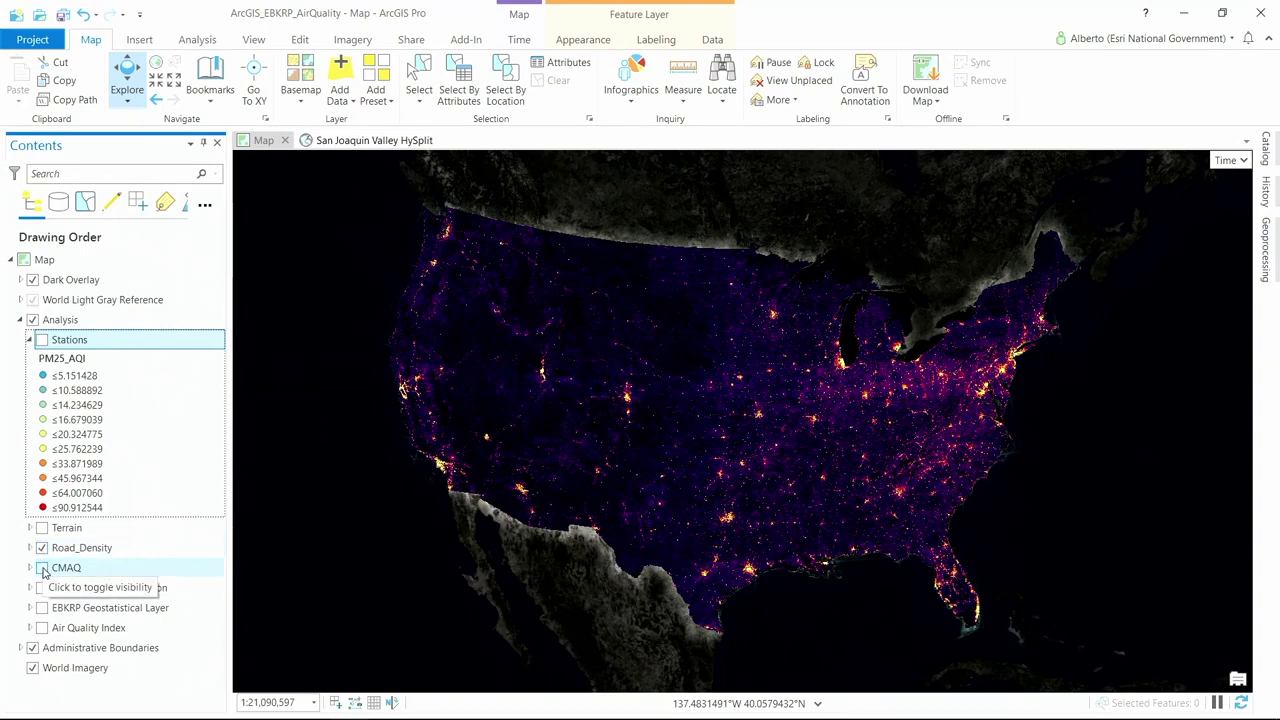
left_click(42, 568)
left_click(42, 548)
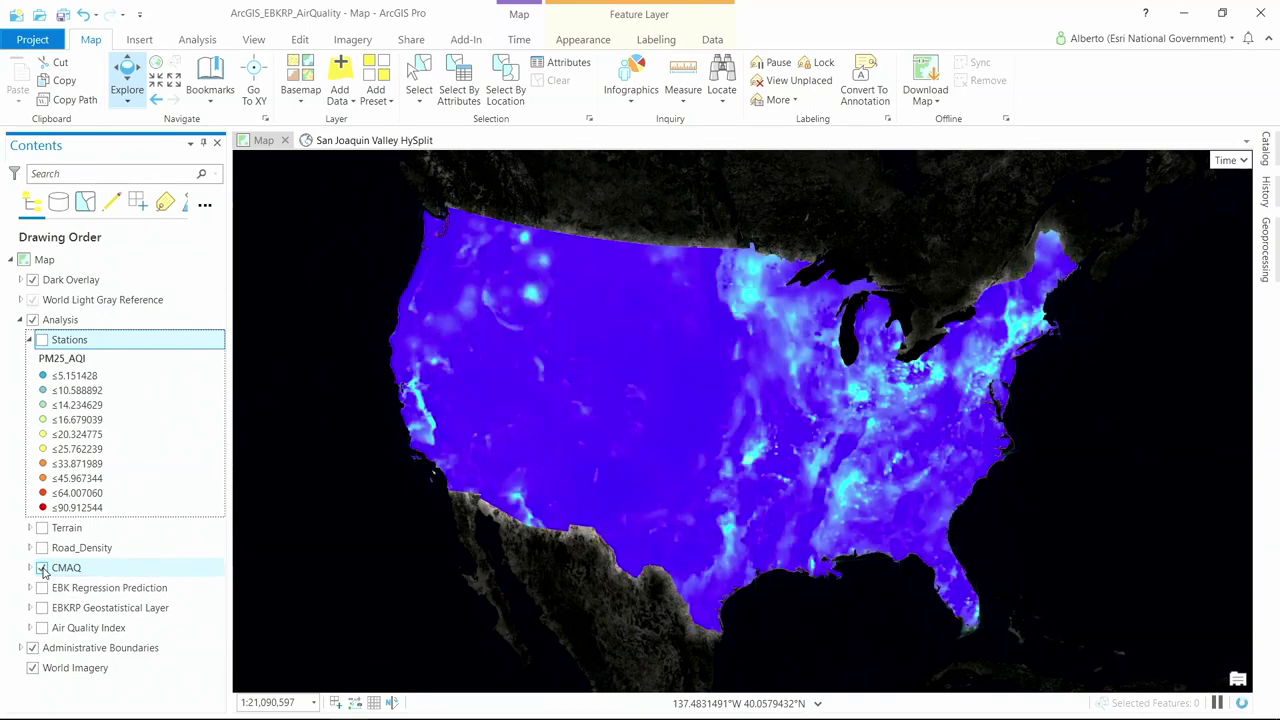
Play the CMAQ layer through time from 1/31/2020 to 2/2/2020, and show the Stations layer over it
left_click(1240, 161)
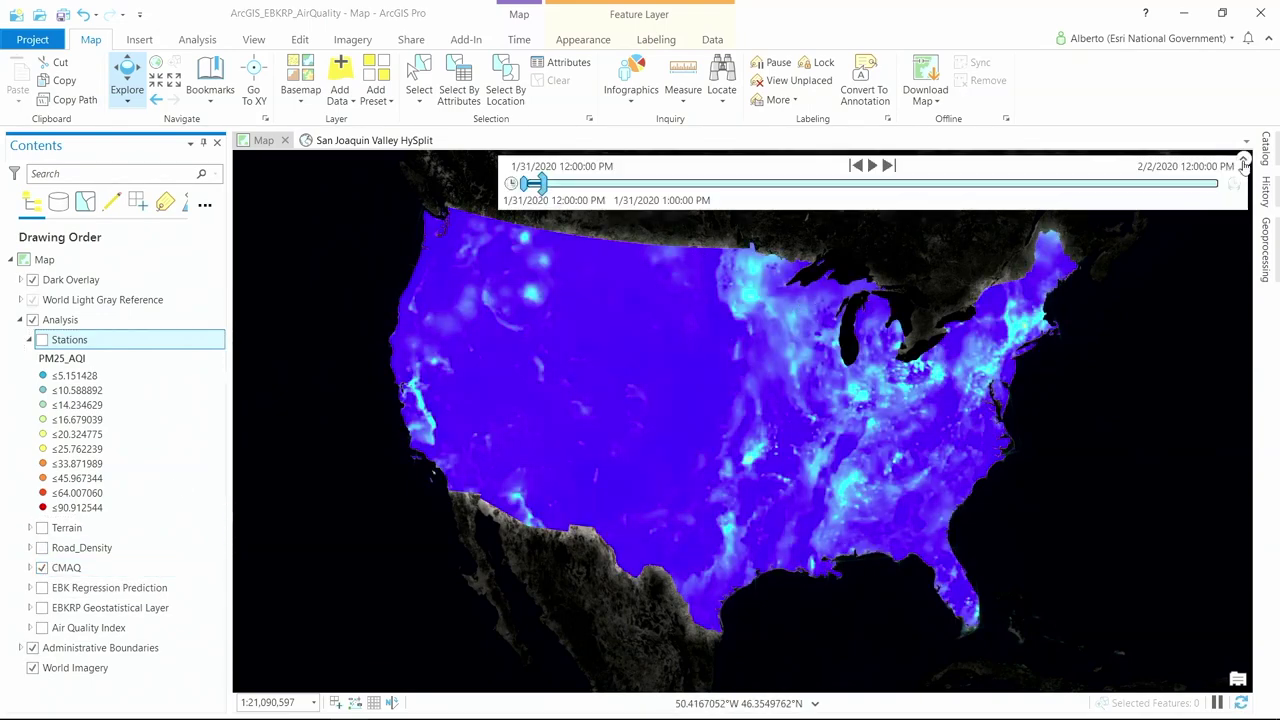
left_click(872, 166)
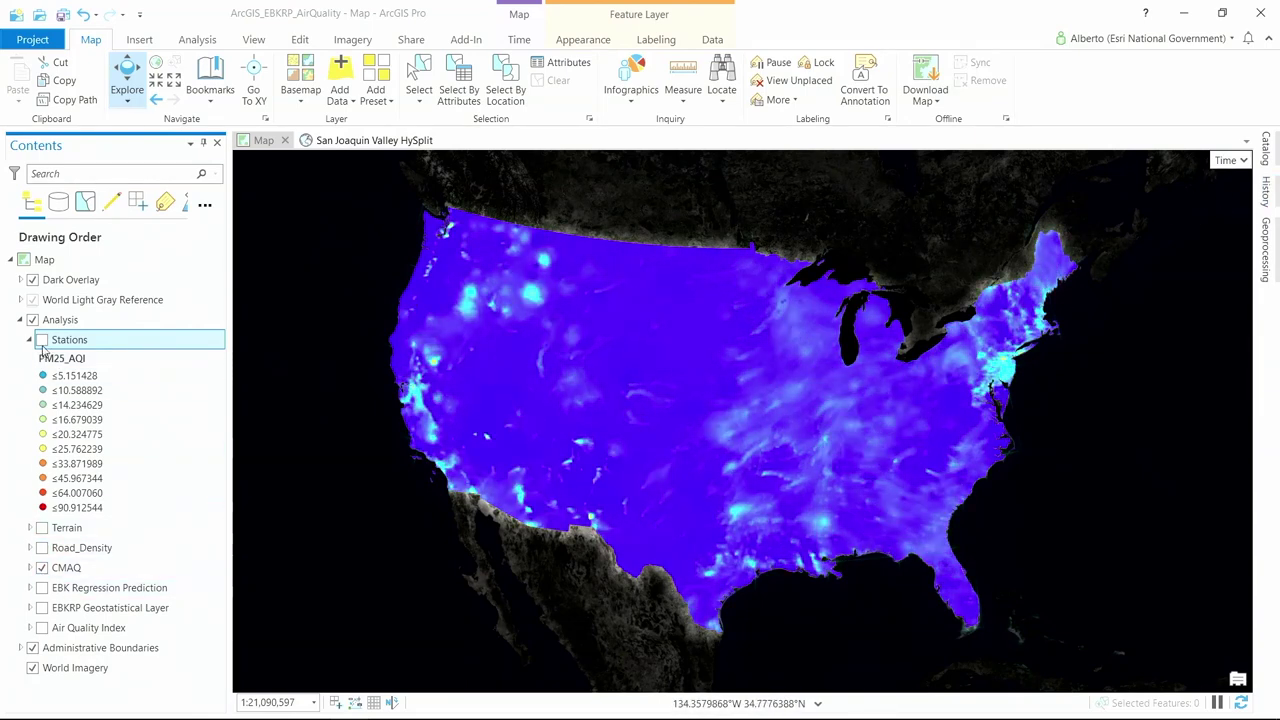
left_click(43, 341)
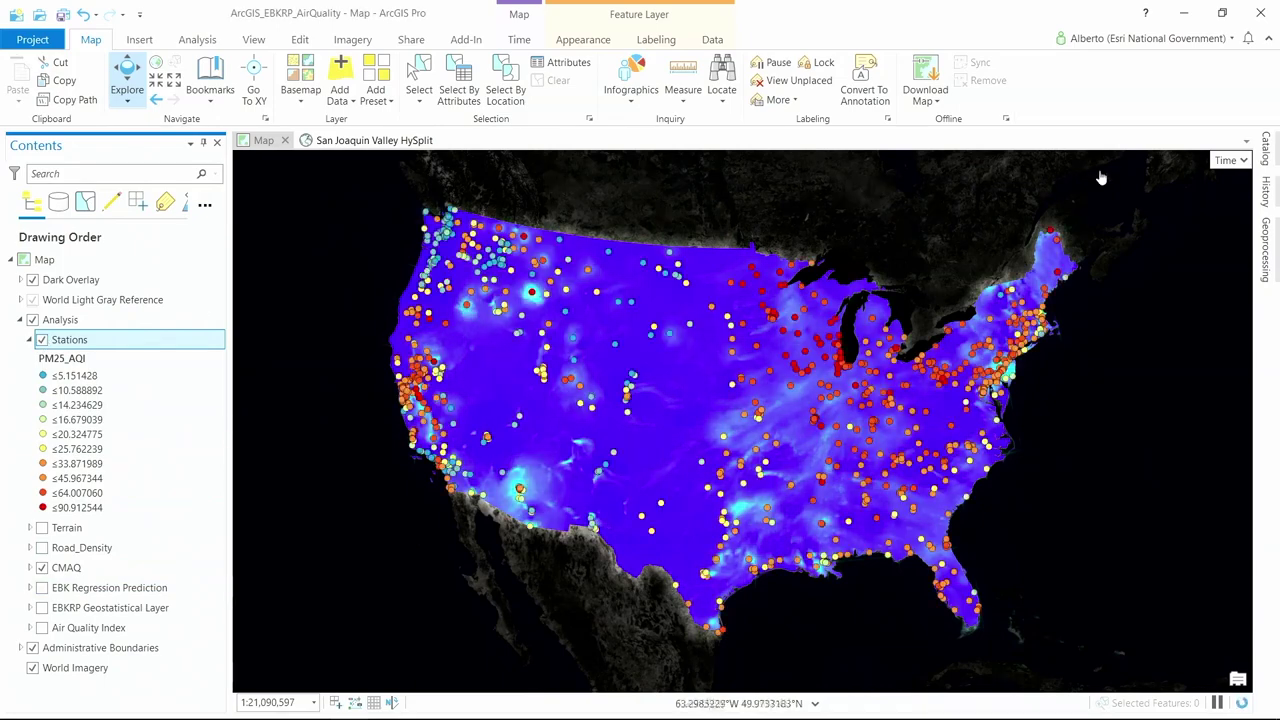
Review the EBK Regression Prediction tool parameters, and display the EBK Regression Prediction layer to examine it around Columbia, Missouri
left_click(1268, 247)
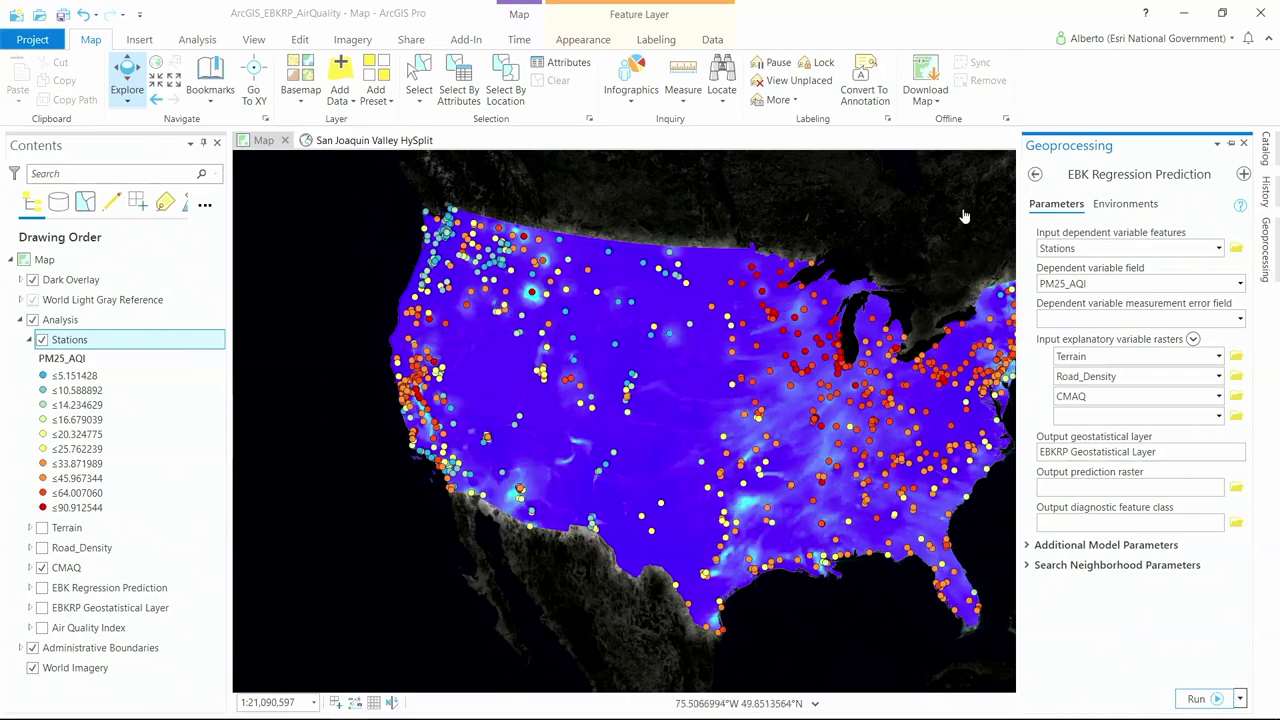
left_click(41, 588)
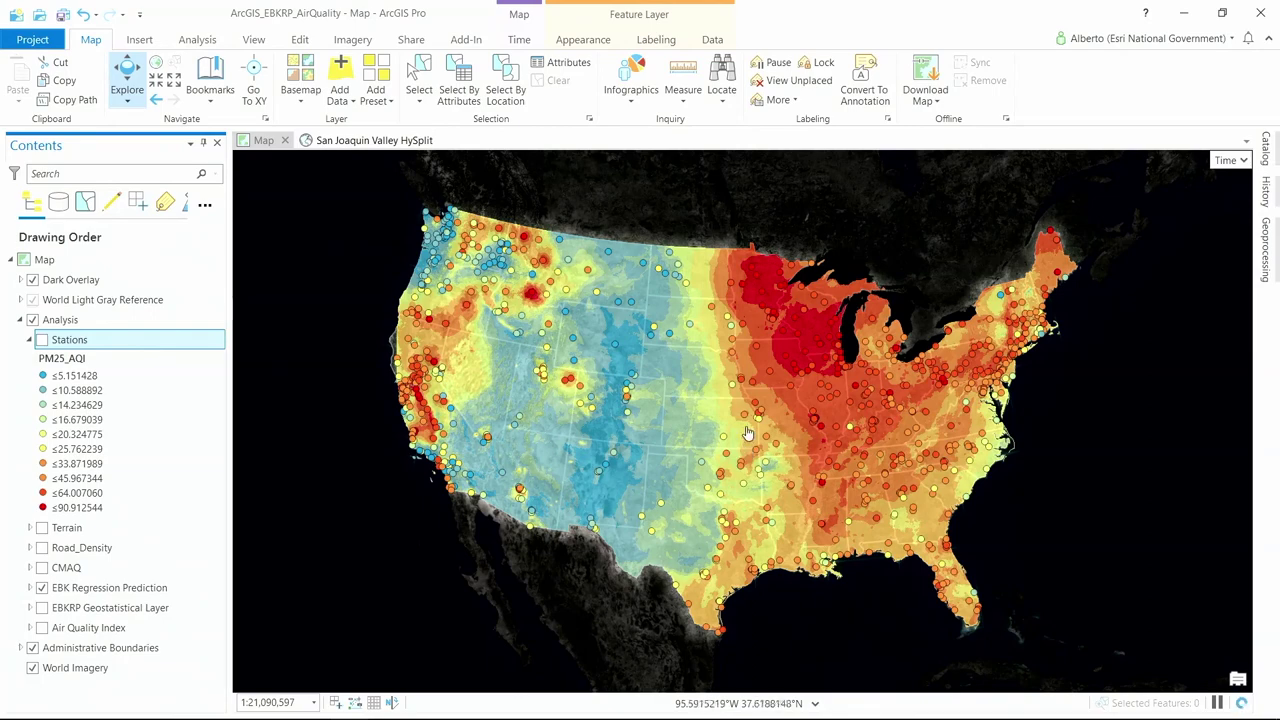
left_click(751, 398)
scroll(751, 398, "up", 5)
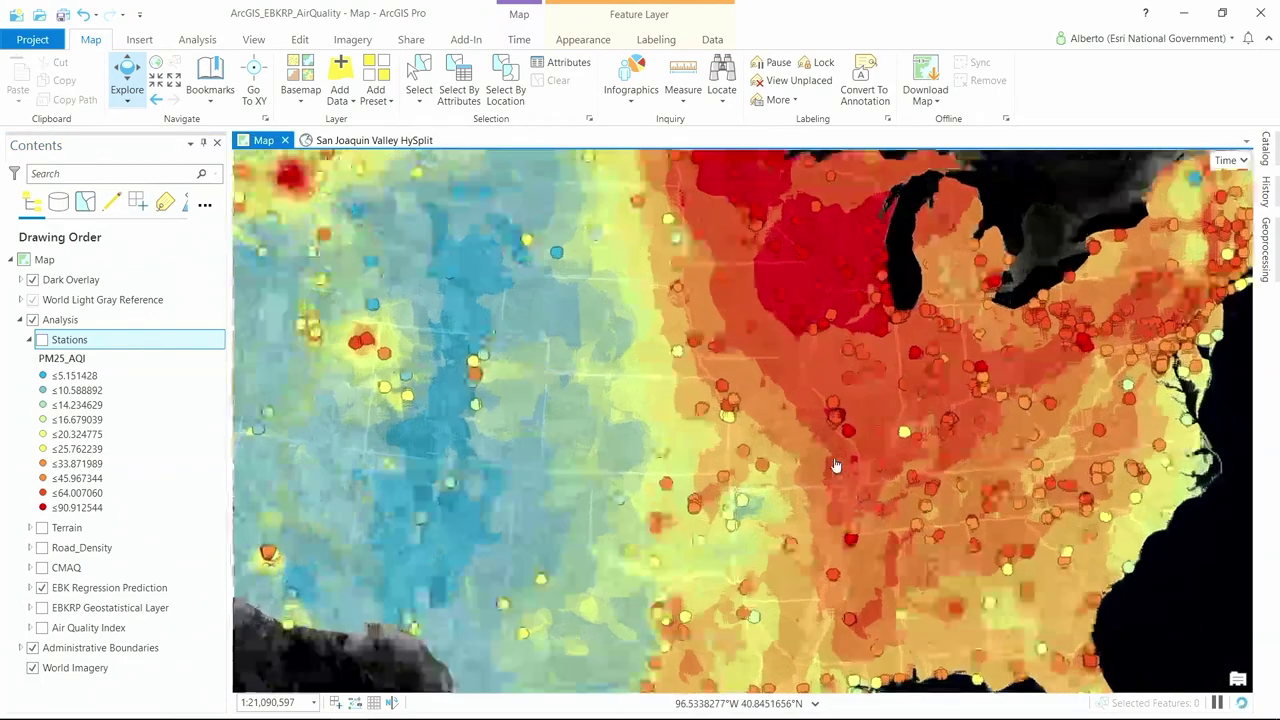
scroll(777, 388, "up", 2)
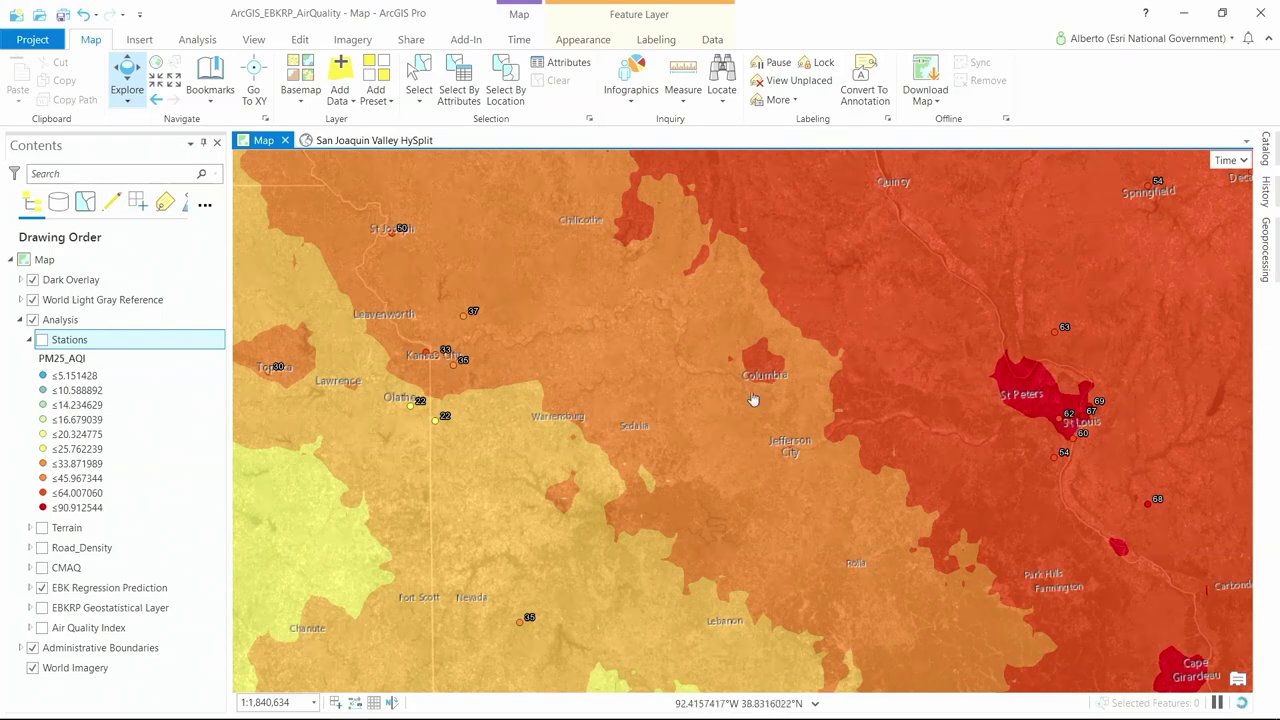
left_click_drag(765, 382, 752, 418)
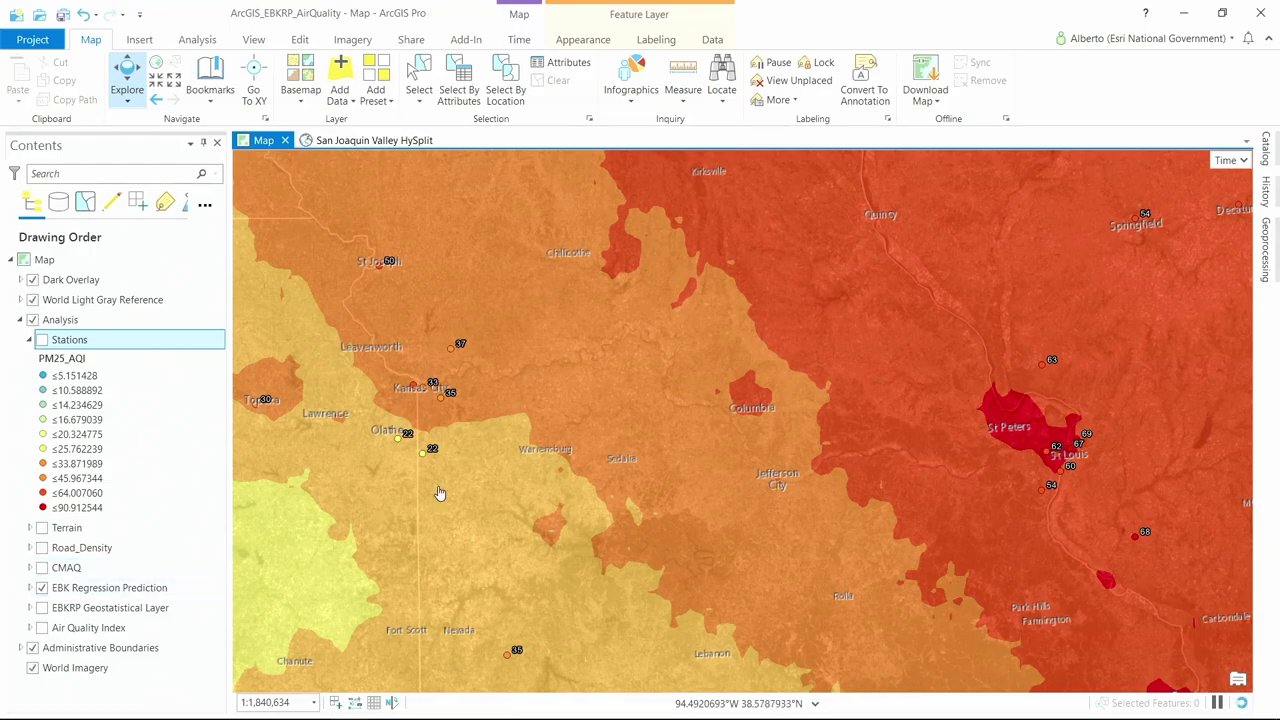
scroll(440, 493, "down", 1)
scroll(440, 493, "down", 3)
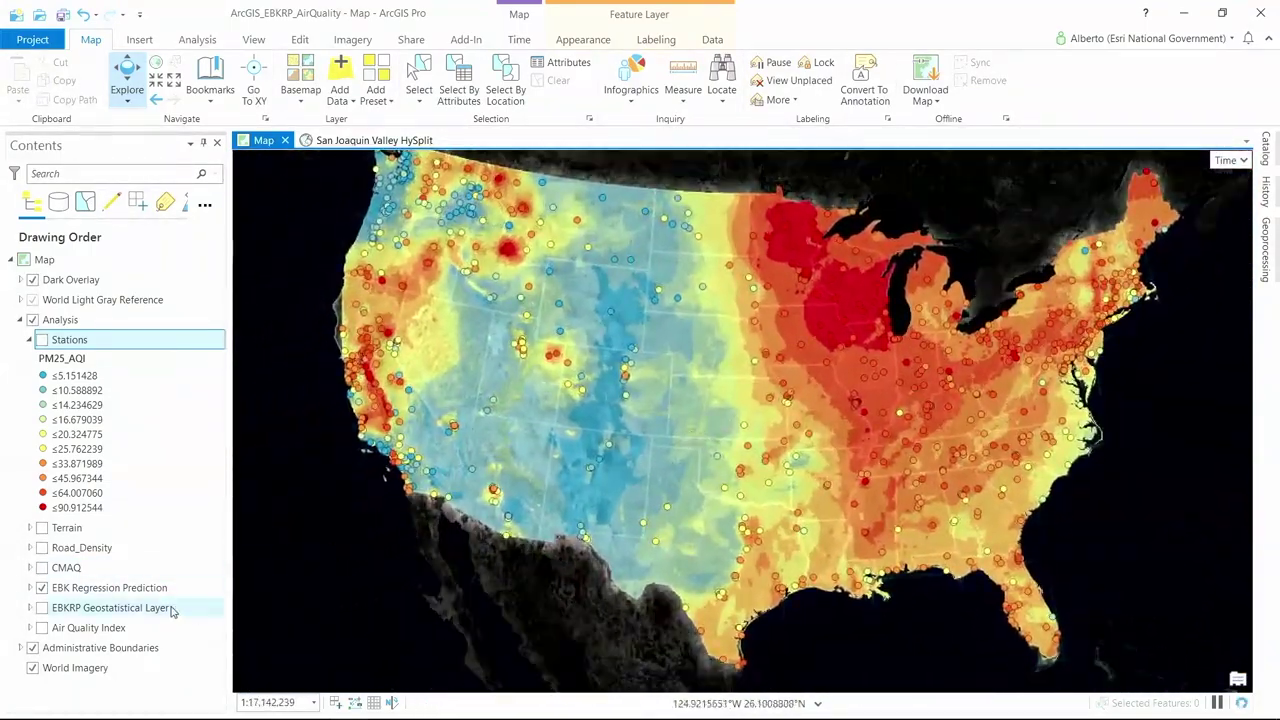
Open the EBKRP Geostatistical Layer in the Geostatistical Wizard and inspect the semivariograms at locations in the western and central United States
right_click(132, 607)
left_click(172, 299)
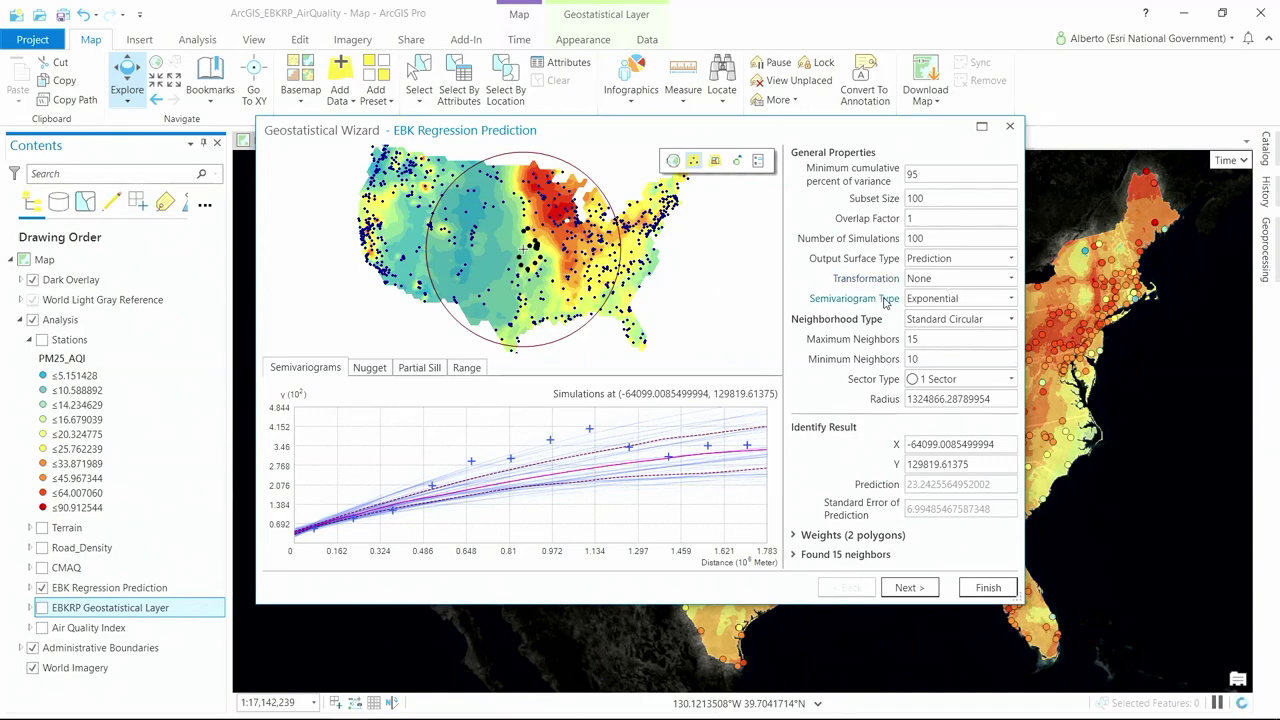
mouse_move(884, 302)
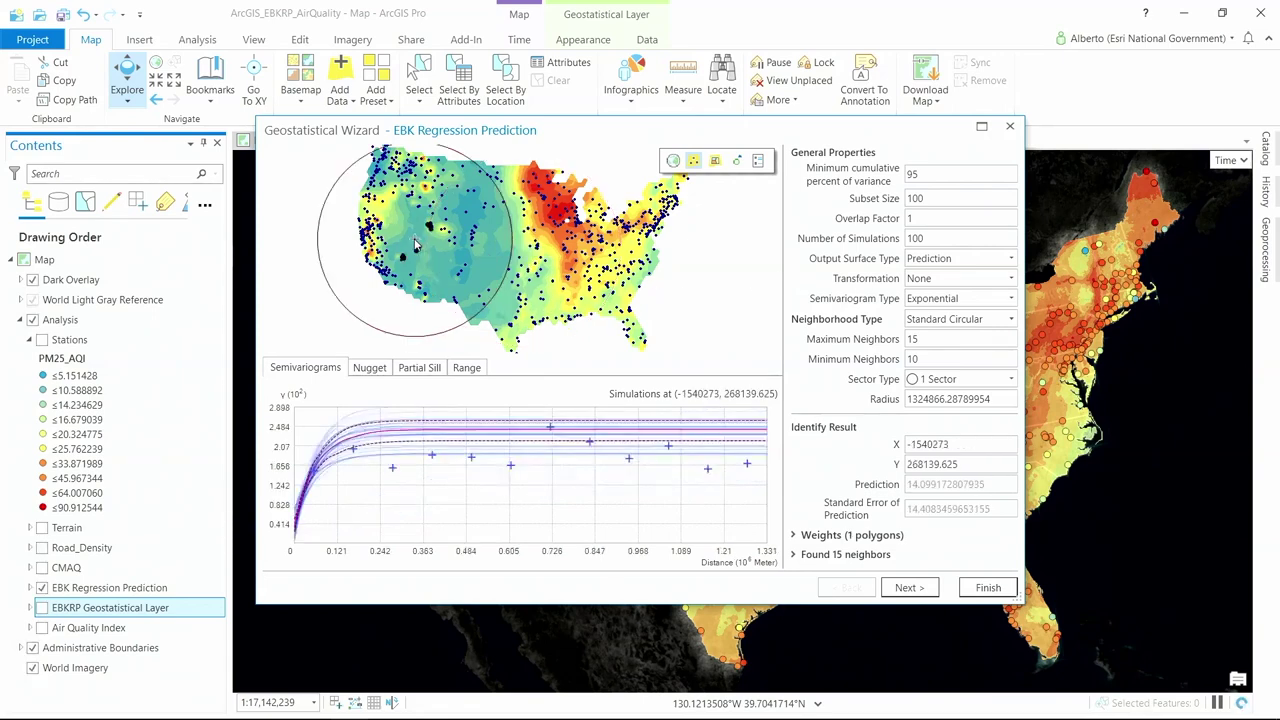
left_click(563, 236)
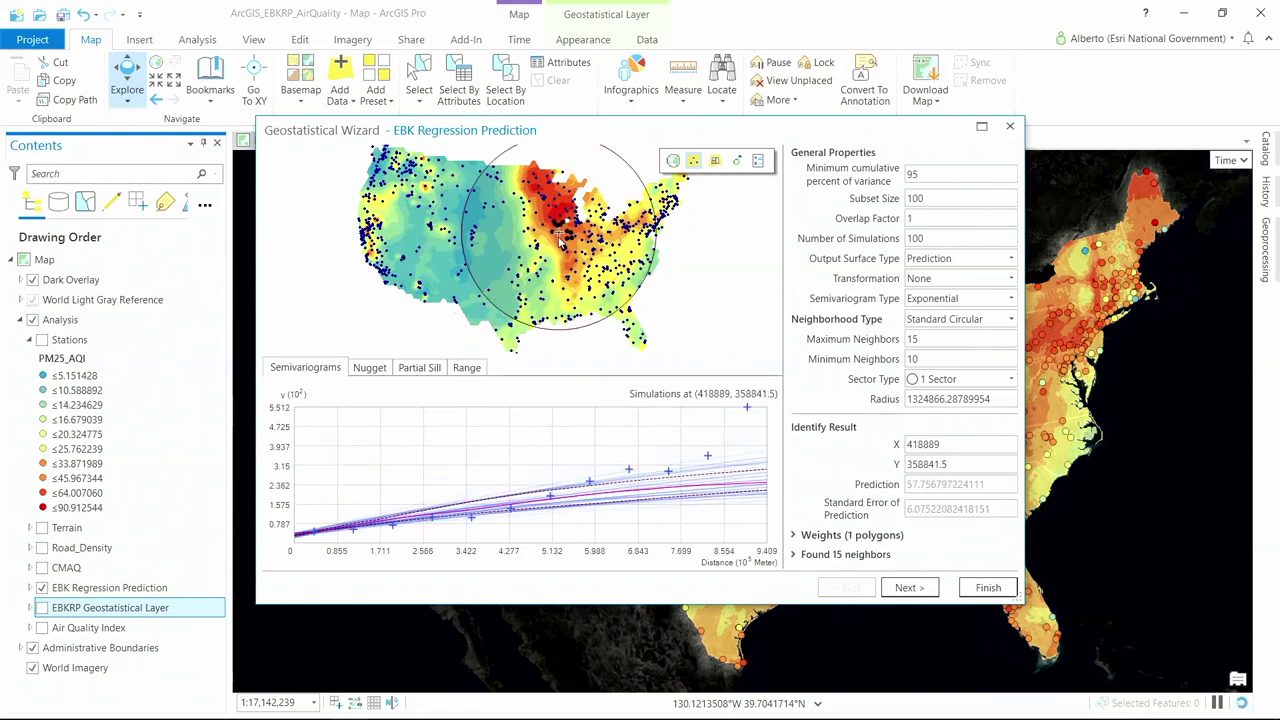
left_click(558, 258)
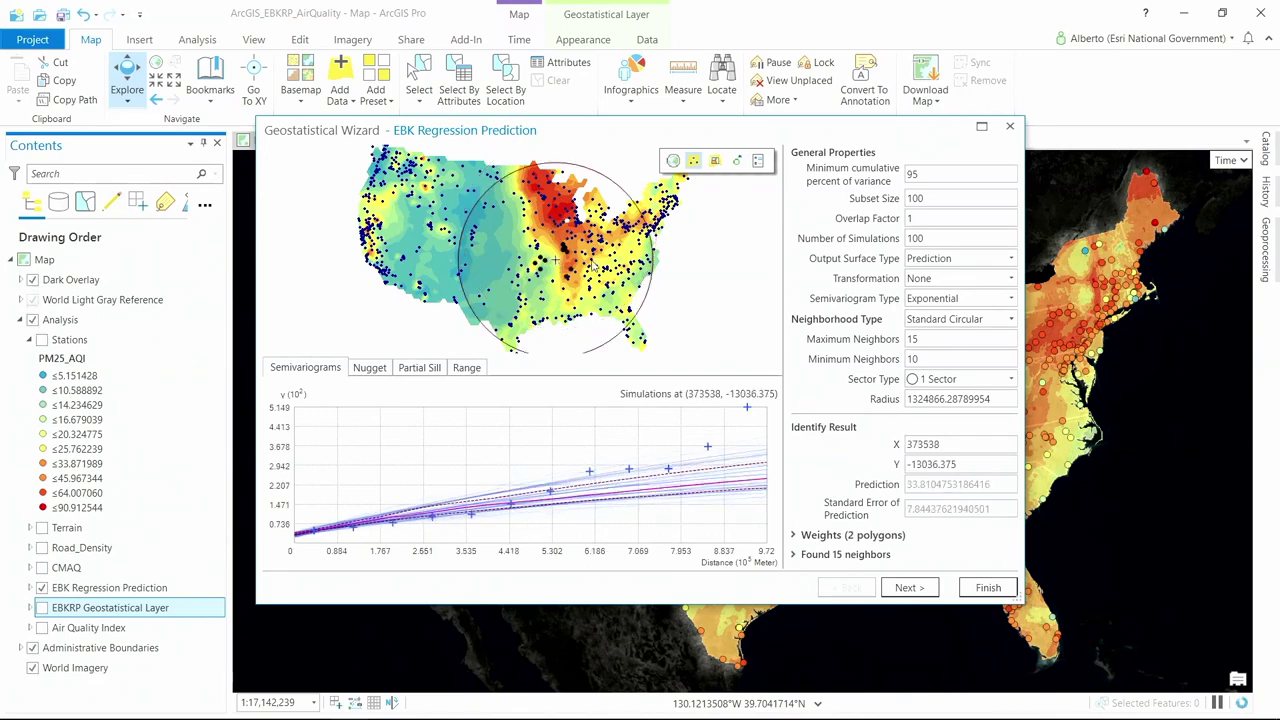
Set the semivariogram type to K-Bessel and the neighborhood type to Smooth Circular for the EBK Regression Prediction model
left_click(1012, 299)
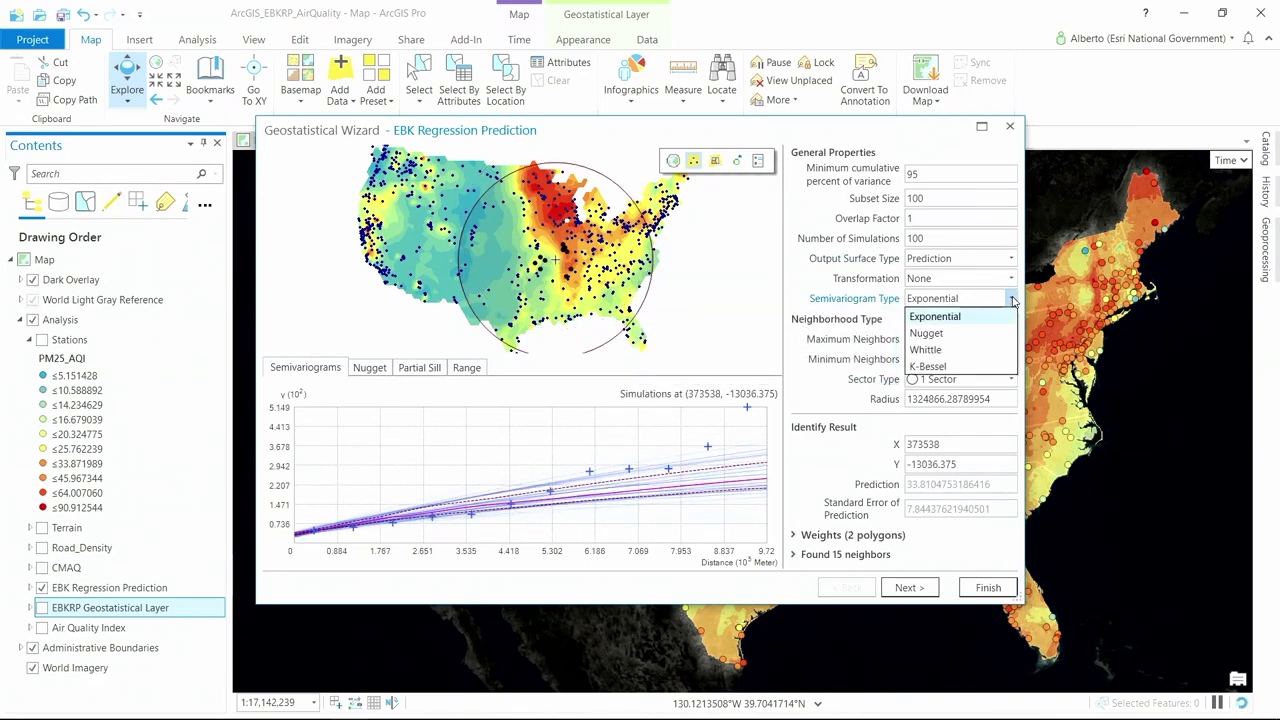
left_click(925, 364)
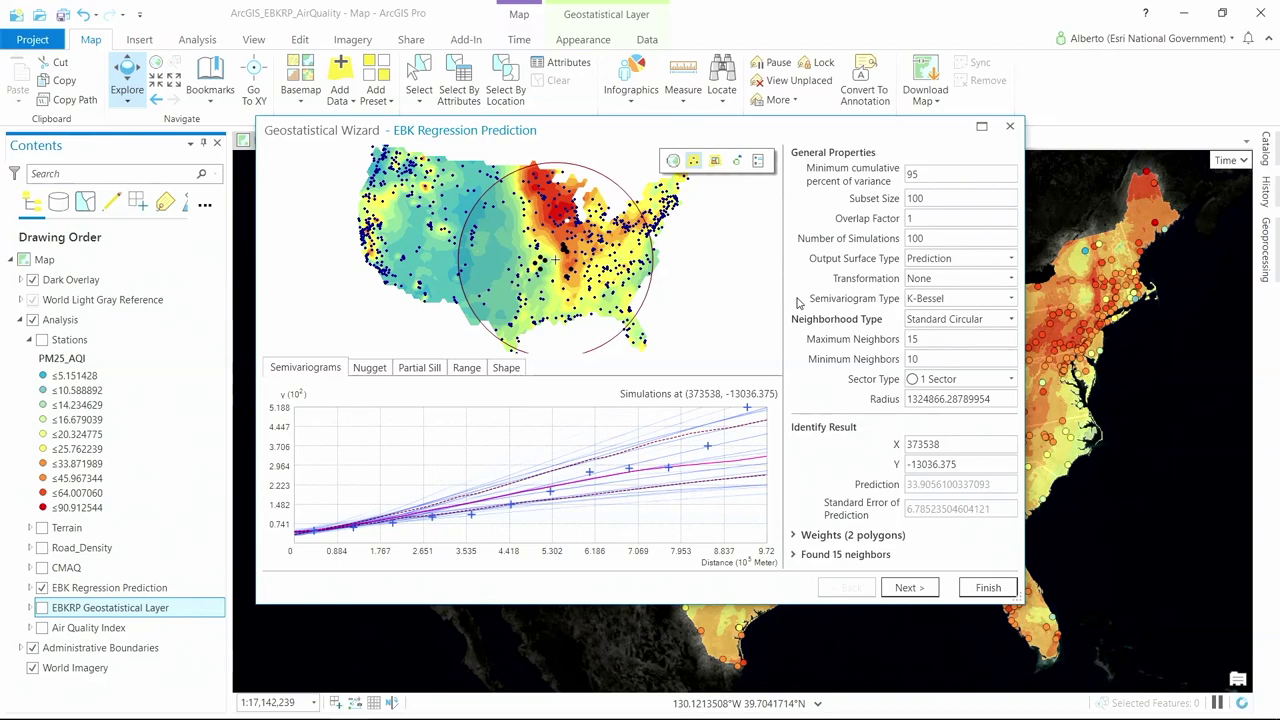
left_click(1016, 321)
left_click(985, 352)
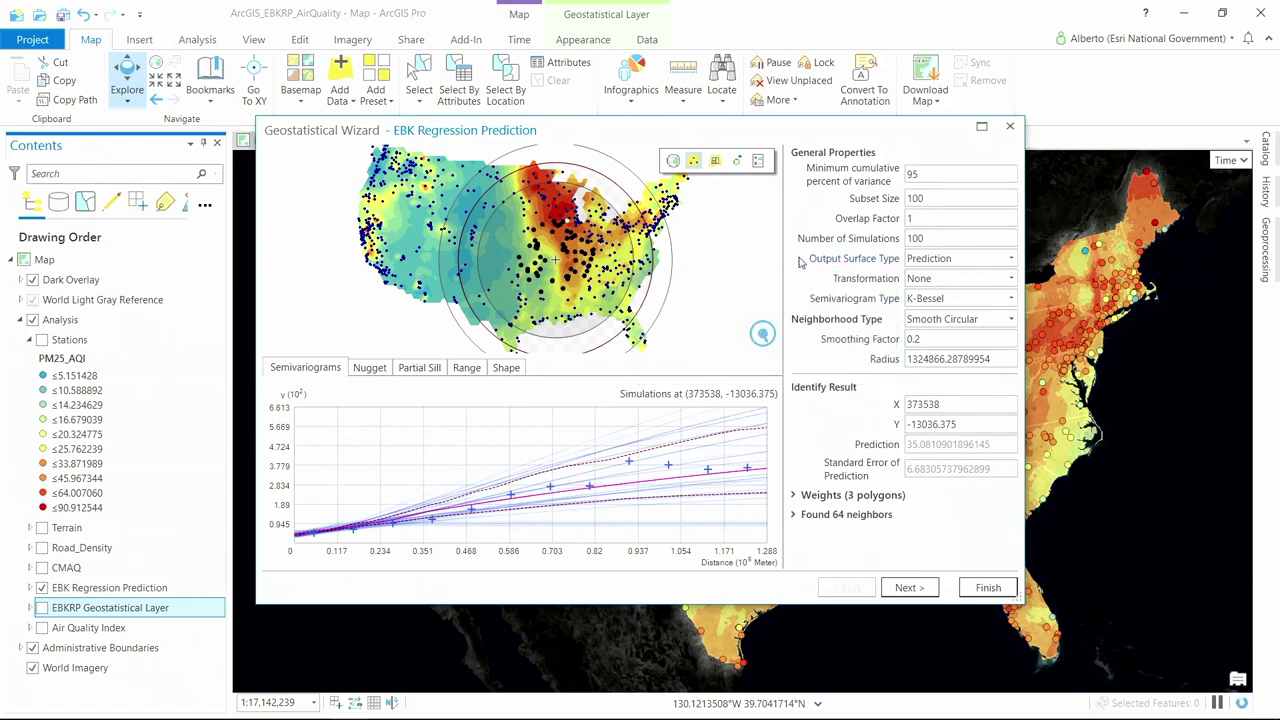
Set the output surface type to Prediction Standard Error, and review the available surface types
left_click(998, 260)
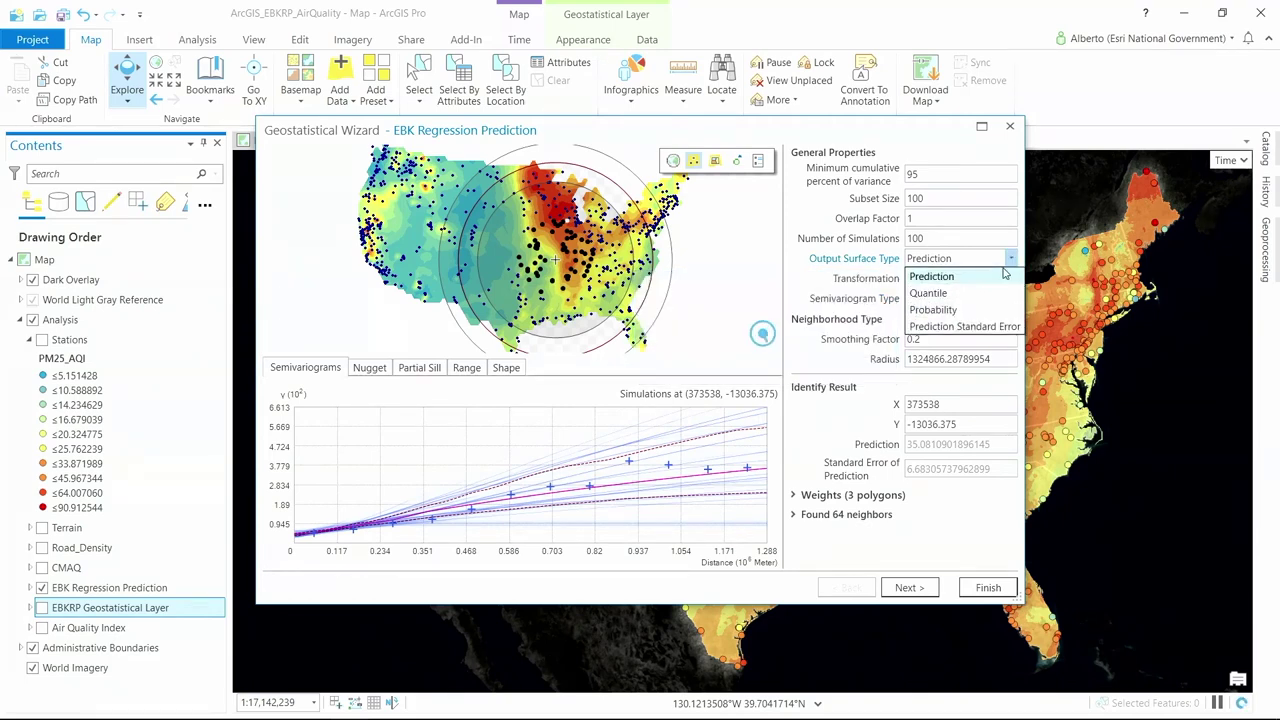
left_click(940, 324)
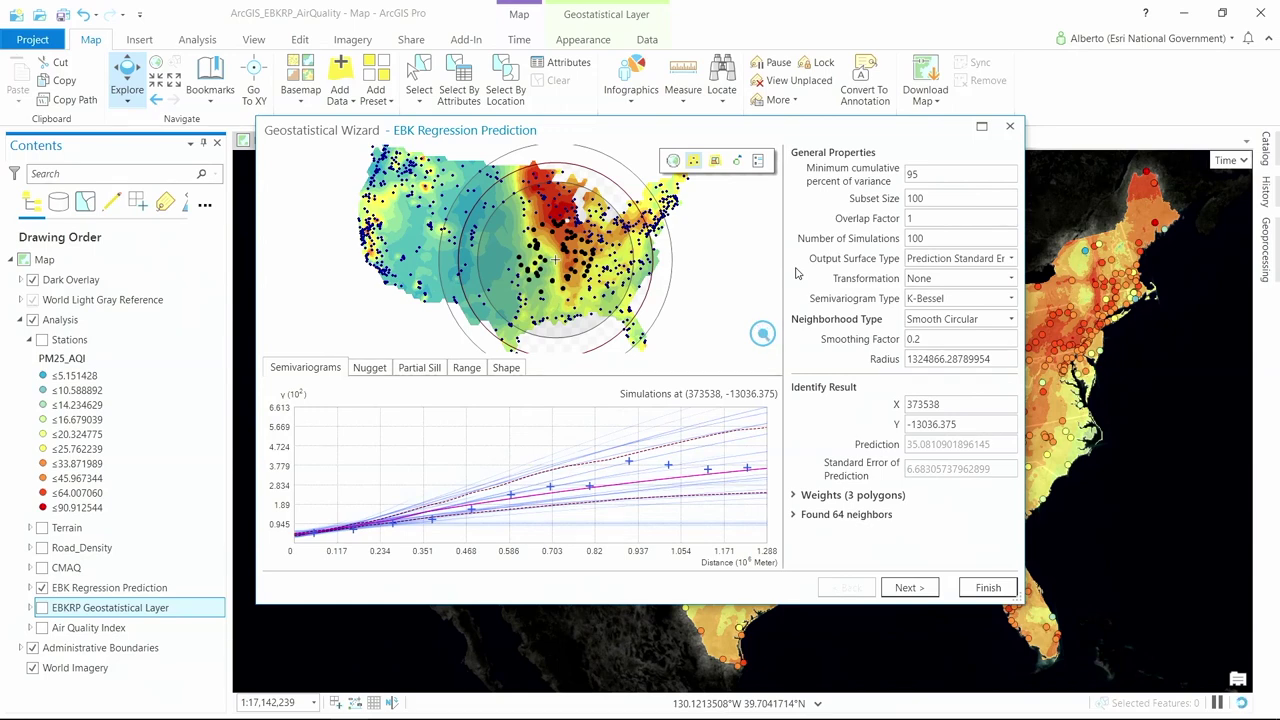
left_click(1012, 259)
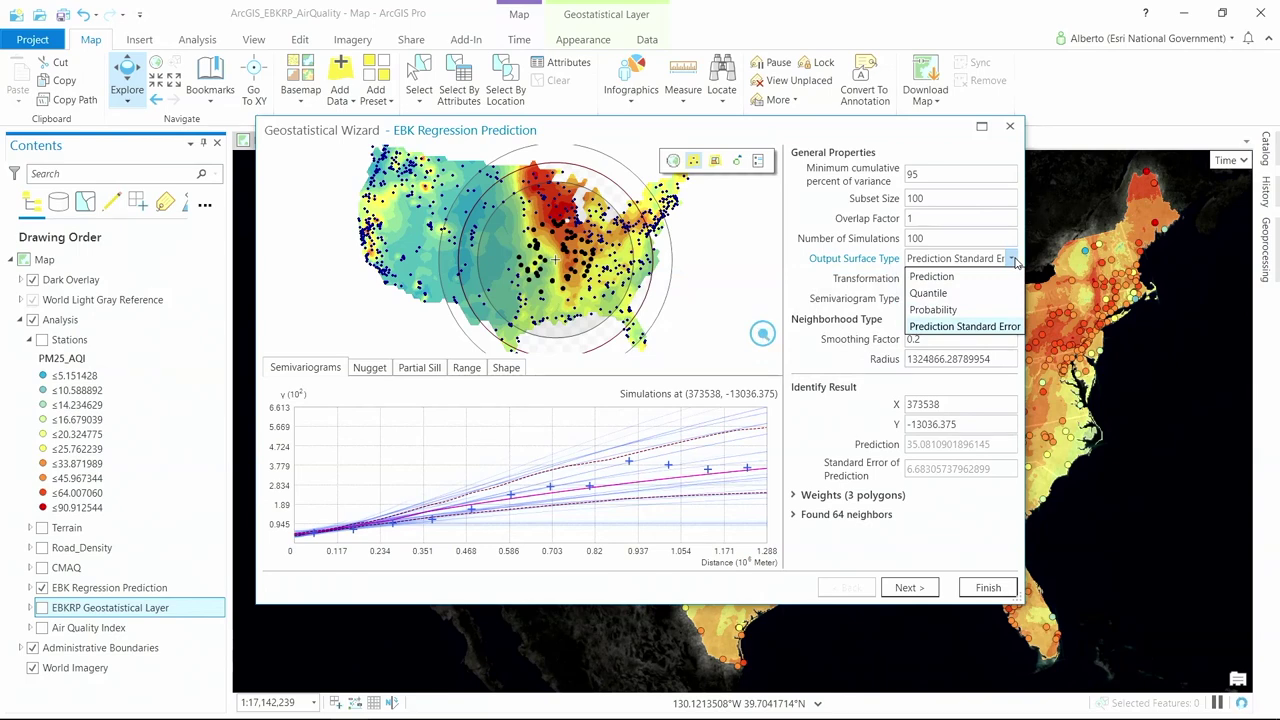
left_click(1013, 260)
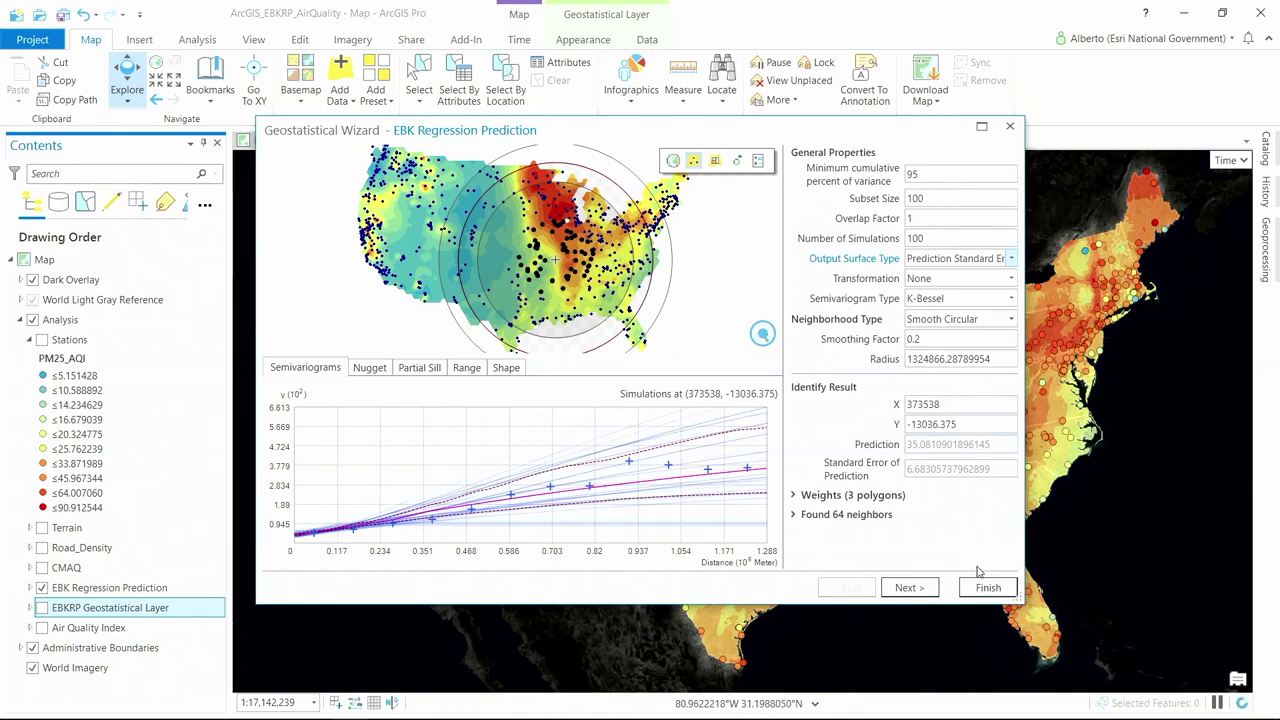
Set the semivariogram type to Exponential, review the cross validation summary, and finish the wizard by accepting the Method Report
left_click(1011, 298)
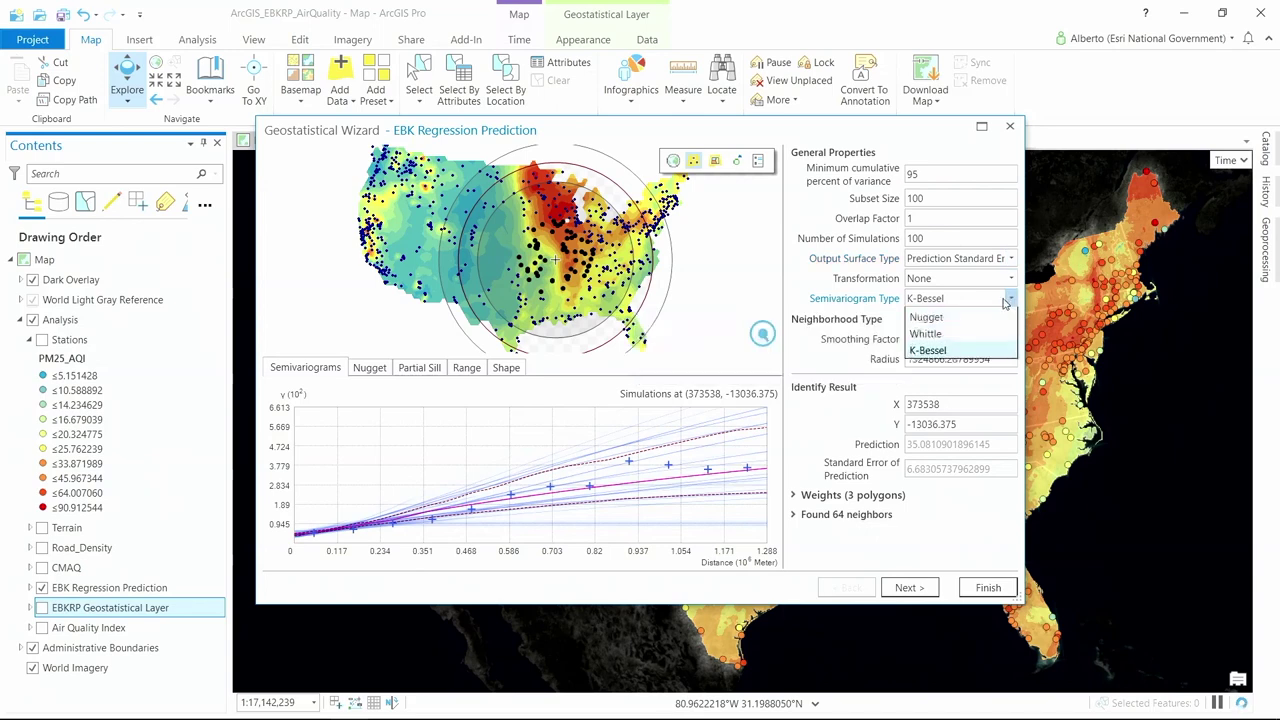
left_click(945, 315)
left_click(906, 587)
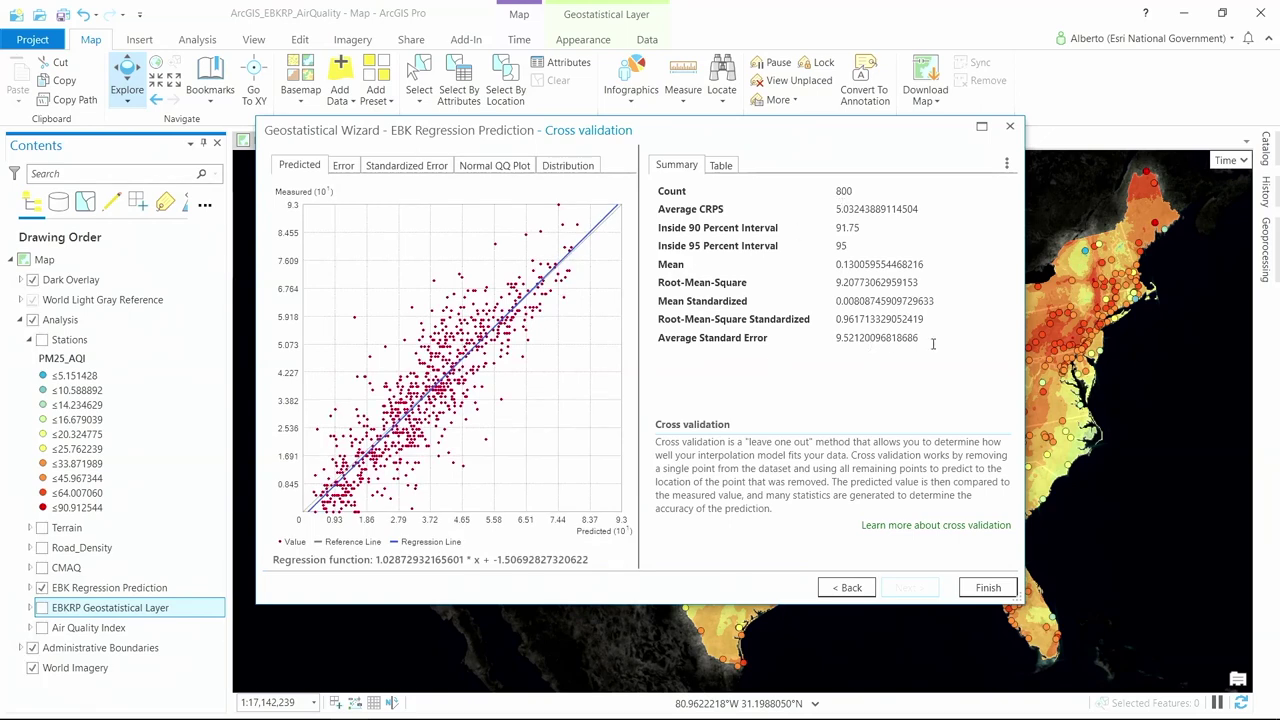
left_click(987, 587)
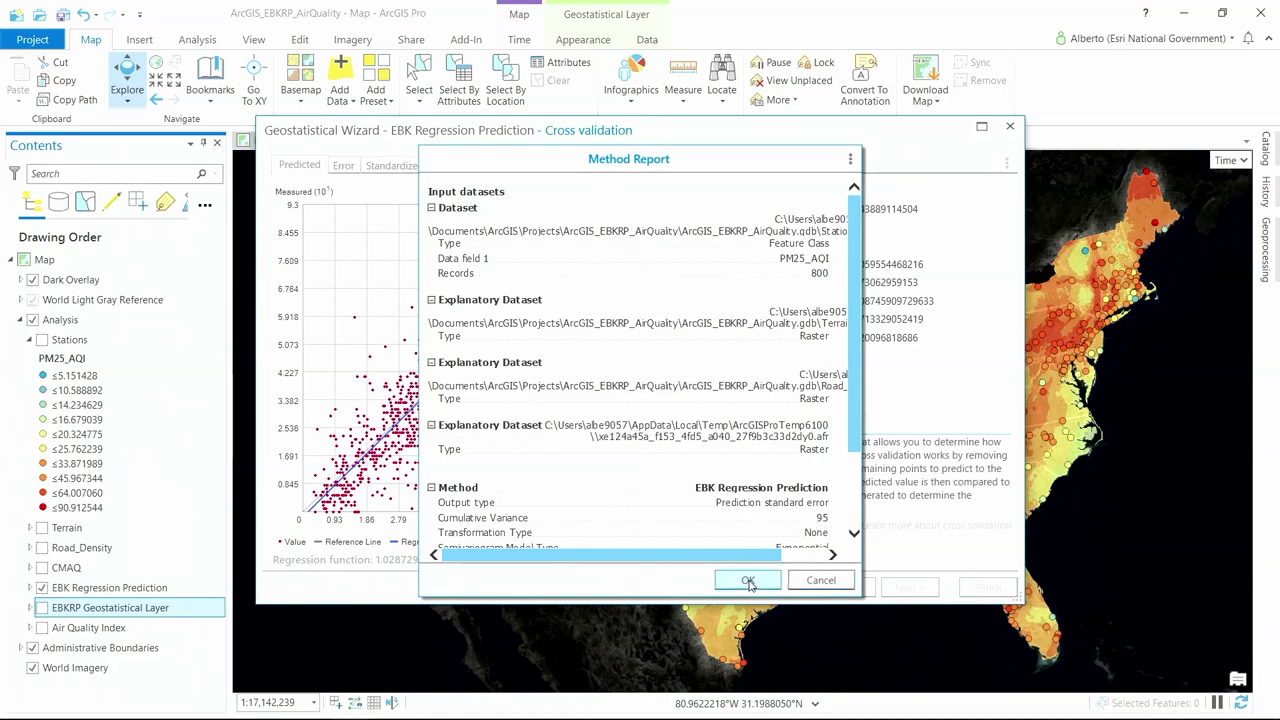
left_click(748, 582)
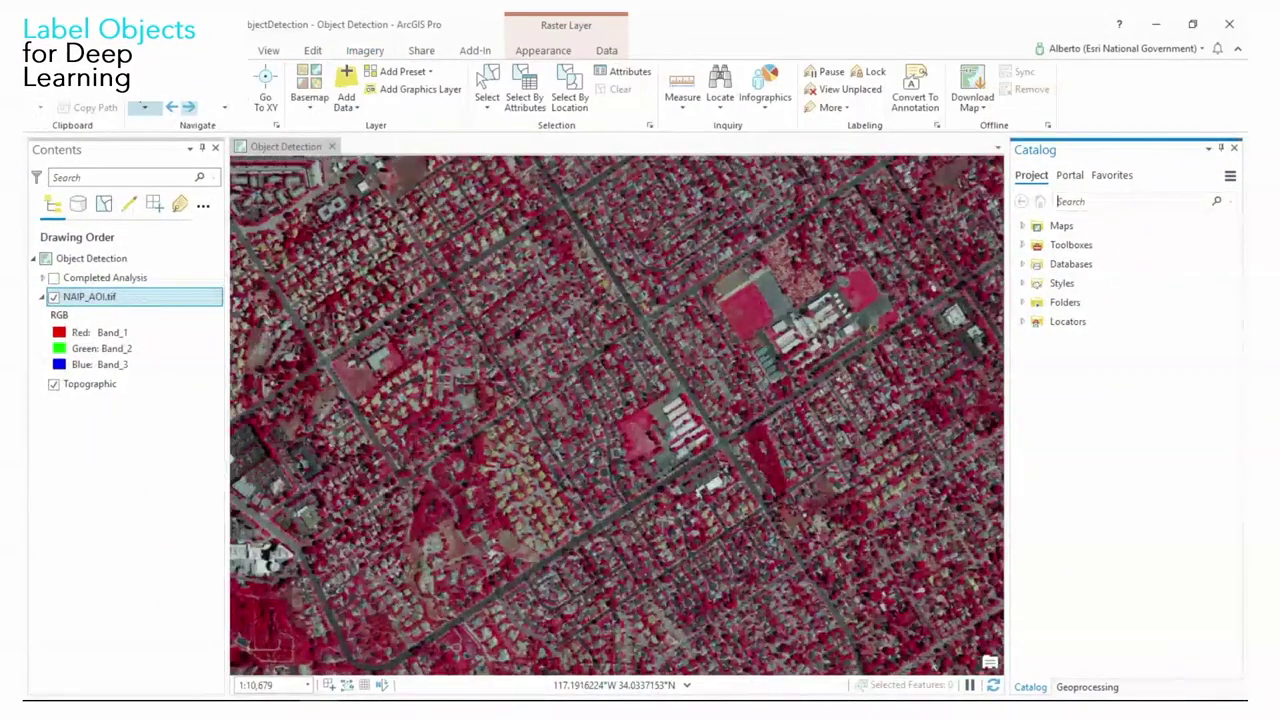
Open Label Objects for Deep Learning for the NAIP_AOI.tif imagery, focused on the backyard pools beside the running track
scroll(371, 214, "up", 10)
left_click(365, 50)
left_click(357, 90)
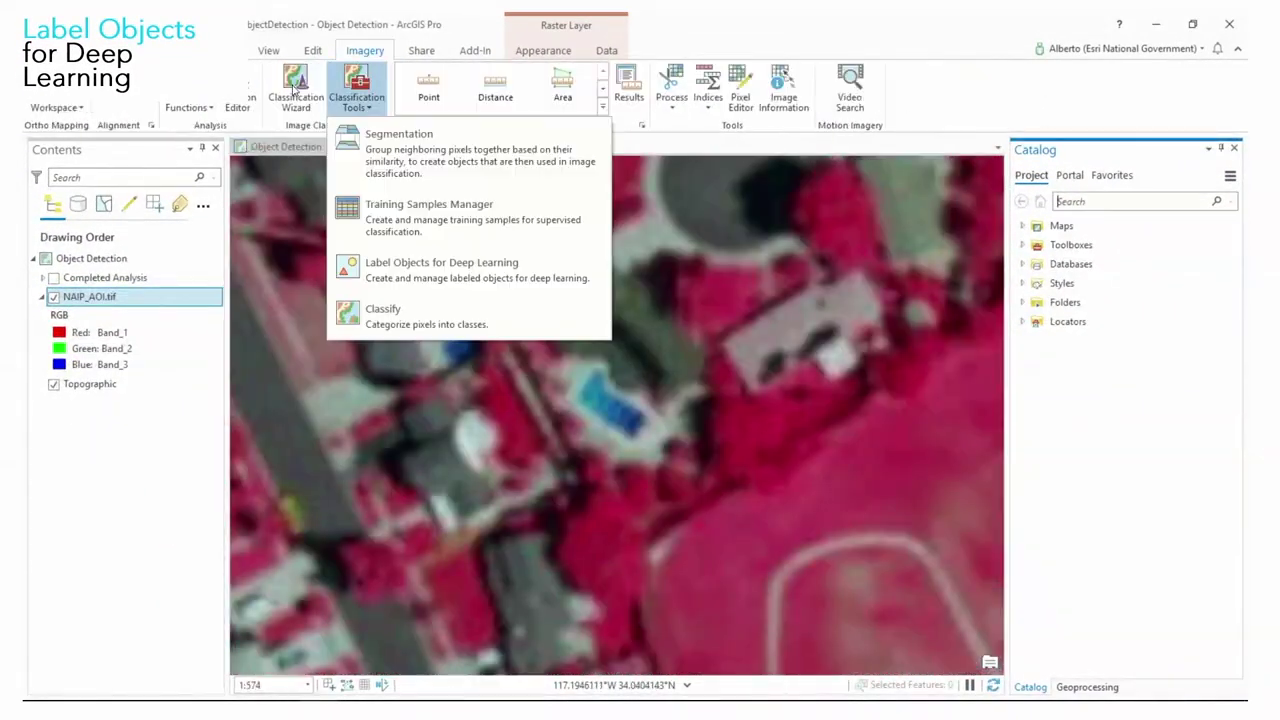
left_click(549, 281)
Outline the central pool as a polygon in a new blue class Pool with value 1, and outline the neighbouring pool to the northwest
left_click(571, 397)
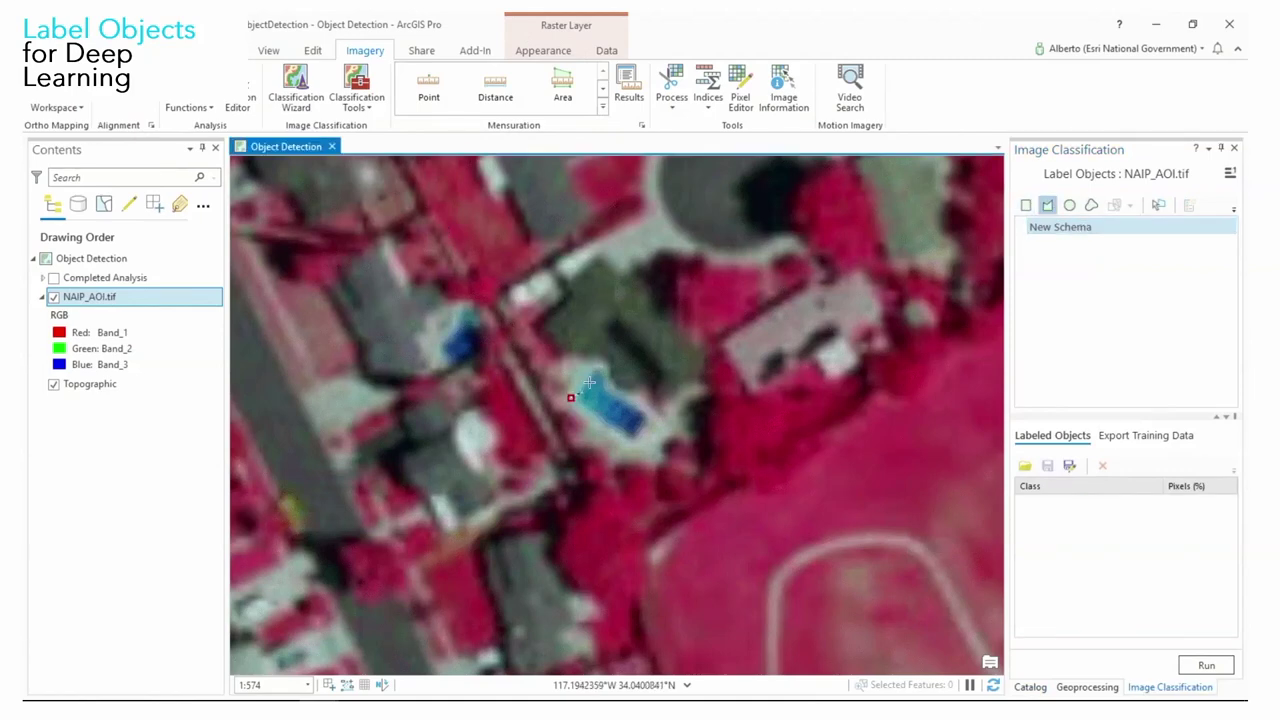
left_click(645, 420)
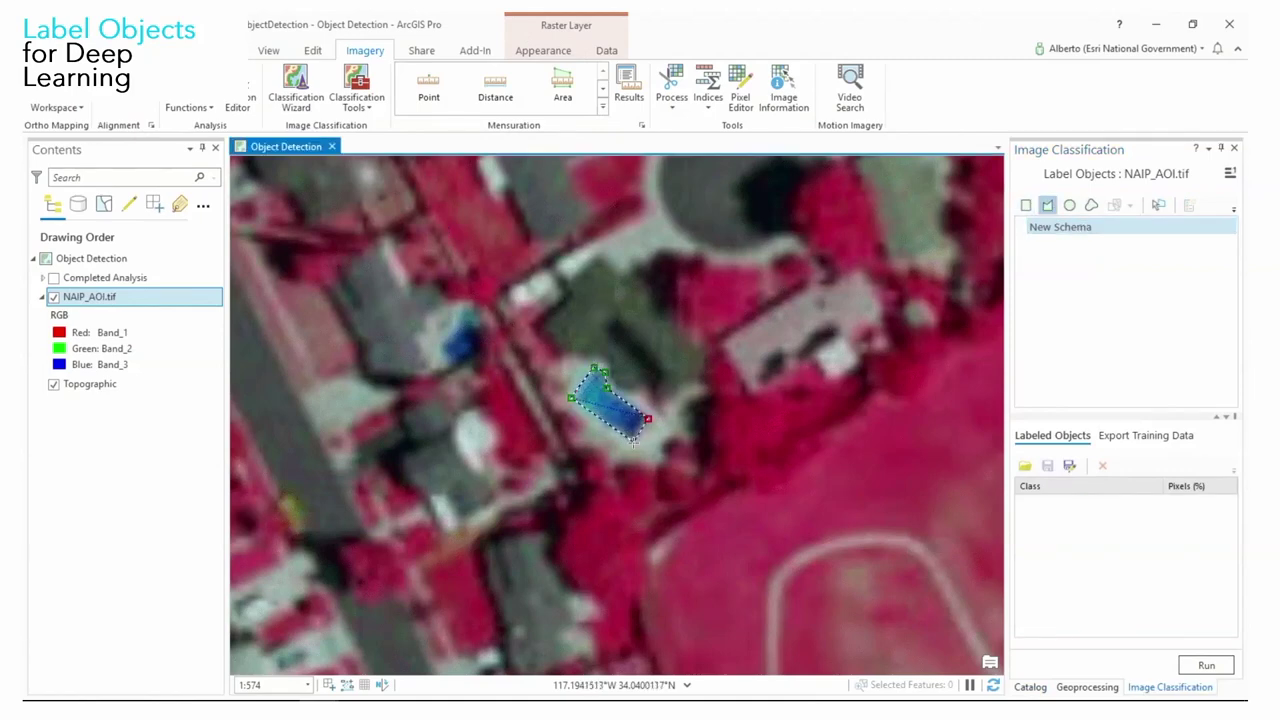
double_click(625, 440)
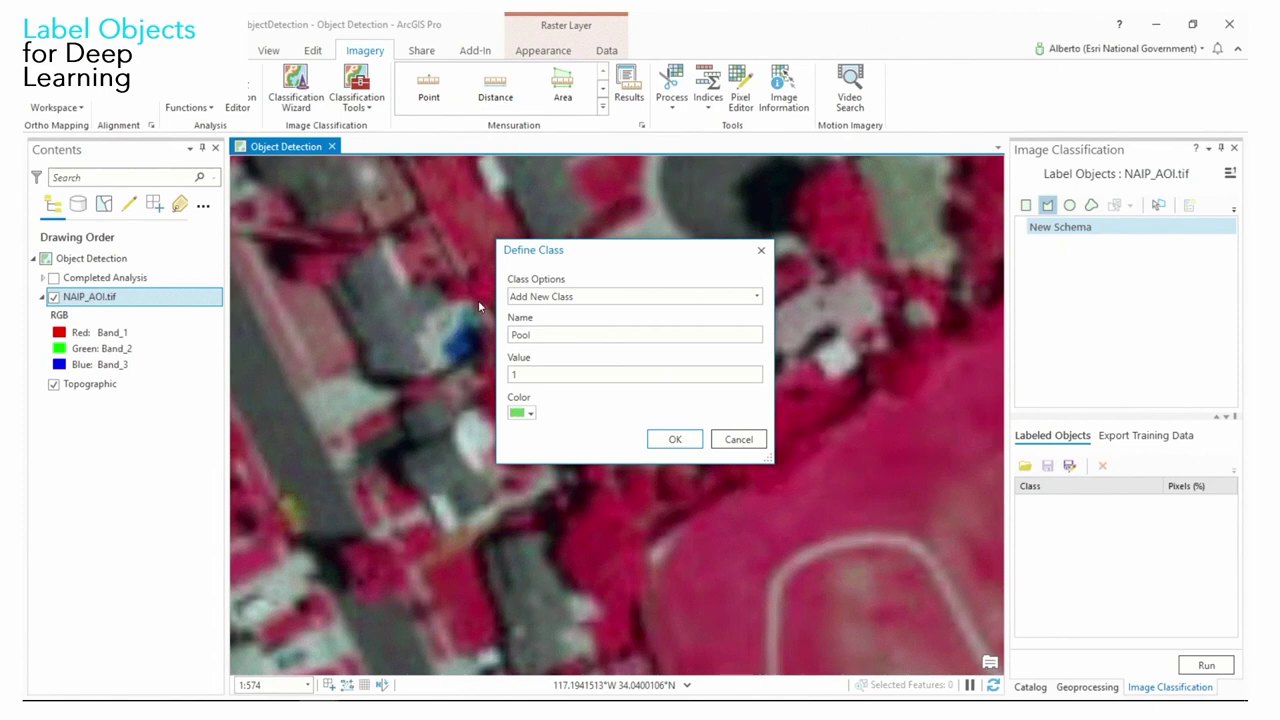
left_click(529, 414)
left_click(668, 502)
left_click(675, 439)
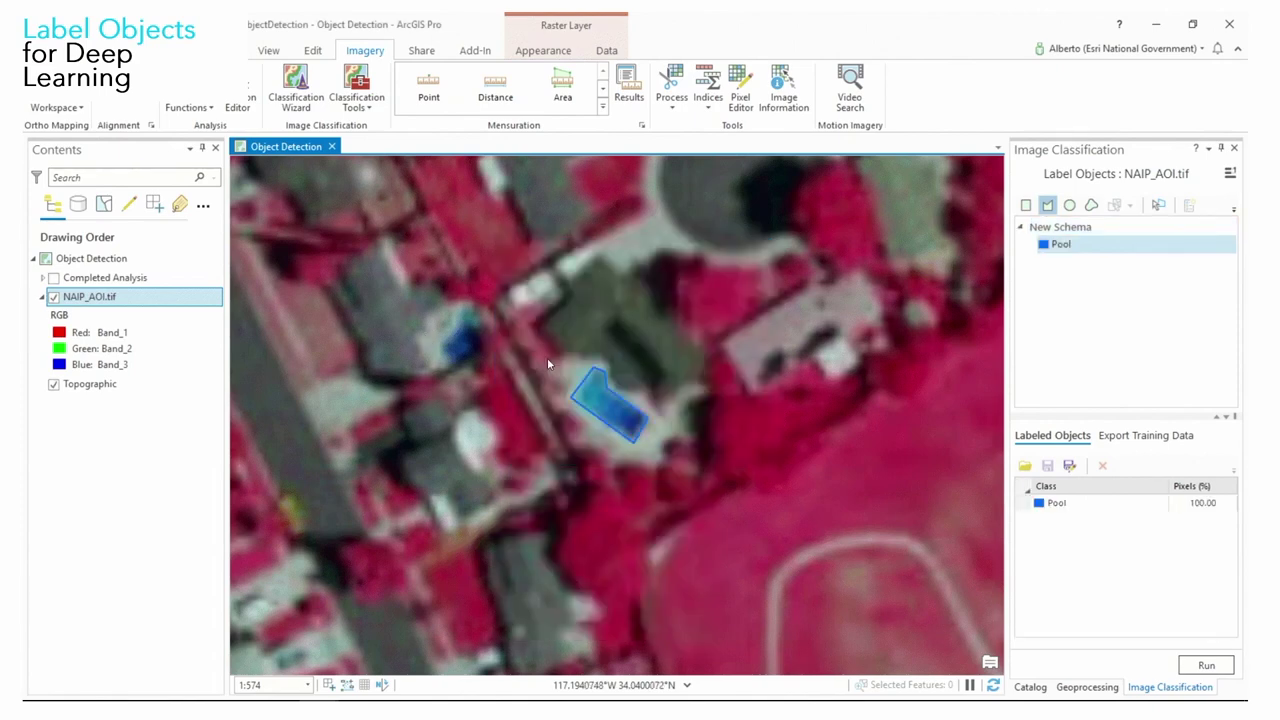
left_click(463, 308)
double_click(464, 369)
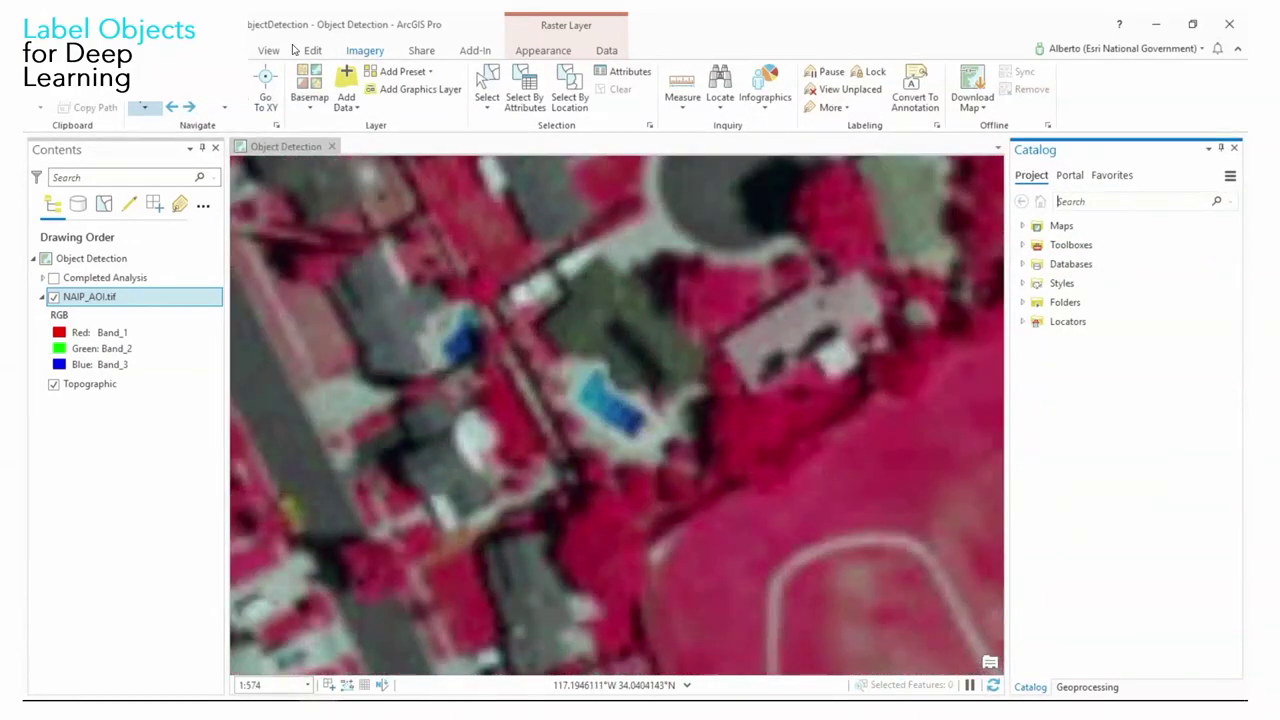
Start Label Objects for Deep Learning on NAIP_AOI.tif with the polygon drawing tool active
left_click(365, 50)
left_click(357, 100)
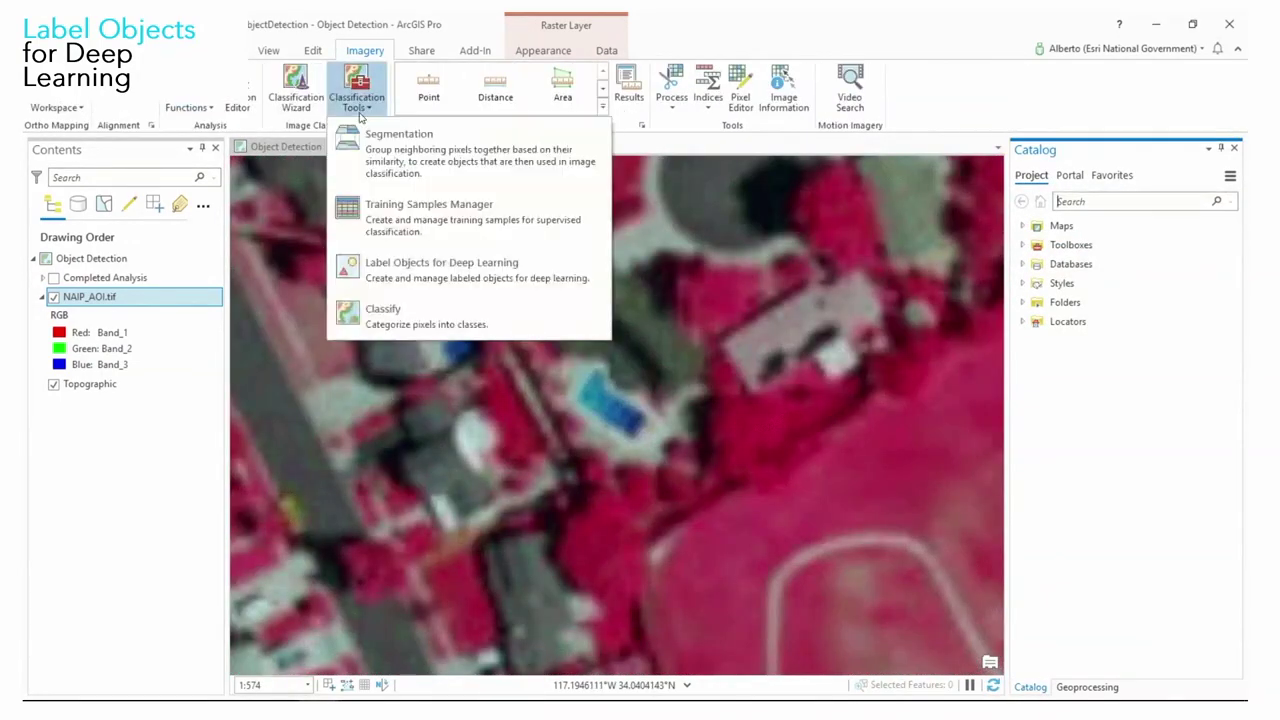
left_click(410, 250)
left_click(1048, 206)
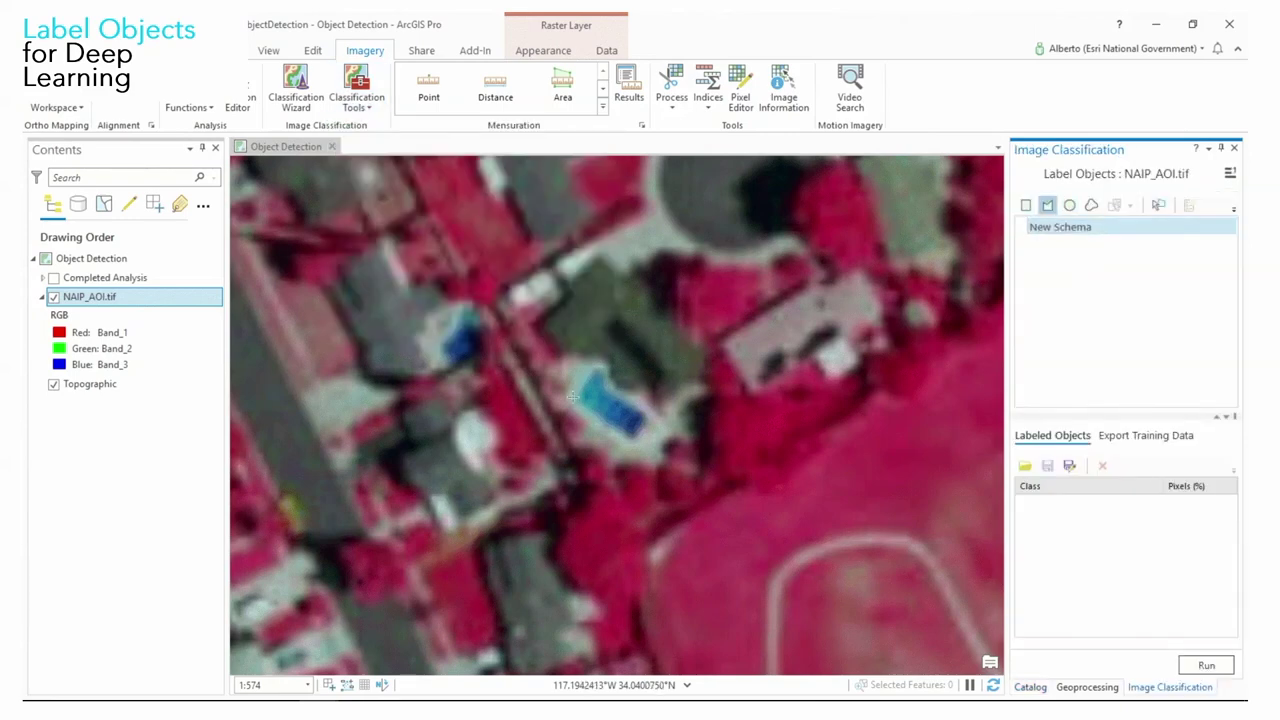
Trace the central backyard pool with a polygon and assign it to a new class named Pool with value 1 and a blue color
left_click(571, 398)
left_click(593, 368)
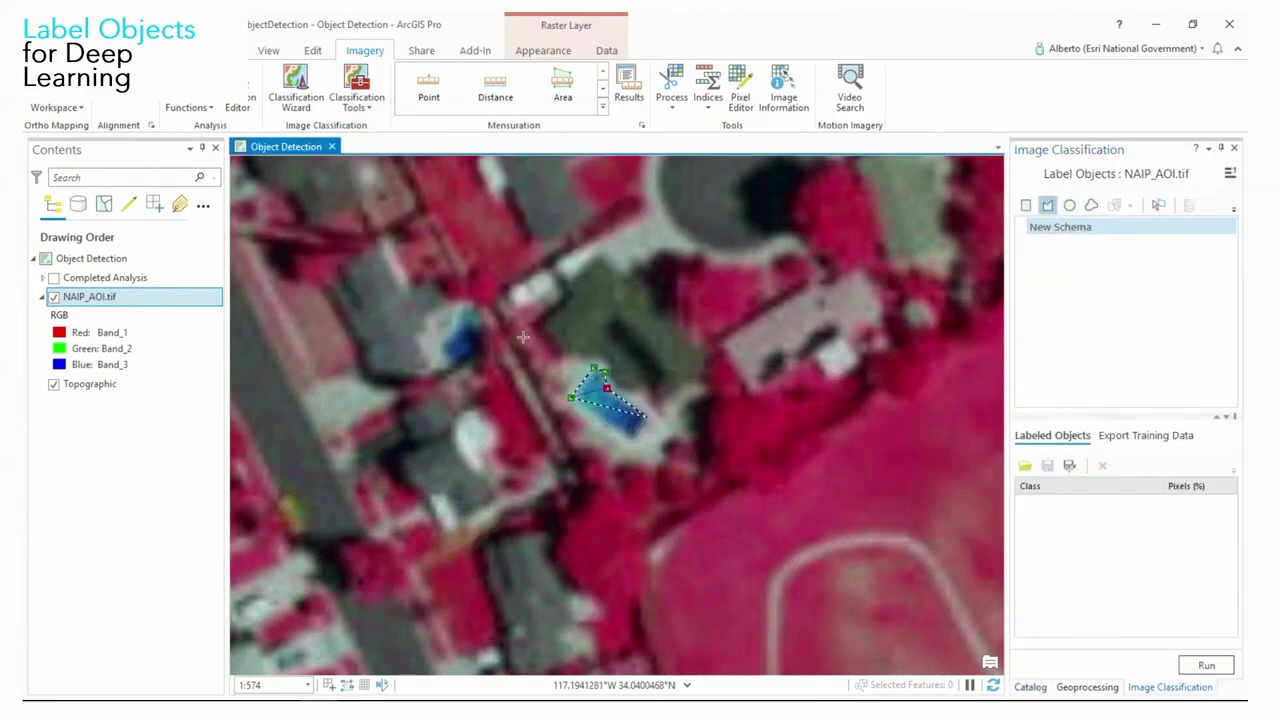
left_click(645, 428)
double_click(566, 334)
type("Pool")
key("Tab")
key("Tab")
key("space")
left_click(669, 499)
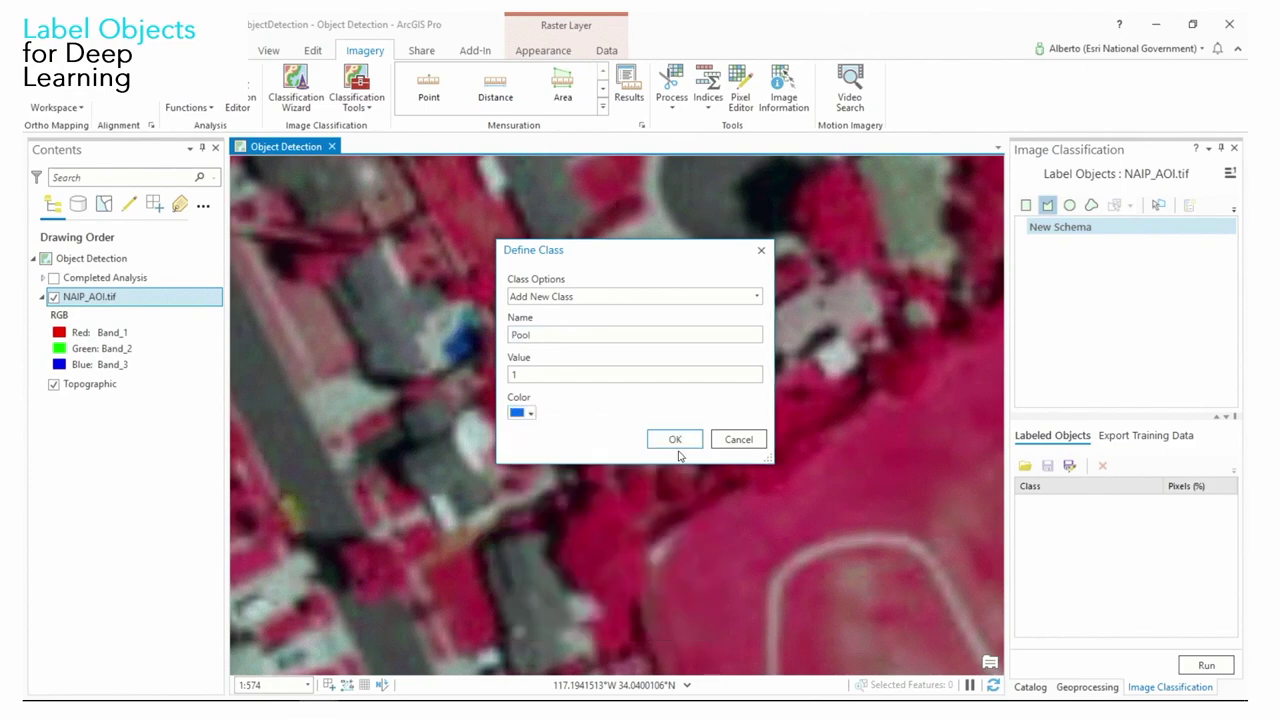
left_click(678, 440)
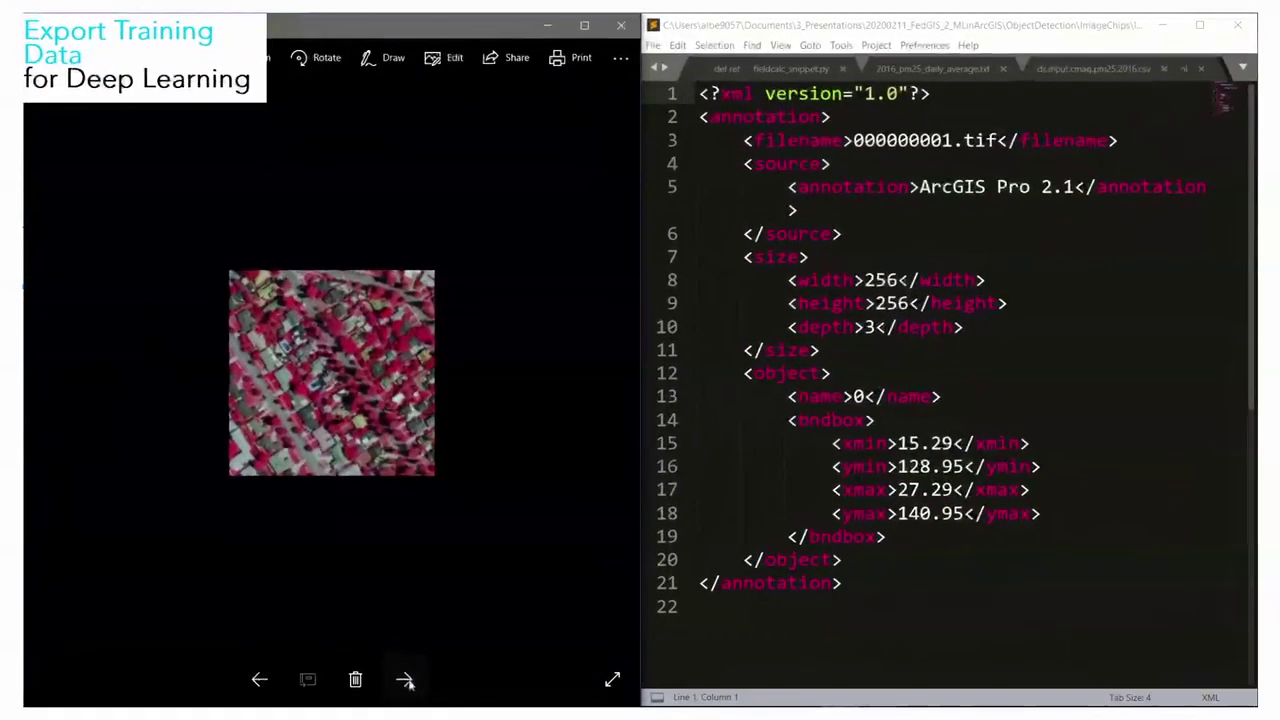
Browse through the exported training image chips beside the XML annotation file to examine the imagery they cover
left_click(419, 550)
left_click(405, 680)
left_click(405, 680)
left_click(405, 680)
left_click(405, 680)
left_click(405, 680)
left_click(405, 680)
left_click(405, 680)
left_click(405, 680)
left_click(405, 680)
left_click(405, 680)
left_click(405, 680)
left_click(405, 680)
left_click(405, 680)
left_click(405, 680)
left_click(405, 680)
left_click(405, 680)
left_click(405, 680)
left_click(405, 680)
left_click(405, 680)
left_click(405, 680)
left_click(405, 680)
left_click(405, 680)
left_click(405, 680)
left_click(405, 680)
left_click(405, 680)
left_click(405, 680)
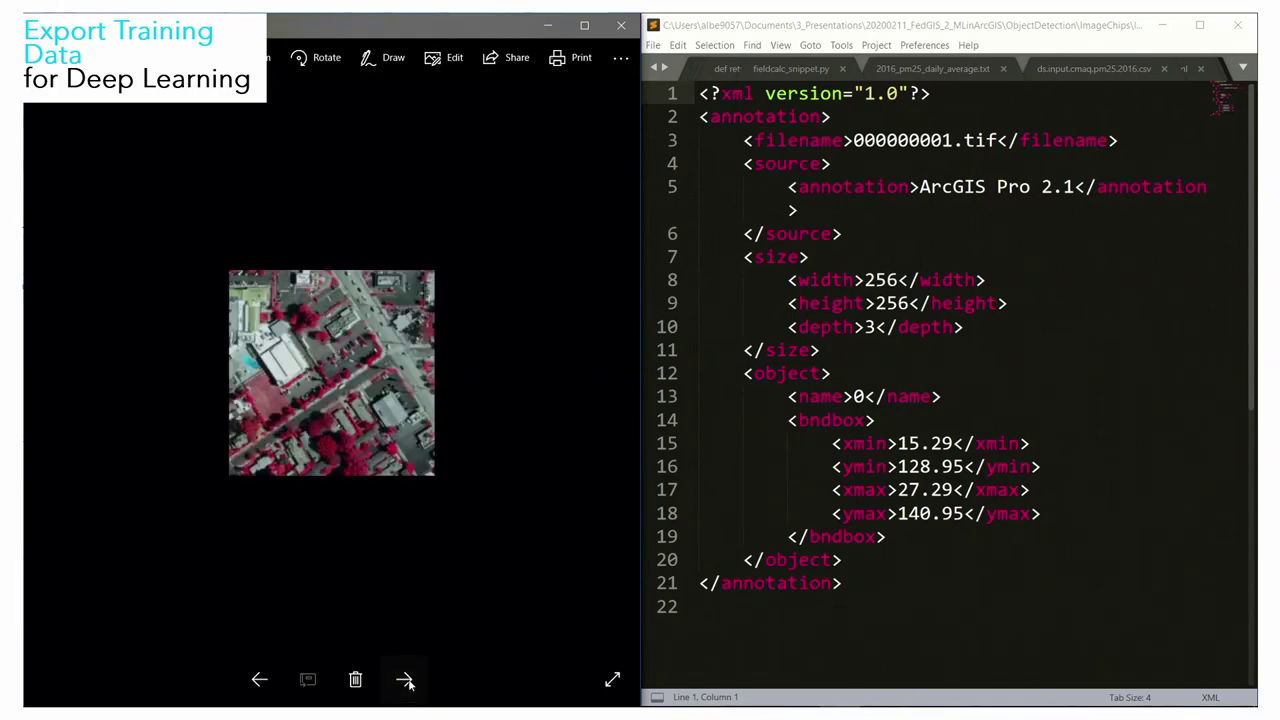
left_click(405, 680)
left_click(405, 680)
left_click(405, 680)
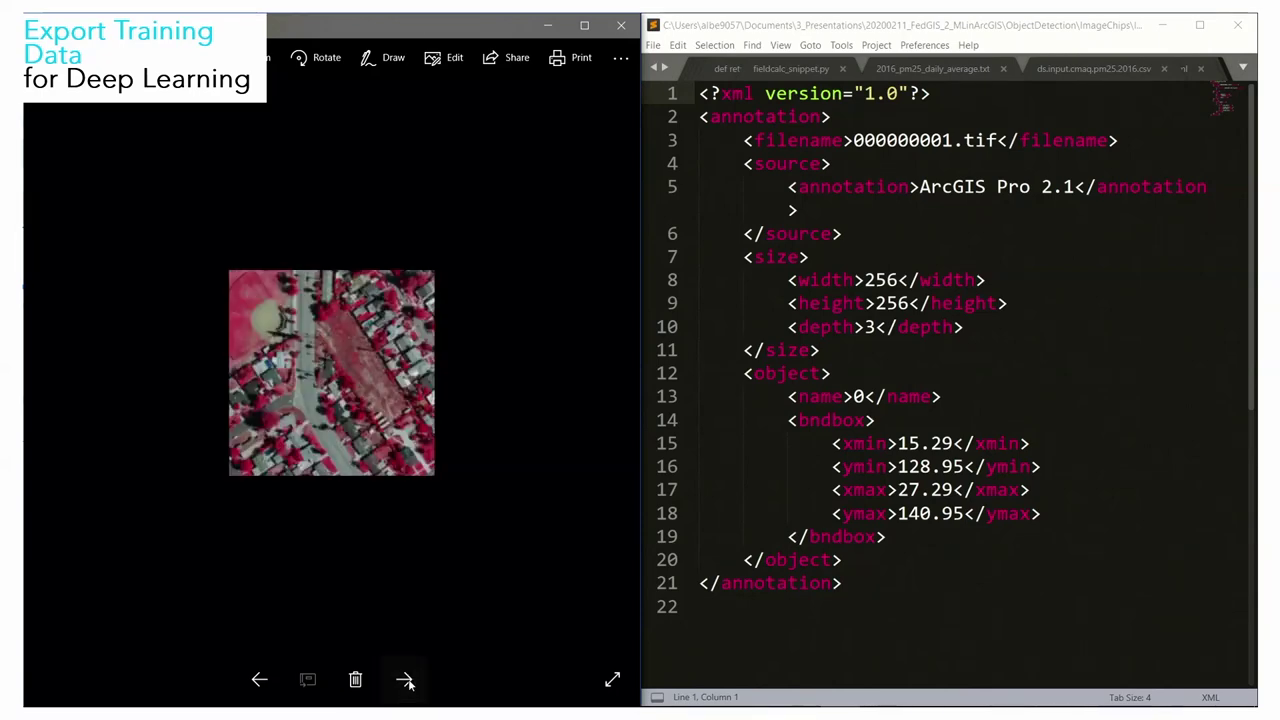
left_click(405, 680)
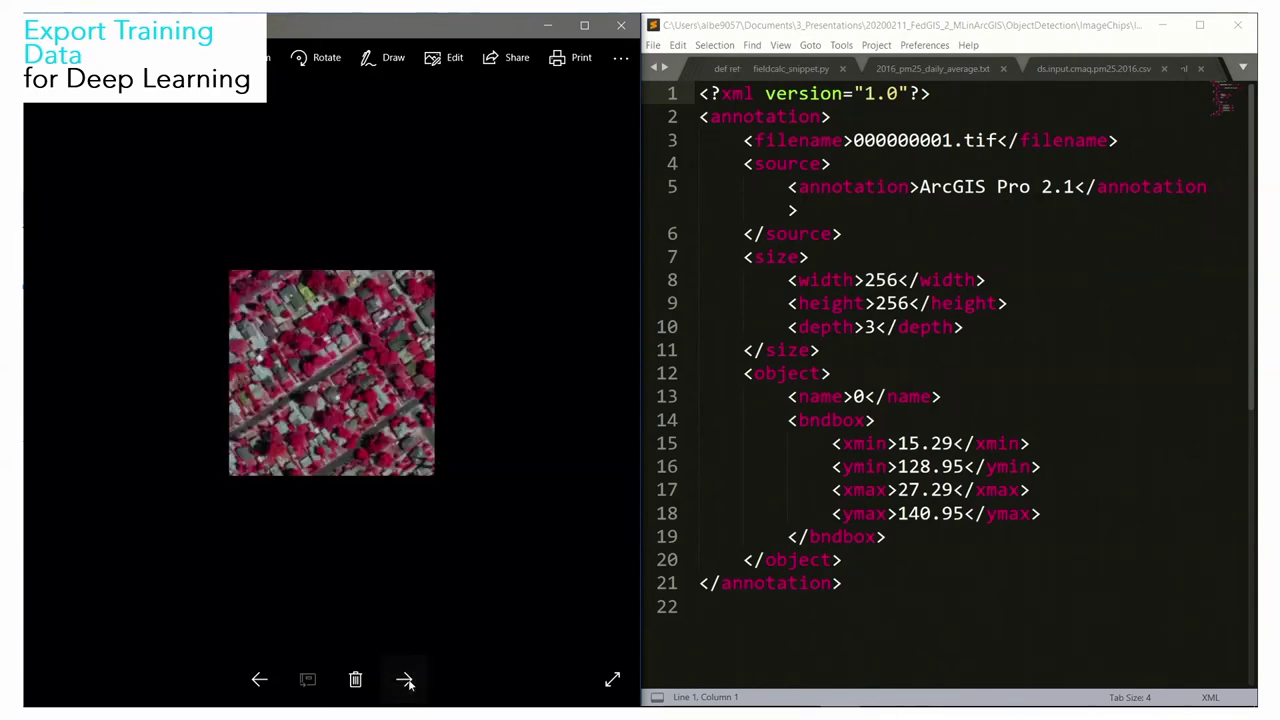
left_click(405, 680)
left_click(405, 680)
left_click(405, 680)
left_click(405, 680)
left_click(405, 680)
left_click(405, 680)
left_click(405, 680)
left_click(405, 680)
left_click(405, 680)
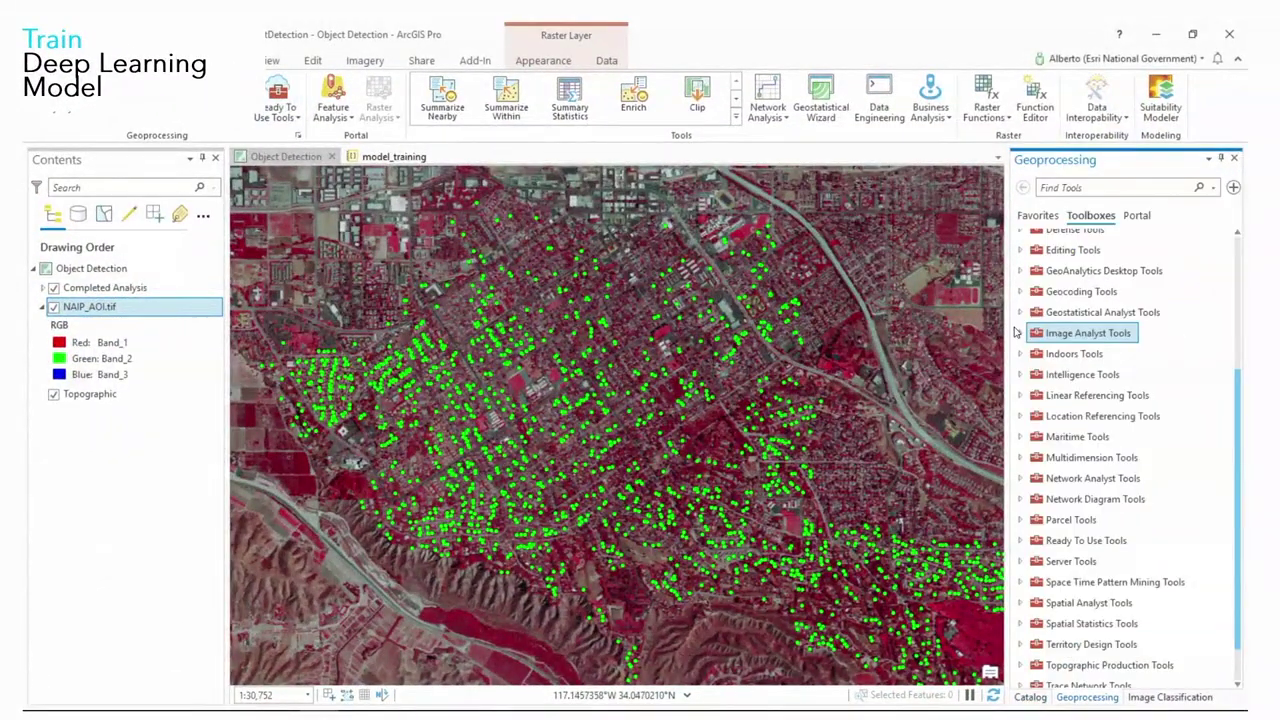
Expand the Image Analyst Tools toolbox, and show the Detected Objects layer in place of the Training Samples layer
left_click(1018, 333)
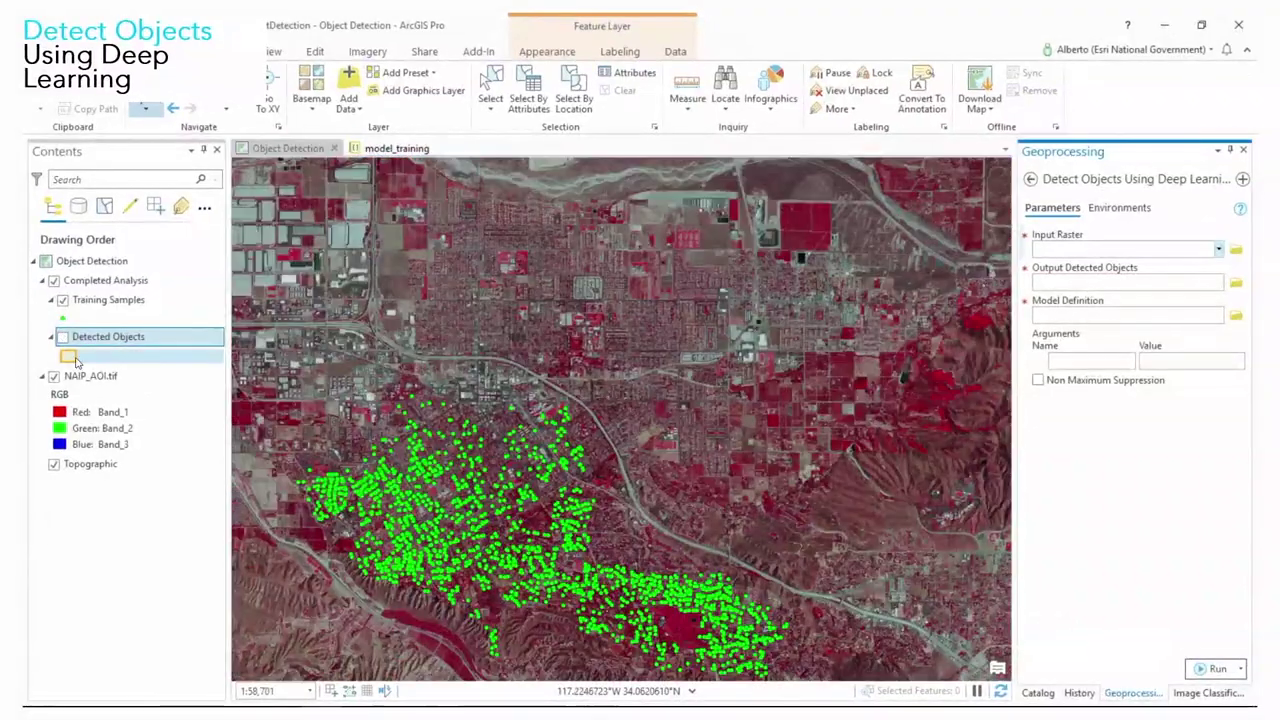
left_click(62, 336)
left_click(62, 300)
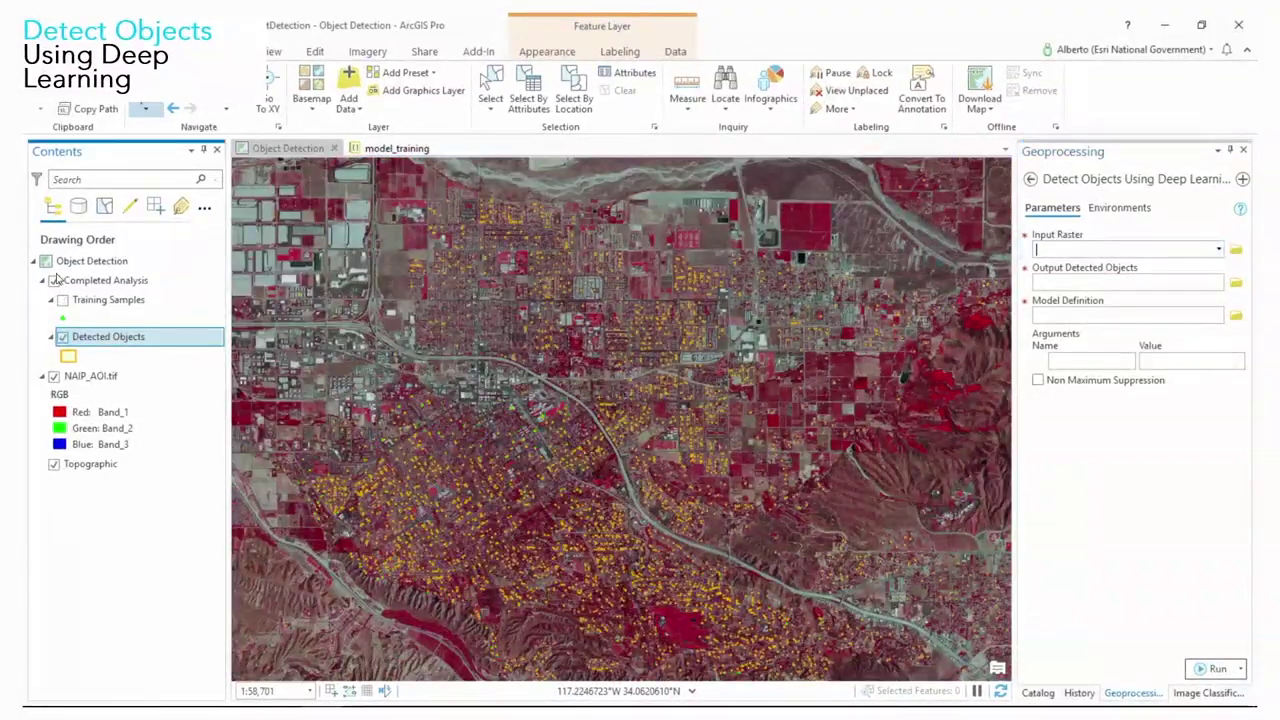
Examine the detected pool boxes across the residential blocks north of the training area, both up close and at overview scale
left_click_drag(430, 208, 537, 290)
scroll(785, 323, "up", 3)
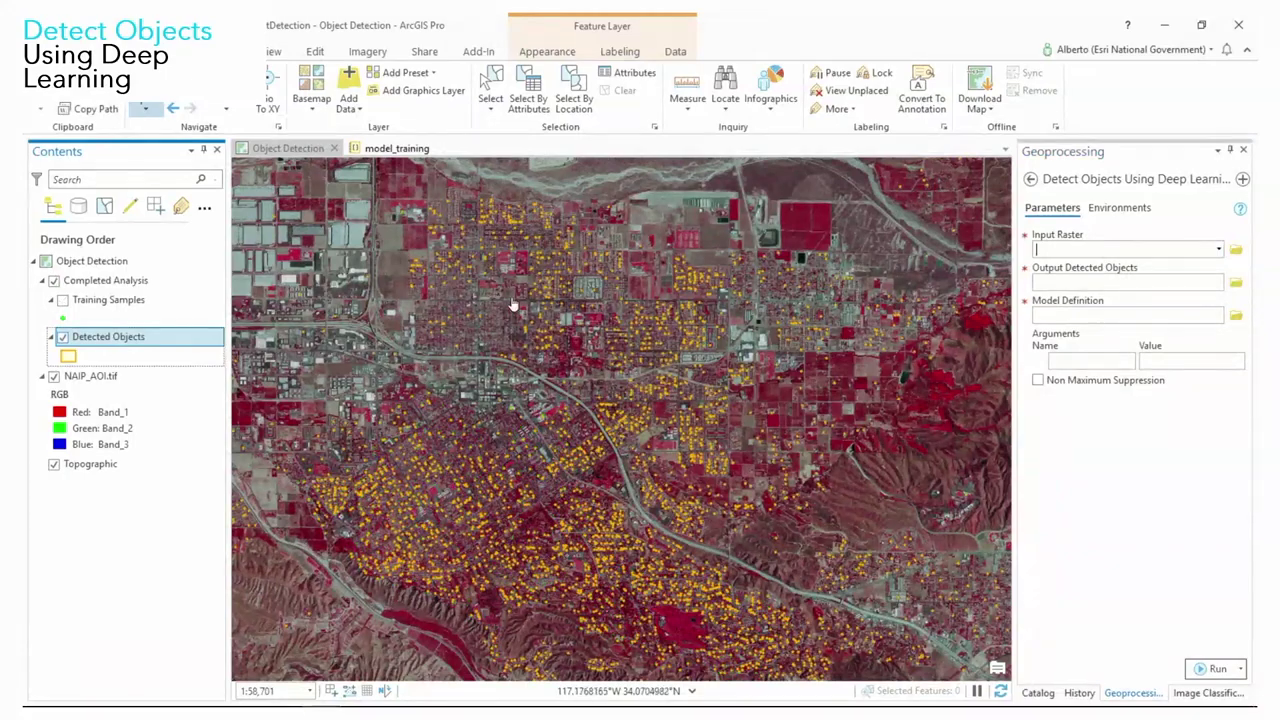
left_click_drag(431, 208, 528, 289)
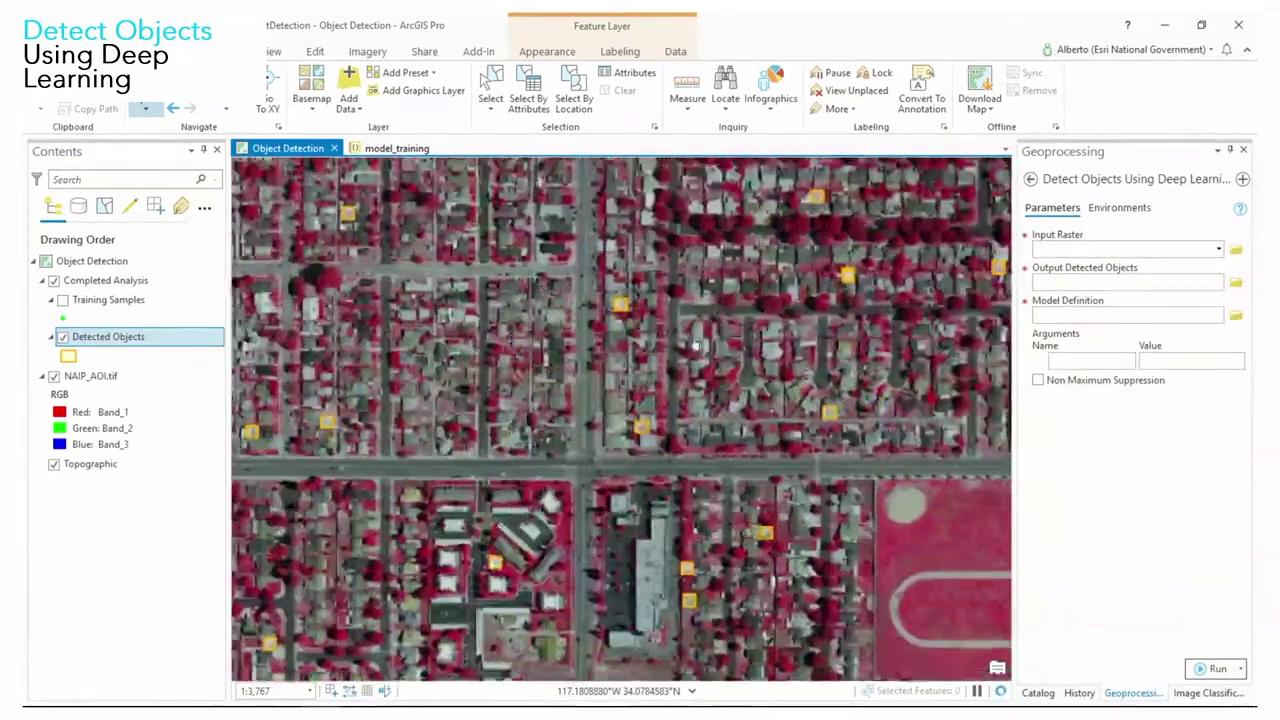
left_click_drag(697, 345, 432, 403)
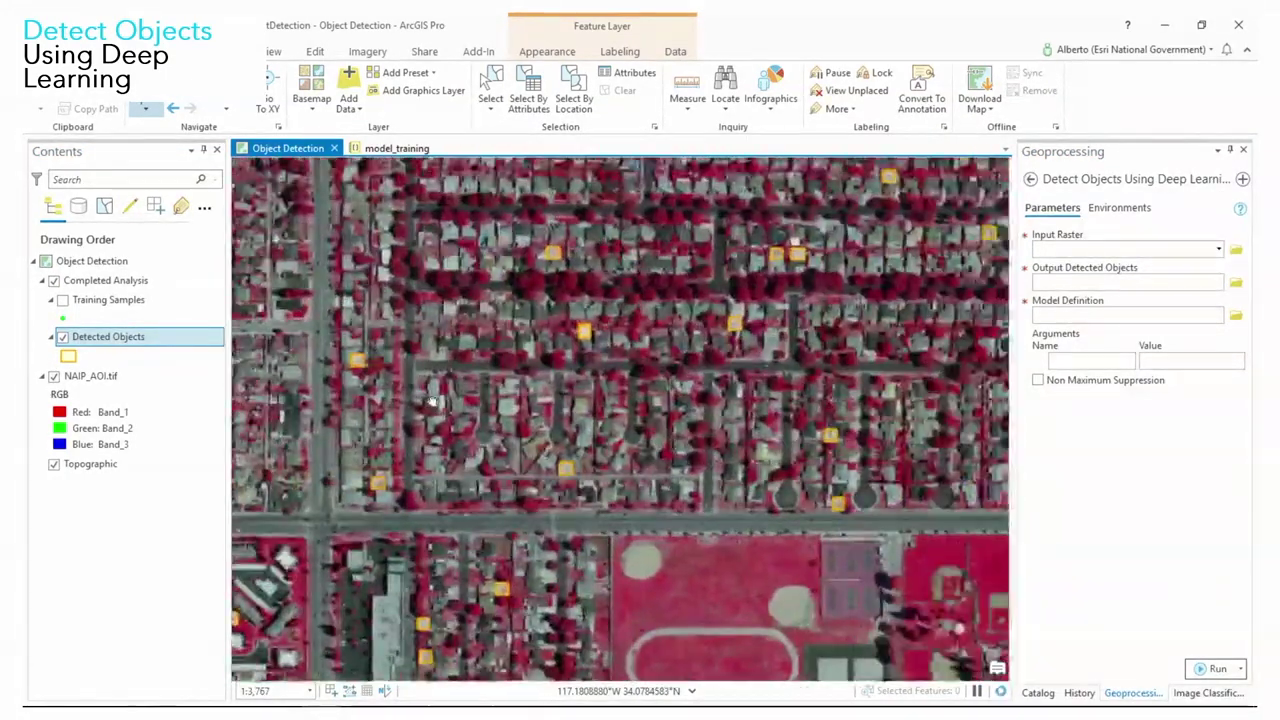
left_click_drag(855, 377, 796, 385)
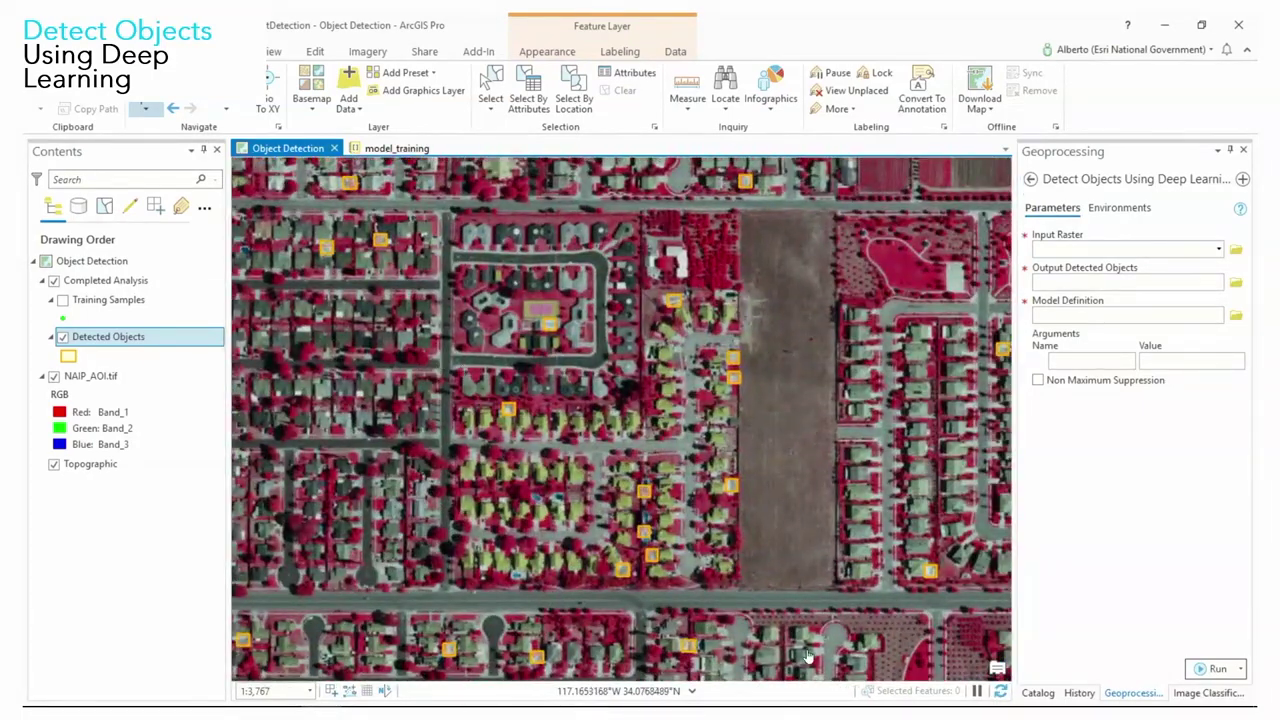
key("comma")
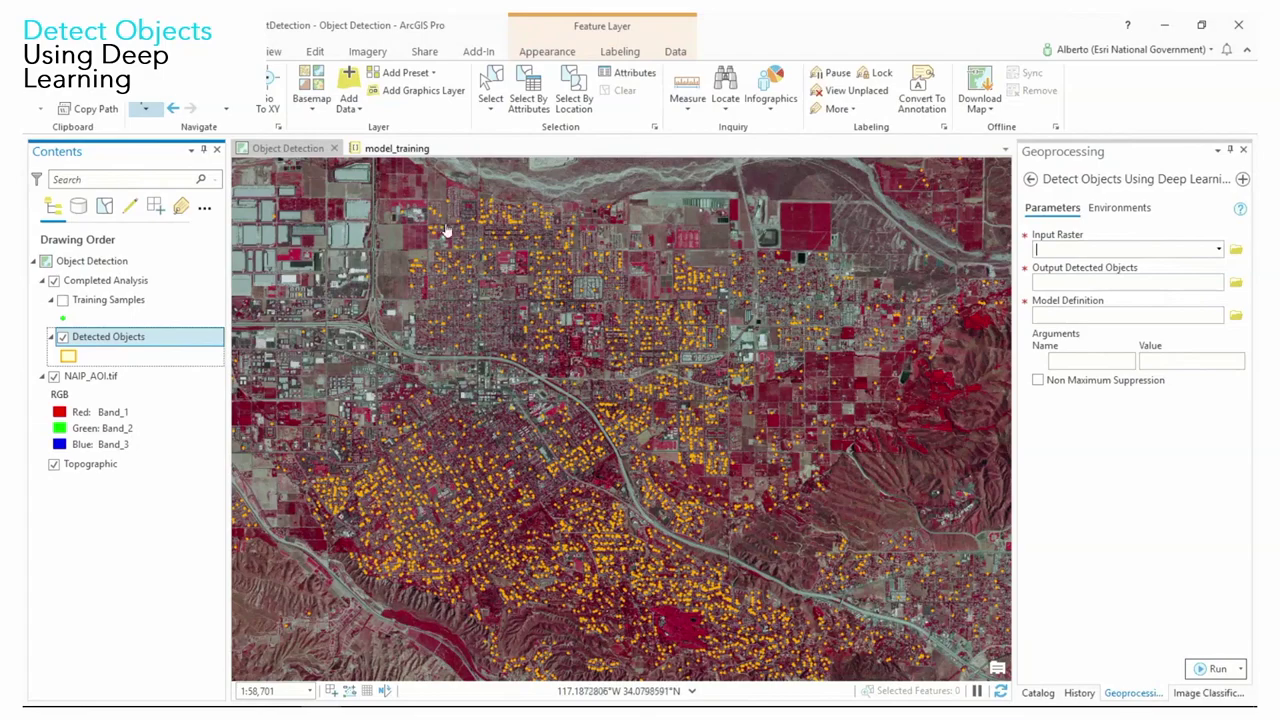
left_click_drag(430, 208, 524, 288)
scroll(480, 432, "up", 2)
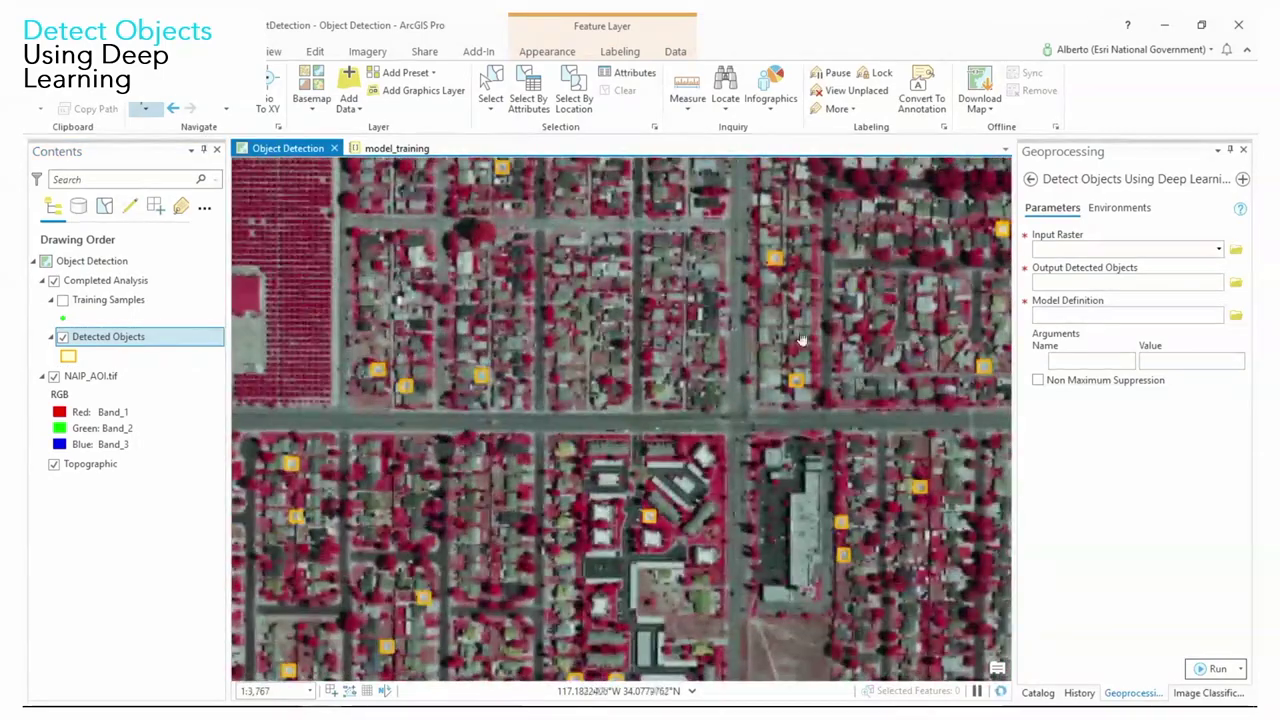
left_click_drag(834, 312, 673, 352)
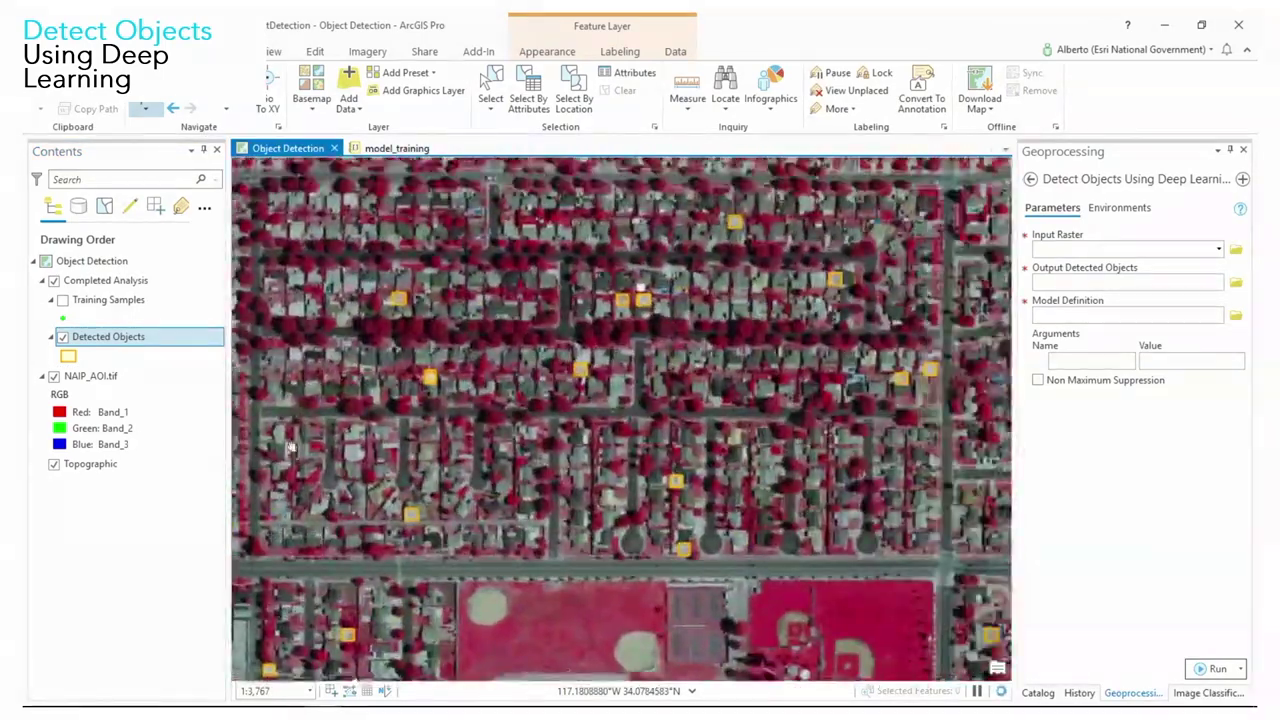
left_click_drag(290, 448, 730, 358)
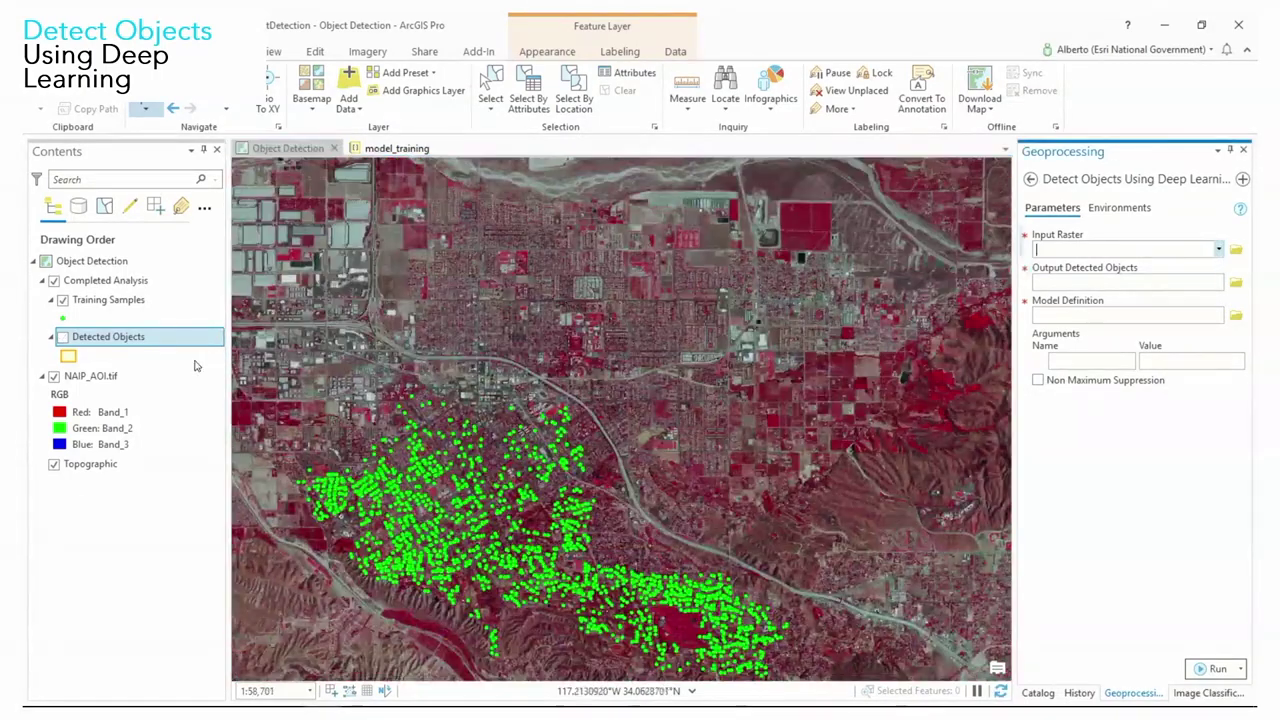
left_click_drag(431, 208, 516, 282)
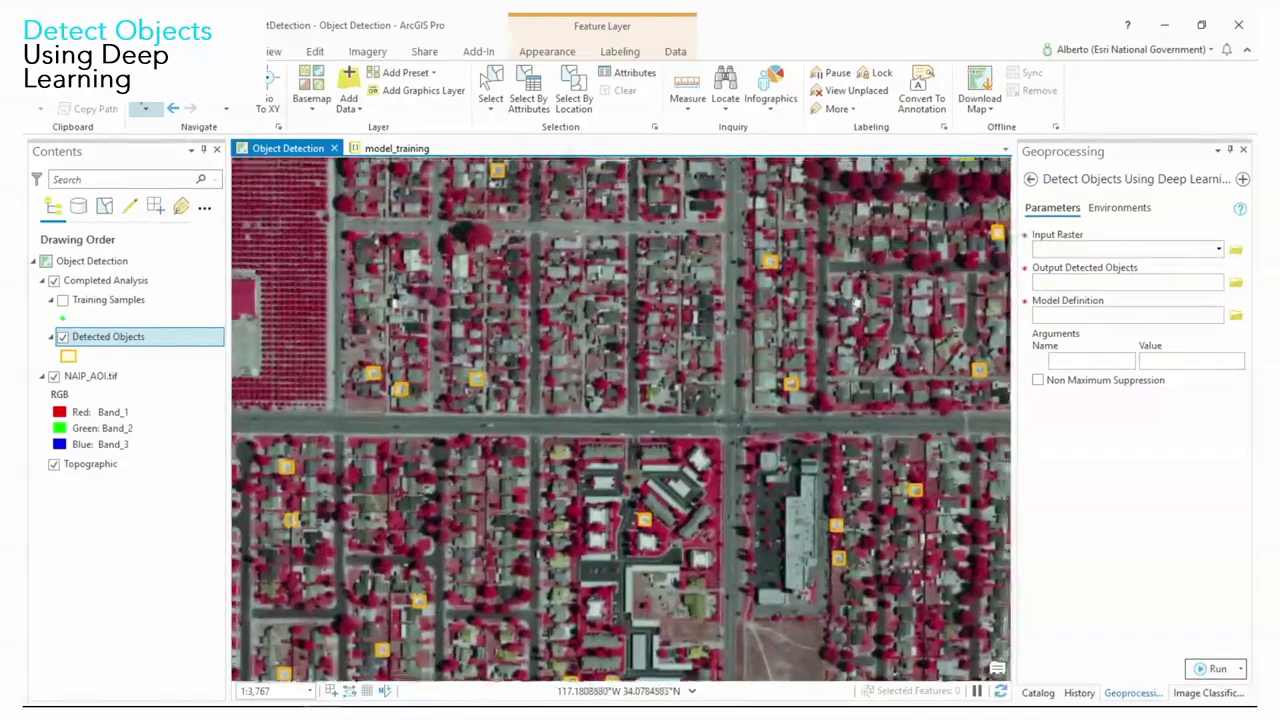
left_click_drag(856, 304, 656, 354)
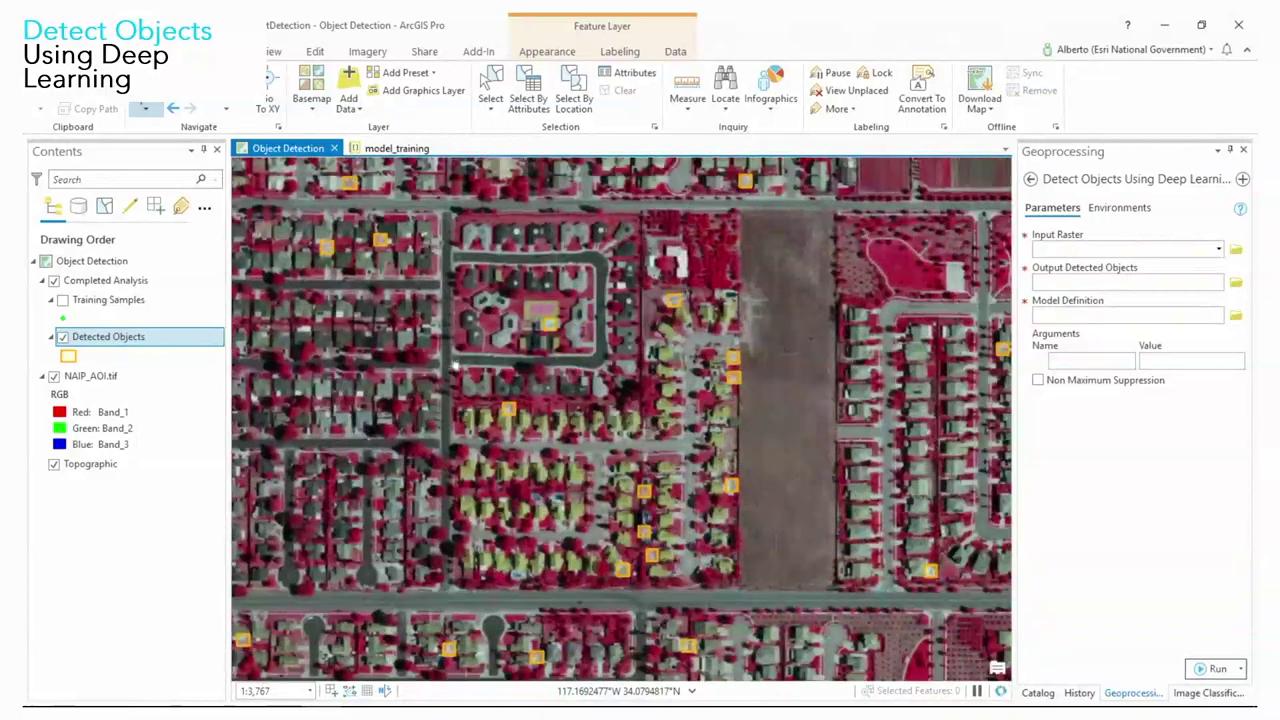
scroll(463, 372, "down", 10)
left_click(57, 279)
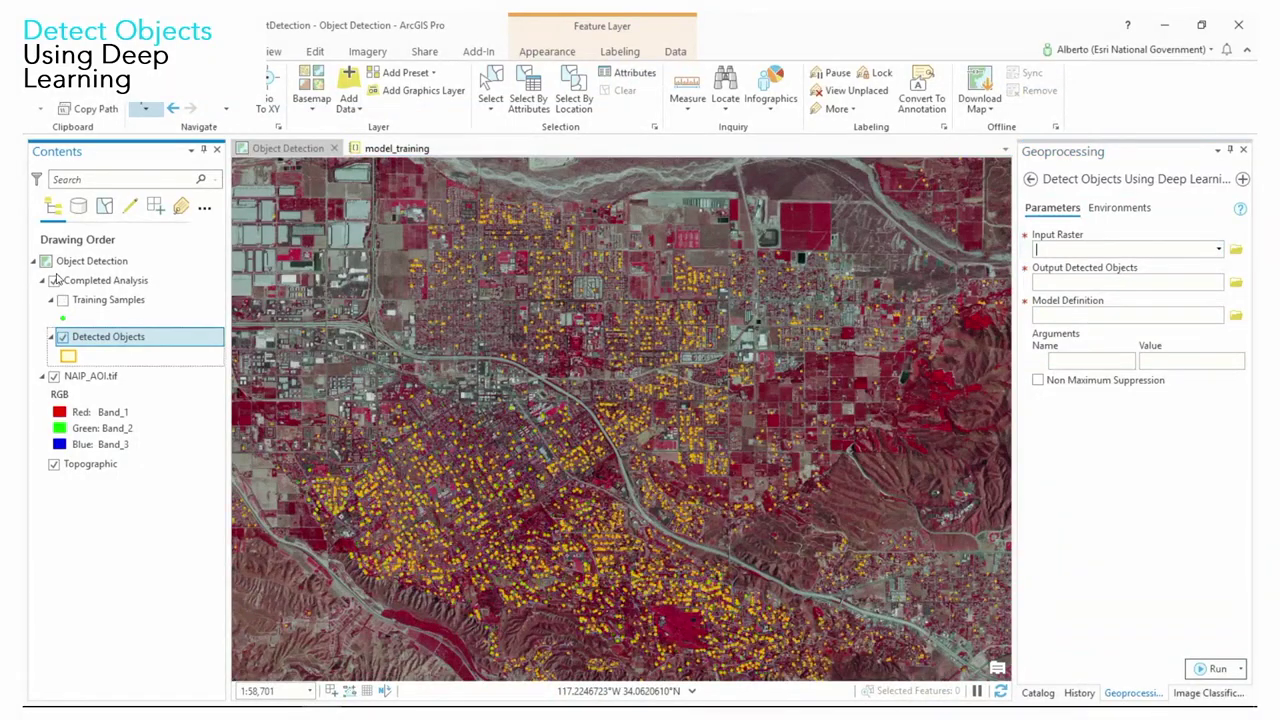
scroll(491, 277, "up", 10)
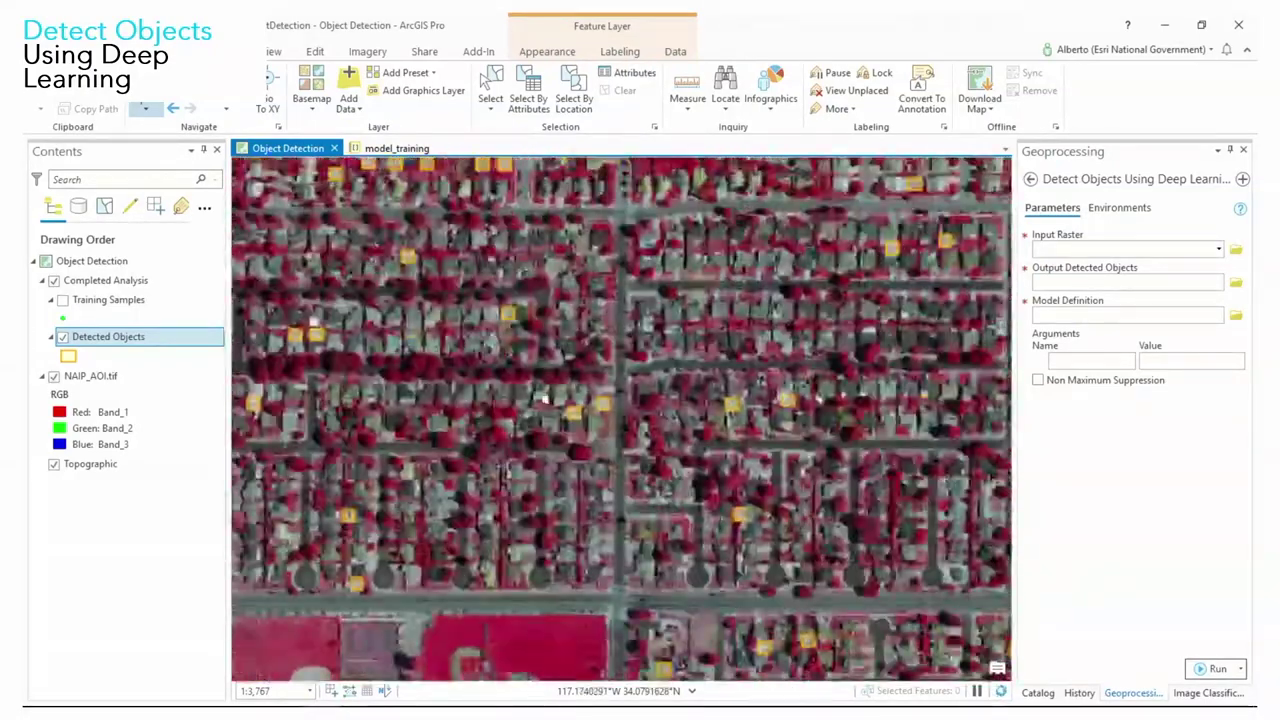
left_click_drag(545, 400, 480, 397)
scroll(463, 372, "down", 5)
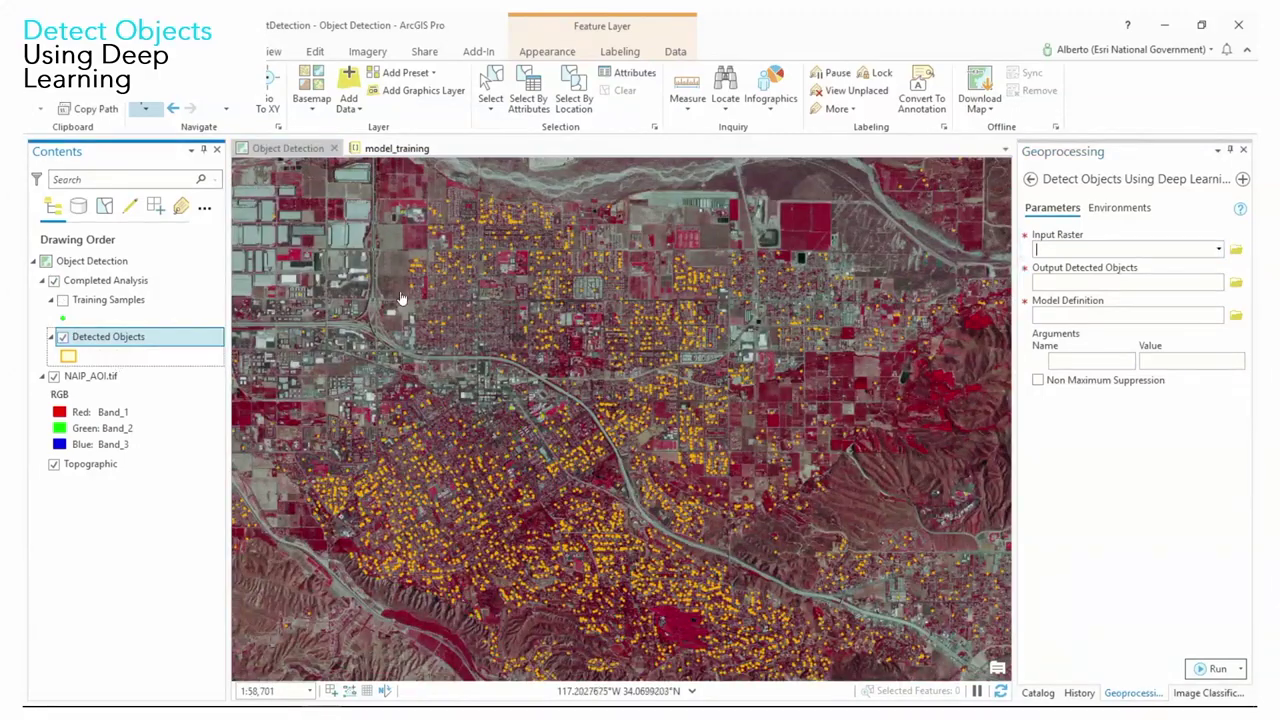
scroll(480, 432, "up", 3)
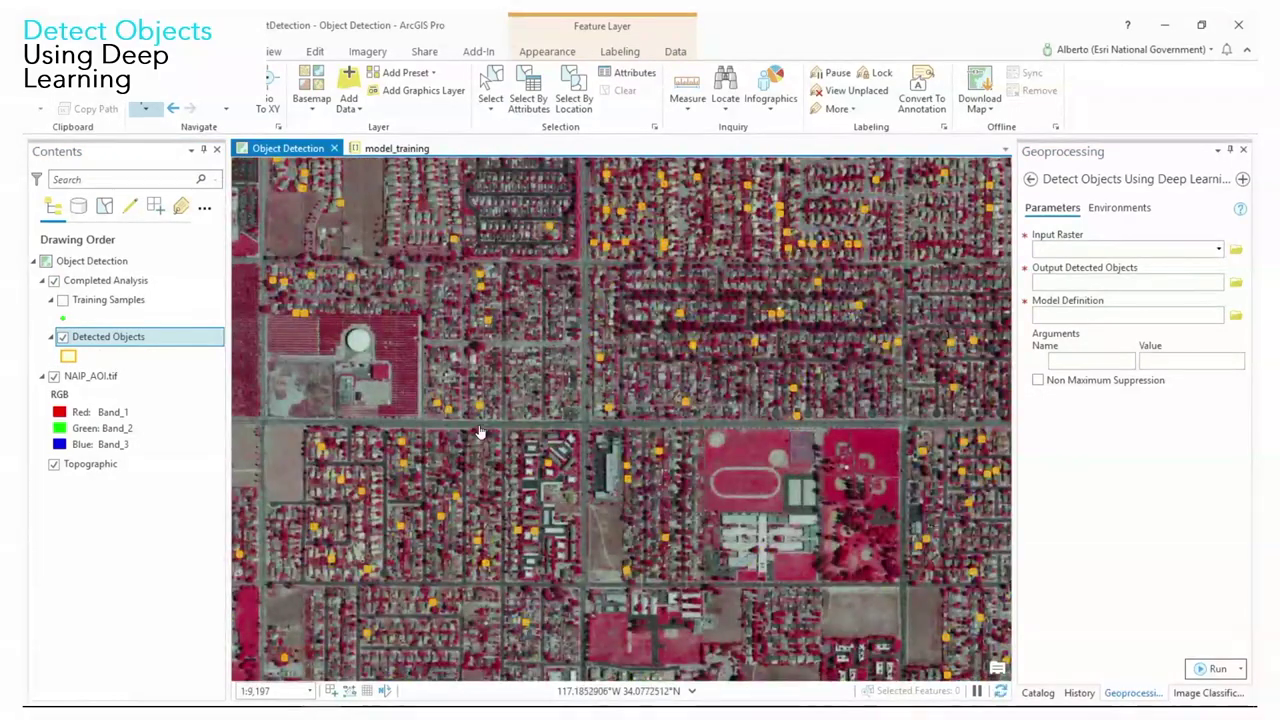
key("Right")
key("Up")
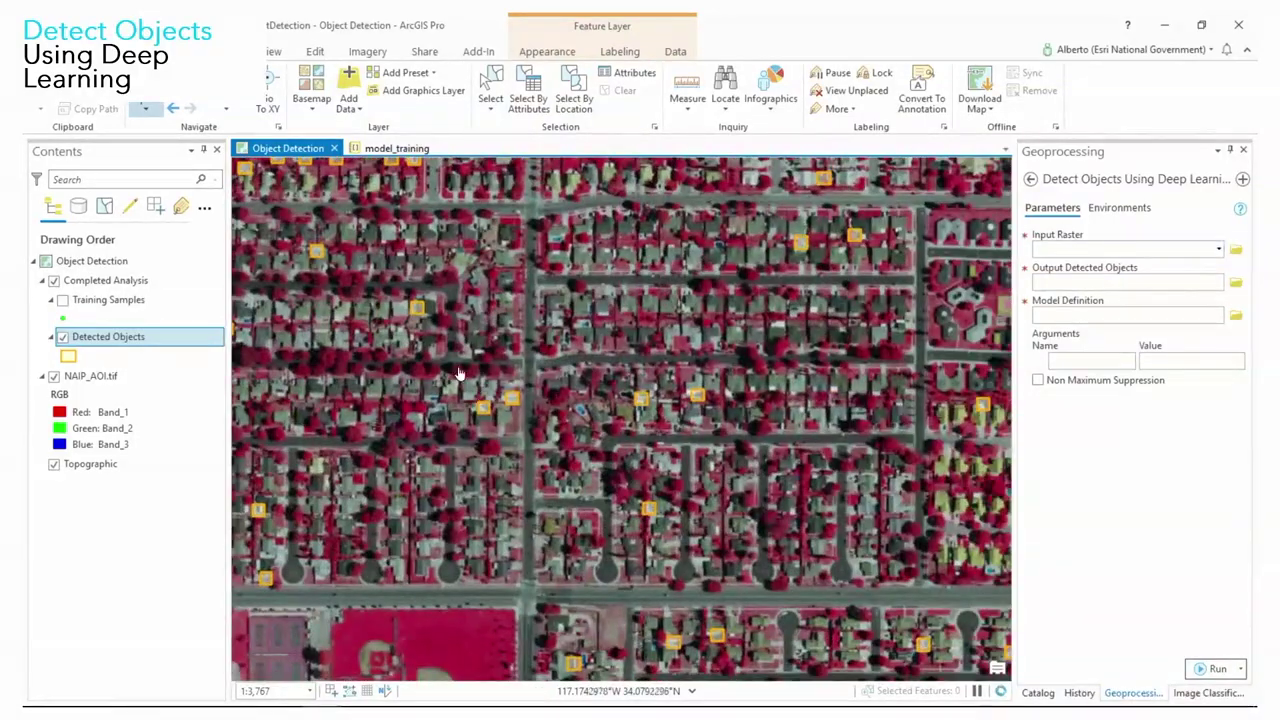
key("Right")
scroll(462, 372, "down", 8)
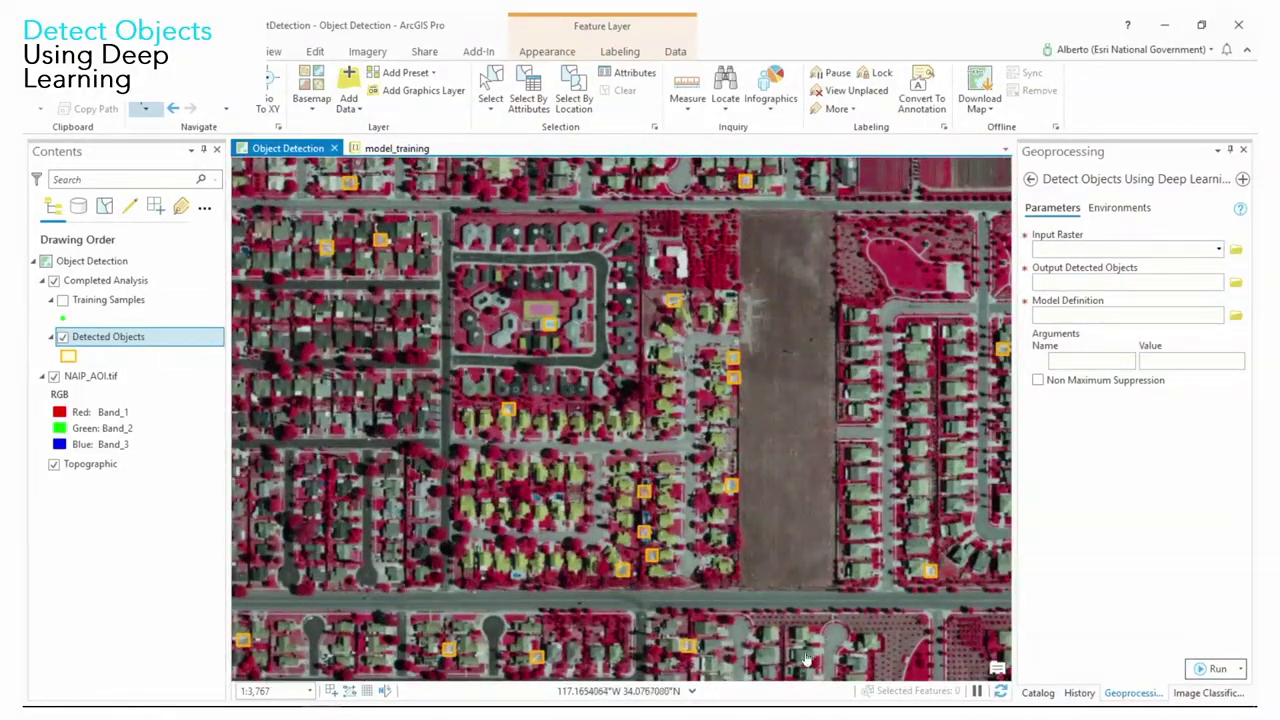
left_click_drag(536, 290, 434, 236)
scroll(480, 432, "up", 2)
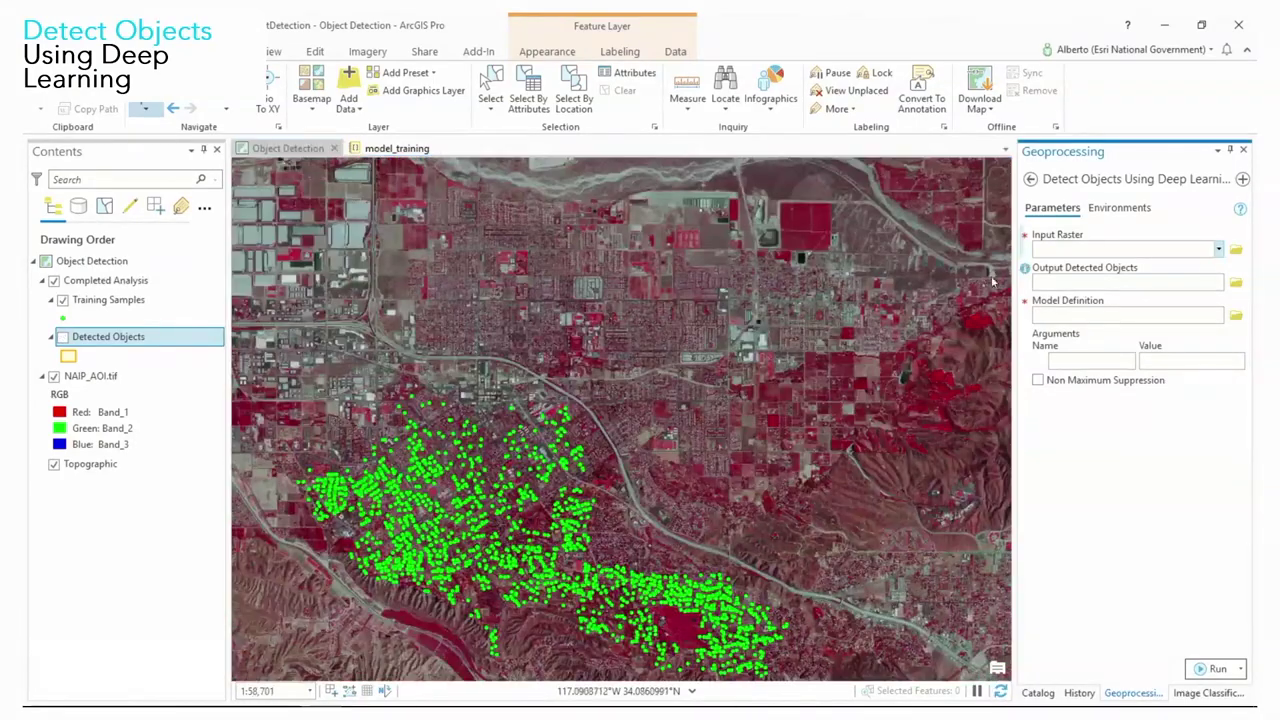
Turn on the Detected Objects layer and hide the Training Samples layer
left_click(63, 337)
left_click(63, 337)
left_click(63, 300)
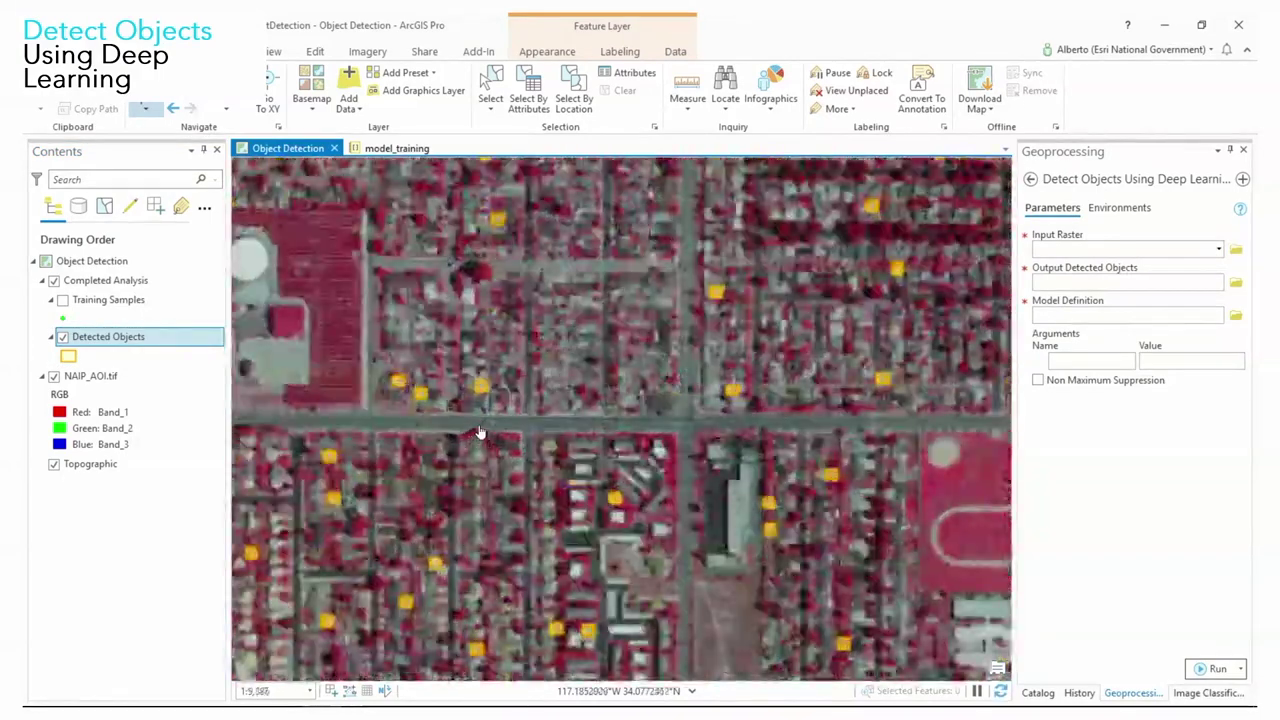
Inspect the detected pool boxes up close across the residential blocks north and east of the school sports field
scroll(480, 432, "up", 3)
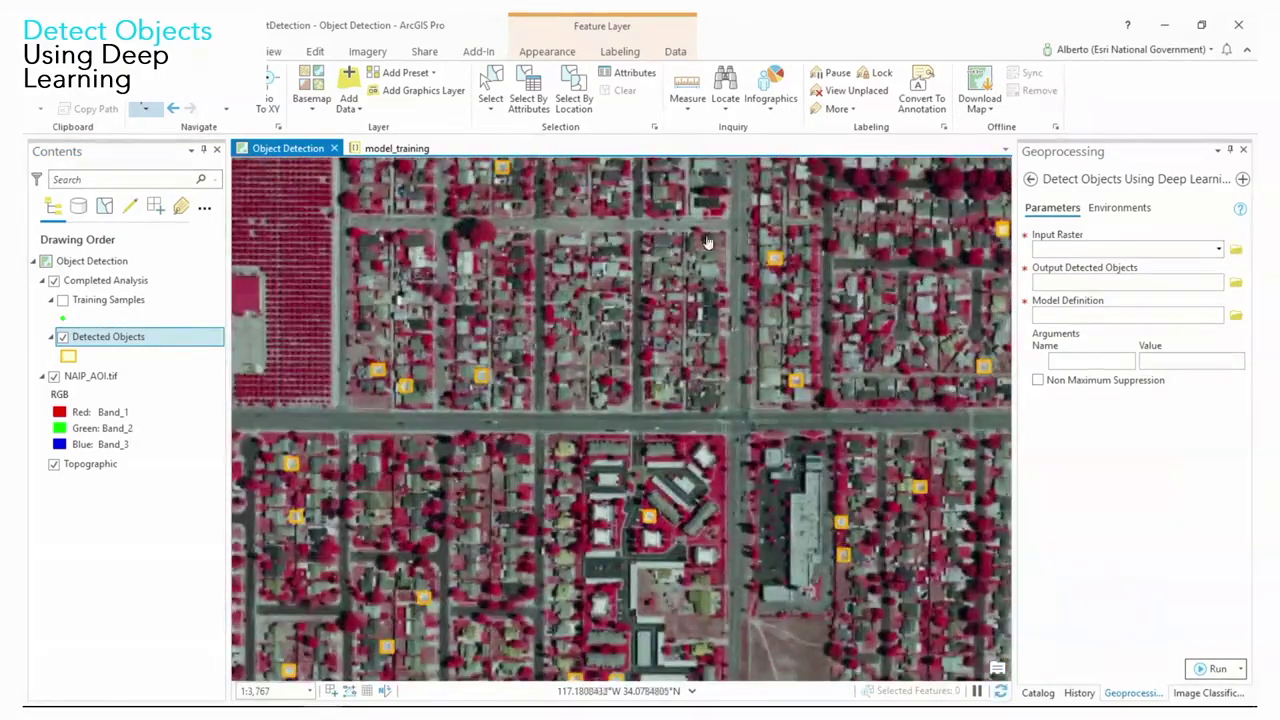
key("Right")
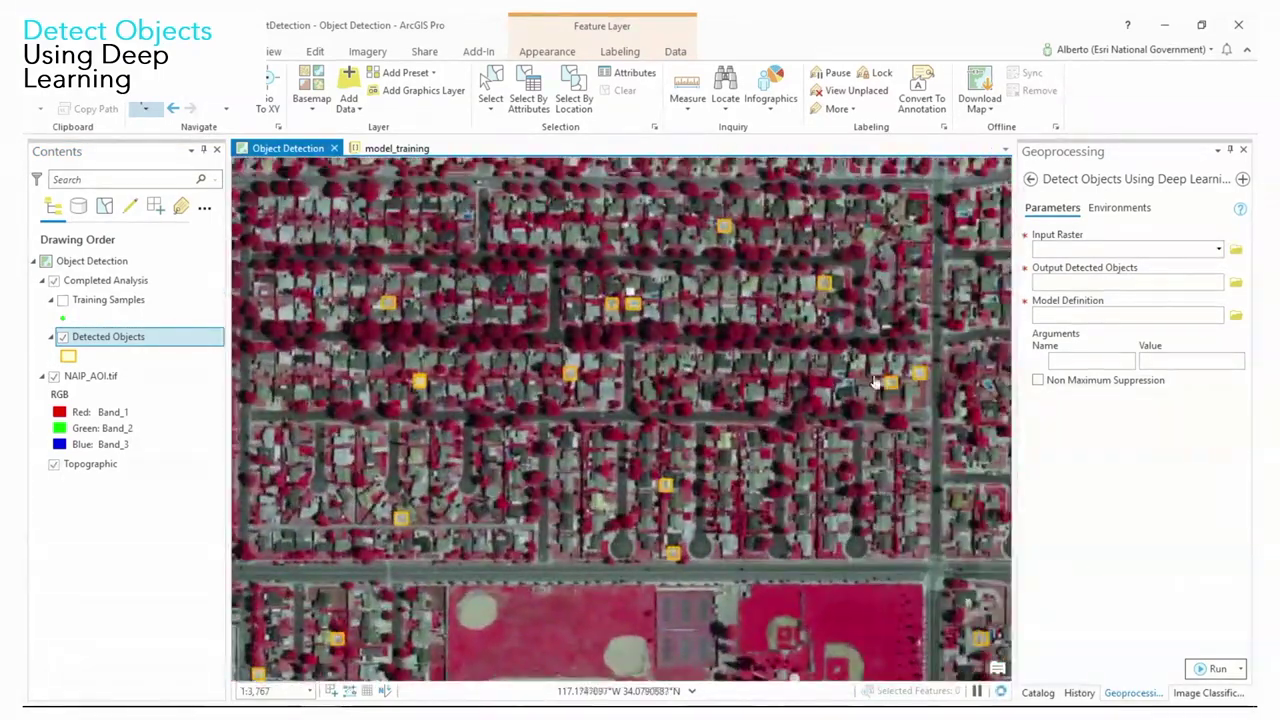
key("Right")
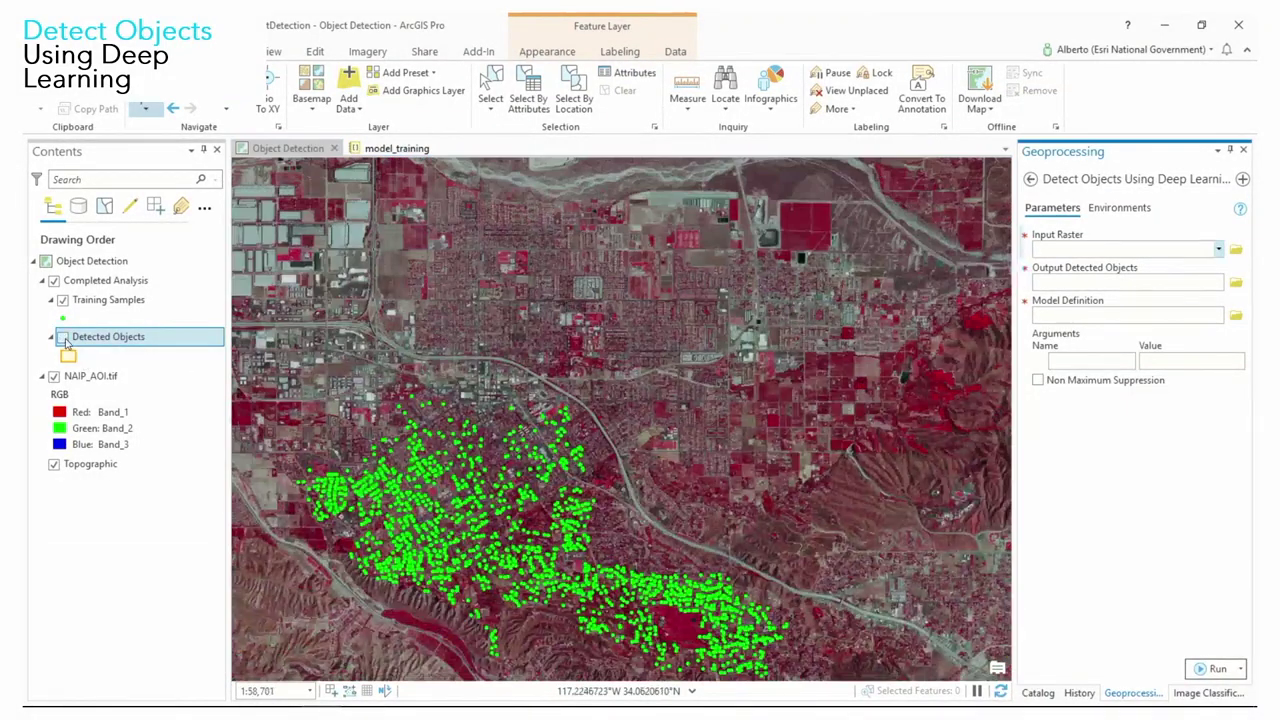
Show the Detected Objects layer in place of the Training Samples layer over the northern residential area
left_click(62, 337)
scroll(533, 378, "up", 5)
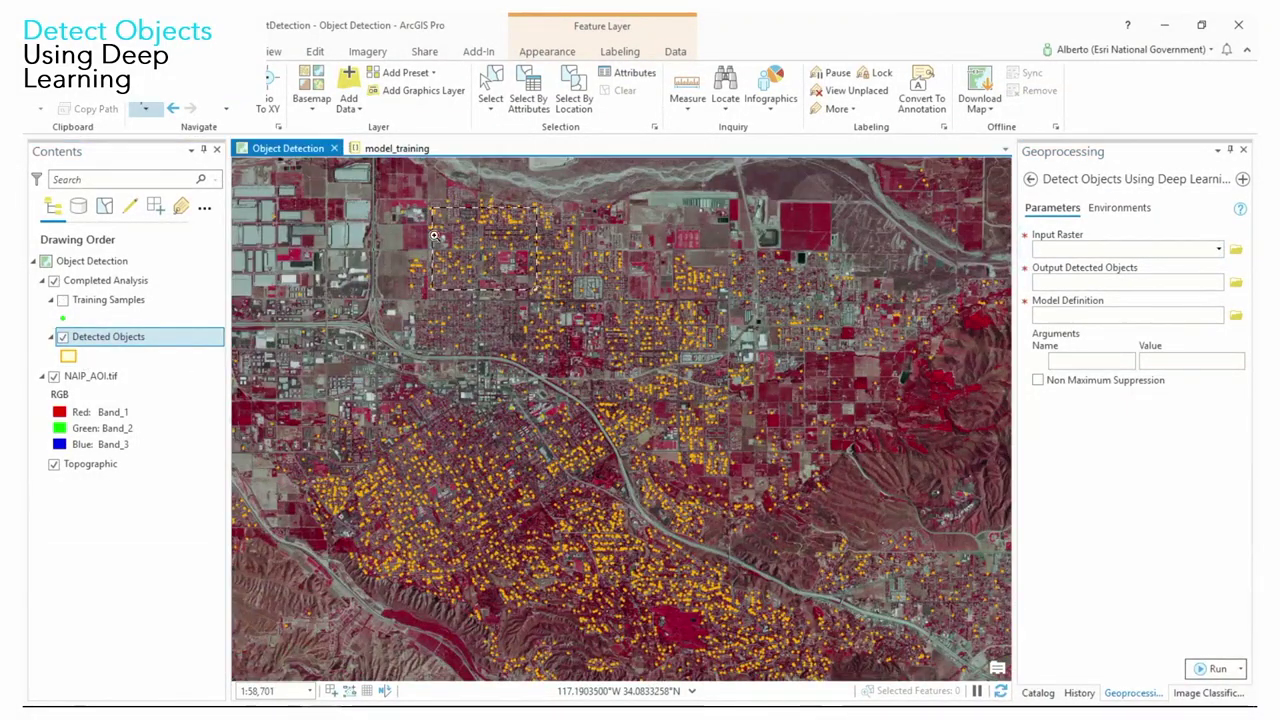
scroll(480, 432, "up", 5)
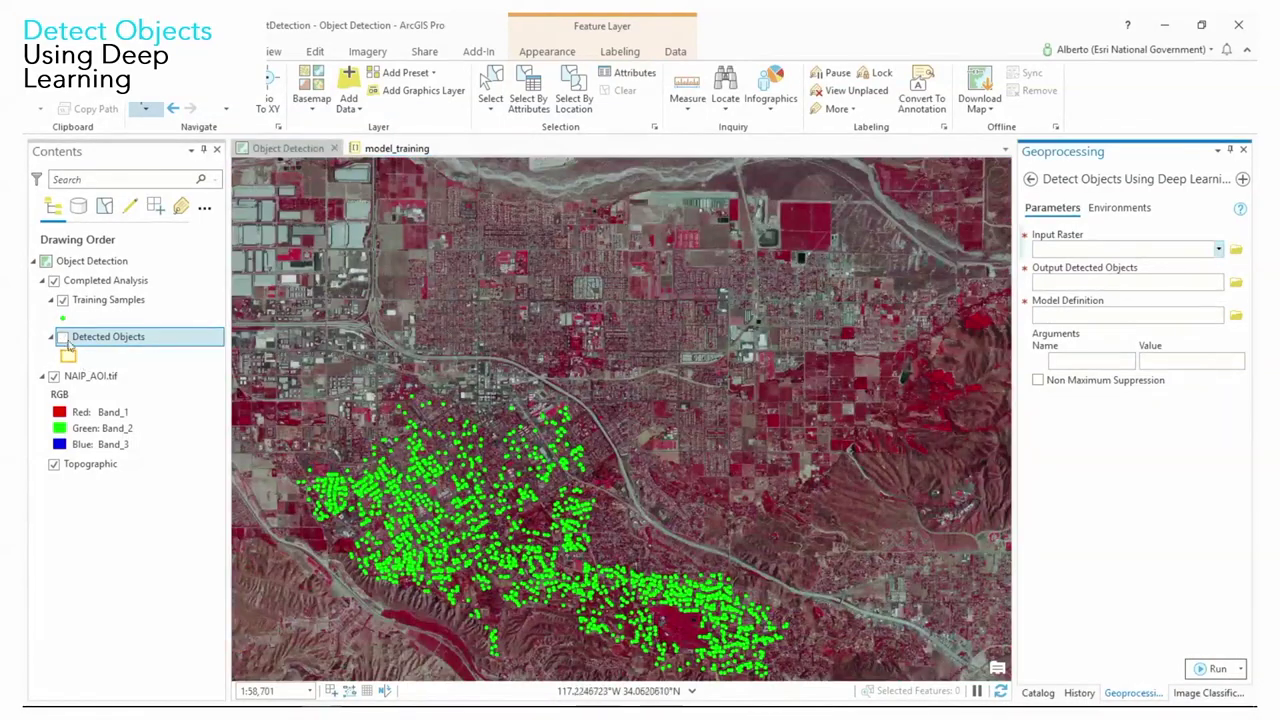
Display Detected Objects instead of Training Samples, and inspect the pool boxes eastward through the northern neighborhoods at 1:3,767 scale
left_click(62, 337)
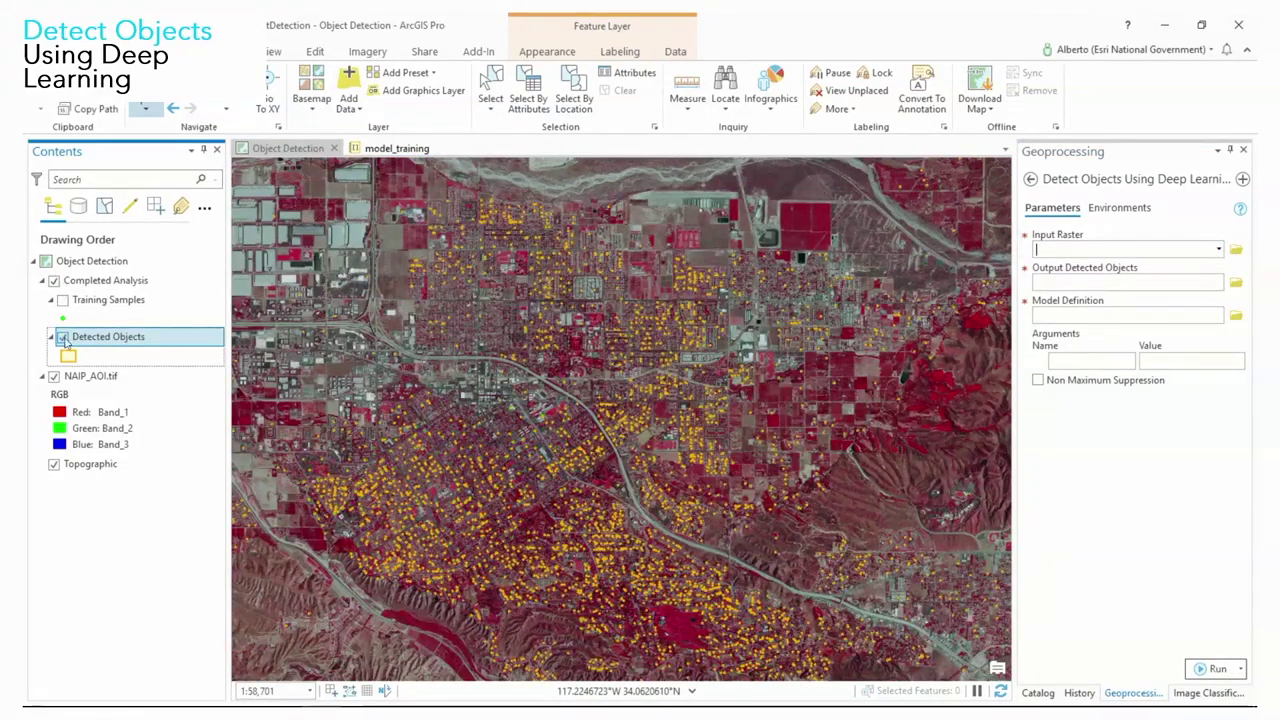
left_click_drag(430, 208, 540, 292)
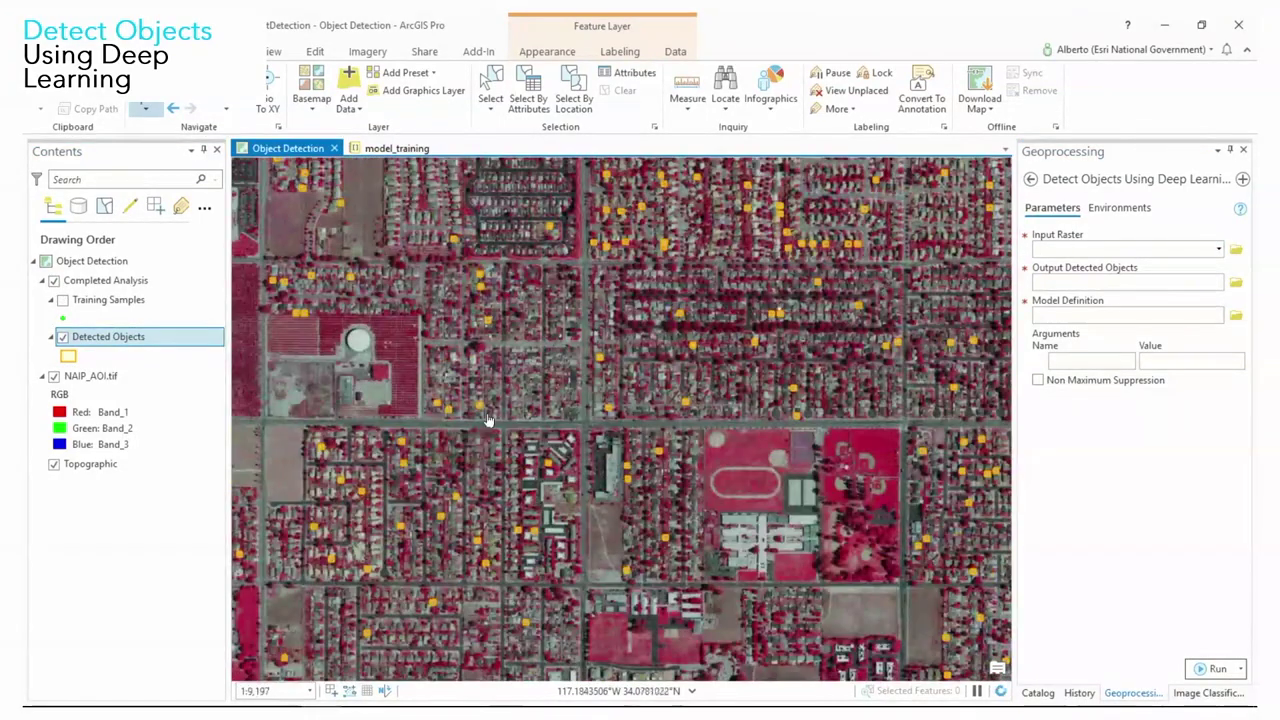
scroll(480, 432, "up", 3)
left_click_drag(812, 318, 657, 355)
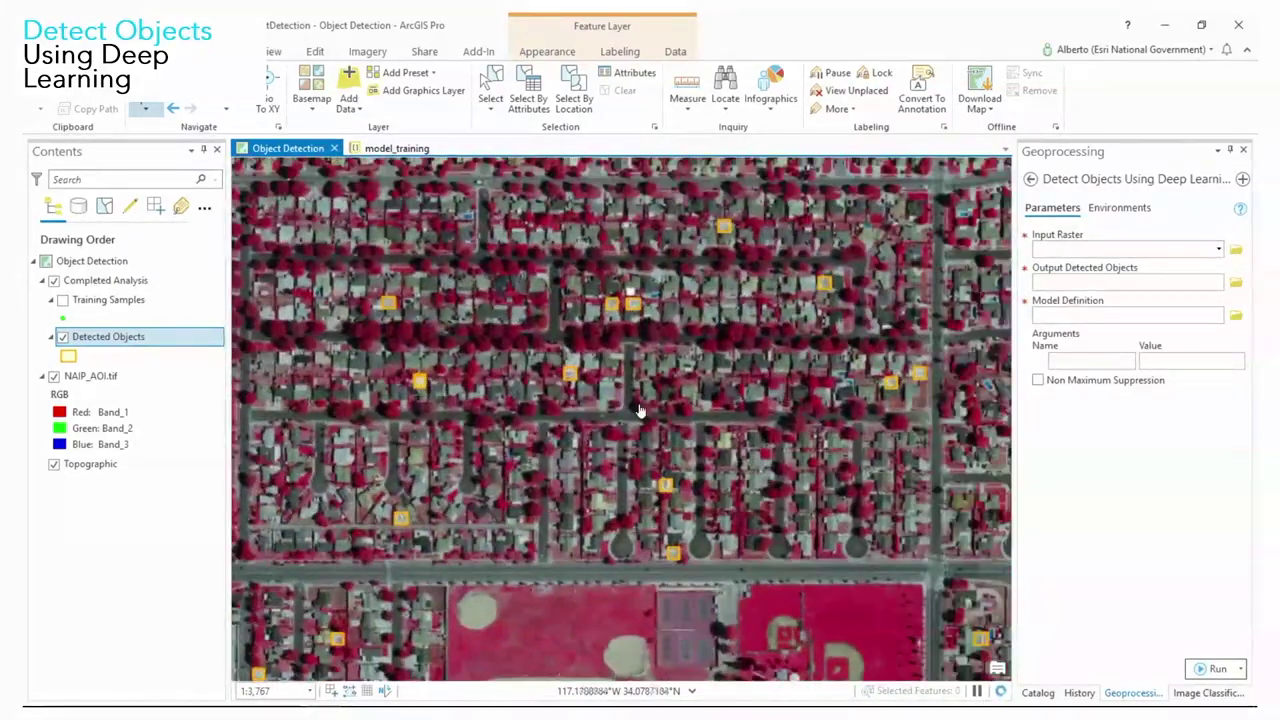
left_click_drag(1000, 248, 404, 318)
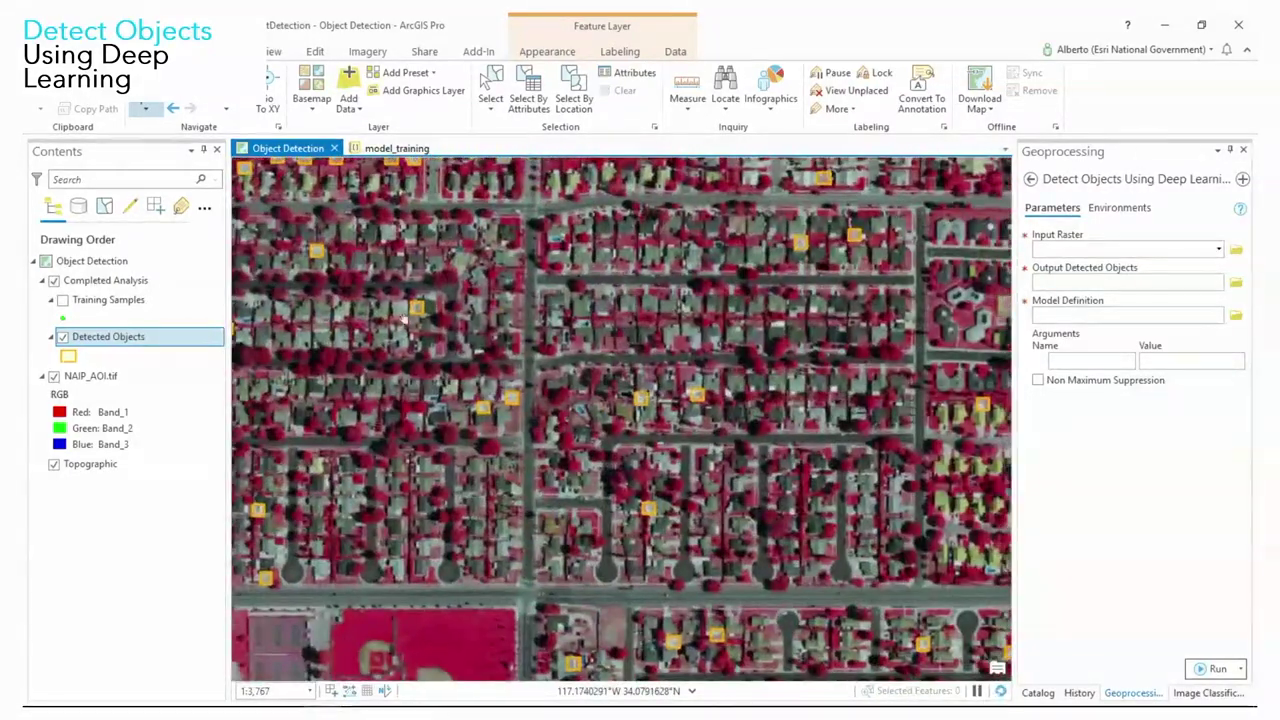
left_click_drag(789, 260, 754, 672)
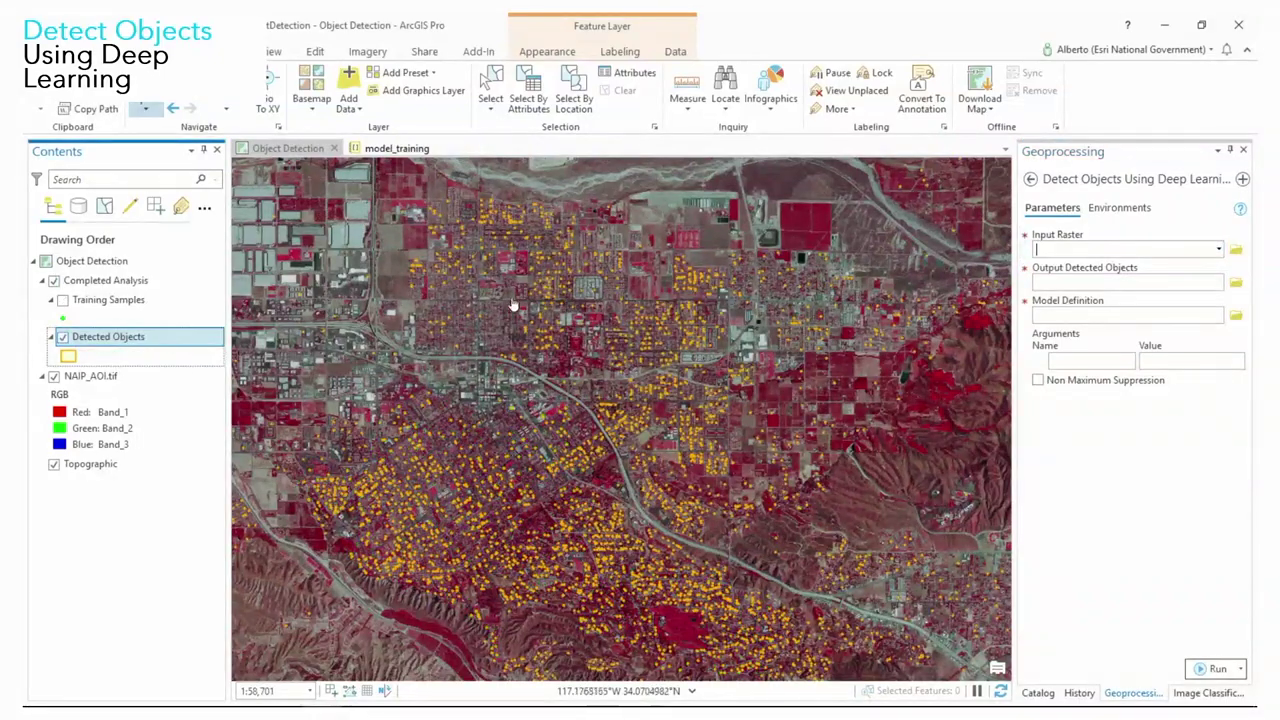
Examine the detections in the northern residential area outside the training samples' extent
left_click_drag(430, 208, 536, 290)
scroll(503, 301, "up", 5)
scroll(479, 432, "up", 3)
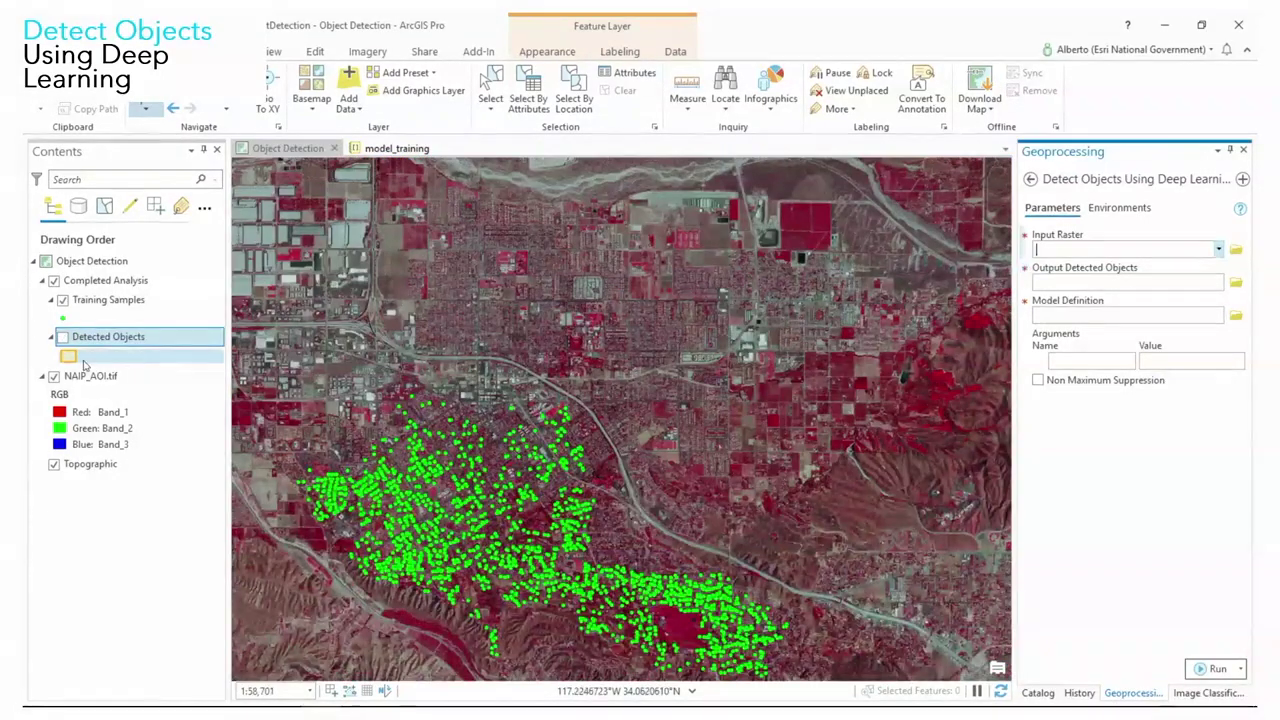
scroll(452, 247, "up", 10)
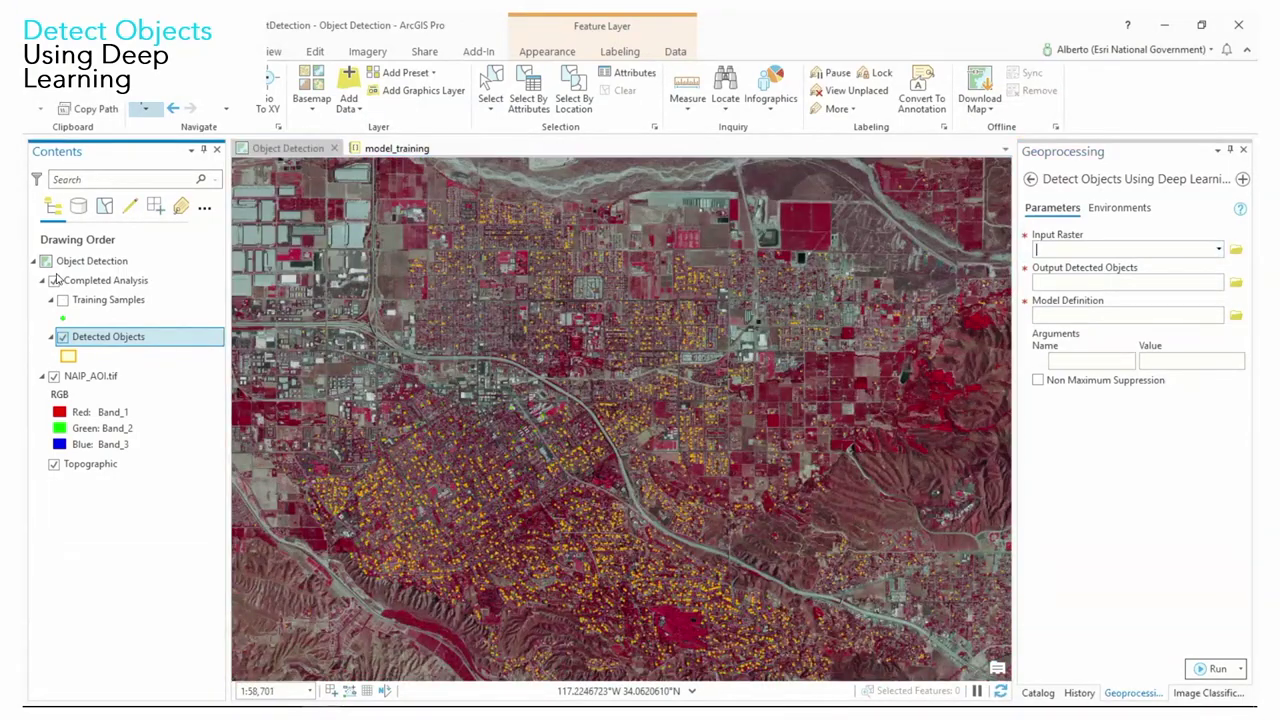
left_click(492, 276)
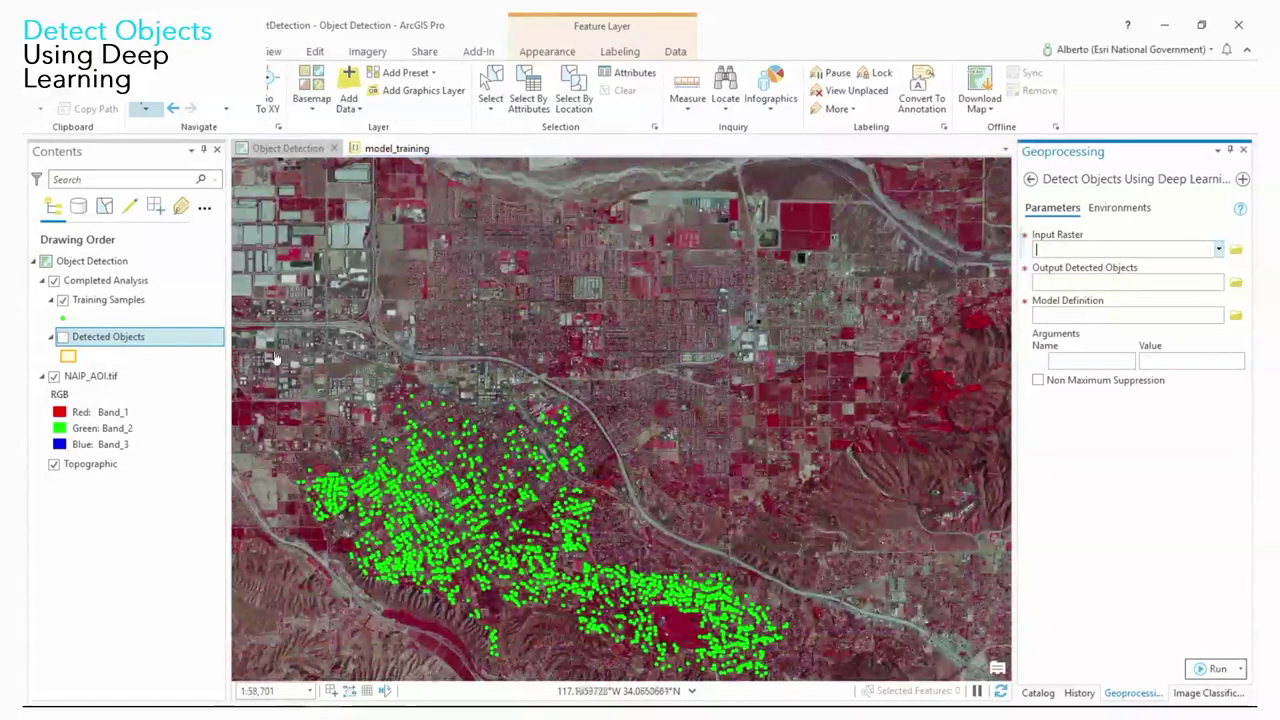
Turn on the Detected Objects layer, hide the Training Samples layer, and focus on the northern residential blocks
left_click(108, 336)
left_click(62, 299)
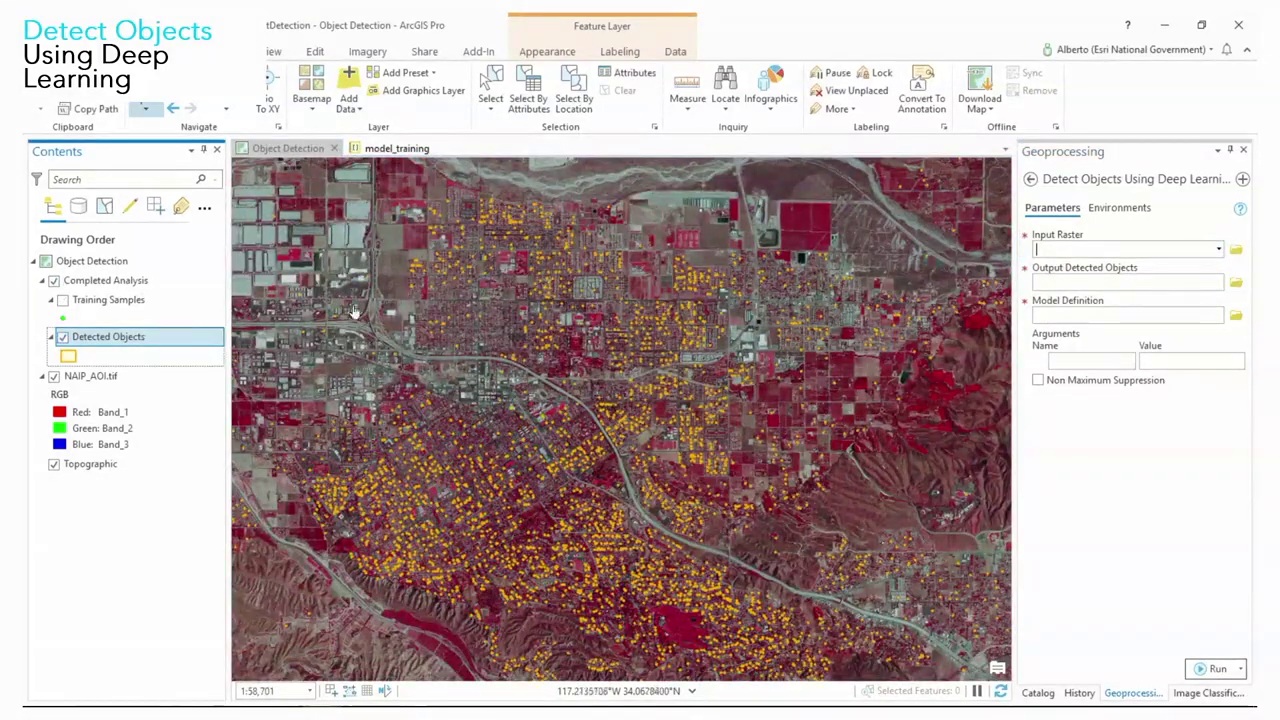
left_click(481, 259)
scroll(480, 432, "up", 5)
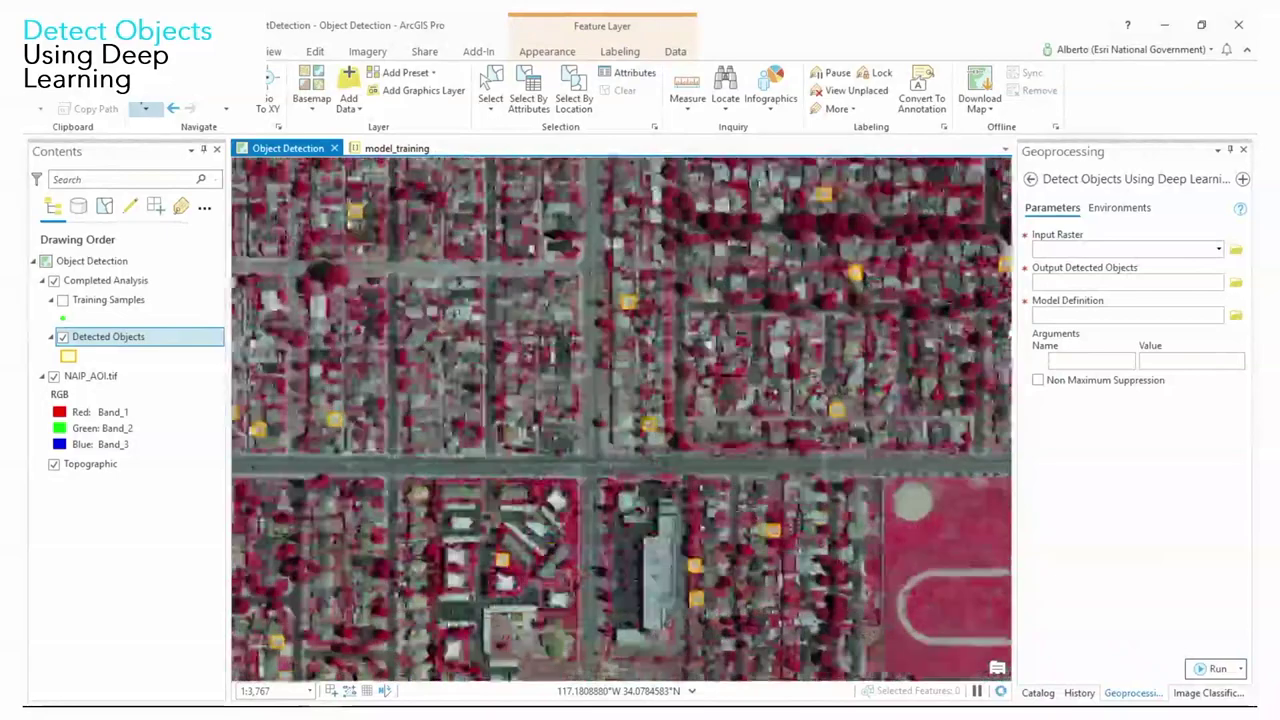
Check the pool boxes eastward to the housing beside the vacant strip of land, and compare them with the full-extent detections
left_click_drag(706, 343, 545, 383)
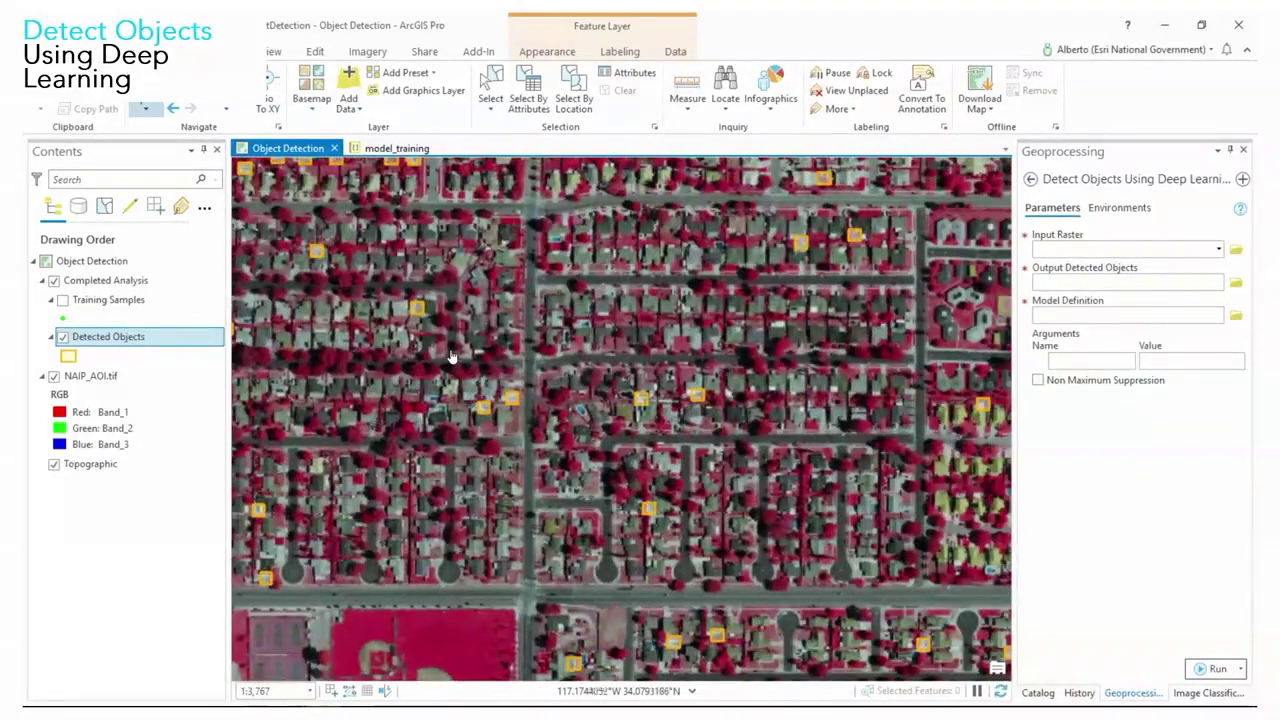
left_click_drag(960, 372, 463, 372)
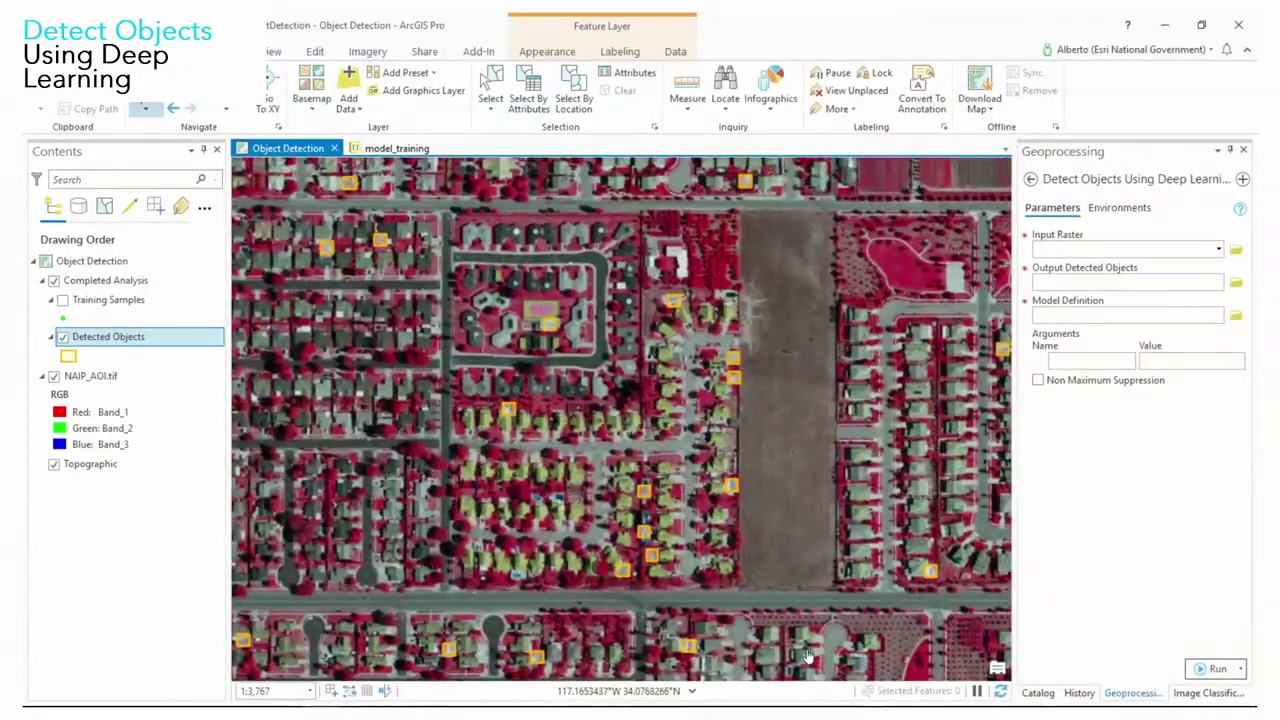
scroll(463, 372, "down", 6)
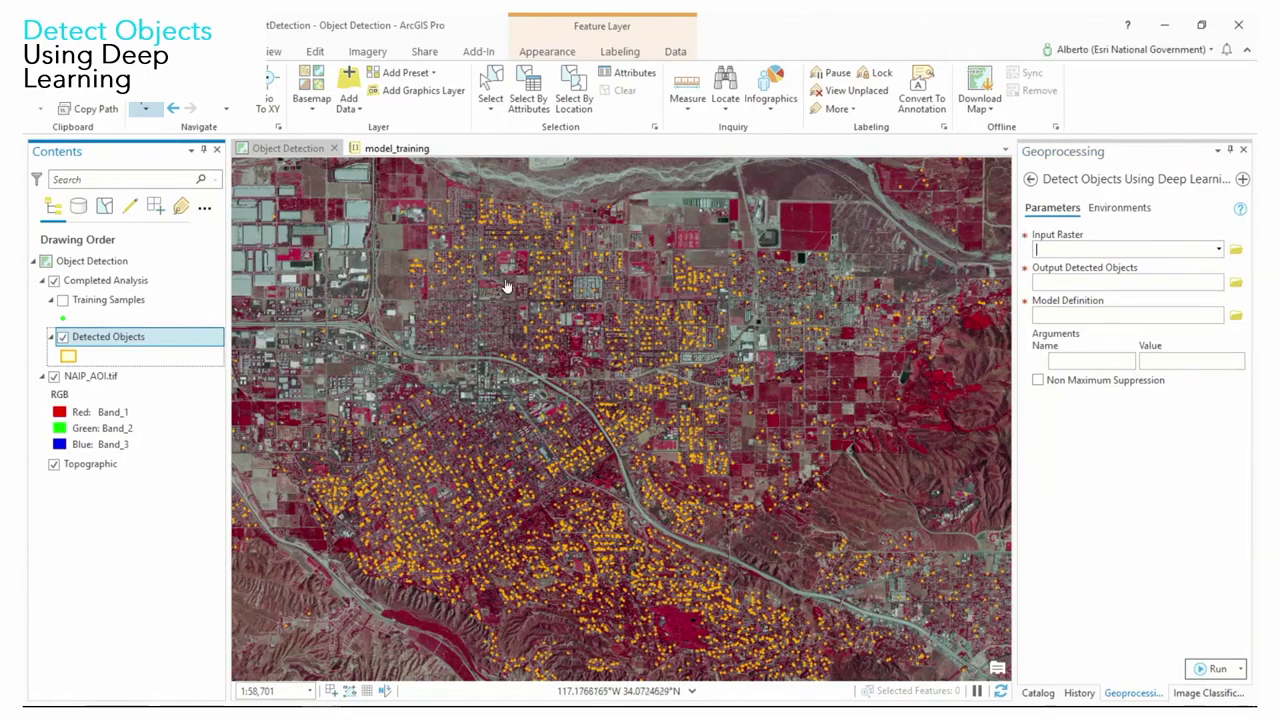
scroll(480, 432, "up", 4)
scroll(622, 365, "up", 2)
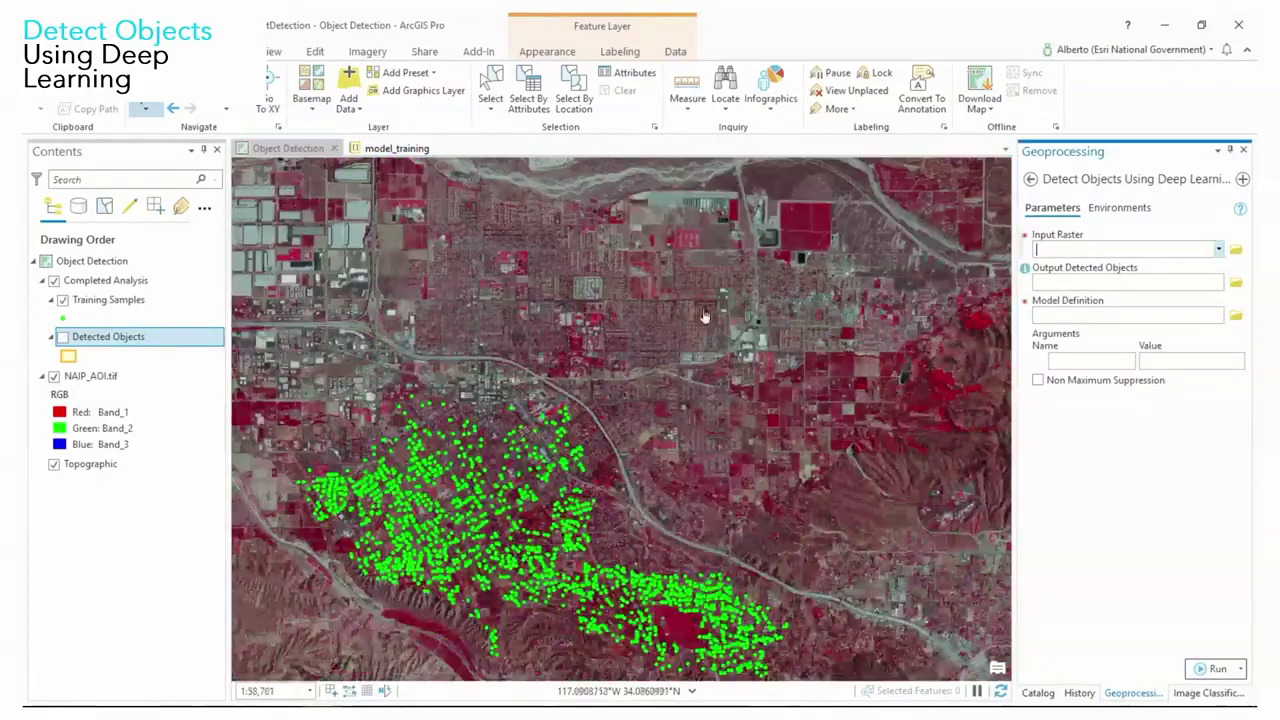
Switch the display from Training Samples to Detected Objects, and review the pool boxes eastward across the northern neighborhoods
left_click(62, 337)
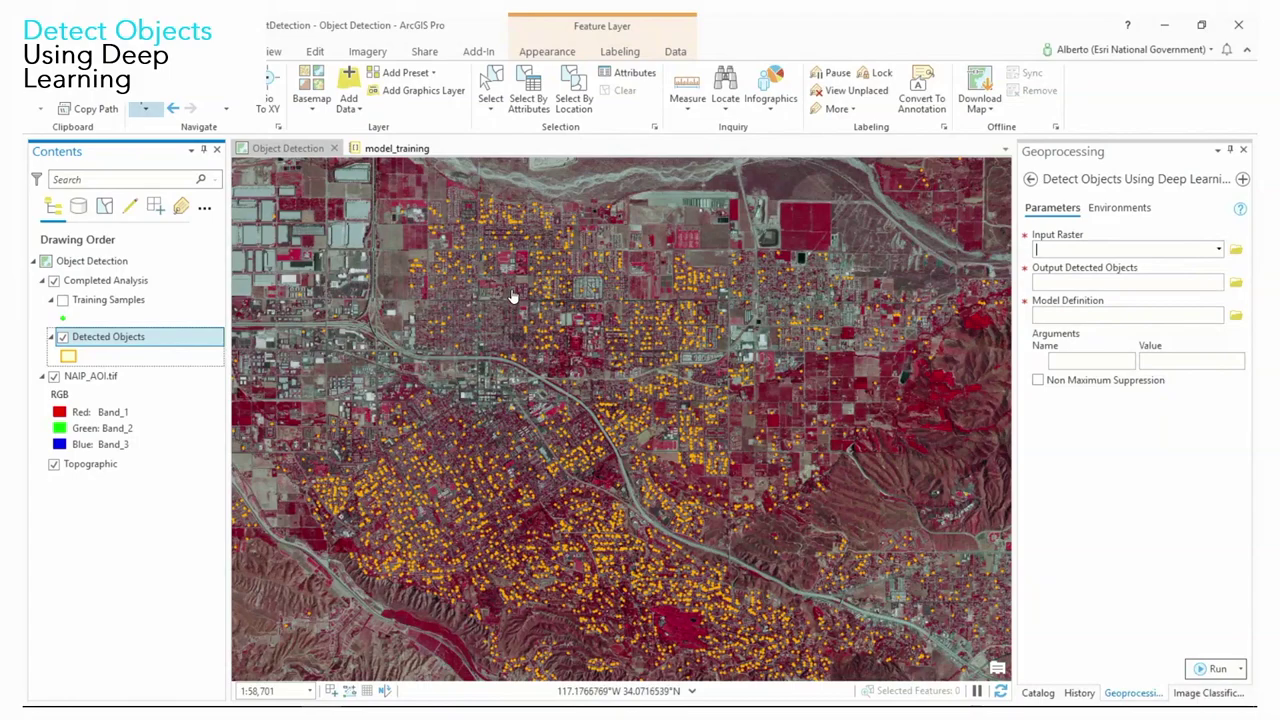
scroll(480, 432, "up", 10)
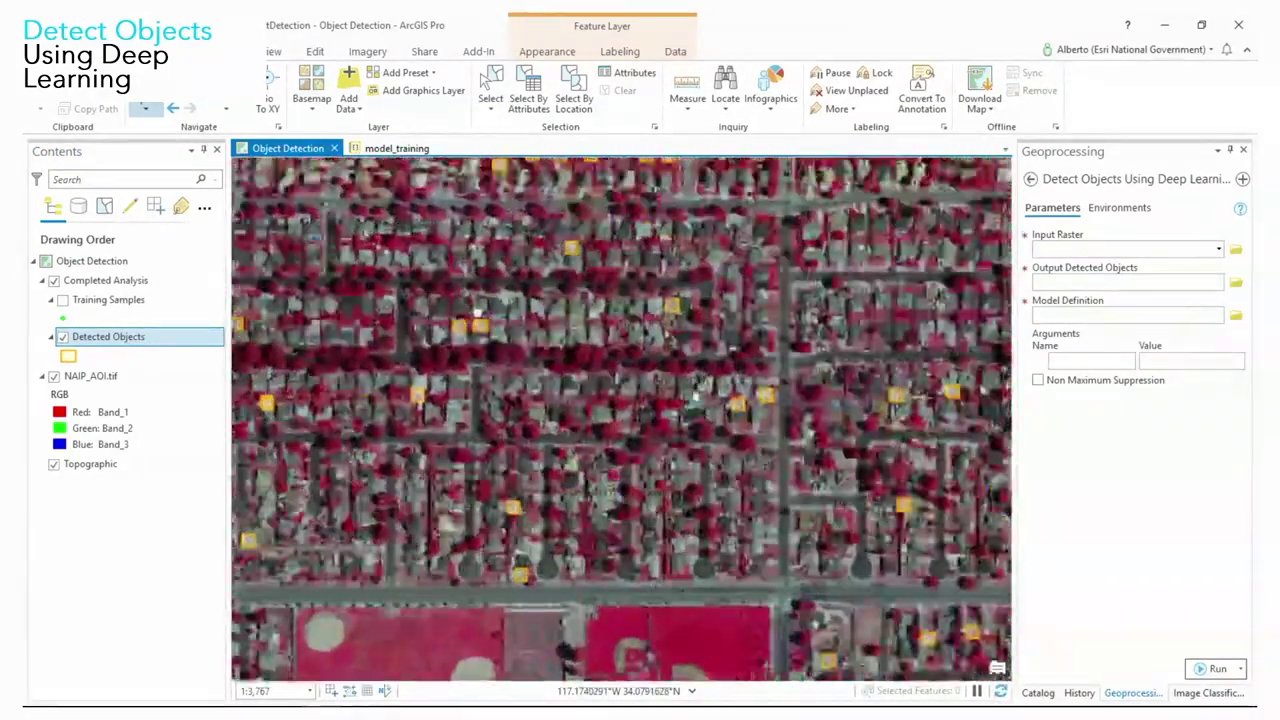
left_click_drag(736, 397, 482, 400)
left_click_drag(940, 333, 545, 353)
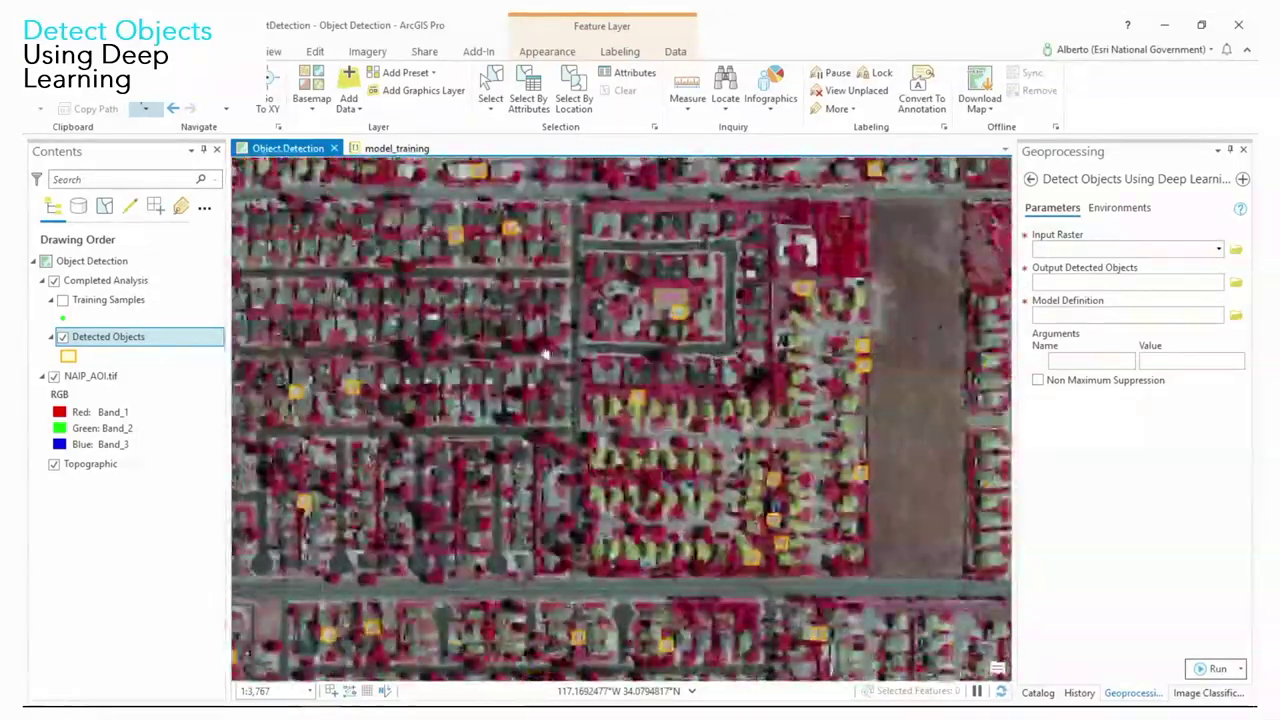
scroll(380, 345, "down", 8)
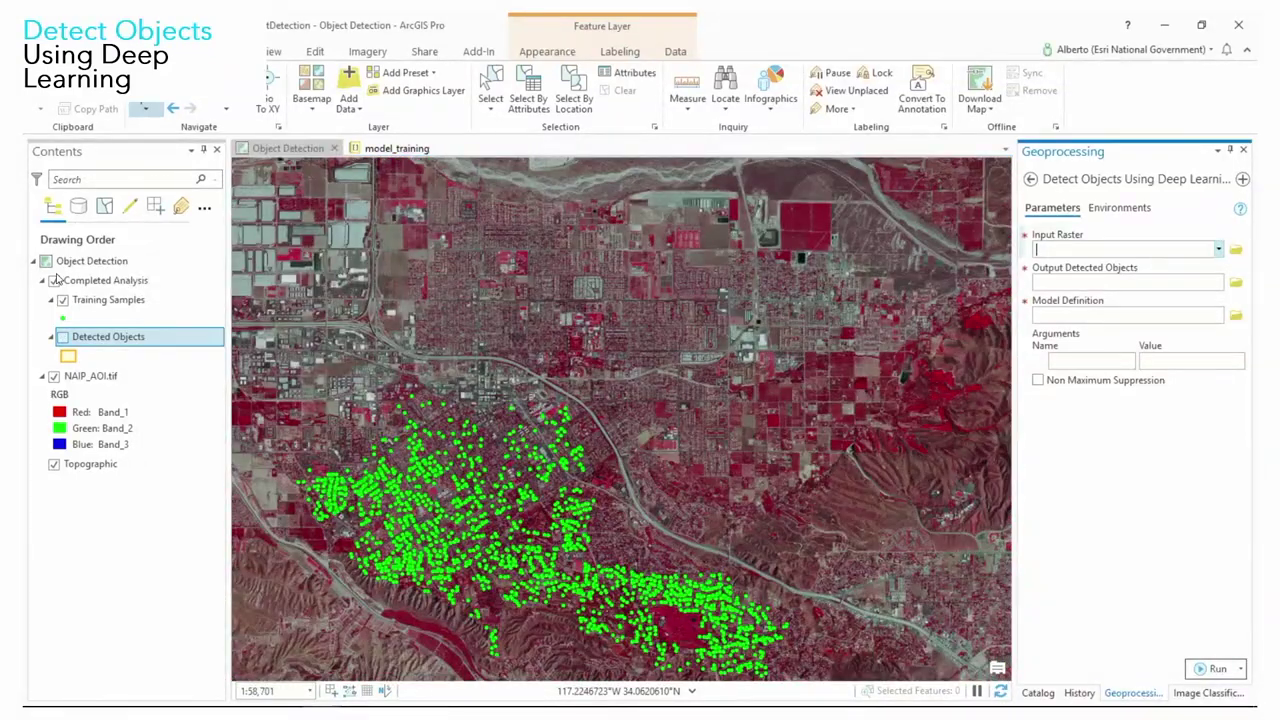
Examine the detected pools from the northern residential blocks to the housing around the looped street
left_click_drag(537, 290, 434, 236)
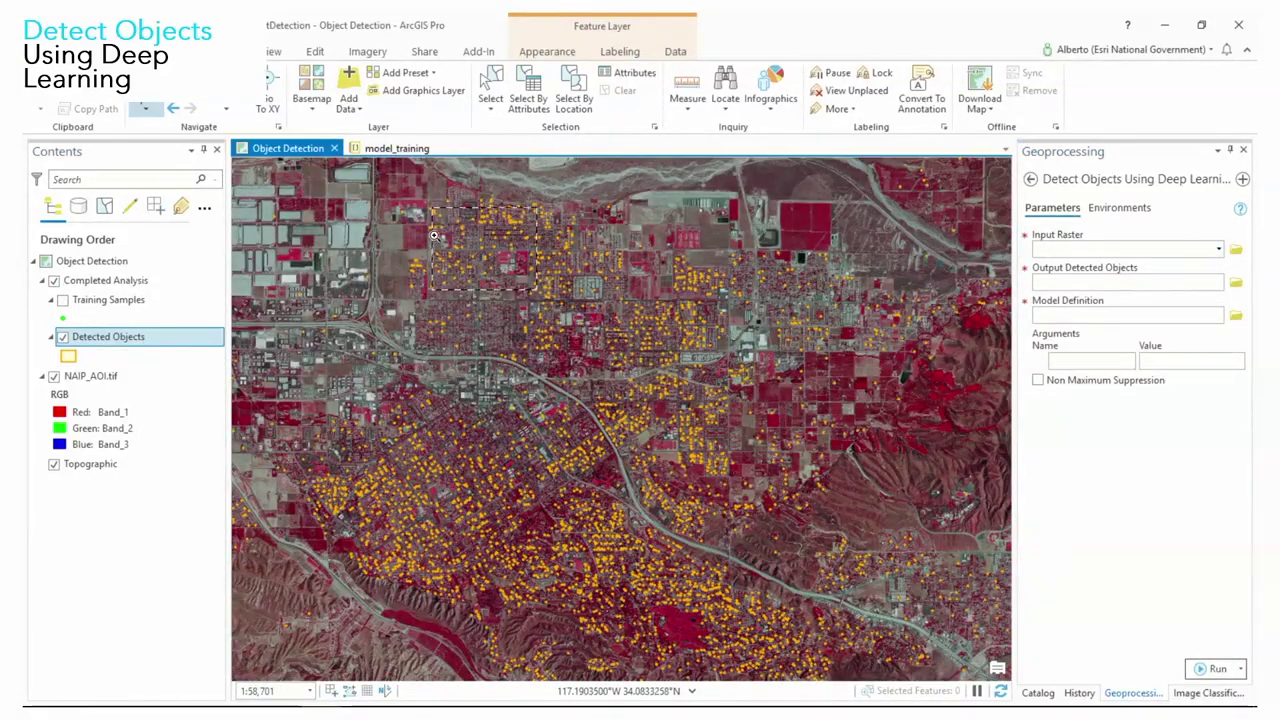
scroll(480, 432, "up", 4)
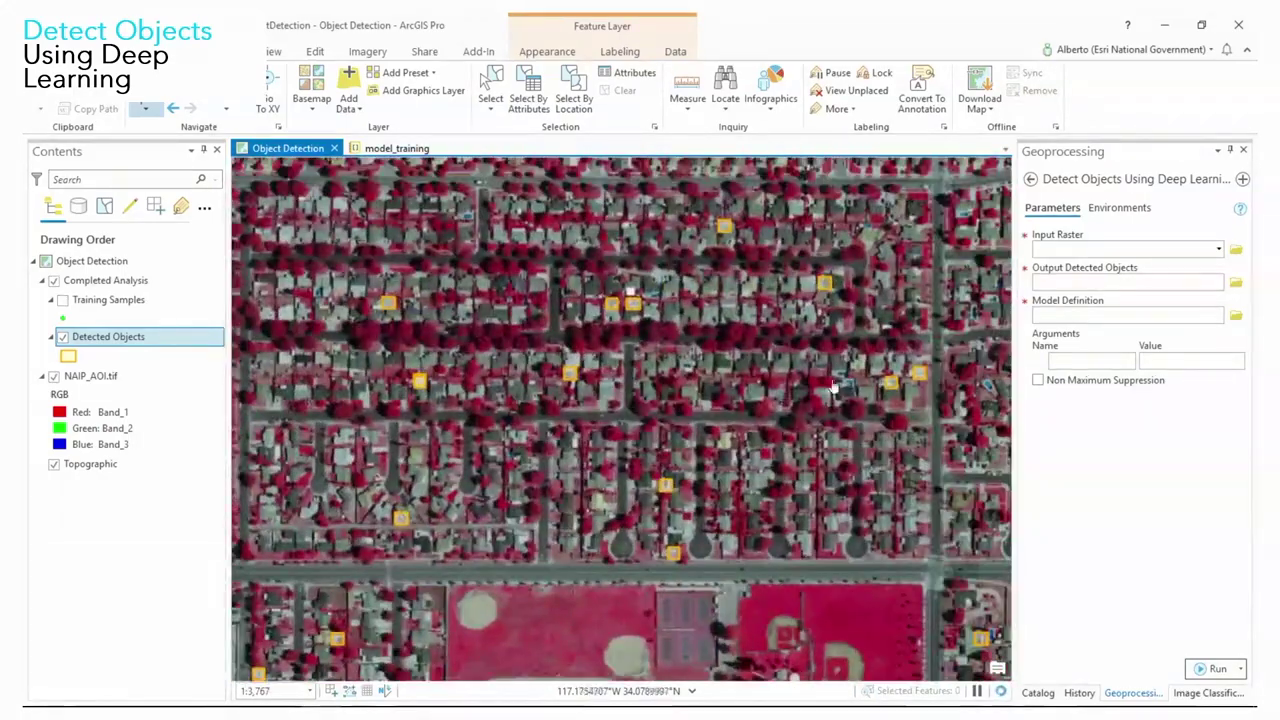
left_click_drag(833, 388, 483, 402)
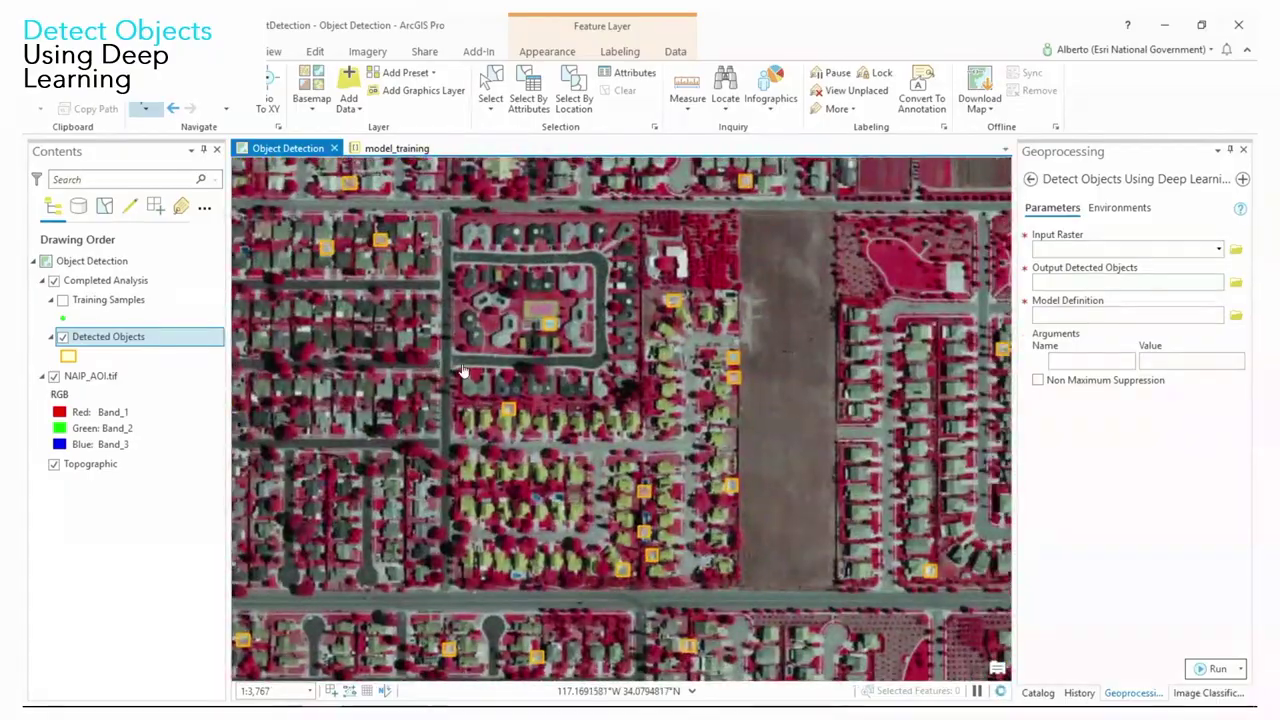